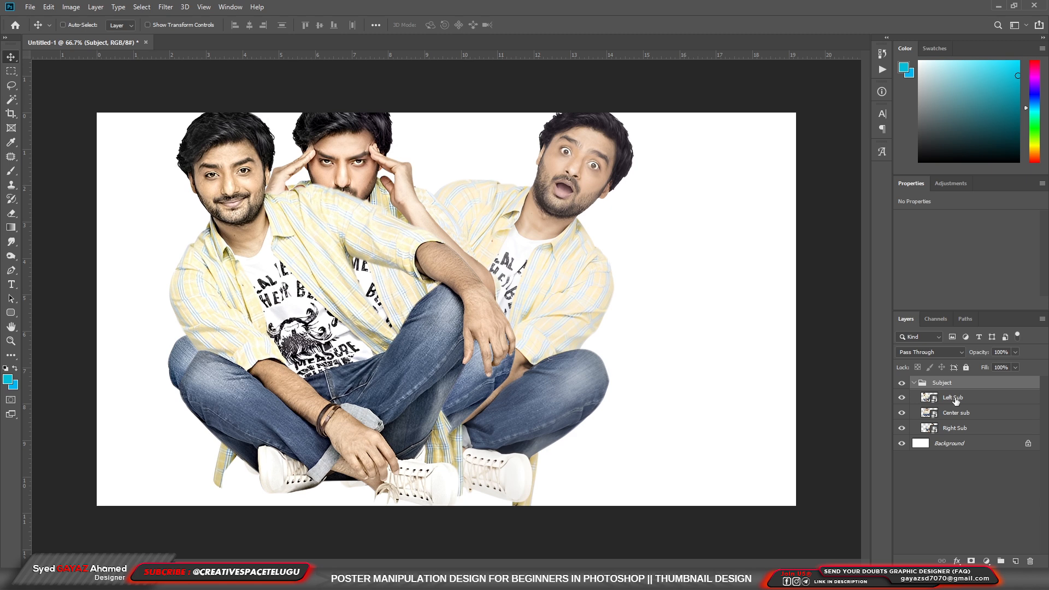
# Move the Left Sub layer to the bottom of the Subject group
pyautogui.click(962, 403)
pyautogui.hotkey('ctrl', 'shift', '[')
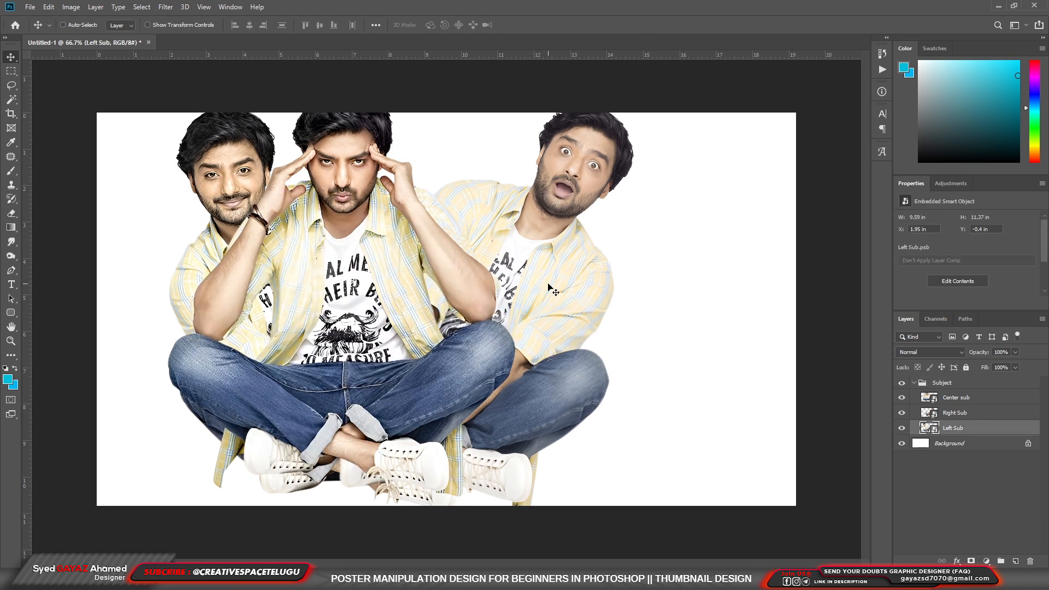
pyautogui.rightClick(371, 286)
pyautogui.press('Escape')
pyautogui.hotkey('ctrl', 't')
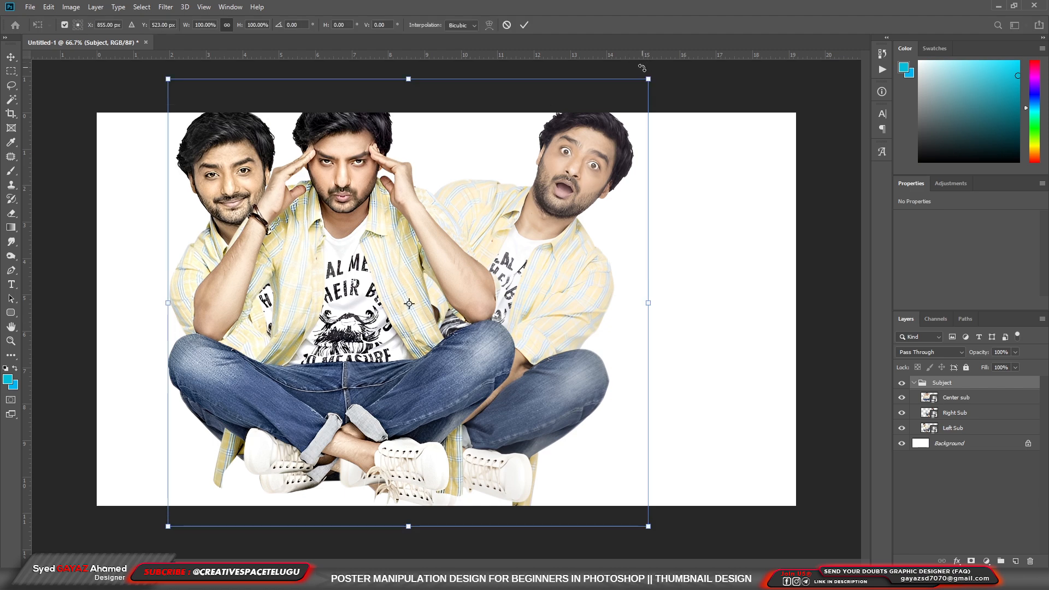
pyautogui.press('Escape')
# Scale the Center sub layer down to about 70% and place it in the left part of the canvas
pyautogui.hotkey('alt', '[')
pyautogui.hotkey('ctrl', 't')
pyautogui.moveTo(516, 77); pyautogui.dragTo(380, 180)
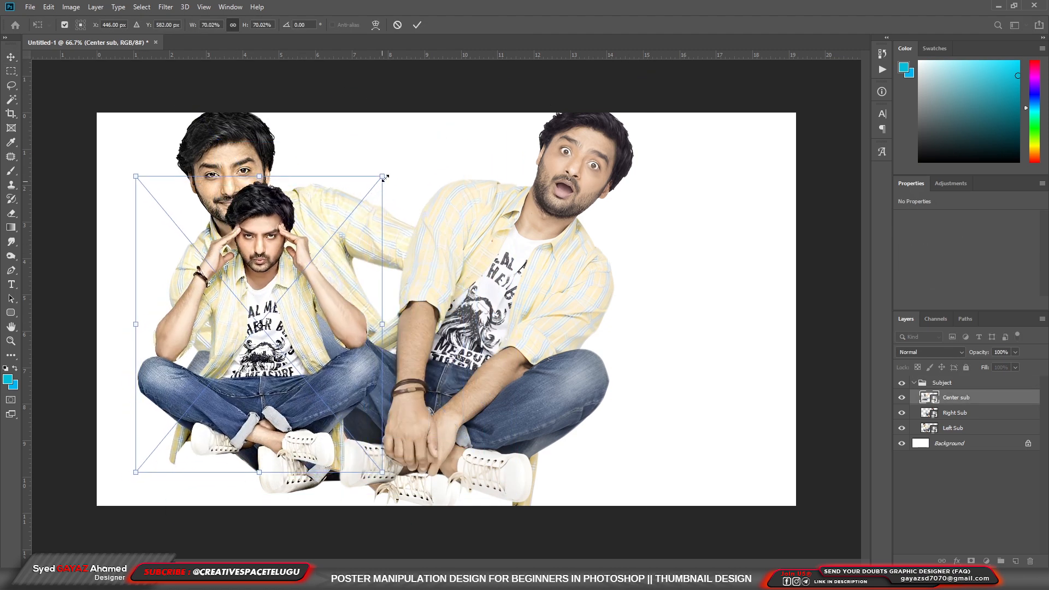
pyautogui.press('Return')
# Scale the Right Sub layer down to about 73.5% and position it behind the center figure's right side
pyautogui.hotkey('alt', '[')
pyautogui.hotkey('ctrl', 't')
pyautogui.moveTo(654, 94); pyautogui.dragTo(601, 132)
pyautogui.moveTo(565, 231); pyautogui.dragTo(386, 257)
pyautogui.moveTo(425, 505); pyautogui.dragTo(419, 489)
pyautogui.moveTo(362, 268); pyautogui.dragTo(376, 288)
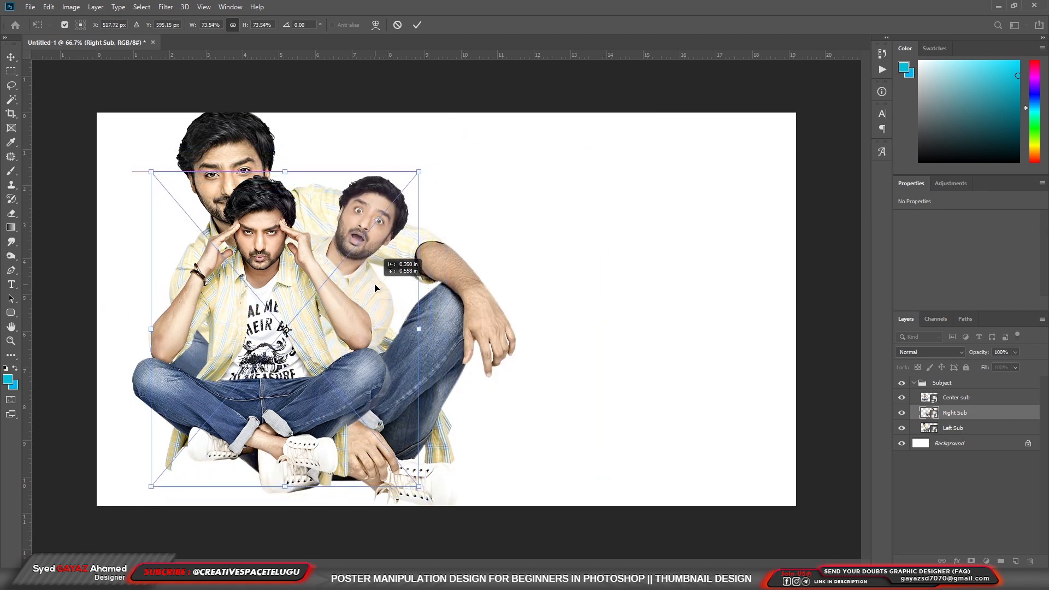
pyautogui.press('Return')
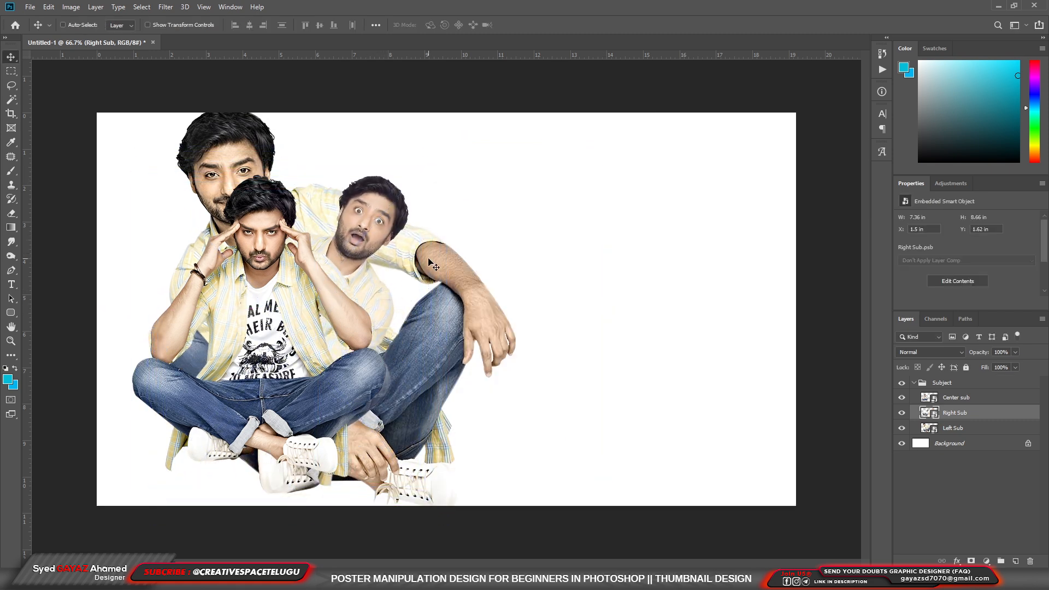
# Scale the Left Sub layer down to about 6.53 in wide and move it behind the center figure's left side
pyautogui.hotkey('alt', '[')
pyautogui.hotkey('ctrl', 'z')
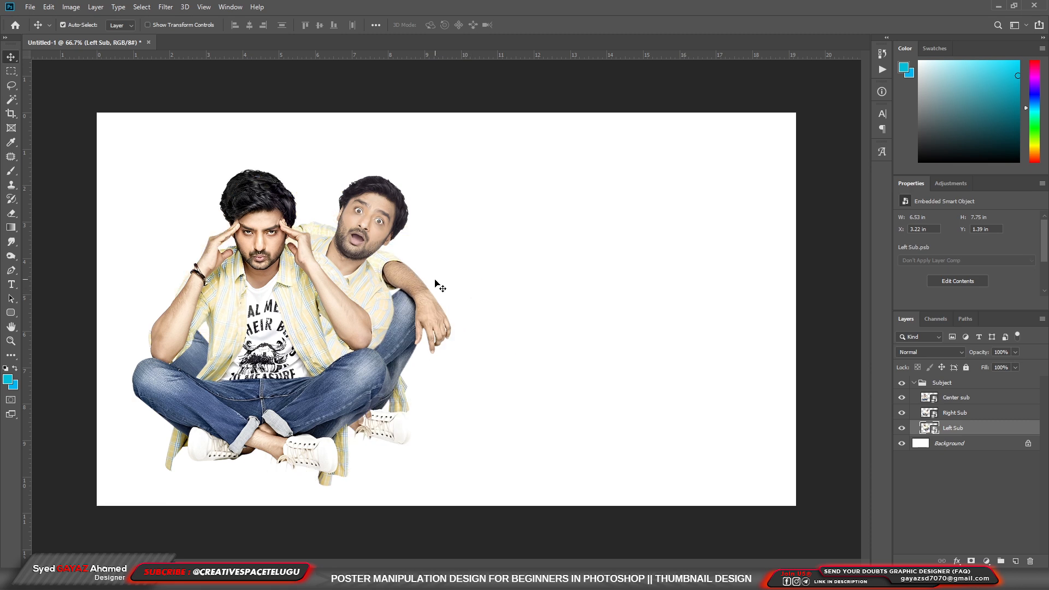
pyautogui.moveTo(417, 297); pyautogui.dragTo(345, 300)
pyautogui.hotkey('ctrl', '1')
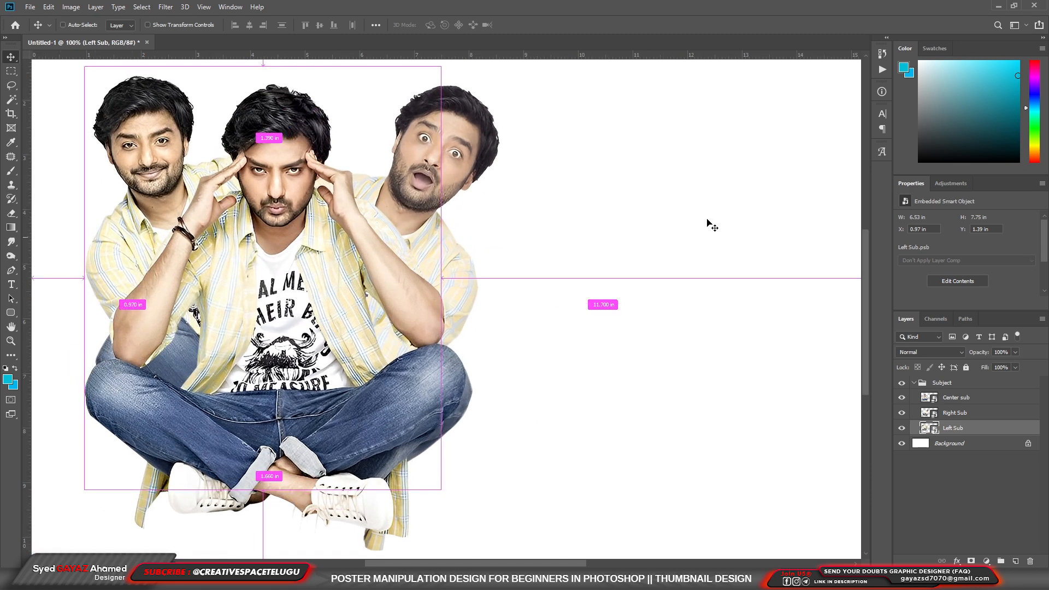
# Add a horizontal guide at the top of the center figure's hair and align the Right Sub layer's head to it
pyautogui.moveTo(484, 54); pyautogui.dragTo(434, 84)
pyautogui.scroll(-1, 547, 126)
pyautogui.rightClick(468, 137)
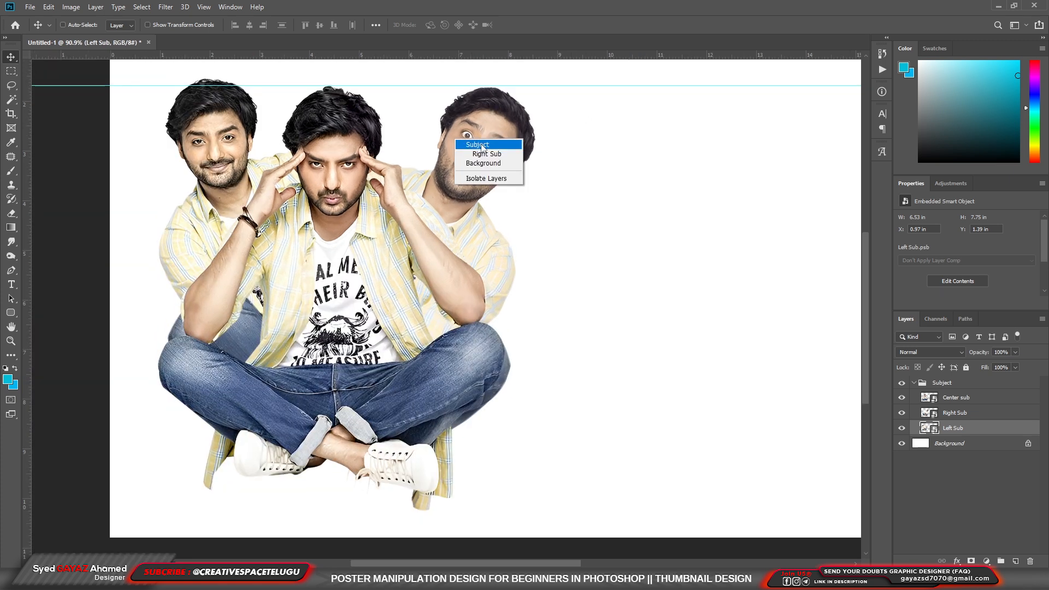
pyautogui.click(487, 153)
pyautogui.moveTo(487, 155); pyautogui.dragTo(491, 152)
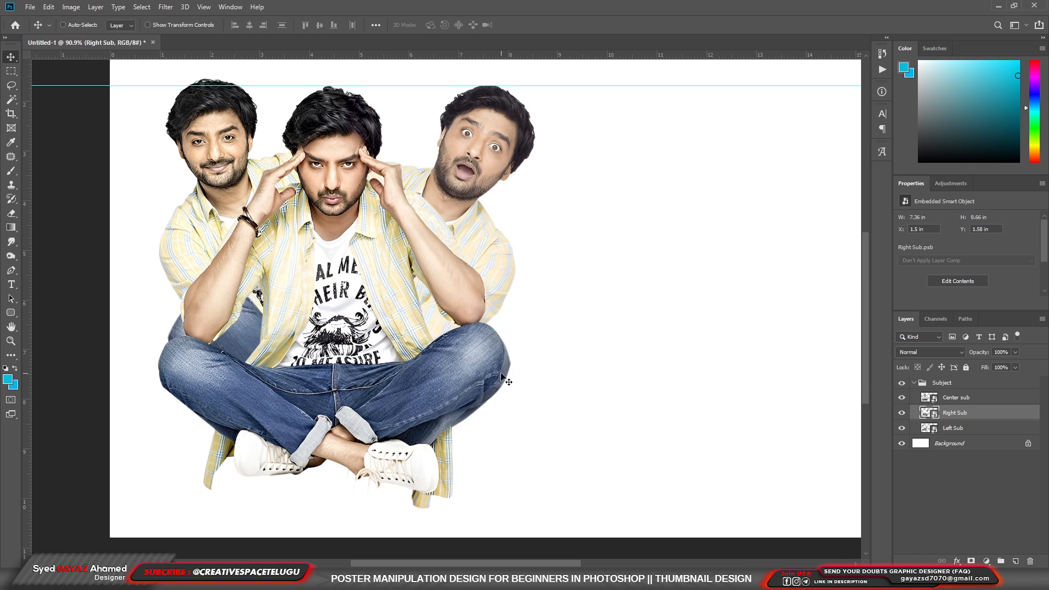
# Nudge the Right Sub layer left to X 1.34 in, closer to the center figure
pyautogui.press('Left')
pyautogui.press('Left')
pyautogui.press('Left')
pyautogui.press('Left')
pyautogui.press('Left')
pyautogui.press('Left')
pyautogui.press('Left')
pyautogui.press('Left')
pyautogui.press('Left')
pyautogui.press('Left')
pyautogui.press('Left')
pyautogui.press('Left')
pyautogui.press('Left')
pyautogui.press('Left')
pyautogui.press('Left')
pyautogui.press('Left')
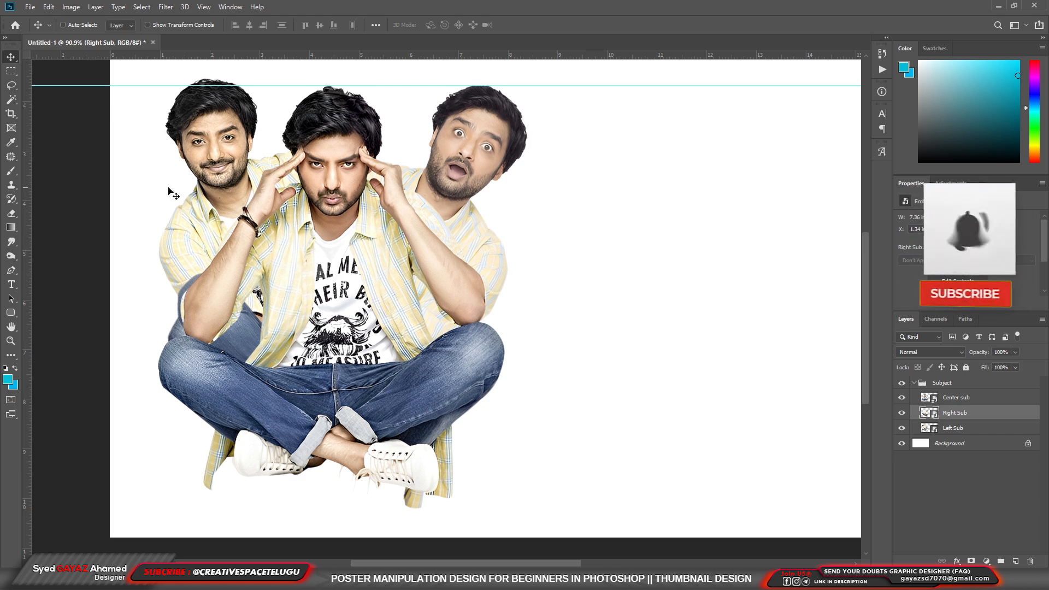
# Nudge the Left Sub layer outward and down to X 0.72 in, Y 1.49 in
pyautogui.rightClick(234, 189)
pyautogui.click(262, 201)
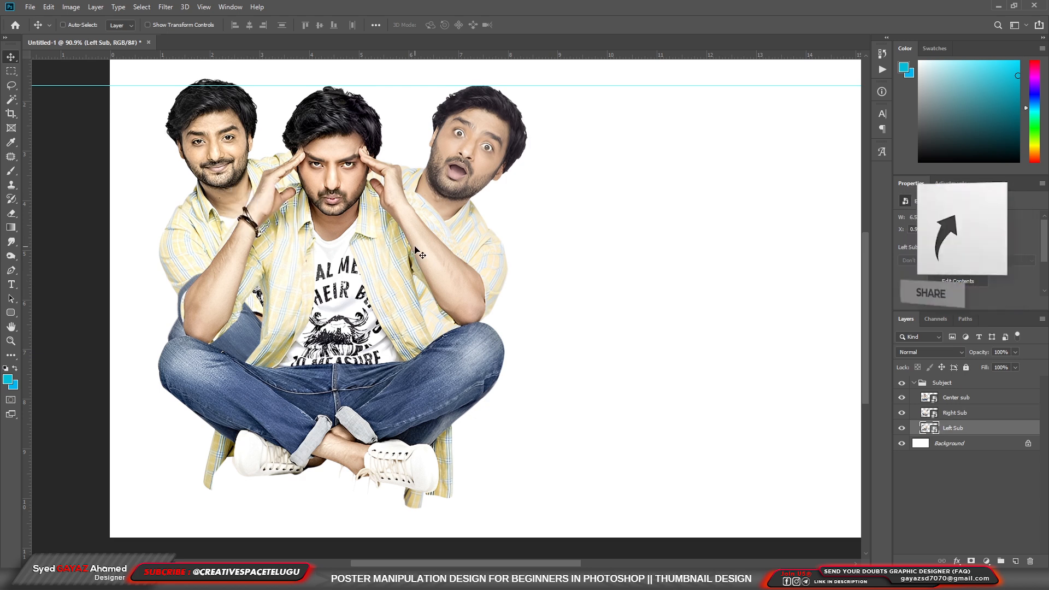
pyautogui.hotkey('shift', 'Left')
pyautogui.hotkey('shift', 'Left')
pyautogui.hotkey('shift', 'Left')
pyautogui.hotkey('shift', 'Right')
pyautogui.hotkey('shift', 'Down')
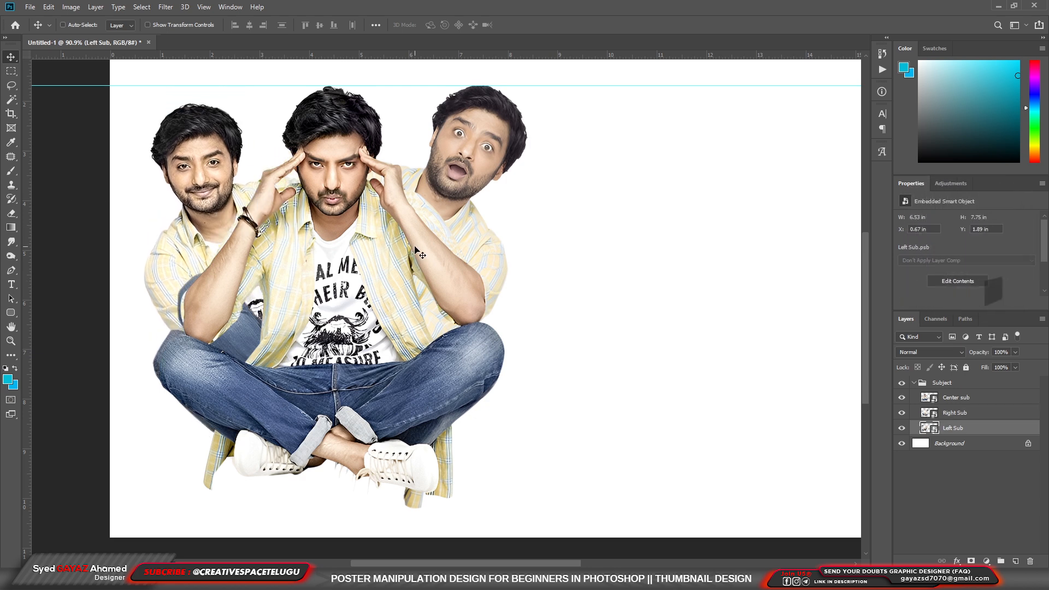
pyautogui.hotkey('shift', 'Up')
pyautogui.press('Left')
pyautogui.press('Left')
pyautogui.press('Left')
pyautogui.press('Left')
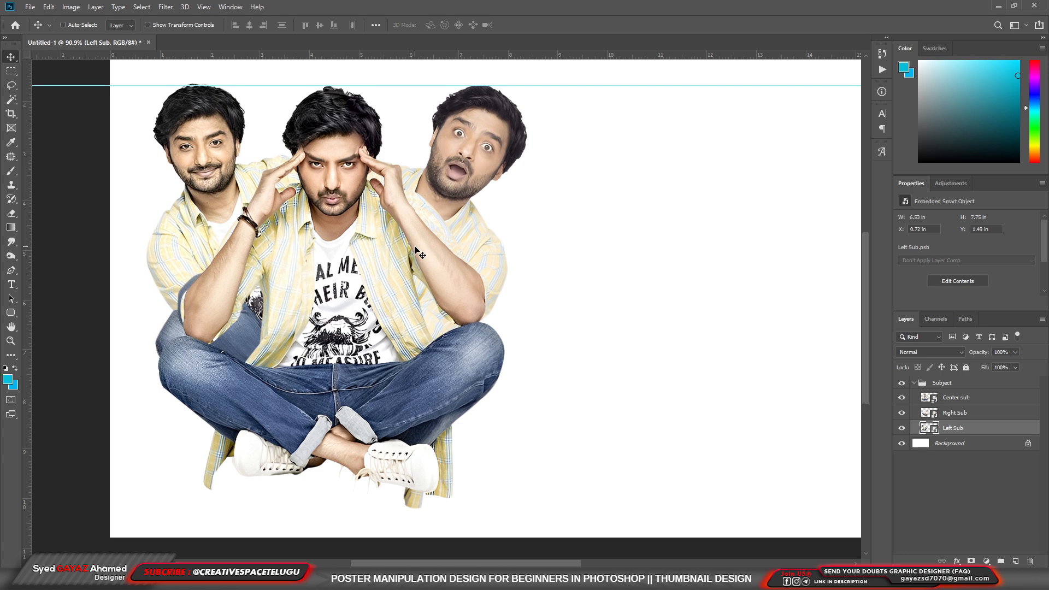
# Scale the Right Sub layer down slightly to 7.24 in wide and nudge it up and to the right
pyautogui.scroll(-2, 414, 254)
pyautogui.scroll(3, 413, 259)
pyautogui.moveTo(412, 260); pyautogui.dragTo(686, 239)
pyautogui.keyDown('ctrl'); pyautogui.click(656, 219); pyautogui.keyUp('ctrl')
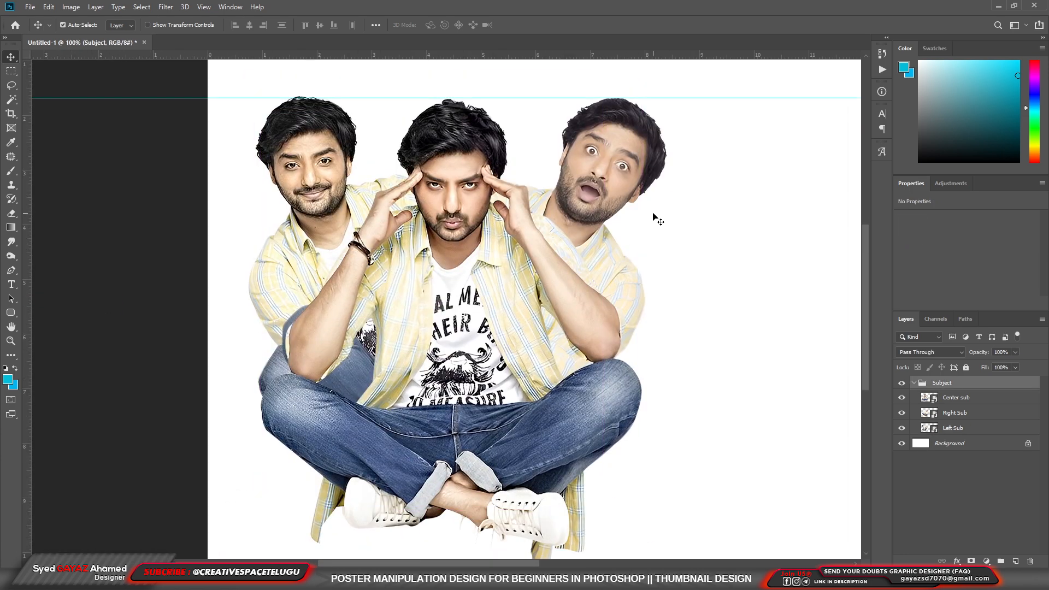
pyautogui.hotkey('ctrl', 't')
pyautogui.moveTo(682, 91); pyautogui.dragTo(675, 94)
pyautogui.press('Return')
pyautogui.hotkey('shift', 'Up')
pyautogui.hotkey('shift', 'Right')
pyautogui.press('Right')
# Lower the Left Sub layer, and move the Right Sub layer down and outward to X 1.74 in, Y 1.79 in
pyautogui.moveTo(279, 254); pyautogui.dragTo(279, 284)
pyautogui.moveTo(624, 148); pyautogui.dragTo(637, 173)
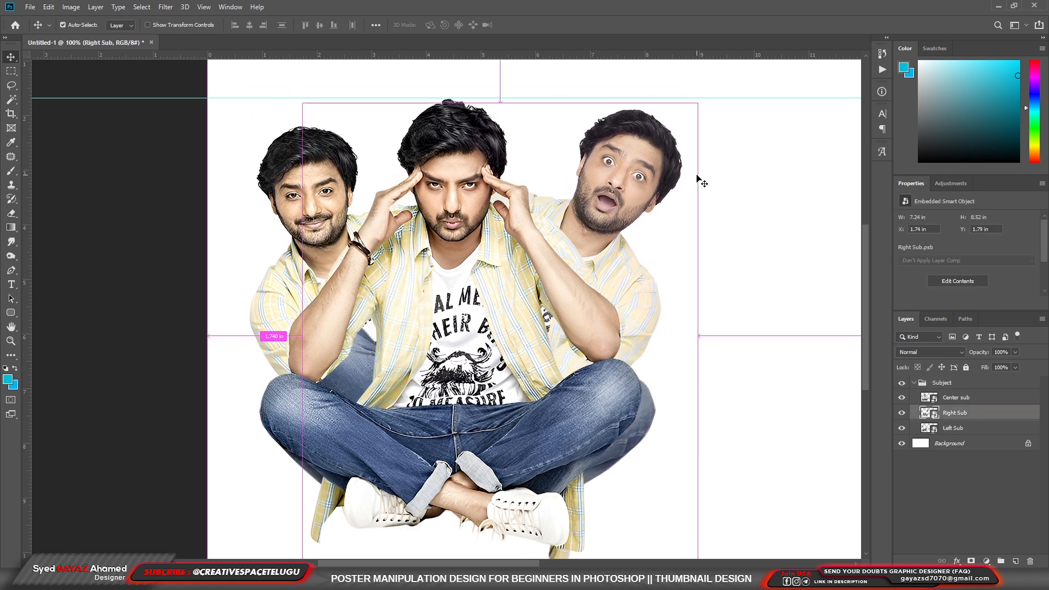
# Scale the Right Sub layer down to 6.44 in wide and reposition it behind the center figure's shoulder
pyautogui.hotkey('ctrl', 't')
pyautogui.moveTo(694, 102); pyautogui.dragTo(680, 131)
pyautogui.press('Return')
pyautogui.moveTo(646, 204); pyautogui.dragTo(653, 192)
# Lower the guide to the left figure's hair, align Right Sub to it and nudge it to X 2.34 in, Y 2.13 in
pyautogui.moveTo(548, 98); pyautogui.dragTo(601, 128)
pyautogui.moveTo(646, 164); pyautogui.dragTo(646, 170)
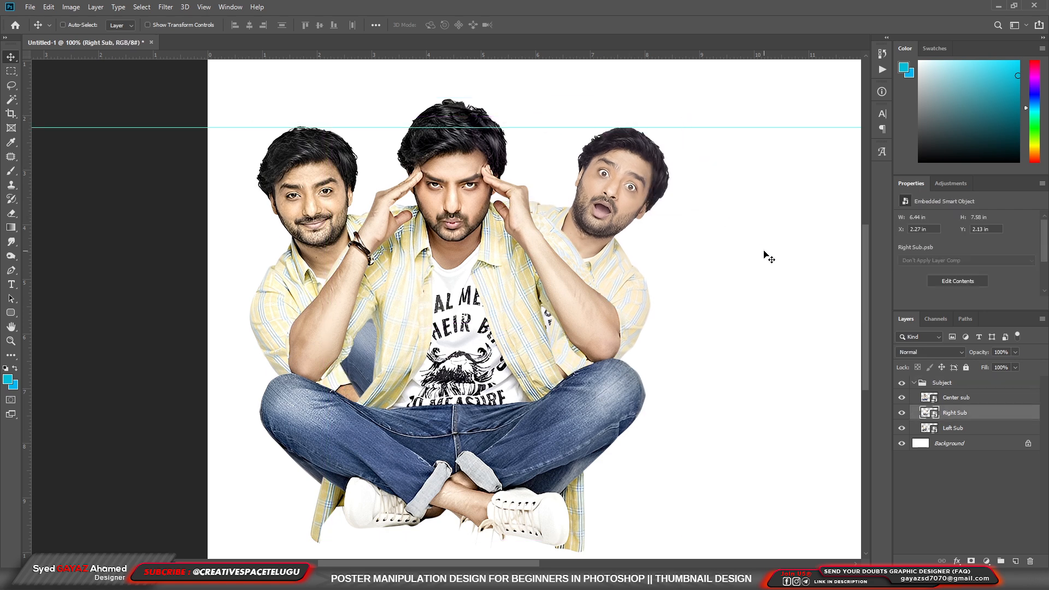
pyautogui.press('Left')
pyautogui.press('Left')
pyautogui.press('Left')
pyautogui.press('Left')
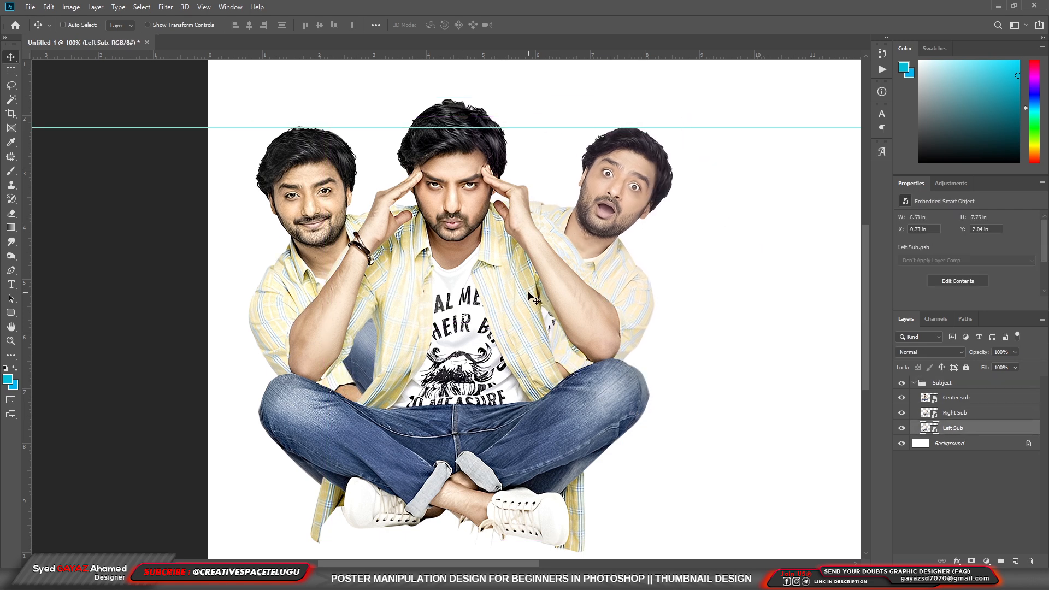
# Add a layer mask to the Right Sub layer
pyautogui.scroll(-3, 481, 288)
pyautogui.rightClick(394, 204)
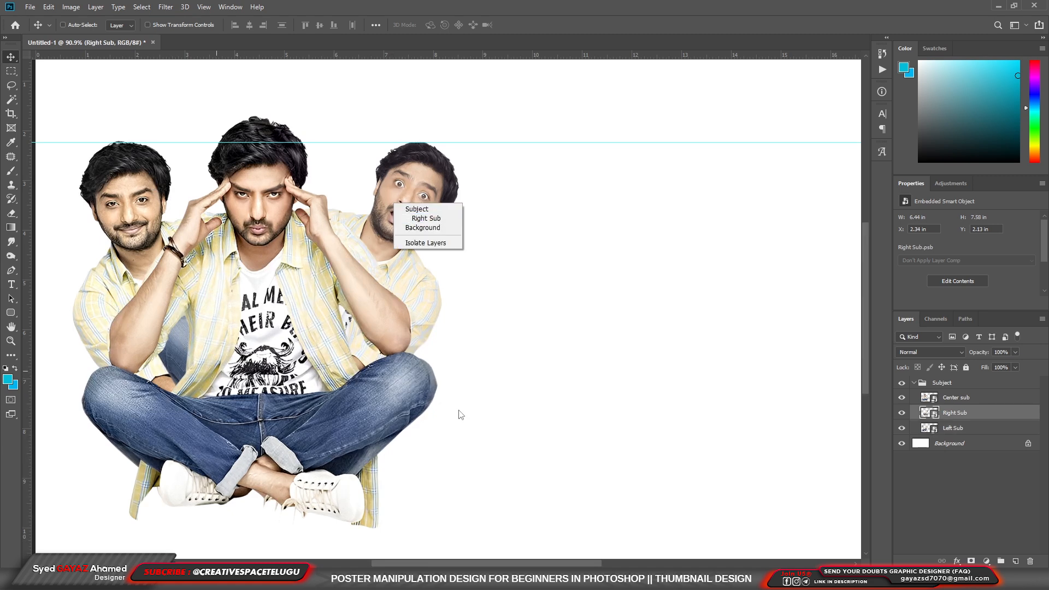
pyautogui.click(959, 414)
pyautogui.click(971, 561)
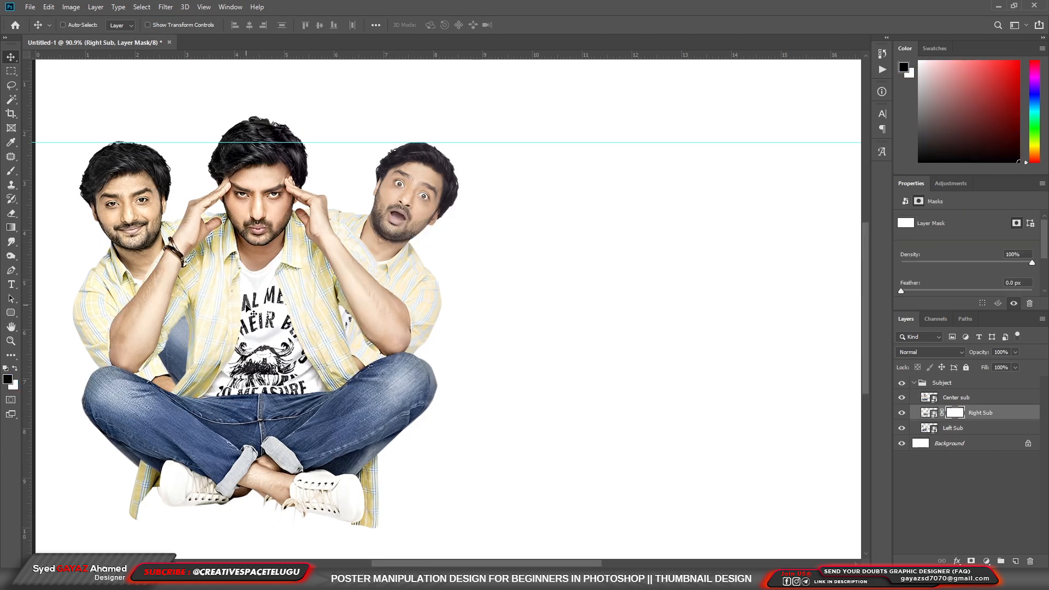
# Activate the Brush tool and make its 400 px Soft Round tip fully circular
pyautogui.press('b')
pyautogui.rightClick(262, 314)
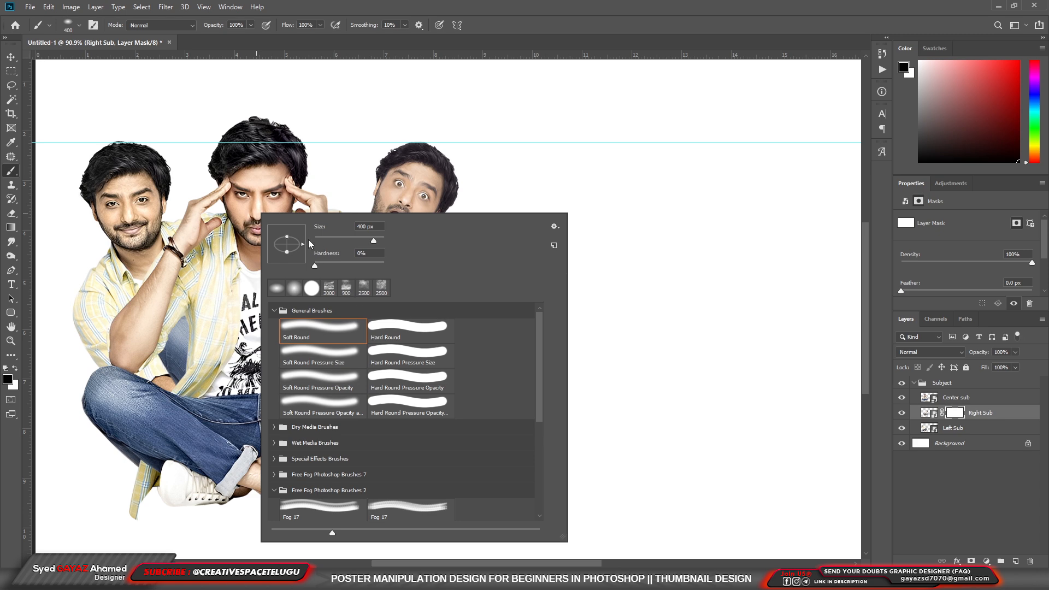
pyautogui.moveTo(286, 254); pyautogui.dragTo(285, 276)
pyautogui.click(416, 2)
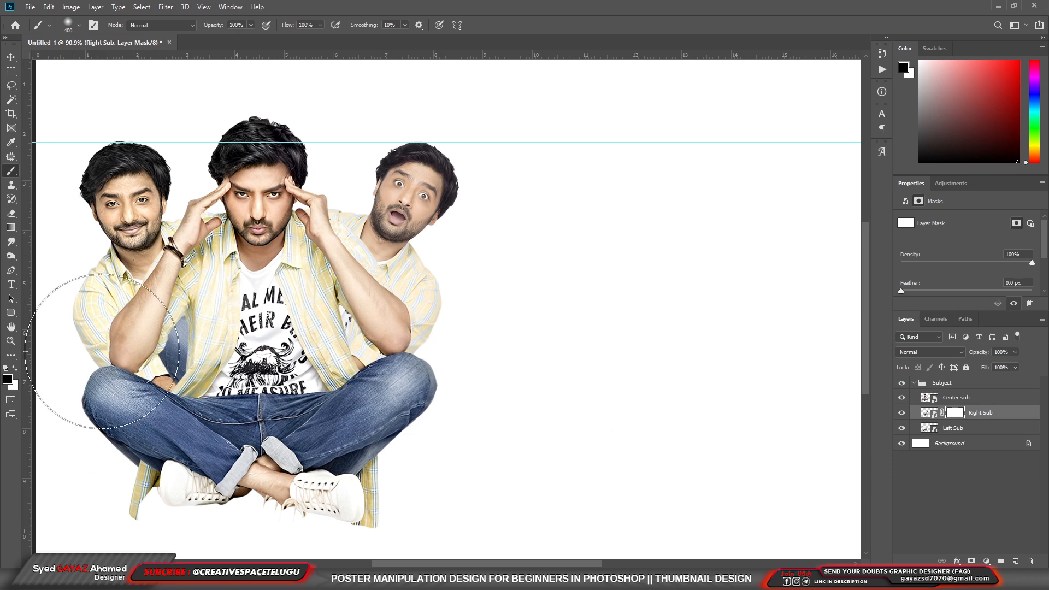
# Reduce the brush to 175 px and mask out the Right Sub body parts showing around the center figure's arm and legs
pyautogui.press('[')
pyautogui.press('[')
pyautogui.press('[')
pyautogui.press('[')
pyautogui.moveTo(164, 348)
pyautogui.mouseDown()
pyautogui.moveTo(164, 328)
pyautogui.moveTo(198, 300)
pyautogui.mouseUp()
pyautogui.moveTo(432, 404)
pyautogui.mouseDown()
pyautogui.moveTo(457, 378)
pyautogui.moveTo(412, 398)
pyautogui.moveTo(437, 401)
pyautogui.mouseUp()
pyautogui.moveTo(282, 444); pyautogui.dragTo(282, 364)
# Add a layer mask to the Left Sub layer and paint out its body parts behind the center figure's legs
pyautogui.click(961, 429)
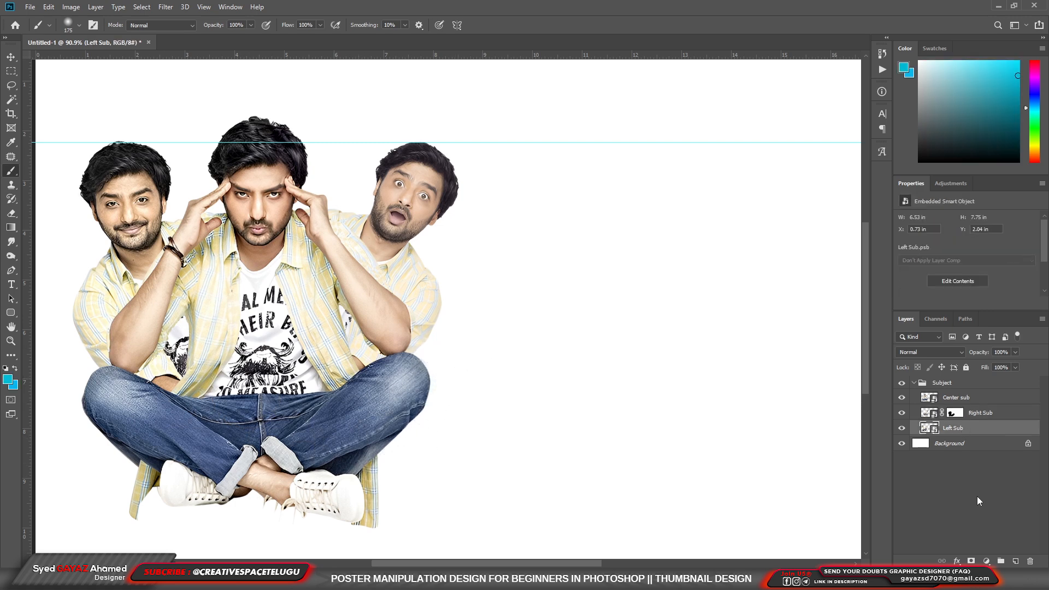
pyautogui.click(971, 561)
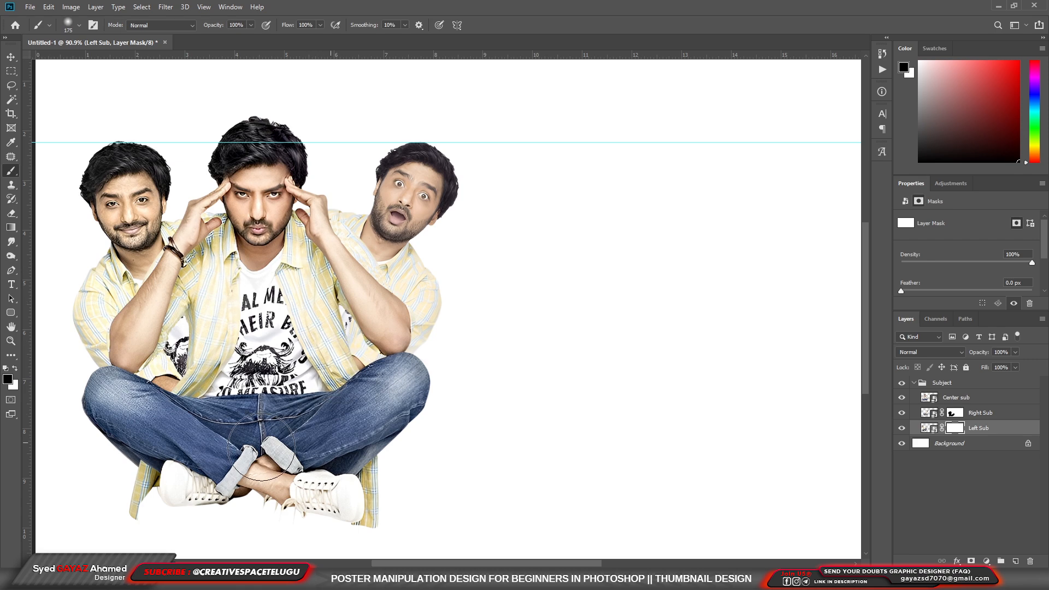
pyautogui.keyDown('ctrl'); pyautogui.click(229, 457); pyautogui.keyUp('ctrl')
pyautogui.moveTo(214, 431); pyautogui.dragTo(320, 365)
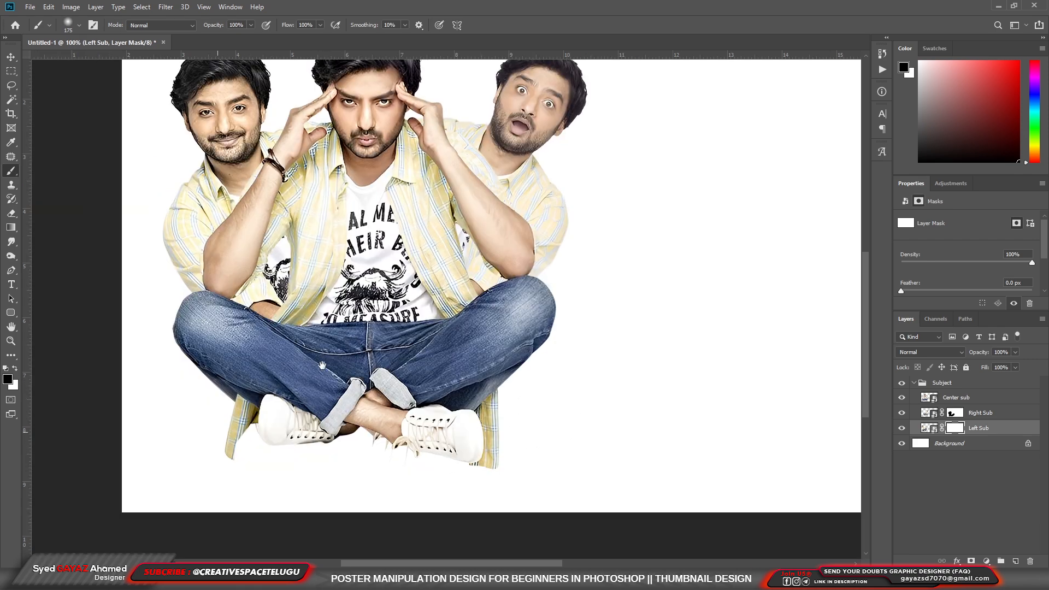
pyautogui.keyDown('ctrl'); pyautogui.click(349, 415); pyautogui.keyUp('ctrl')
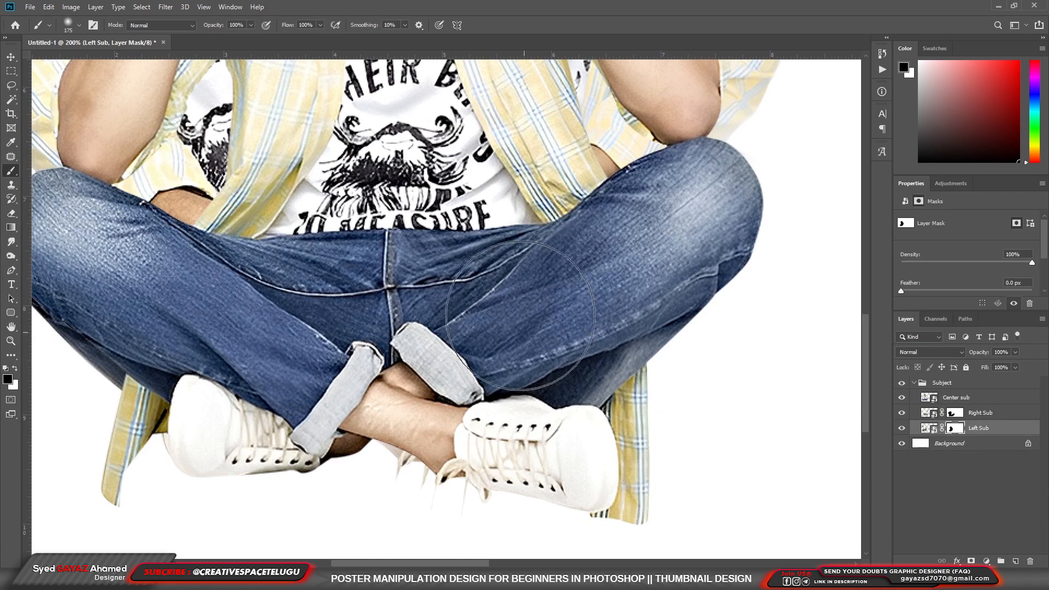
# Add a layer mask to the Center sub layer
pyautogui.keyDown('ctrl'); pyautogui.rightClick(494, 270); pyautogui.keyUp('ctrl')
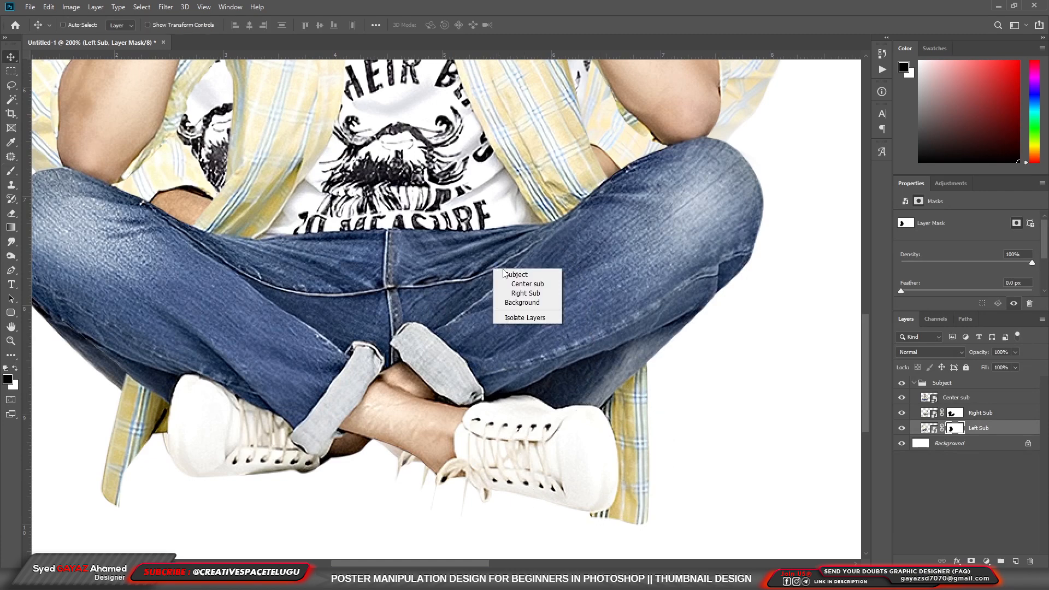
pyautogui.click(528, 284)
pyautogui.click(970, 561)
# With a soft brush between 9 and 25 px, mask out the plaid shirt flap beside the center figure's right-hand shoe
pyautogui.keyDown('ctrl'); pyautogui.click(694, 430); pyautogui.keyUp('ctrl')
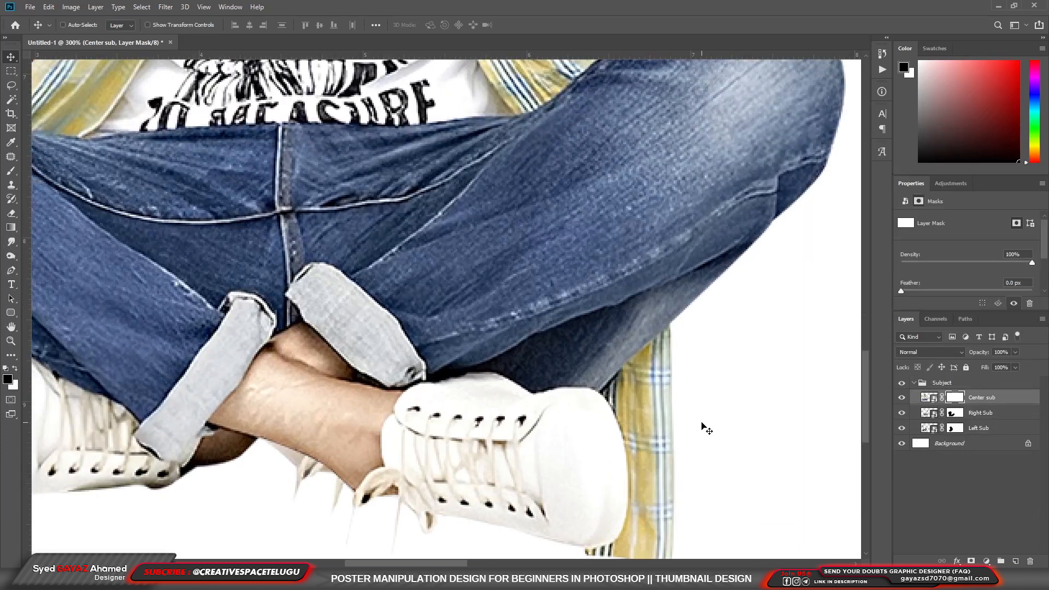
pyautogui.press('b')
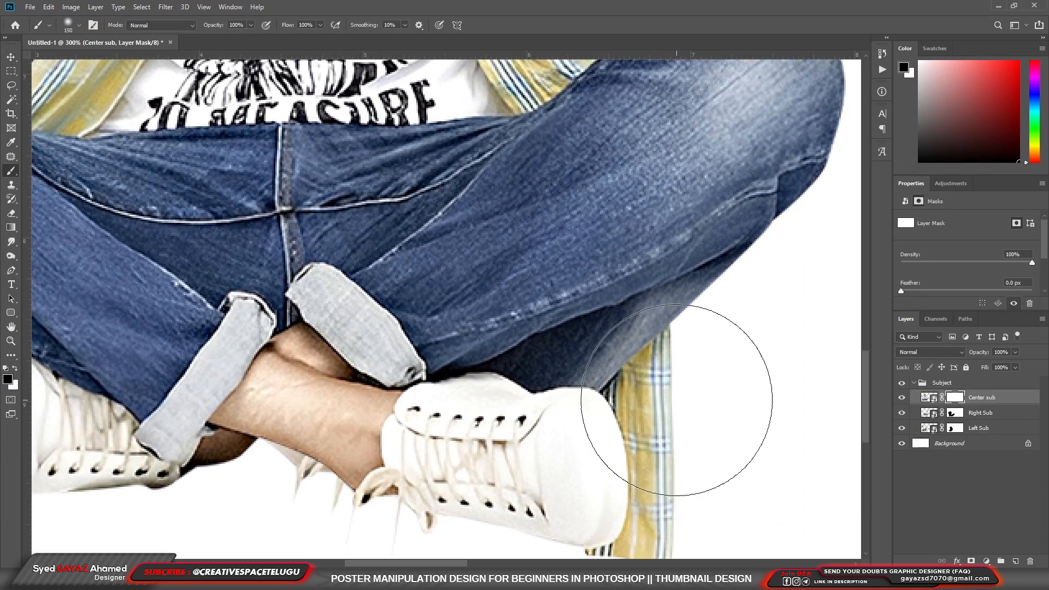
pyautogui.press('[')
pyautogui.press('[')
pyautogui.press('[')
pyautogui.press('[')
pyautogui.press('[')
pyautogui.press('[')
pyautogui.press('[')
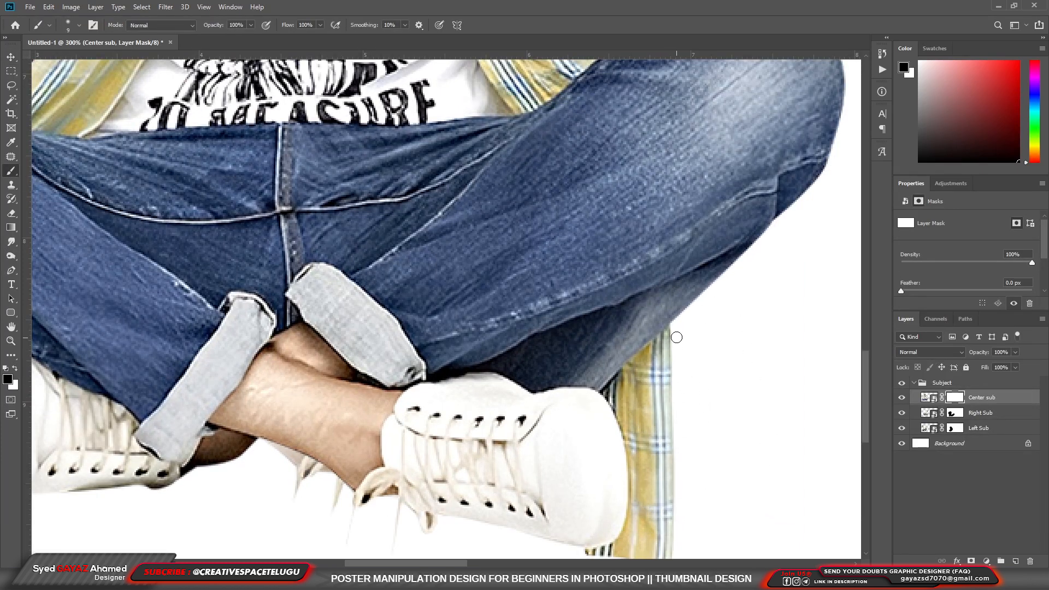
pyautogui.keyDown('ctrl'); pyautogui.click(695, 366); pyautogui.keyUp('ctrl')
pyautogui.moveTo(669, 323); pyautogui.dragTo(639, 353)
pyautogui.moveTo(671, 316)
pyautogui.mouseDown()
pyautogui.moveTo(603, 380)
pyautogui.moveTo(626, 376)
pyautogui.moveTo(579, 394)
pyautogui.mouseUp()
pyautogui.moveTo(657, 332); pyautogui.dragTo(634, 185)
pyautogui.moveTo(632, 220); pyautogui.dragTo(634, 470)
pyautogui.press(']')
pyautogui.press(']')
pyautogui.press(']')
pyautogui.press(']')
# Switch to a Hard Round brush at 7 px and mask out the remaining shirt flap along the shoe's edge
pyautogui.rightClick(642, 277)
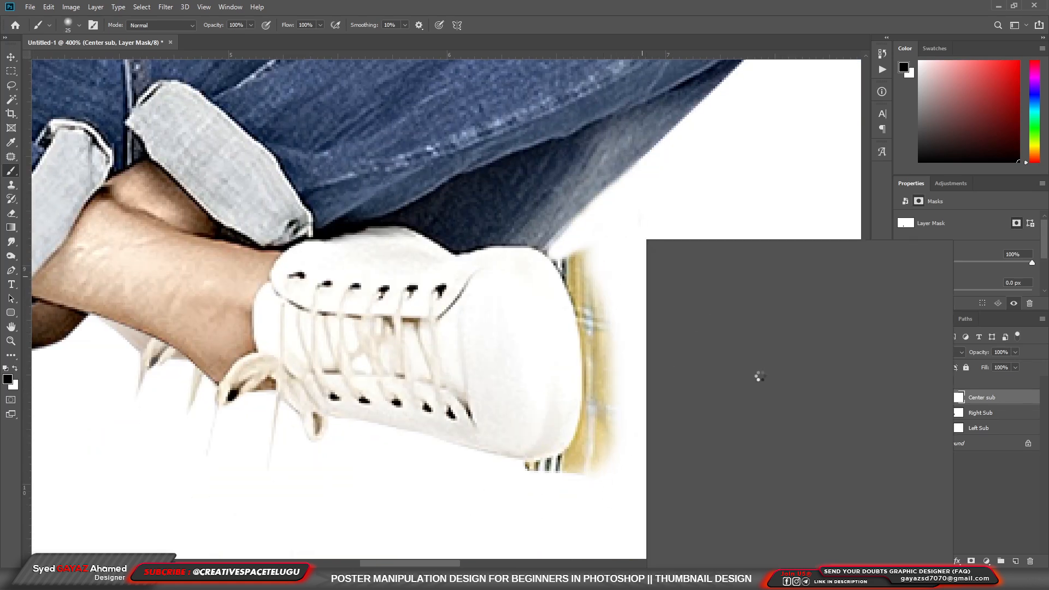
pyautogui.doubleClick(801, 355)
pyautogui.press('[')
pyautogui.press('[')
pyautogui.press('[')
pyautogui.press('[')
pyautogui.press('[')
pyautogui.press('[')
pyautogui.moveTo(584, 262)
pyautogui.mouseDown()
pyautogui.moveTo(554, 252)
pyautogui.moveTo(595, 304)
pyautogui.moveTo(590, 357)
pyautogui.moveTo(588, 284)
pyautogui.mouseUp()
pyautogui.moveTo(604, 365)
pyautogui.mouseDown()
pyautogui.moveTo(588, 288)
pyautogui.moveTo(585, 342)
pyautogui.moveTo(528, 382)
pyautogui.moveTo(604, 390)
pyautogui.moveTo(545, 390)
pyautogui.mouseUp()
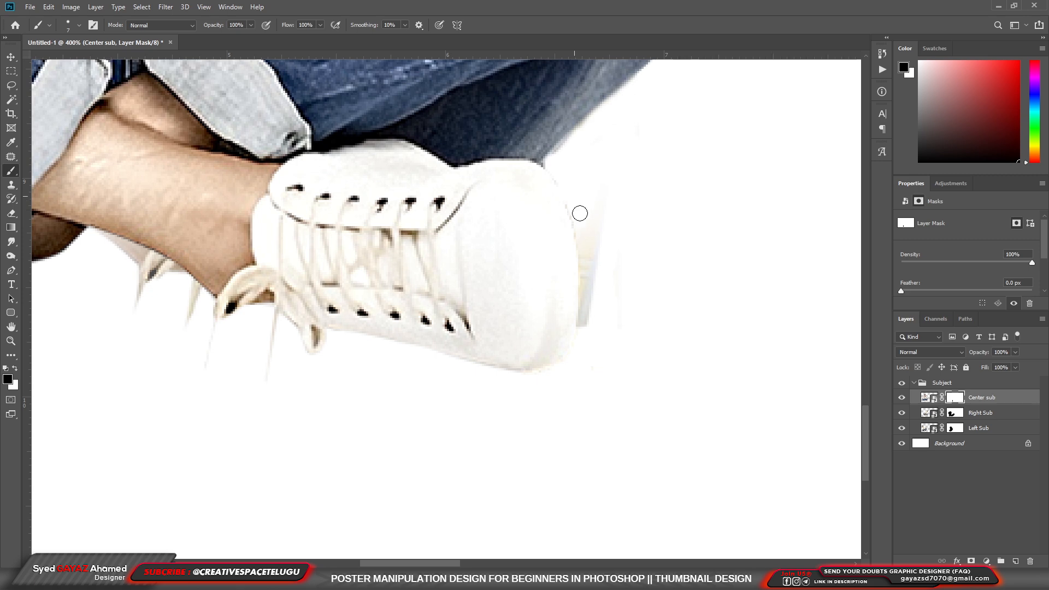
# Mask out the plaid shirt flap beside the center figure's left-hand shoe with the brush at 7 to 8 px
pyautogui.scroll(-4, 726, 306)
pyautogui.scroll(4, 164, 268)
pyautogui.moveTo(202, 236)
pyautogui.mouseDown()
pyautogui.moveTo(181, 293)
pyautogui.moveTo(183, 208)
pyautogui.mouseUp()
pyautogui.moveTo(176, 268); pyautogui.dragTo(153, 403)
pyautogui.scroll(1, 164, 350)
pyautogui.moveTo(191, 218); pyautogui.dragTo(238, 280)
pyautogui.press(']')
pyautogui.moveTo(249, 256); pyautogui.dragTo(285, 331)
pyautogui.moveTo(241, 232)
pyautogui.mouseDown()
pyautogui.moveTo(275, 258)
pyautogui.moveTo(224, 238)
pyautogui.moveTo(292, 337)
pyautogui.moveTo(318, 282)
pyautogui.moveTo(313, 357)
pyautogui.mouseUp()
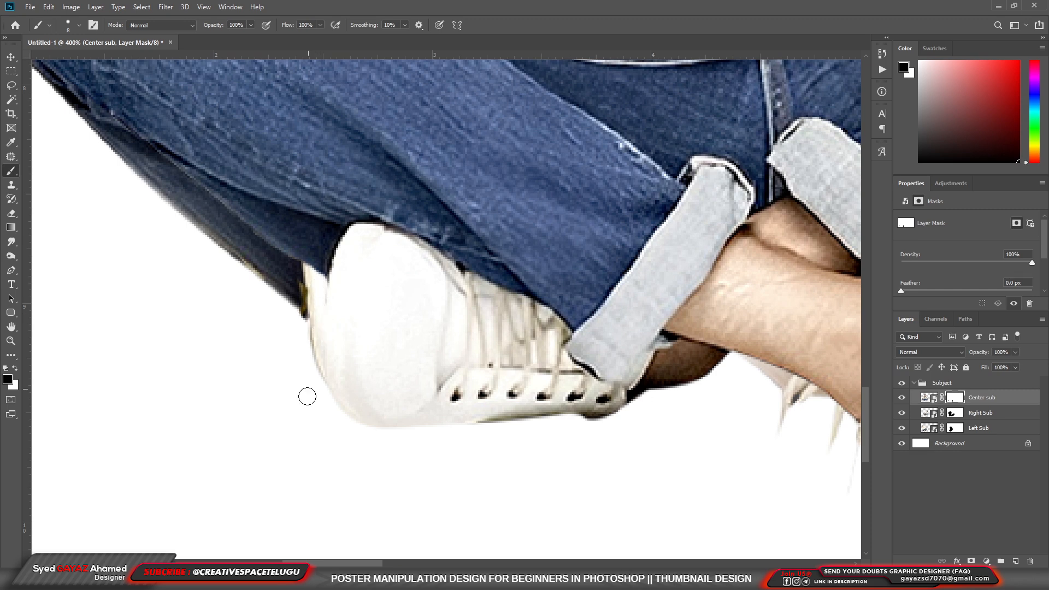
# Try moving the Left Sub layer about 0.17 in left and 0.09 in down
pyautogui.scroll(-4, 384, 344)
pyautogui.press('v')
pyautogui.rightClick(348, 314)
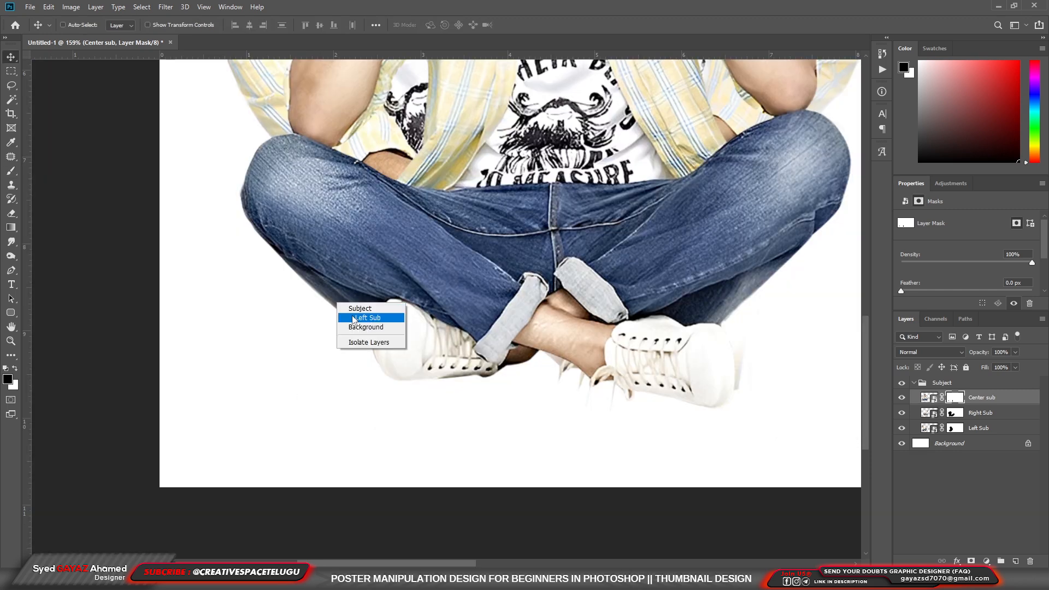
pyautogui.click(365, 318)
pyautogui.moveTo(331, 291); pyautogui.dragTo(317, 299)
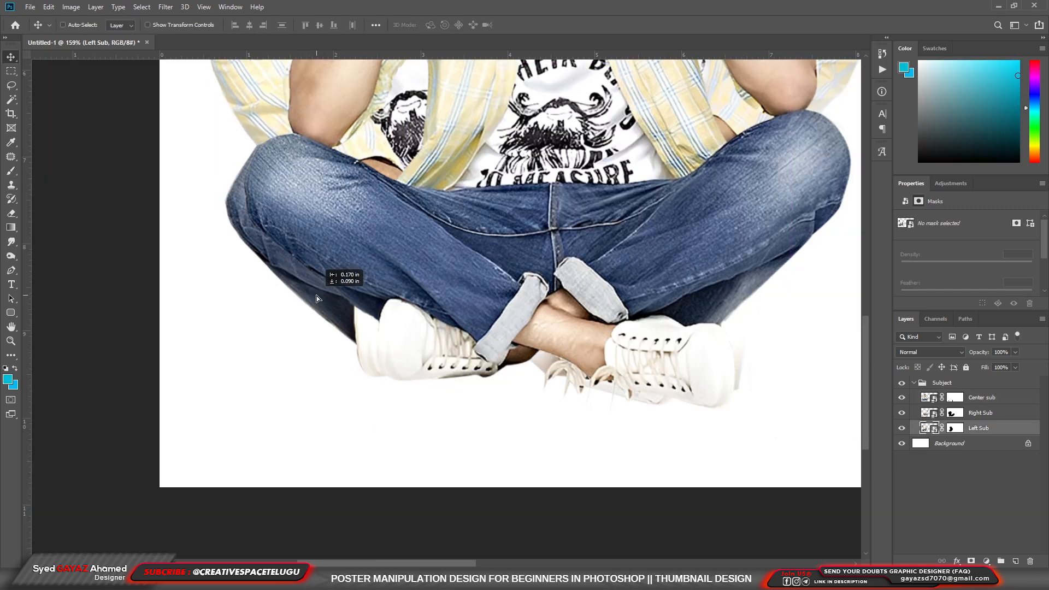
pyautogui.hotkey('ctrl', 'z')
# Set the foreground colour to black and the background colour to white for the brush
pyautogui.press('b')
pyautogui.click(7, 380)
pyautogui.moveTo(594, 224)
pyautogui.mouseDown()
pyautogui.moveTo(628, 275)
pyautogui.moveTo(710, 323)
pyautogui.mouseUp()
pyautogui.click(831, 179)
pyautogui.click(14, 385)
pyautogui.moveTo(595, 203); pyautogui.dragTo(570, 176)
pyautogui.click(820, 178)
# Enlarge the brush to 60 px and mask out the Left Sub layer's protruding leg and stray shoelaces below the center figure
pyautogui.click(955, 428)
pyautogui.press(']')
pyautogui.press(']')
pyautogui.press(']')
pyautogui.press(']')
pyautogui.press(']')
pyautogui.press(']')
pyautogui.press(']')
pyautogui.moveTo(345, 329); pyautogui.dragTo(255, 221)
pyautogui.click(561, 374)
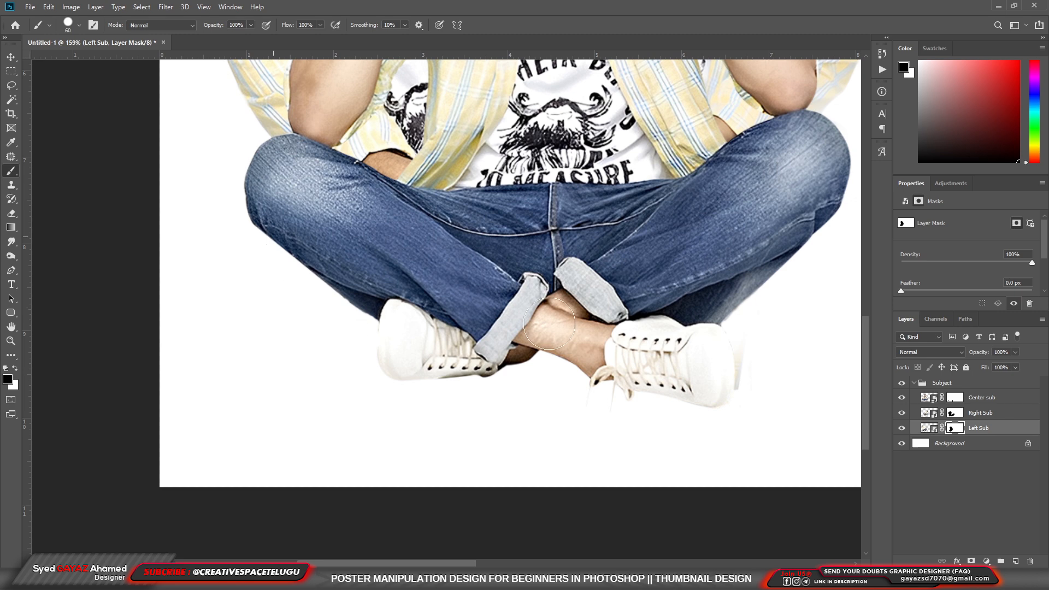
# Mask out the Right Sub layer's stray remnant beside the center figure's right-hand shoe
pyautogui.moveTo(549, 320); pyautogui.dragTo(401, 364)
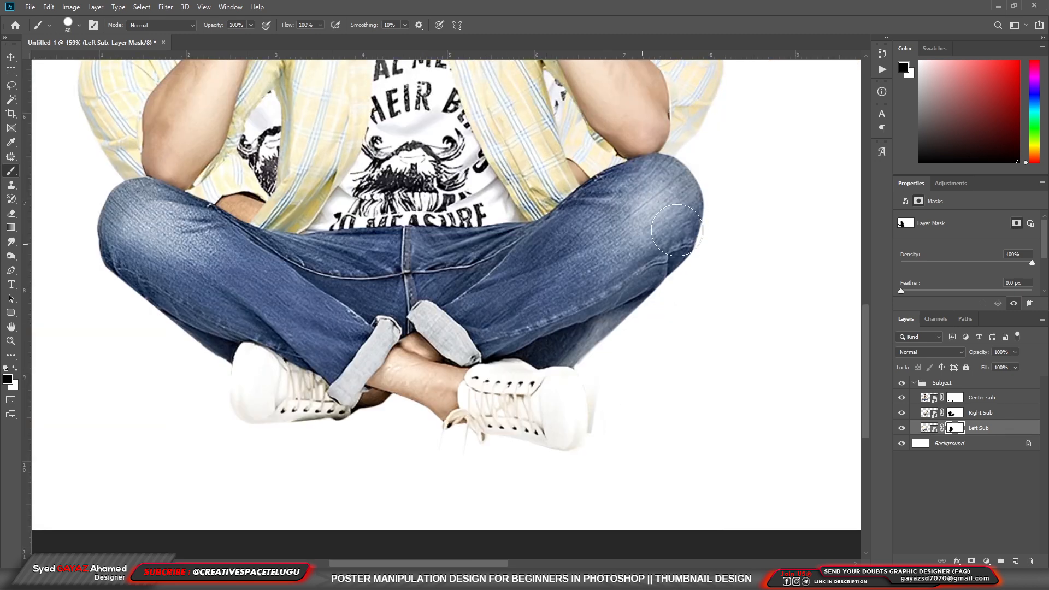
pyautogui.click(983, 415)
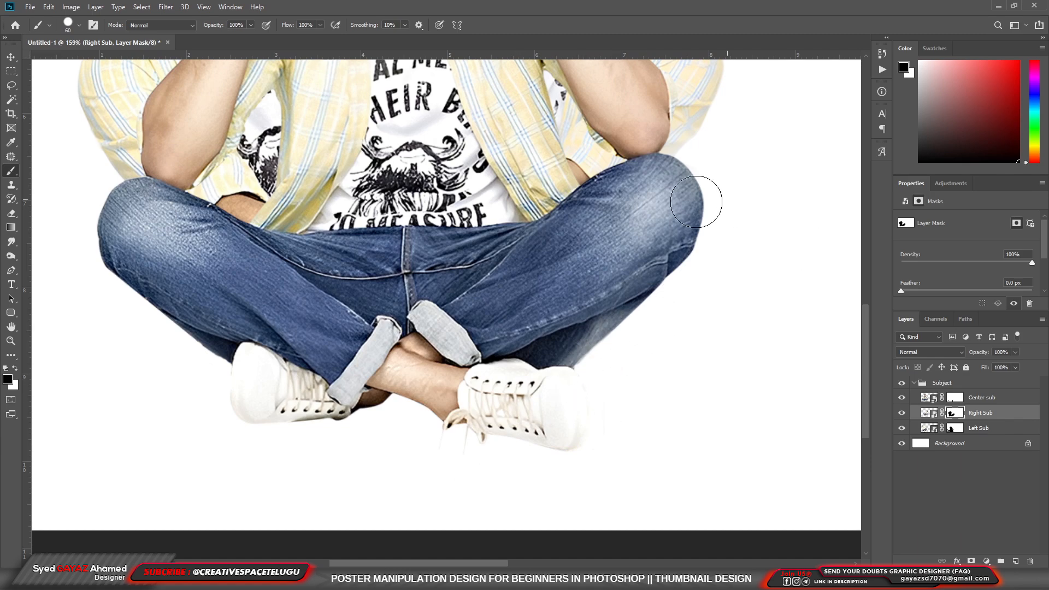
pyautogui.scroll(-9, 584, 391)
pyautogui.press('v')
pyautogui.click(915, 383)
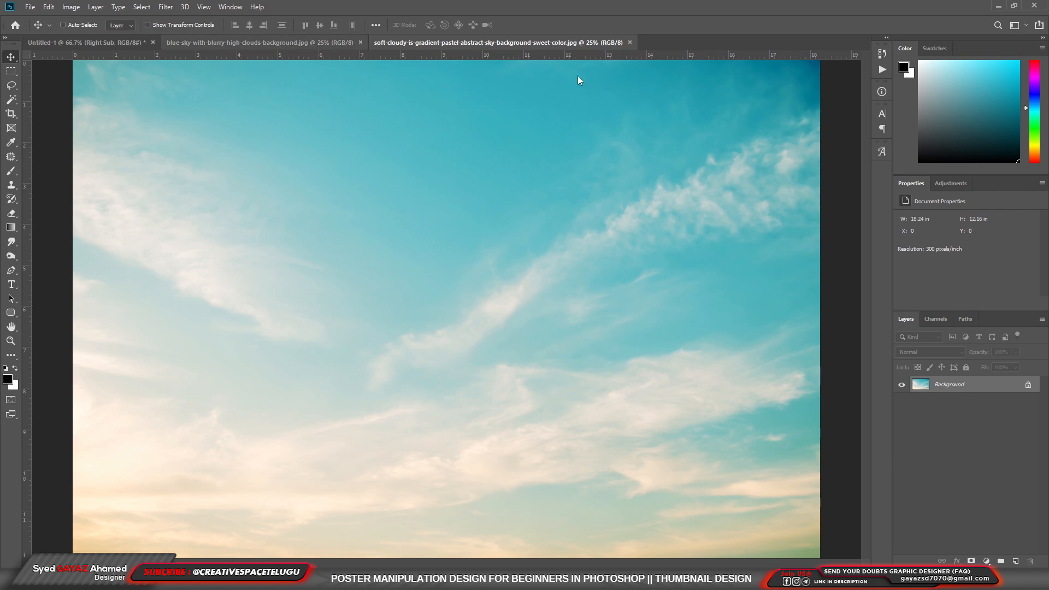
# Bring both sky images into the Untitled-1 document, group their layers as Sky, and collapse the Subject group
pyautogui.click(335, 42)
pyautogui.click(470, 41)
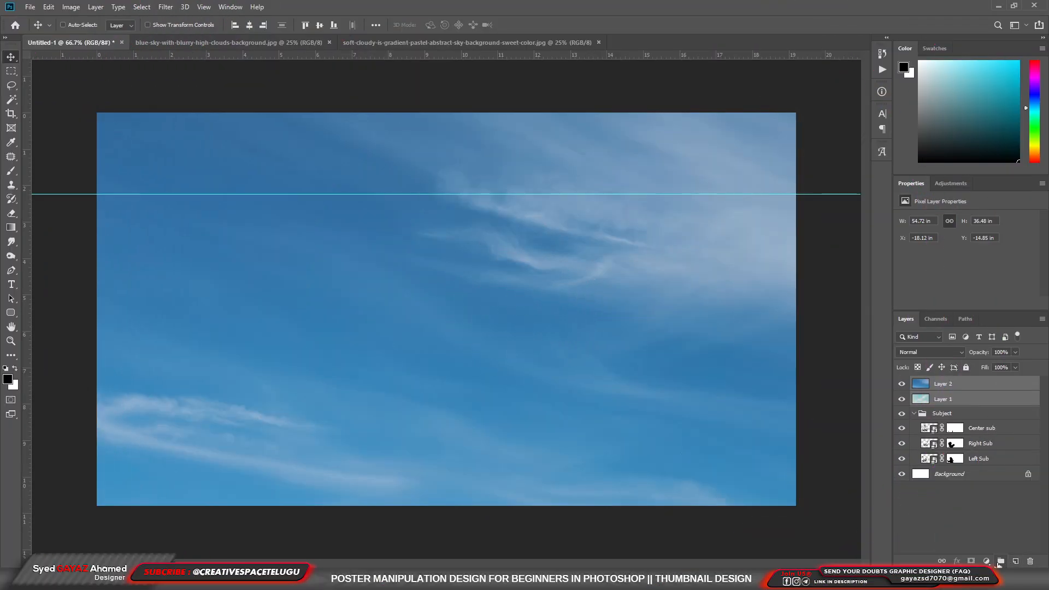
pyautogui.click(999, 563)
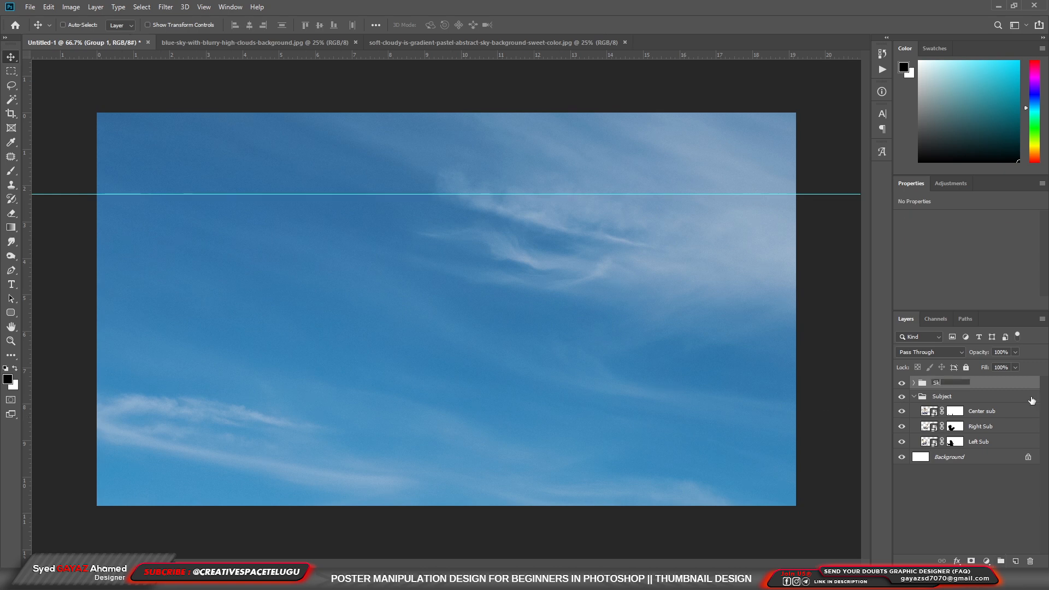
pyautogui.press('Return')
pyautogui.click(914, 396)
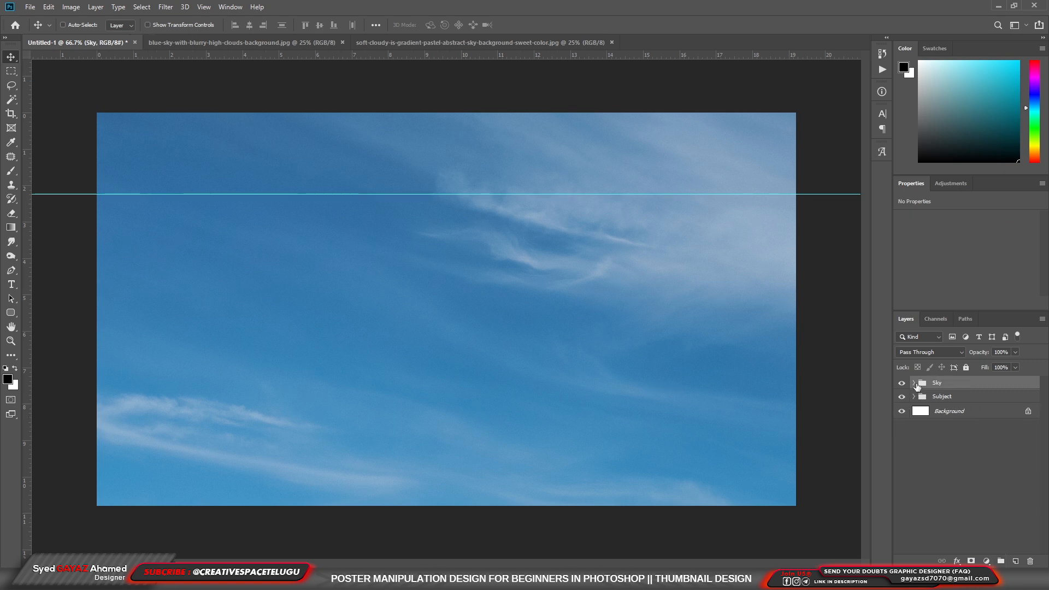
# Scale down both sky layers, Layer 2 to about 13.72 × 9.16 in and Layer 1 to about 18.2 × 12.14 in
pyautogui.click(914, 383)
pyautogui.click(952, 412)
pyautogui.scroll(-8, 670, 417)
pyautogui.hotkey('ctrl', 't')
pyautogui.moveTo(682, 292); pyautogui.dragTo(511, 271)
pyautogui.press('Return')
pyautogui.hotkey('ctrl', '+')
pyautogui.hotkey('ctrl', '+')
pyautogui.hotkey('ctrl', '+')
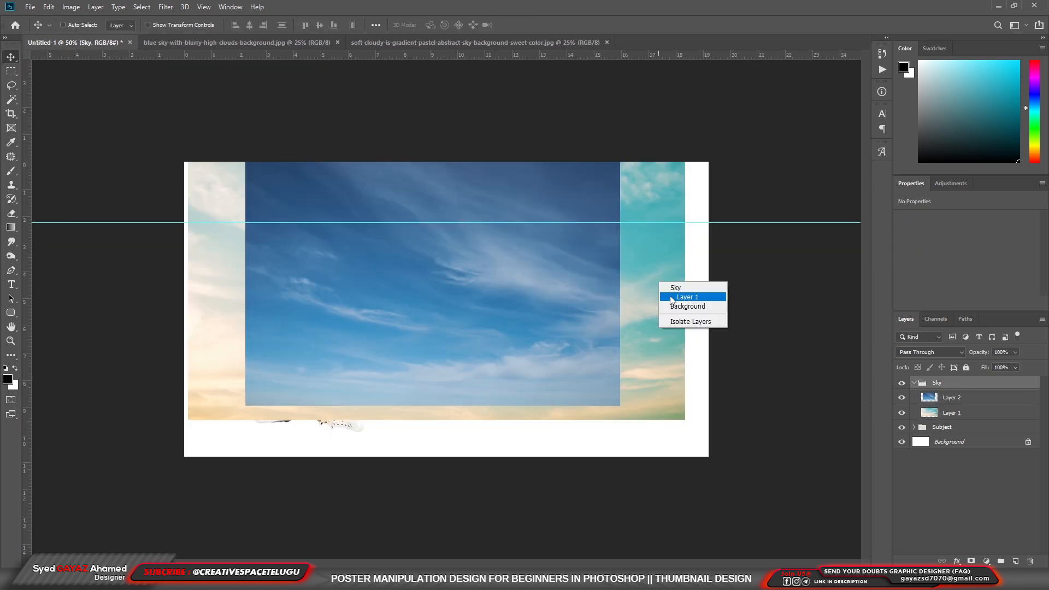
# Place Layer 1 beneath the Subject group toward the canvas's upper right, and shift Layer 2 to the upper left
pyautogui.moveTo(1024, 427); pyautogui.dragTo(1017, 433)
pyautogui.moveTo(665, 321); pyautogui.dragTo(693, 289)
pyautogui.moveTo(593, 304); pyautogui.dragTo(461, 287)
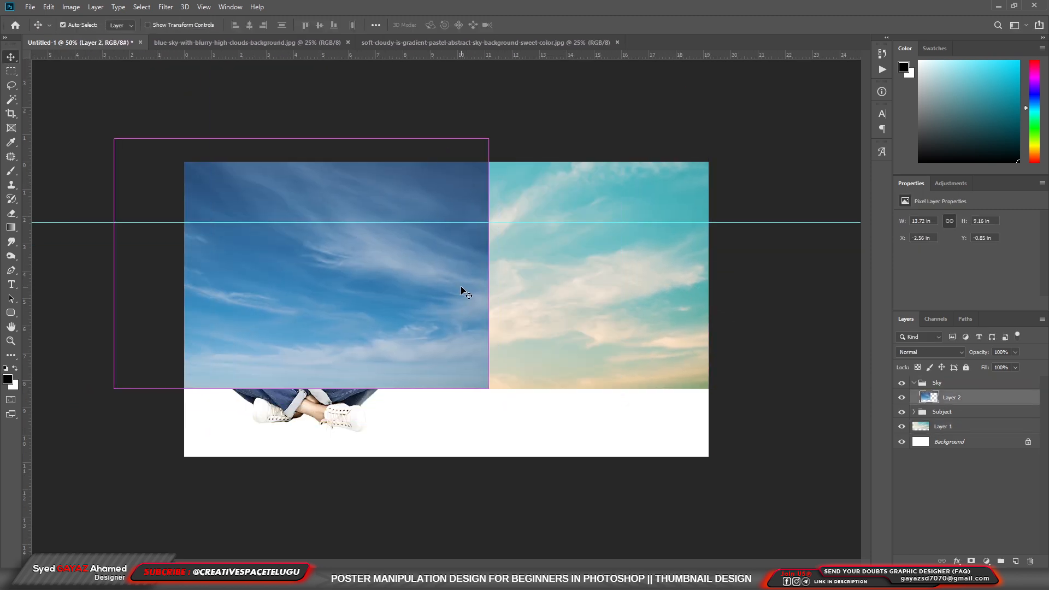
# Send Layer 2 out of the Sky group to below the Subject group, and put Layer 1 beneath it
pyautogui.hotkey('ctrl', '[')
pyautogui.hotkey('ctrl', '[')
pyautogui.hotkey('ctrl', '[')
pyautogui.rightClick(636, 268)
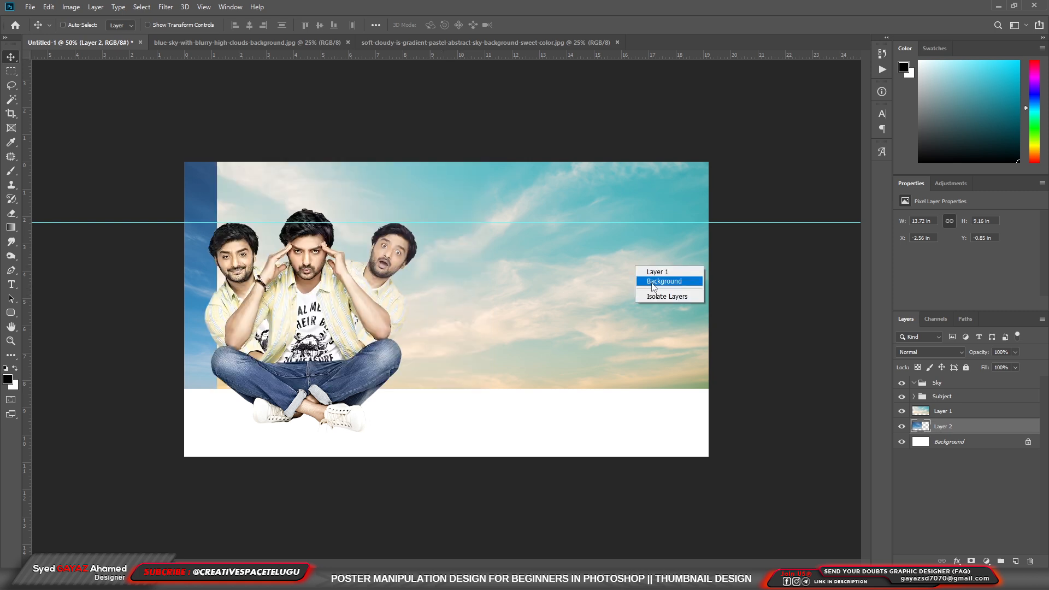
pyautogui.click(655, 280)
pyautogui.hotkey('ctrl', '[')
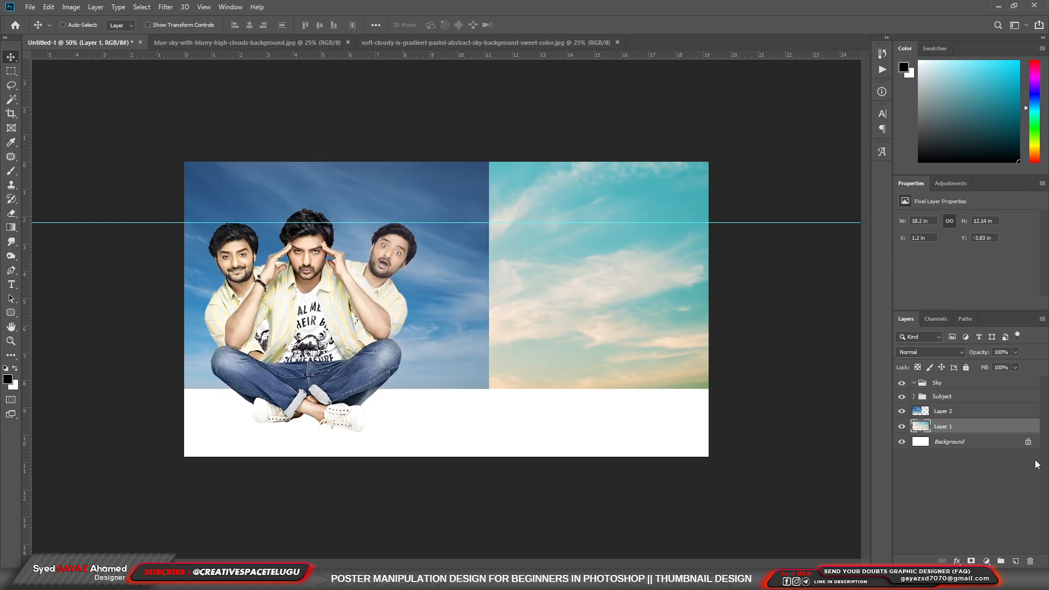
# Hide Layer 2 and enlarge Layer 1 to about 20.84 × 13.91 in, spanning the full canvas width
pyautogui.rightClick(459, 299)
pyautogui.click(468, 312)
pyautogui.rightClick(560, 291)
pyautogui.click(577, 298)
pyautogui.click(902, 411)
pyautogui.moveTo(566, 314); pyautogui.dragTo(566, 343)
pyautogui.hotkey('ctrl', 't')
pyautogui.moveTo(714, 417); pyautogui.dragTo(751, 440)
pyautogui.moveTo(532, 347); pyautogui.dragTo(491, 336)
pyautogui.press('Return')
# Apply Brightness/Contrast to Layer 1 with brightness 17 and contrast 10
pyautogui.hotkey('alt', 'i')
pyautogui.hotkey('alt', 'j')
pyautogui.hotkey('alt', 'c')
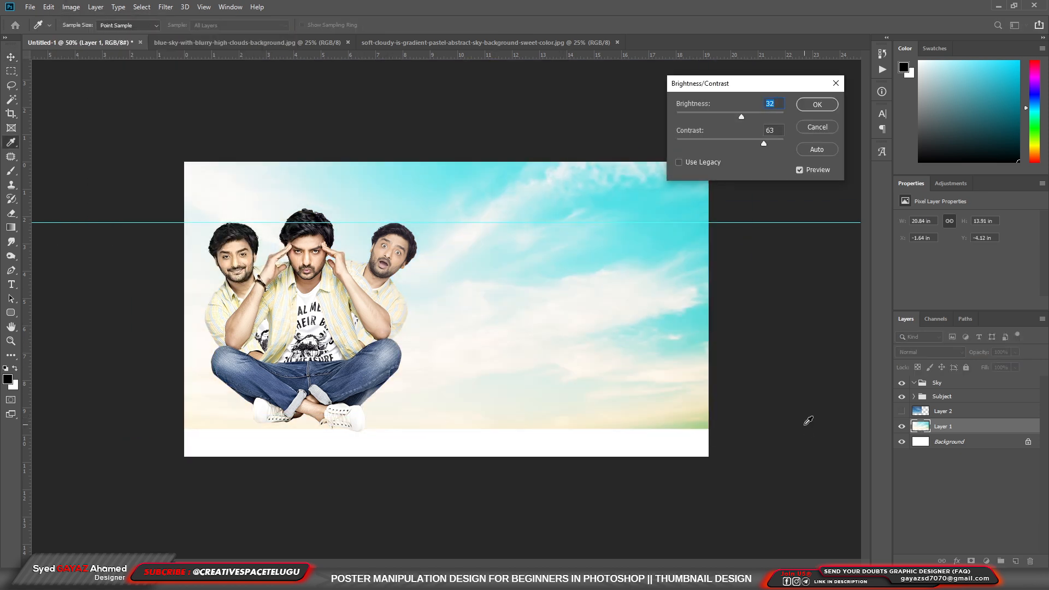
pyautogui.moveTo(741, 117); pyautogui.dragTo(736, 146)
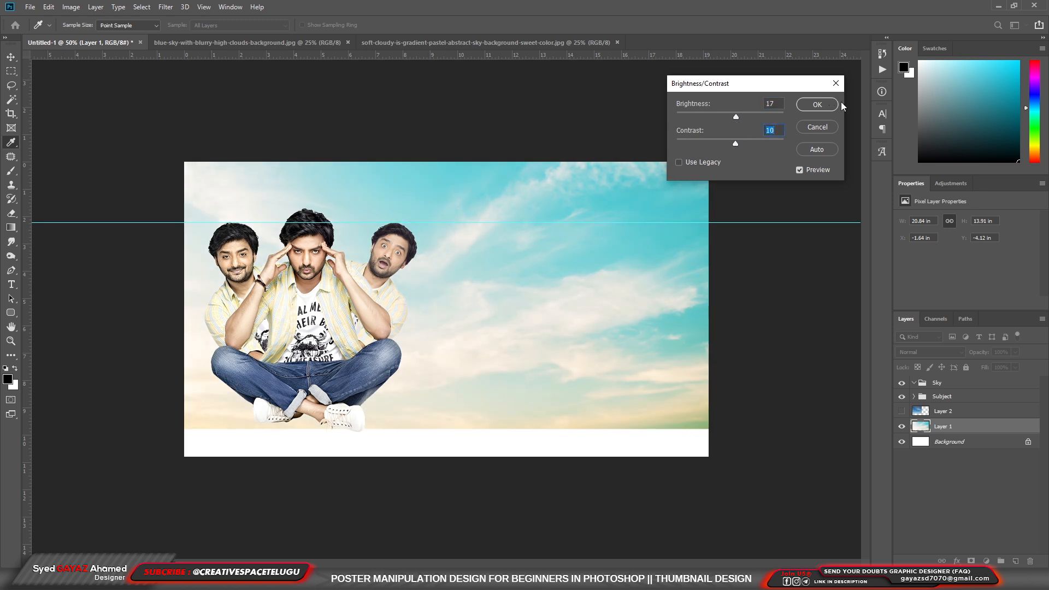
pyautogui.click(823, 103)
# Show Layer 2 and move it about 0.12 in left and 0.24 in down
pyautogui.click(1030, 414)
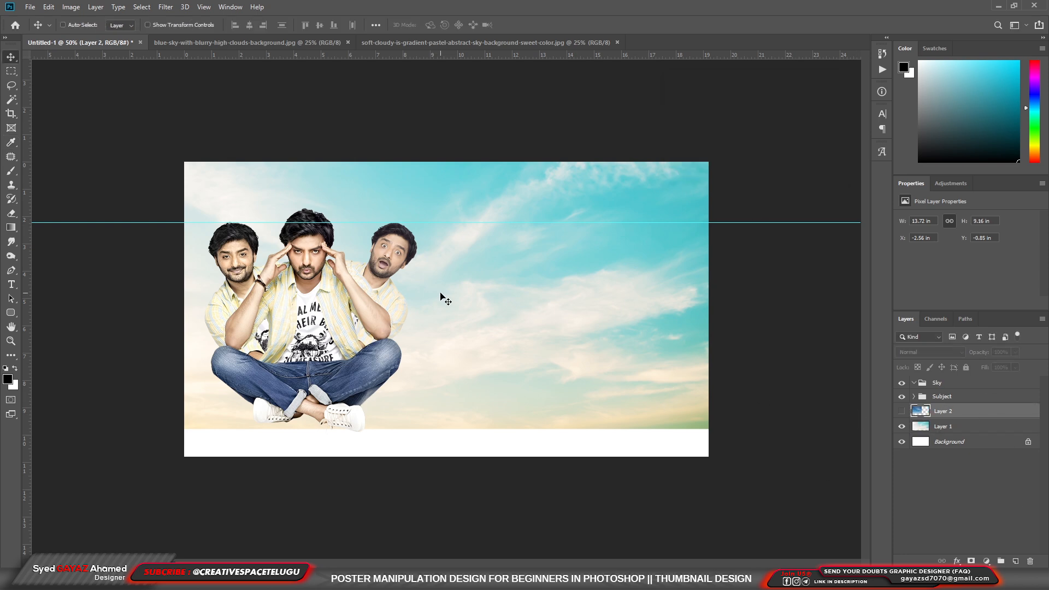
pyautogui.hotkey('ctrl', ',')
pyautogui.moveTo(443, 350)
pyautogui.mouseDown()
pyautogui.moveTo(392, 326)
pyautogui.moveTo(412, 320)
pyautogui.moveTo(441, 342)
pyautogui.moveTo(459, 382)
pyautogui.moveTo(445, 361)
pyautogui.mouseUp()
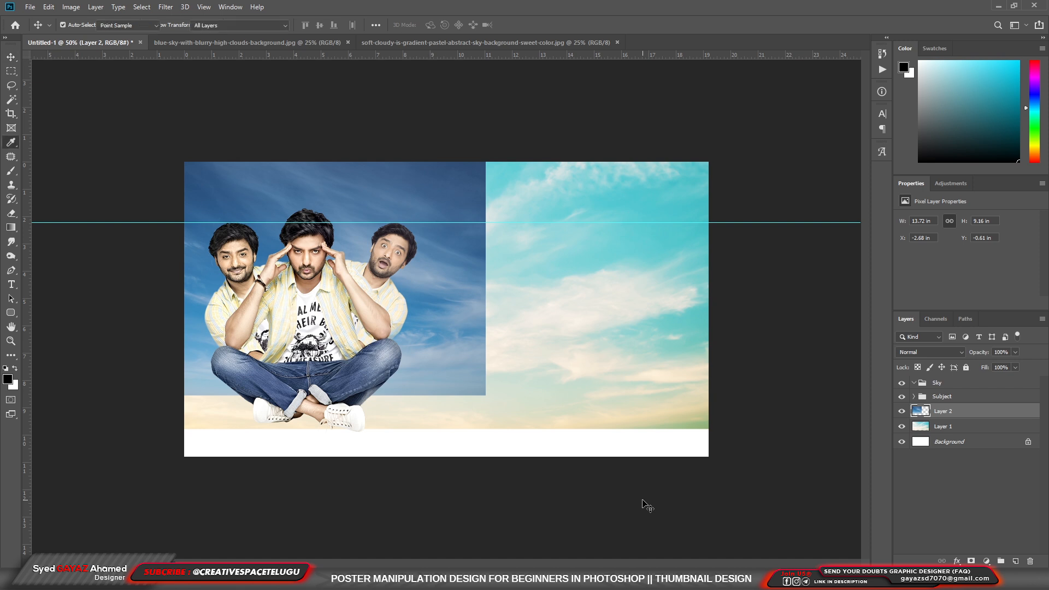
# Shift Layer 2's hue toward teal with Hue/Saturation
pyautogui.hotkey('ctrl', 'u')
pyautogui.moveTo(759, 403)
pyautogui.mouseDown()
pyautogui.moveTo(793, 424)
pyautogui.moveTo(772, 399)
pyautogui.mouseUp()
pyautogui.click(903, 340)
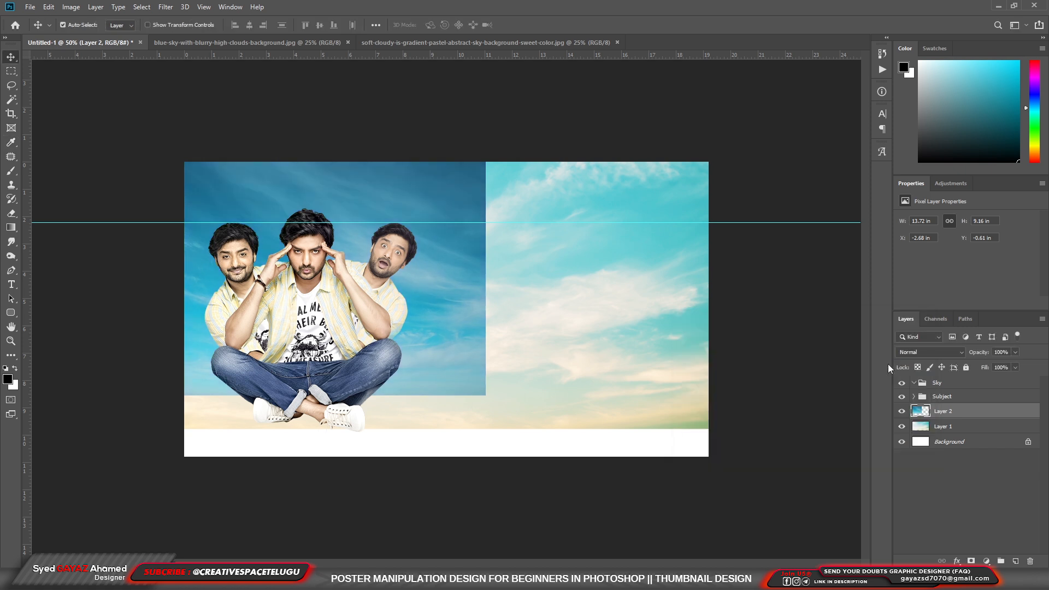
# Apply Levels to Layer 2 with input levels 14, 1.76 and 226 and output levels 52 and 247
pyautogui.hotkey('ctrl', 'l')
pyautogui.moveTo(776, 282); pyautogui.dragTo(749, 284)
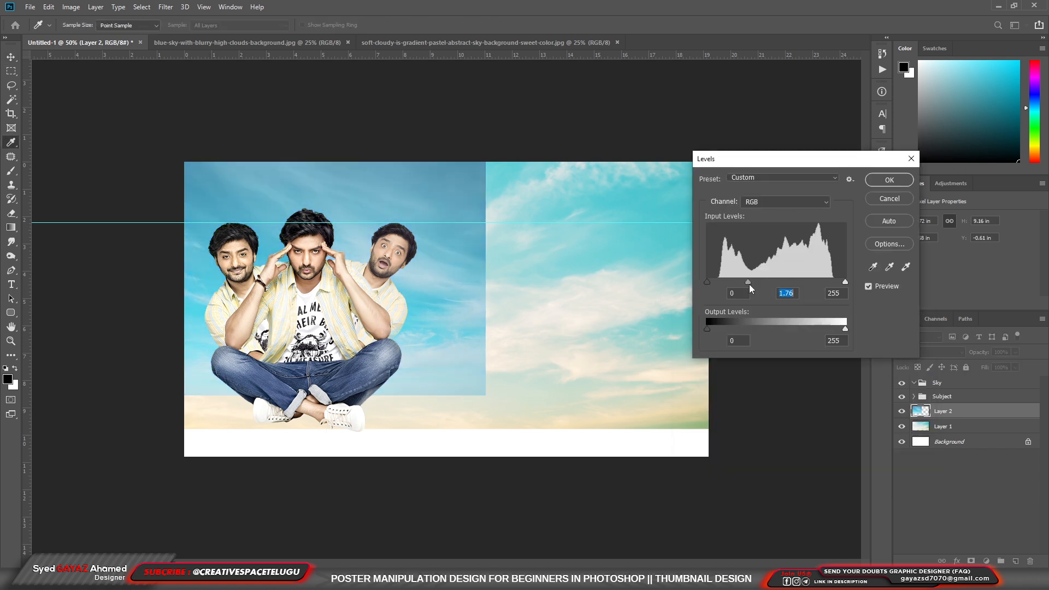
pyautogui.moveTo(845, 281); pyautogui.dragTo(829, 286)
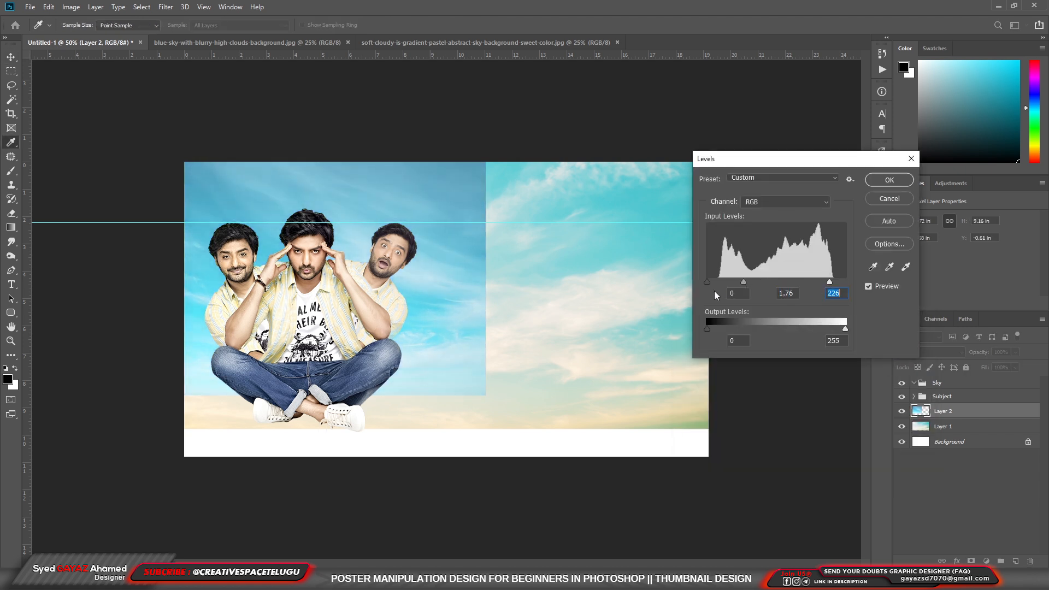
pyautogui.moveTo(707, 328); pyautogui.dragTo(736, 330)
pyautogui.moveTo(845, 329); pyautogui.dragTo(841, 327)
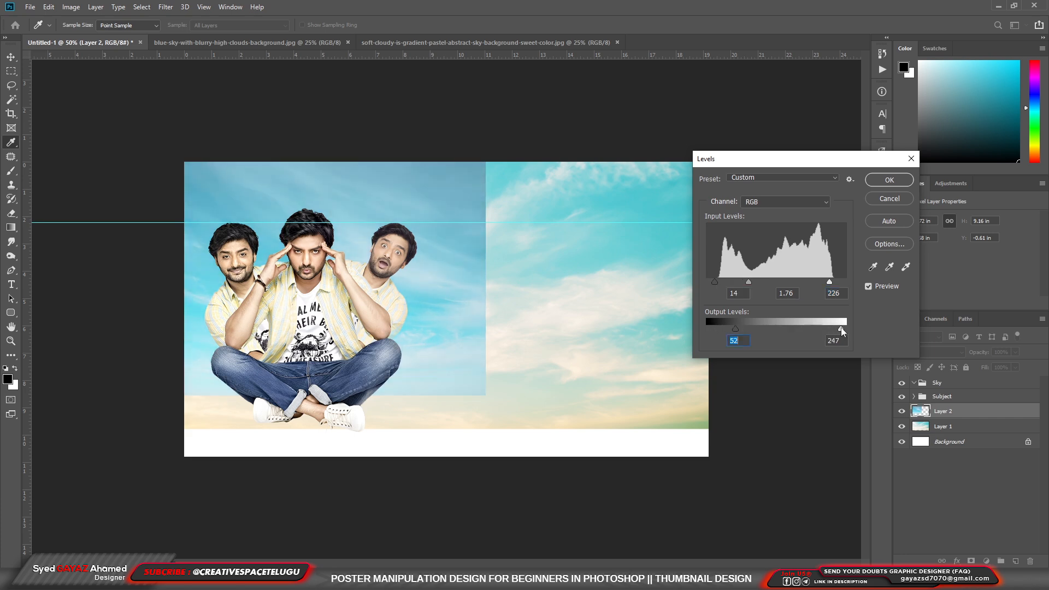
pyautogui.click(880, 181)
# Raise Layer 2's saturation to +22 with Hue/Saturation
pyautogui.press('ctrl')
pyautogui.hotkey('ctrl', 'u')
pyautogui.moveTo(780, 395); pyautogui.dragTo(793, 422)
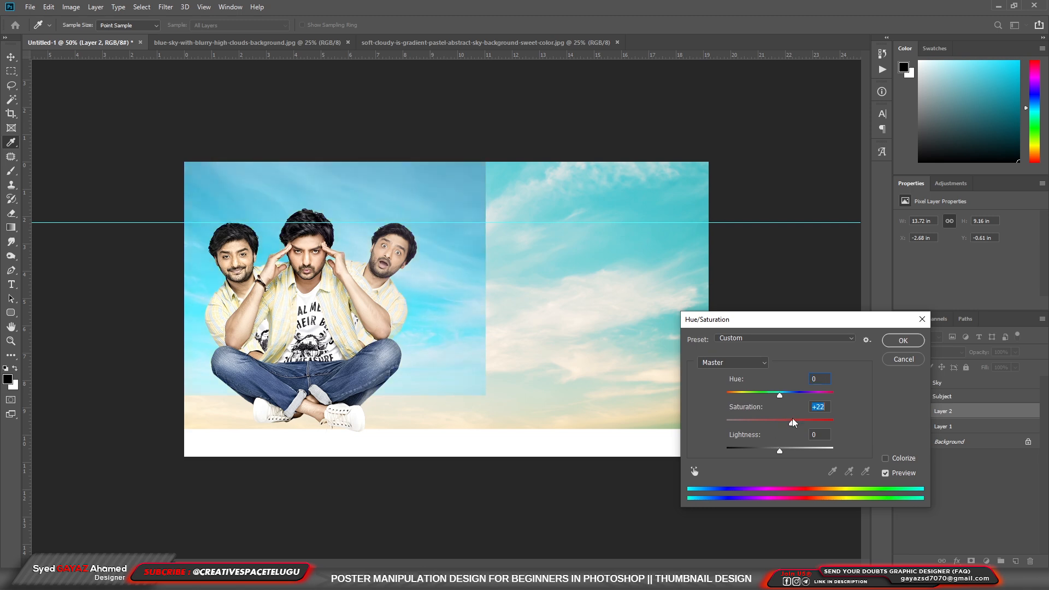
pyautogui.click(892, 343)
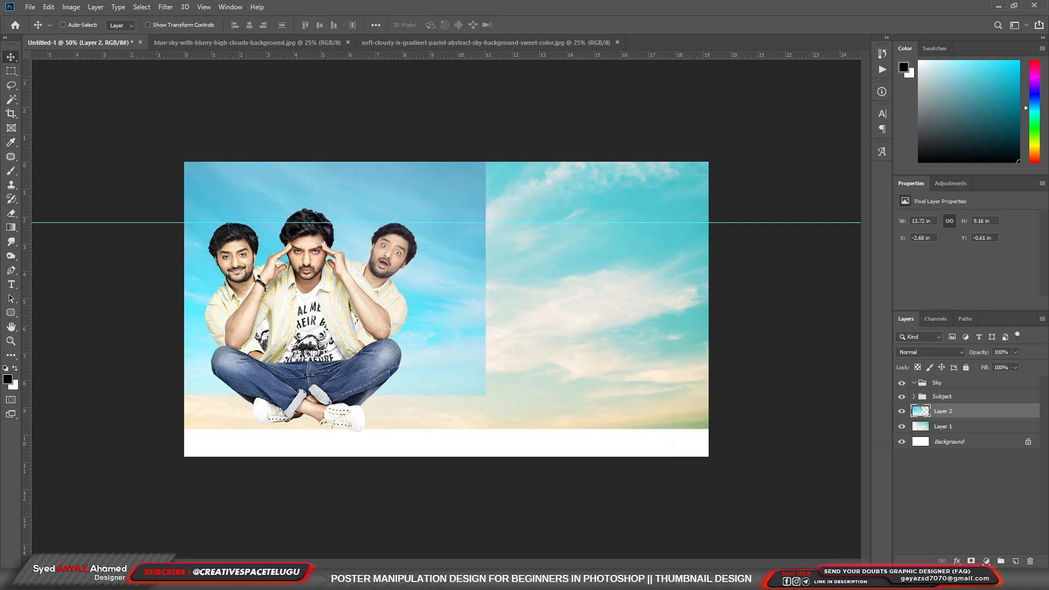
# Add a layer mask to Layer 2 and erase its hard edges with the soft 800 px Eraser, blending it into Layer 1
pyautogui.click(971, 562)
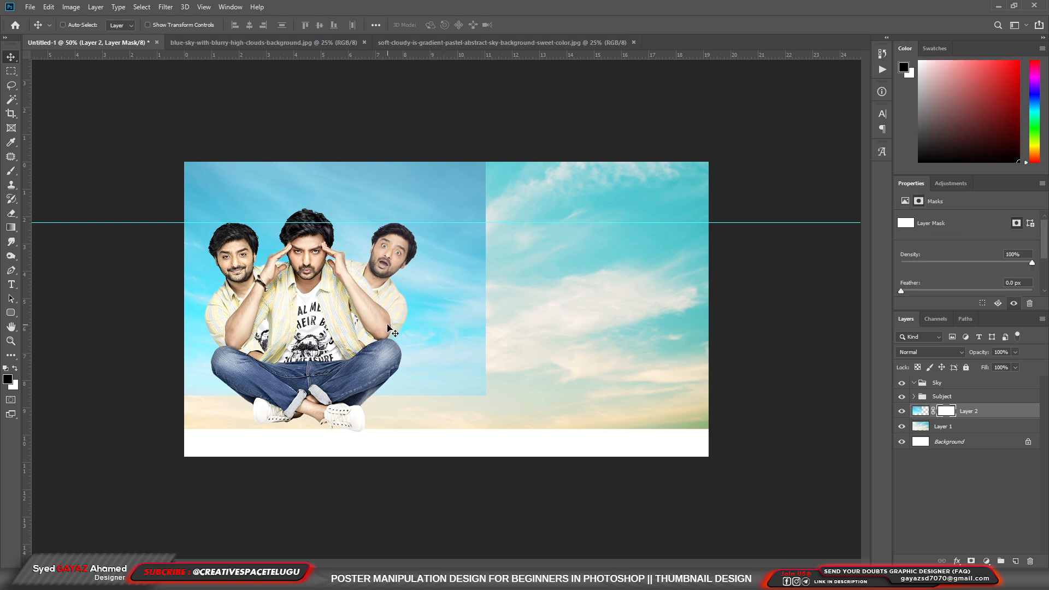
pyautogui.press('e')
pyautogui.press('x')
pyautogui.moveTo(463, 323); pyautogui.dragTo(531, 249)
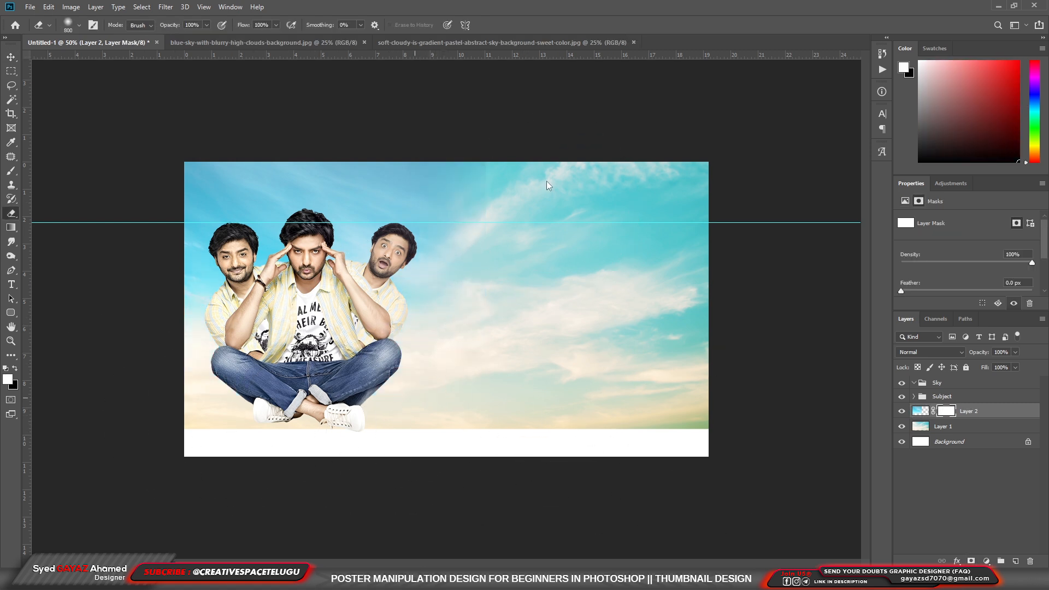
pyautogui.hotkey('ctrl', '+')
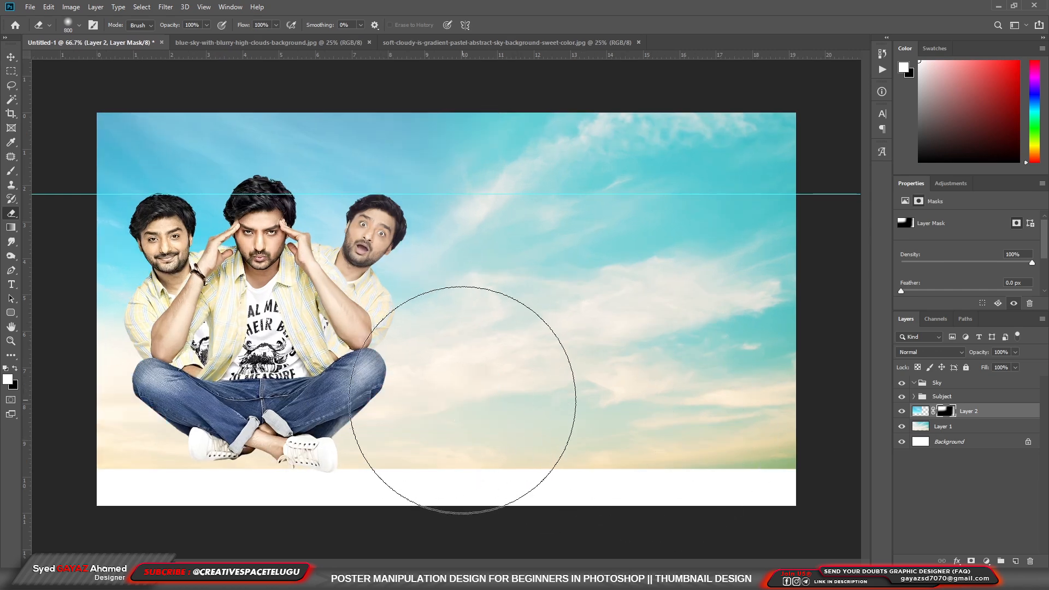
# Adjust the greens of Layer 2's image in Hue/Saturation to hue -125, saturation +2 and lightness -4
pyautogui.click(921, 412)
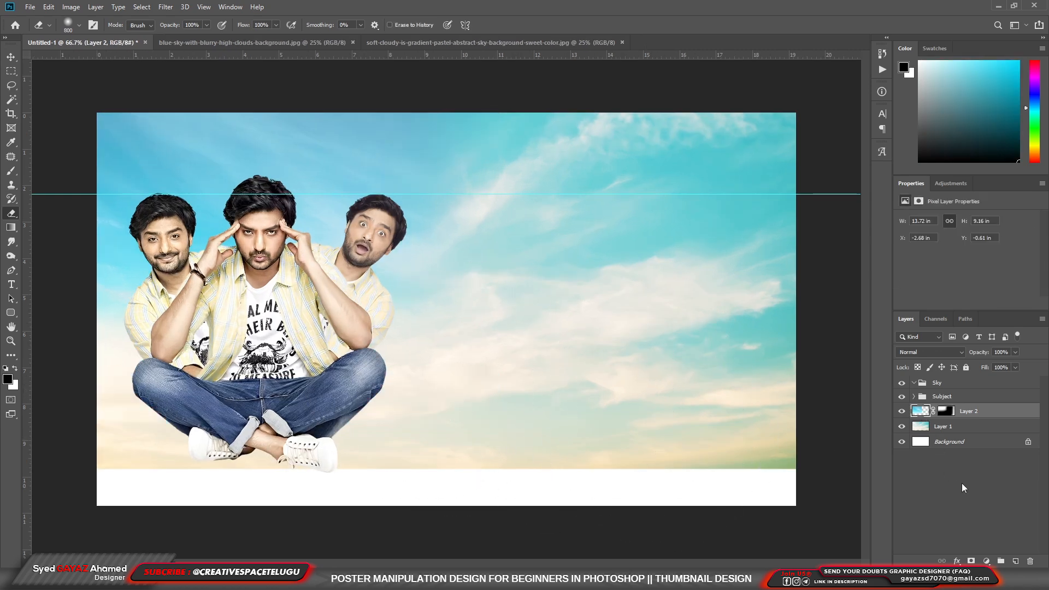
pyautogui.hotkey('ctrl', 'u')
pyautogui.click(733, 362)
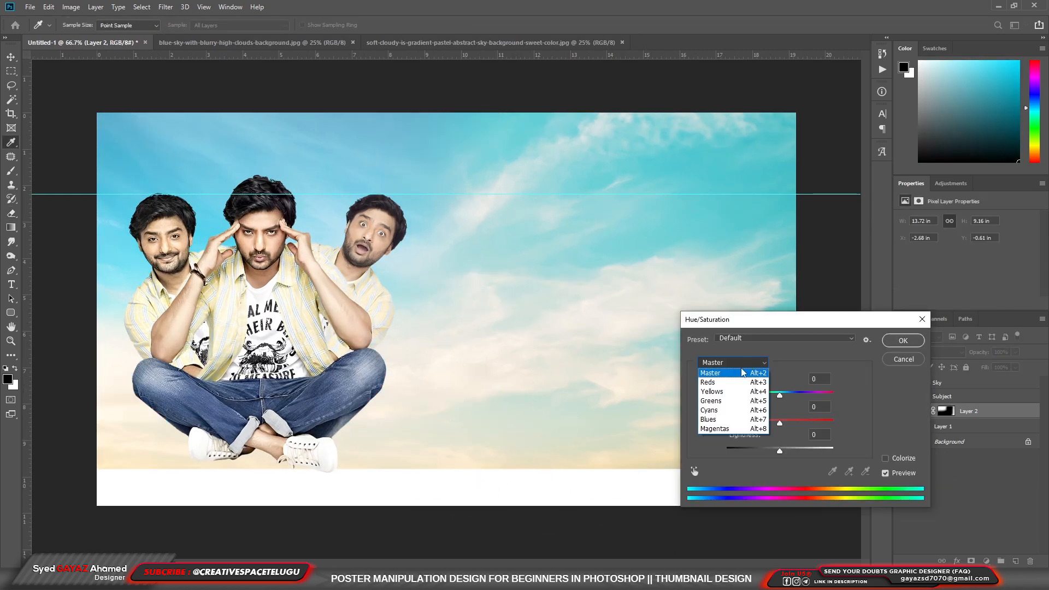
pyautogui.click(730, 401)
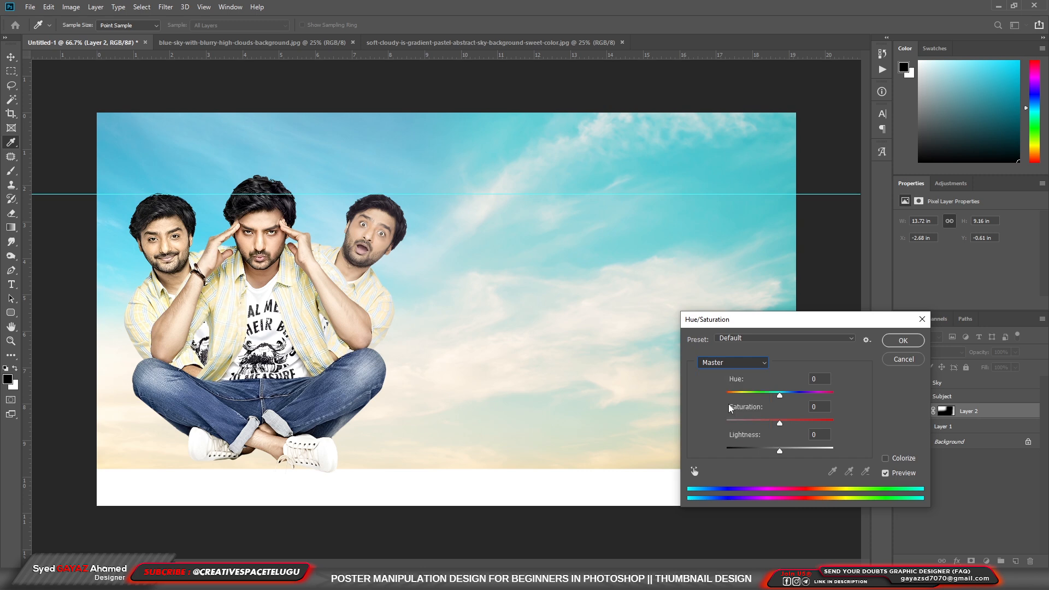
pyautogui.moveTo(780, 399); pyautogui.dragTo(778, 454)
# Sample the blue sky on the canvas and apply a Cyans hue of about -13 to Layer 2
pyautogui.click(695, 472)
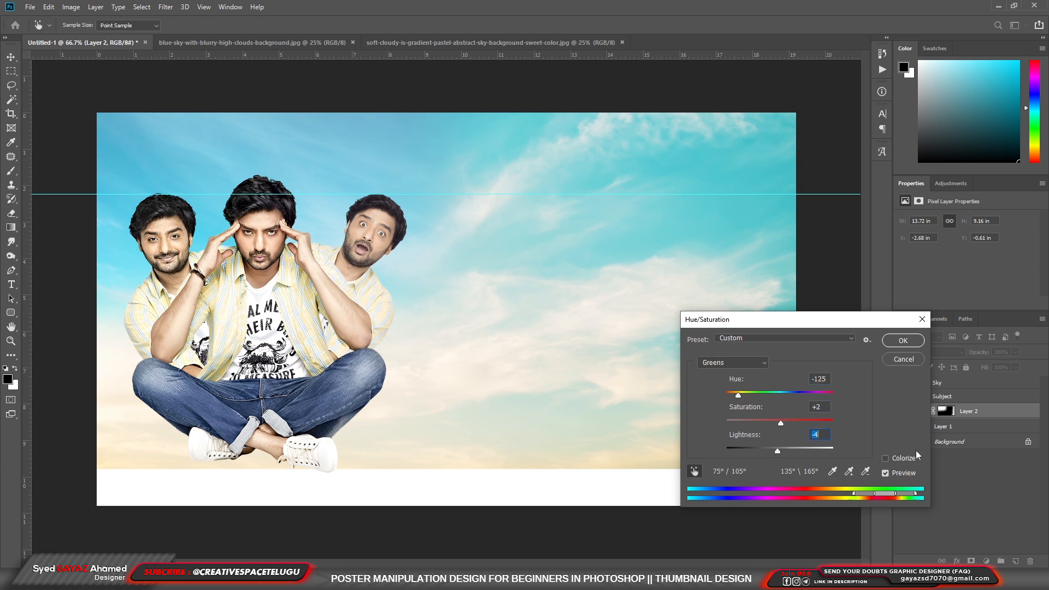
pyautogui.click(136, 140)
pyautogui.moveTo(780, 395)
pyautogui.mouseDown()
pyautogui.moveTo(755, 397)
pyautogui.moveTo(776, 395)
pyautogui.mouseUp()
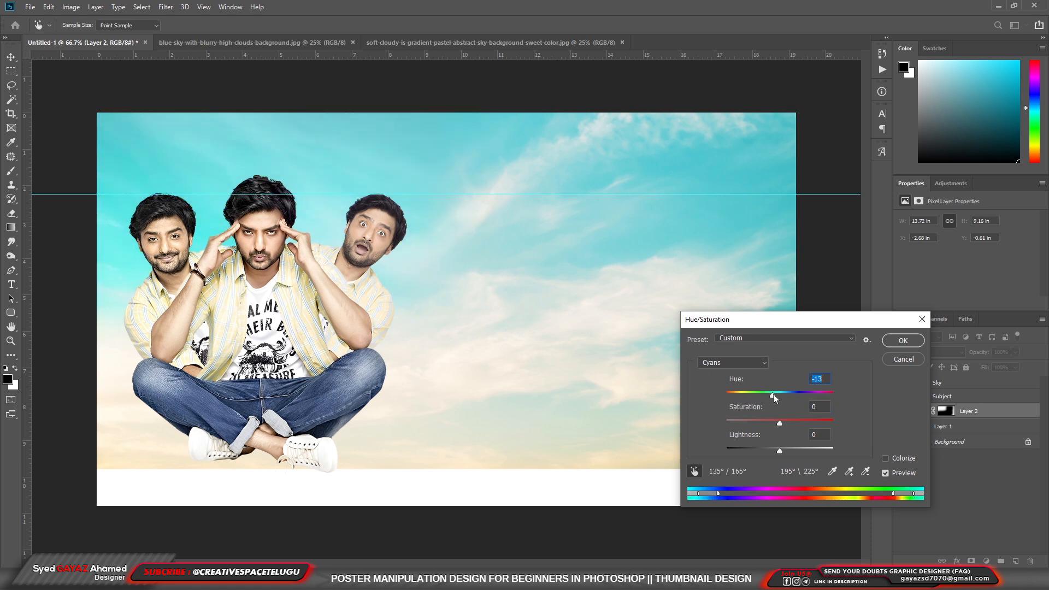
pyautogui.click(903, 341)
pyautogui.press('e')
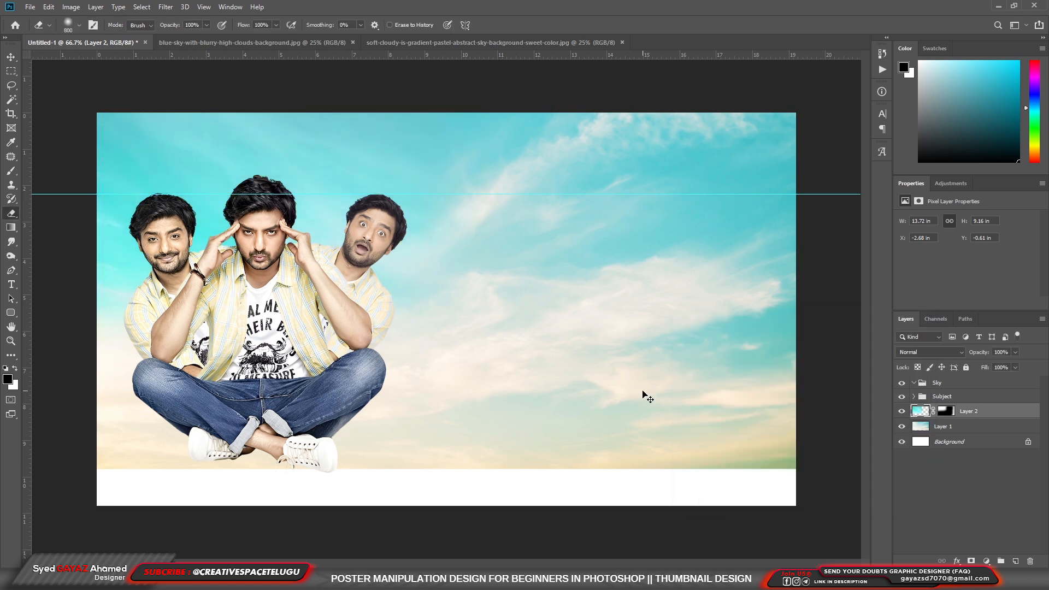
# Fine-tune Layer 2's tones with a slight Curves adjustment
pyautogui.hotkey('ctrl', 'm')
pyautogui.moveTo(722, 260)
pyautogui.mouseDown()
pyautogui.moveTo(722, 249)
pyautogui.moveTo(727, 262)
pyautogui.mouseUp()
pyautogui.click(943, 158)
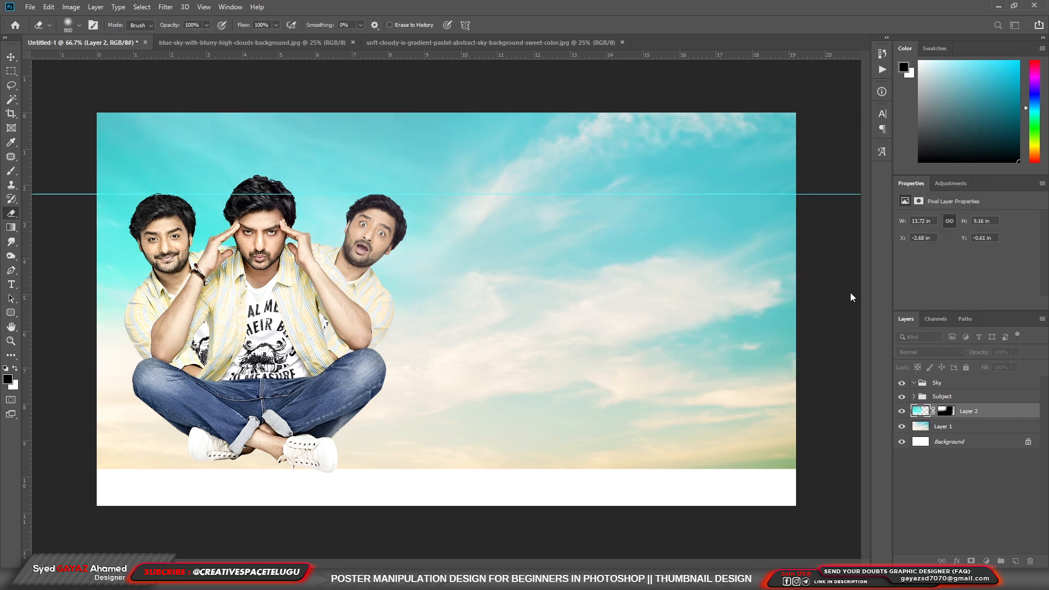
# Merge Layer 1 and Layer 2, and fade the merged sky's lower part into white on a new mask with the 800 px Eraser
pyautogui.keyDown('shift'); pyautogui.click(957, 433); pyautogui.keyUp('shift')
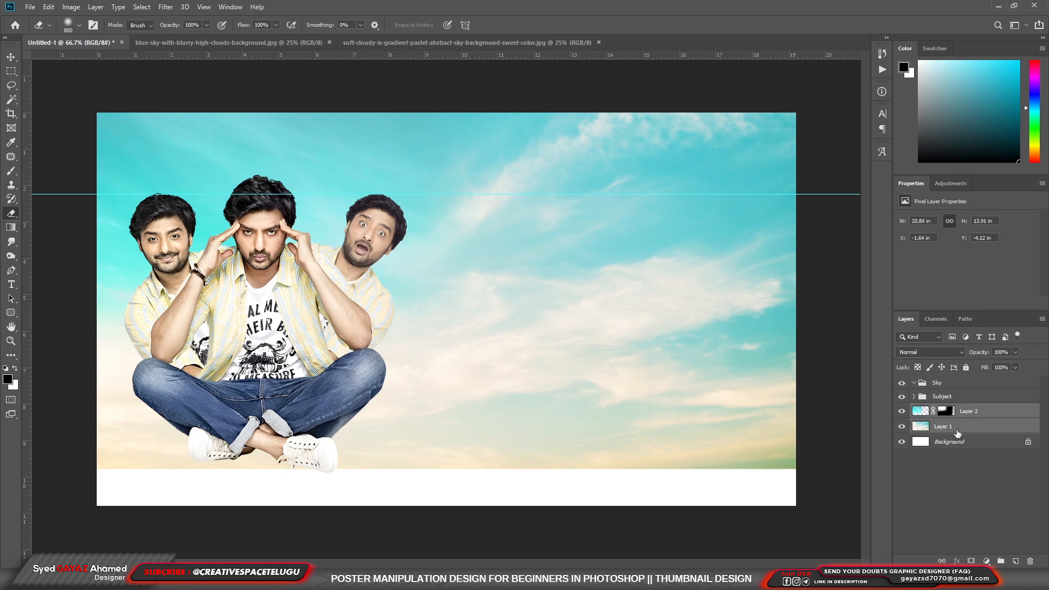
pyautogui.hotkey('ctrl', 'e')
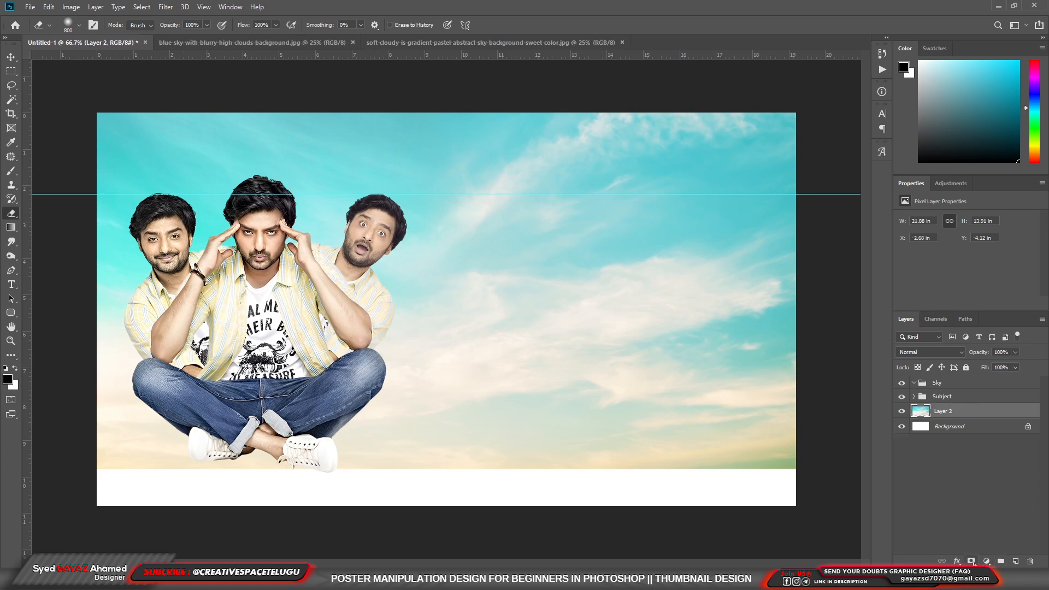
pyautogui.click(971, 561)
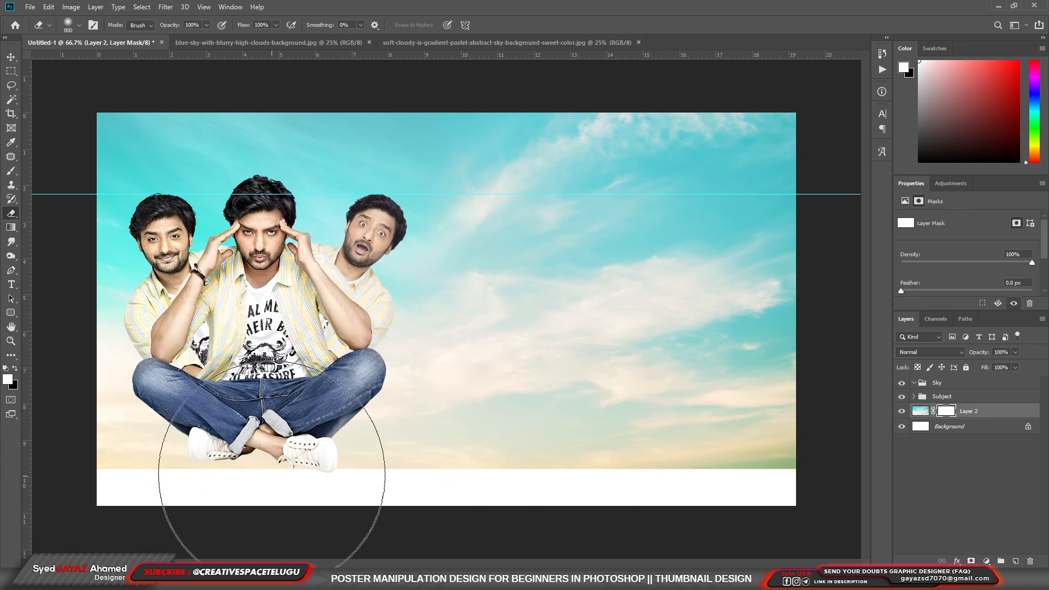
pyautogui.moveTo(187, 468)
pyautogui.mouseDown()
pyautogui.moveTo(726, 445)
pyautogui.moveTo(340, 434)
pyautogui.mouseUp()
pyautogui.moveTo(354, 372)
pyautogui.mouseDown()
pyautogui.moveTo(655, 441)
pyautogui.moveTo(236, 436)
pyautogui.moveTo(208, 350)
pyautogui.mouseUp()
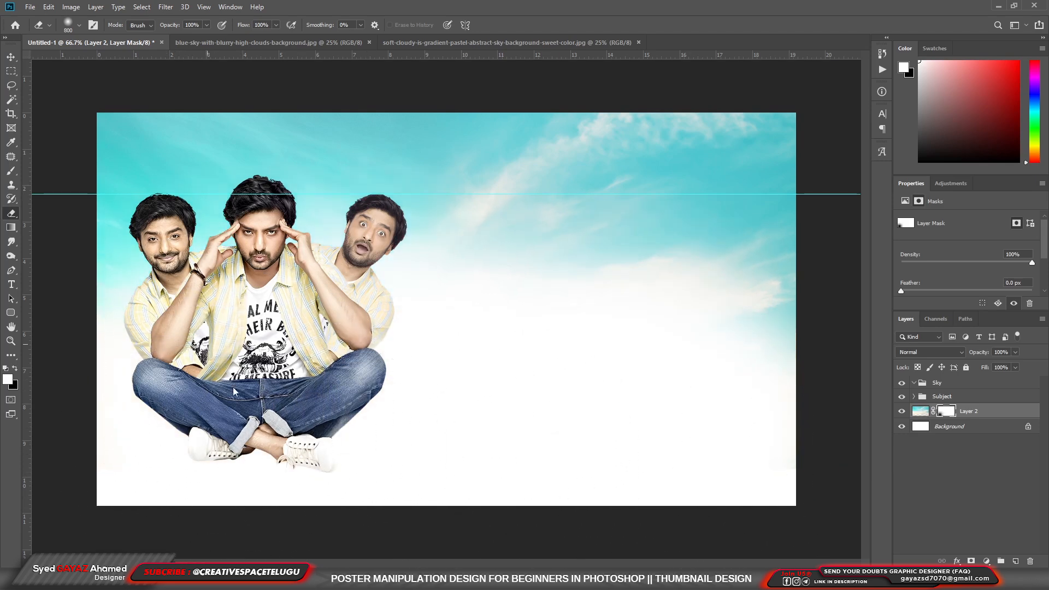
# Move the merged sky layer slightly upward behind the figures
pyautogui.press('v')
pyautogui.moveTo(574, 299); pyautogui.dragTo(573, 285)
pyautogui.scroll(-3, 796, 375)
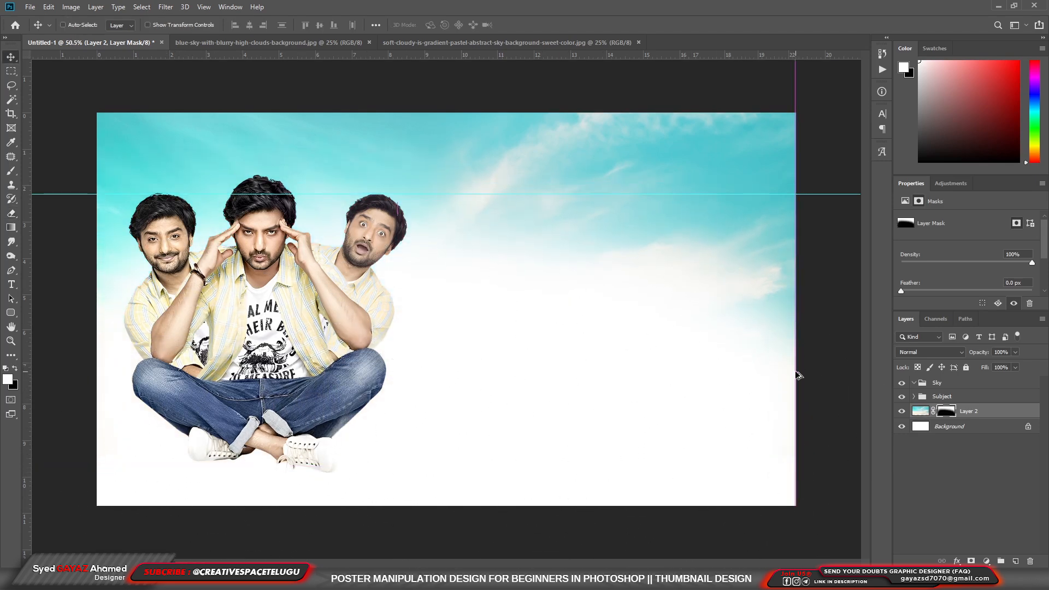
# Bring the back_mountain layer from Psd.psd into the poster and scale and position it across the bottom, behind the figures
pyautogui.scroll(2, 797, 375)
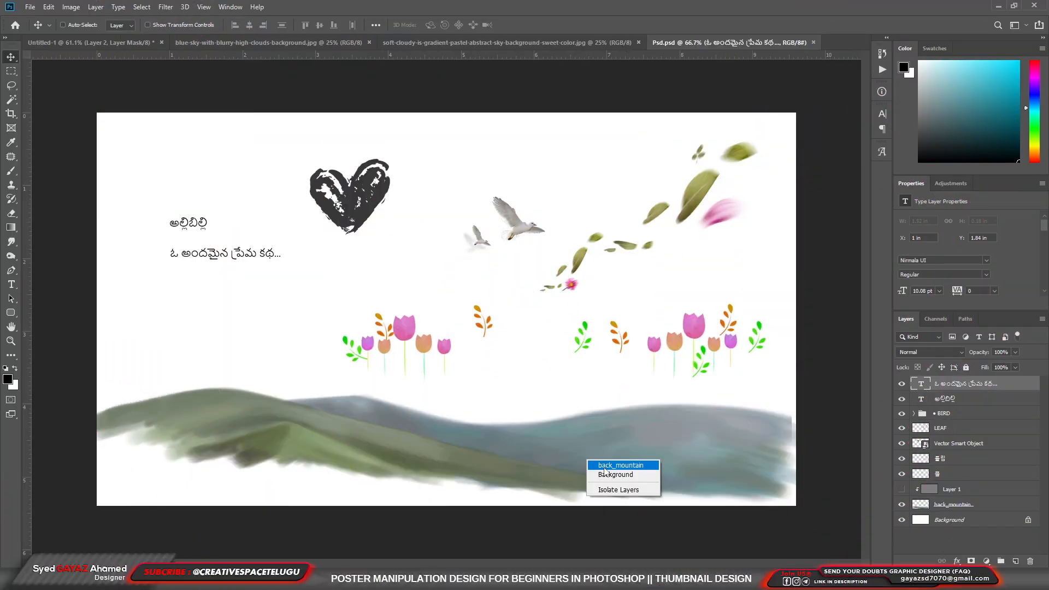
pyautogui.click(604, 467)
pyautogui.moveTo(604, 471); pyautogui.dragTo(651, 229)
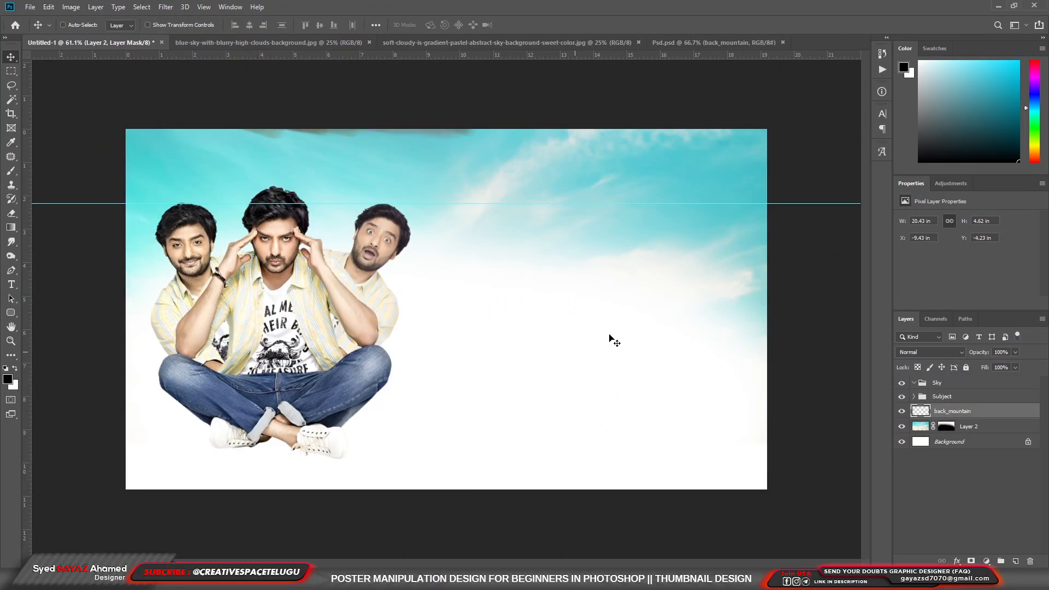
pyautogui.moveTo(626, 347); pyautogui.dragTo(525, 410)
pyautogui.hotkey('ctrl', 't')
pyautogui.moveTo(788, 509); pyautogui.dragTo(795, 485)
pyautogui.press('Return')
pyautogui.moveTo(763, 403); pyautogui.dragTo(750, 402)
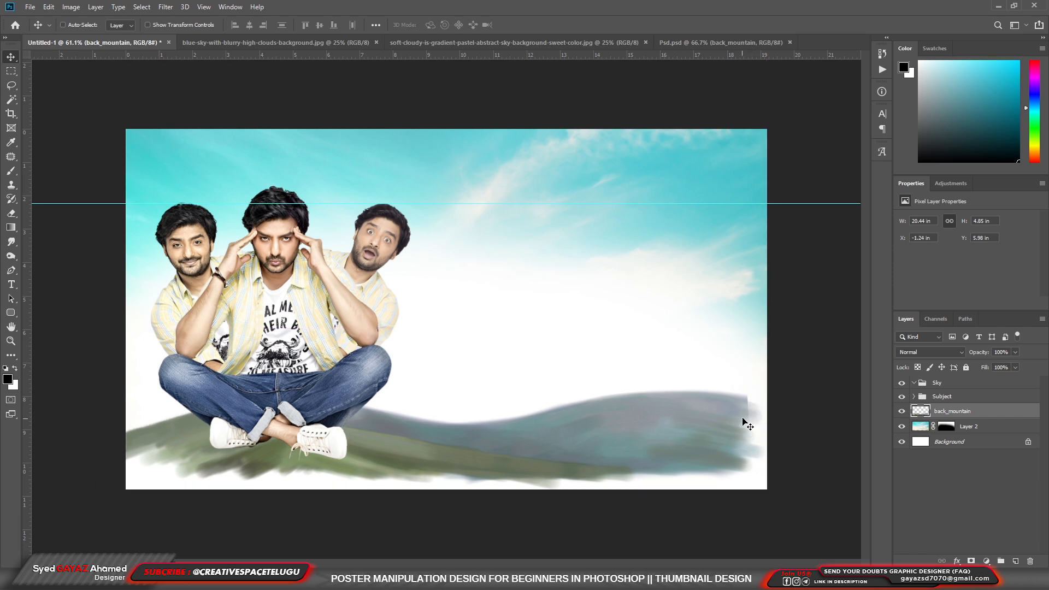
# Soften the hard right edge of the mountain with a smaller Eraser
pyautogui.press('e')
pyautogui.press('[')
pyautogui.press('[')
pyautogui.press('[')
pyautogui.press('[')
pyautogui.moveTo(745, 402); pyautogui.dragTo(761, 403)
pyautogui.press('v')
# Put the back_mountain layer into a new group named Base and nudge the mountain slightly to the right
pyautogui.click(1001, 562)
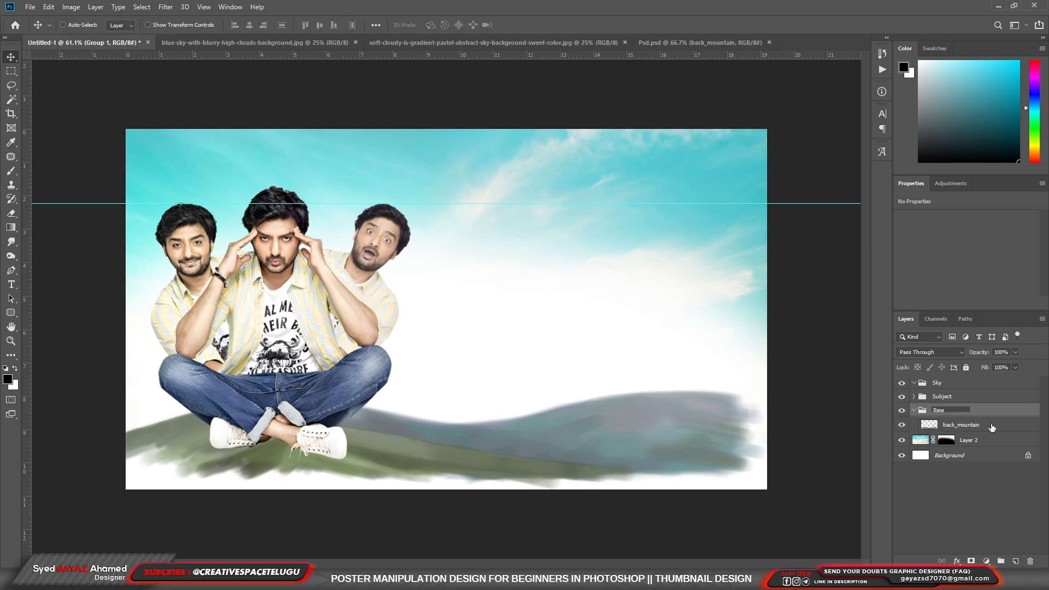
pyautogui.press('Return')
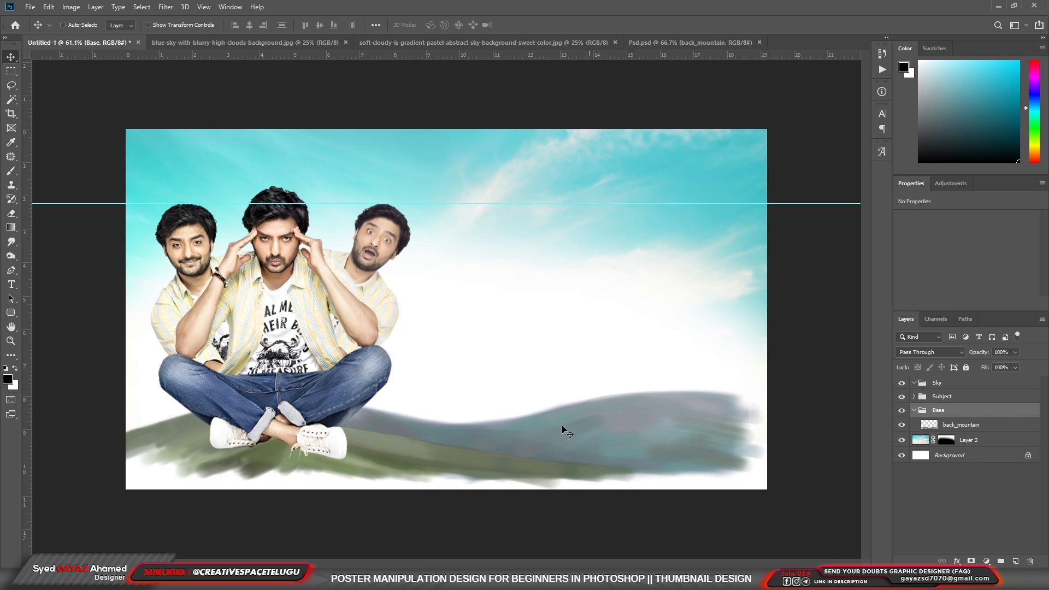
pyautogui.rightClick(629, 435)
pyautogui.click(643, 440)
pyautogui.moveTo(643, 440); pyautogui.dragTo(649, 440)
pyautogui.click(914, 410)
pyautogui.click(914, 410)
pyautogui.click(980, 423)
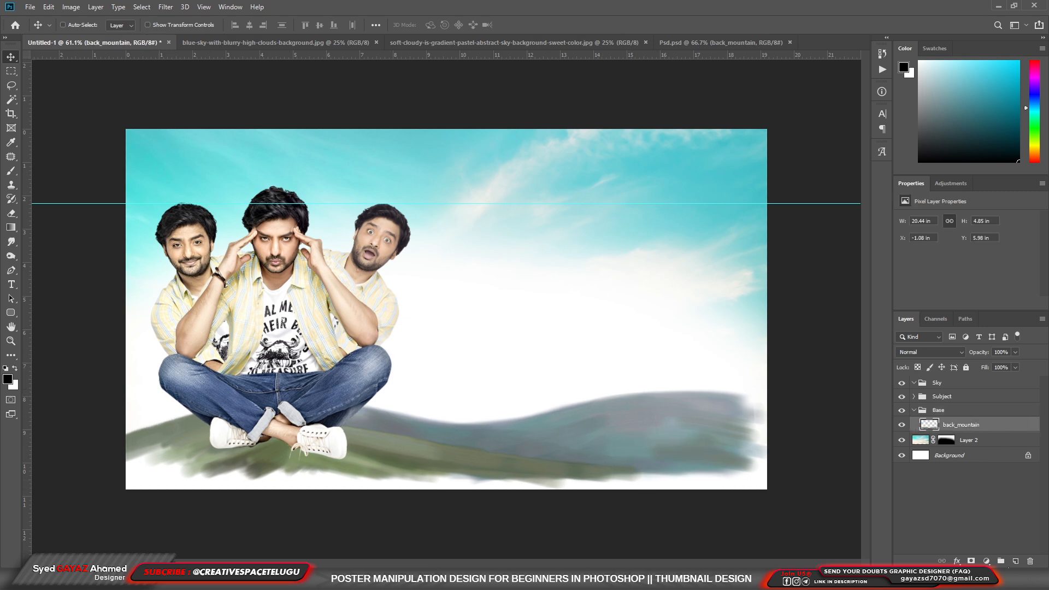
# Add a dark brown Solid Color fill layer above back_mountain and clip it to the mountain
pyautogui.click(987, 561)
pyautogui.click(978, 375)
pyautogui.moveTo(722, 278); pyautogui.dragTo(723, 294)
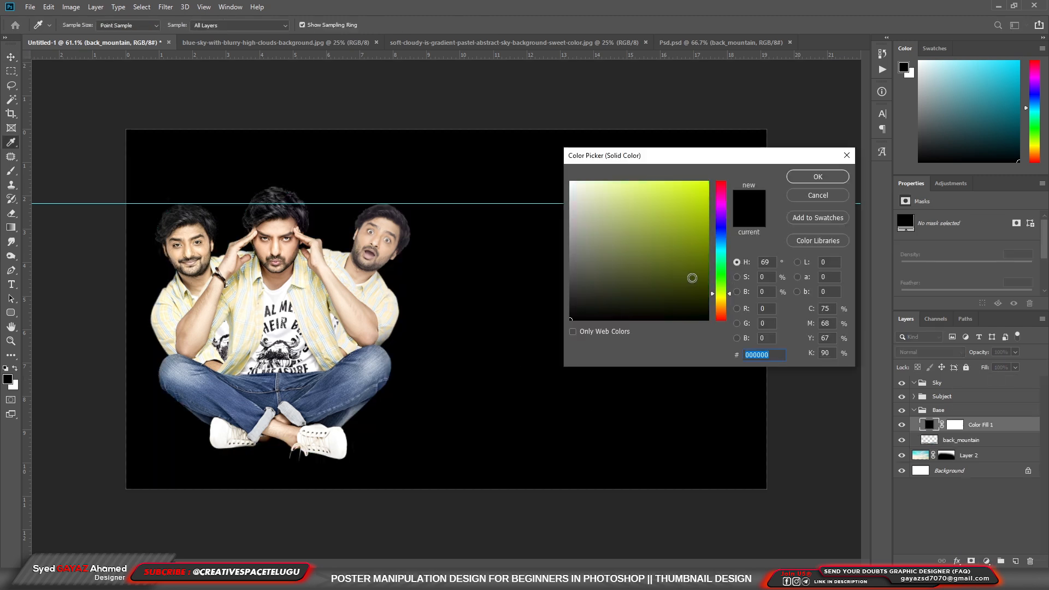
pyautogui.click(721, 181)
pyautogui.moveTo(732, 186); pyautogui.dragTo(726, 310)
pyautogui.click(672, 269)
pyautogui.press('Return')
pyautogui.hotkey('ctrl', 'alt', 'g')
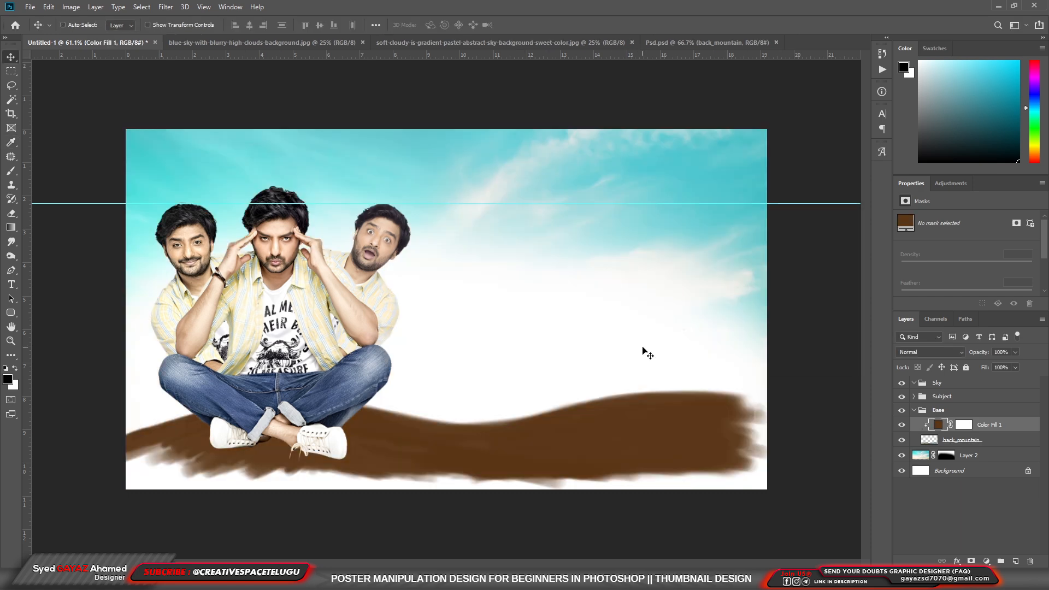
# Blend the brown fill in Overlay mode and desaturate the back_mountain layer beneath it
pyautogui.click(929, 352)
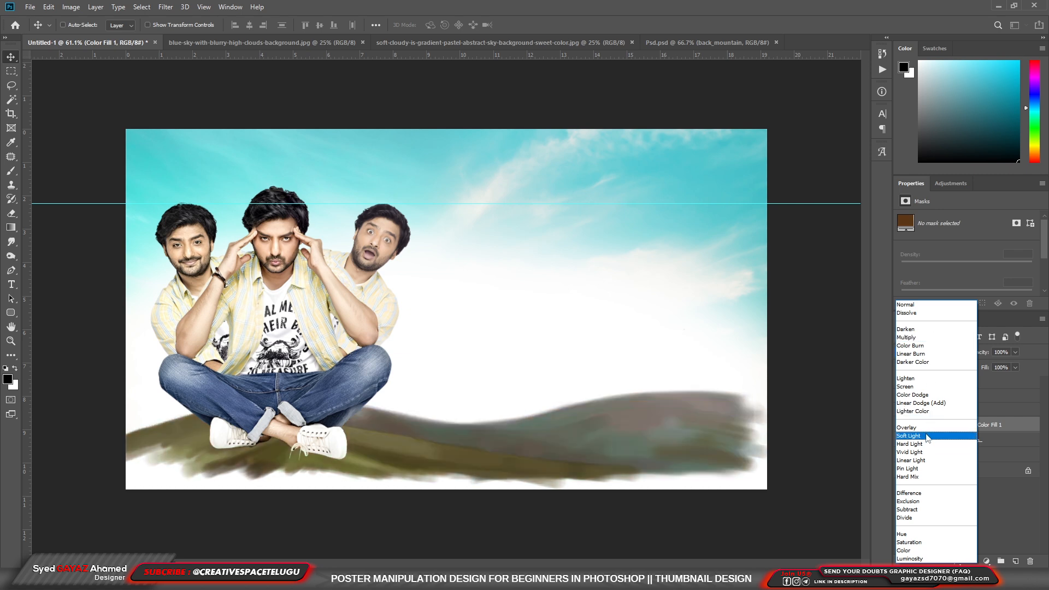
pyautogui.click(908, 427)
pyautogui.click(945, 443)
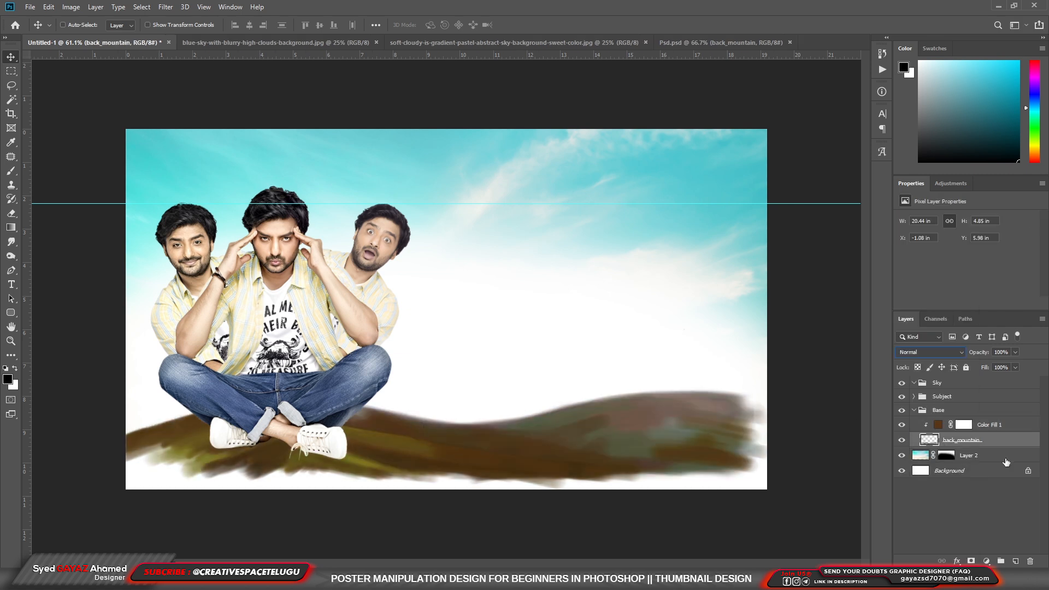
pyautogui.hotkey('ctrl', 'z')
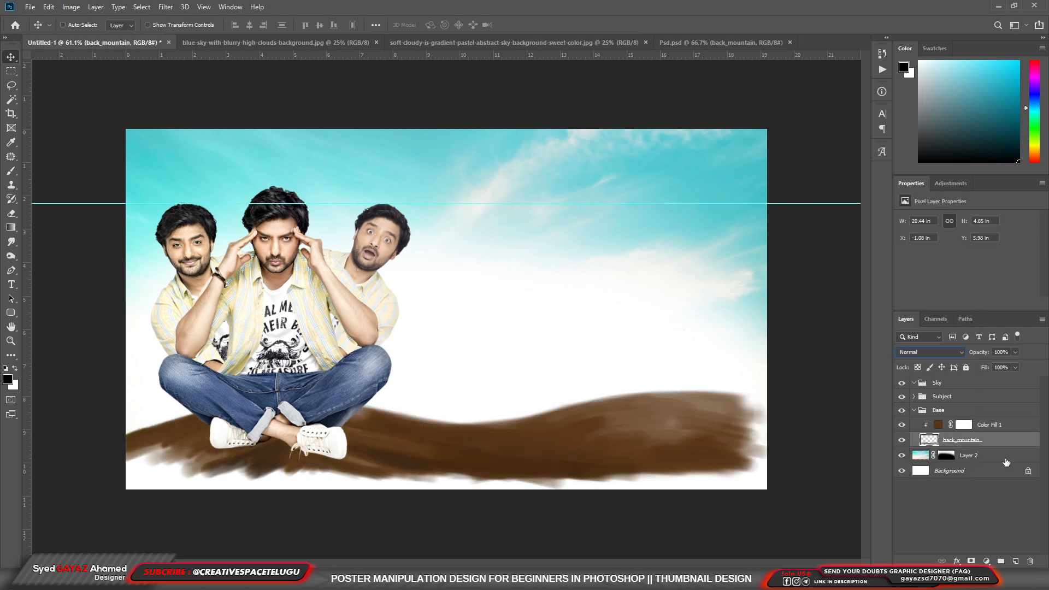
# Slightly lower the opacity of the brown Color Fill 1 layer
pyautogui.click(1015, 424)
pyautogui.click(1016, 352)
pyautogui.moveTo(1019, 365)
pyautogui.mouseDown()
pyautogui.moveTo(996, 366)
pyautogui.moveTo(1005, 368)
pyautogui.mouseUp()
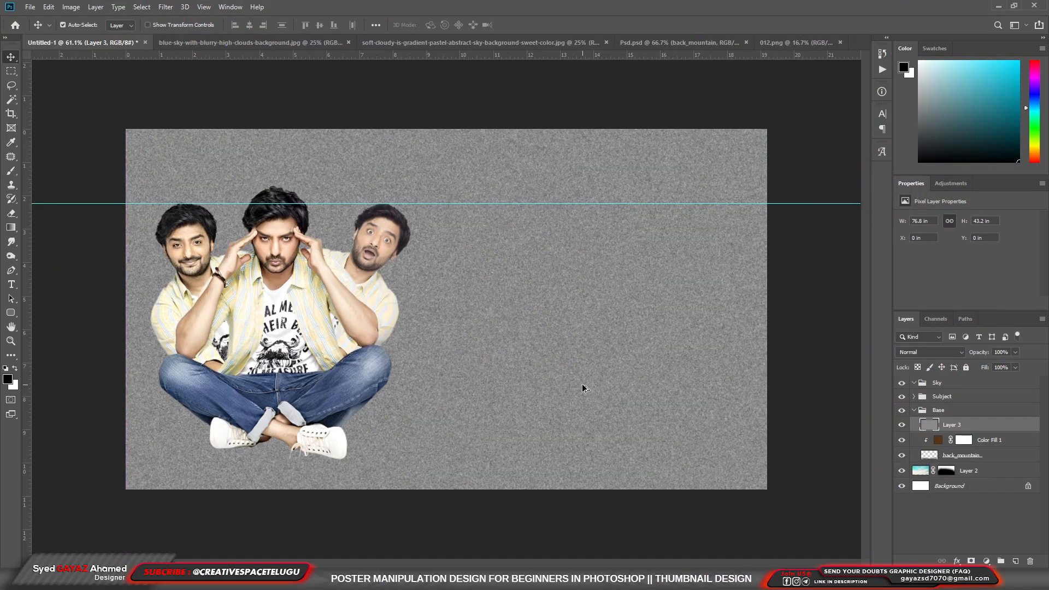
# Clip the gray noise texture on Layer 3 to the mountain, blend it with Color Dodge at 76% opacity, and collapse the Base group
pyautogui.hotkey('ctrl', 'alt', 'g')
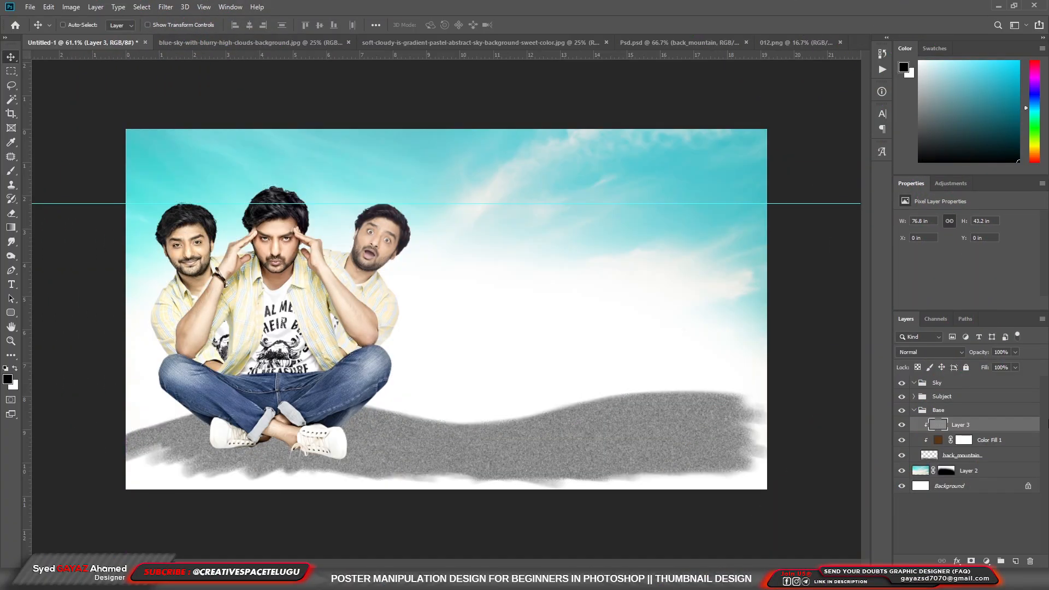
pyautogui.click(929, 351)
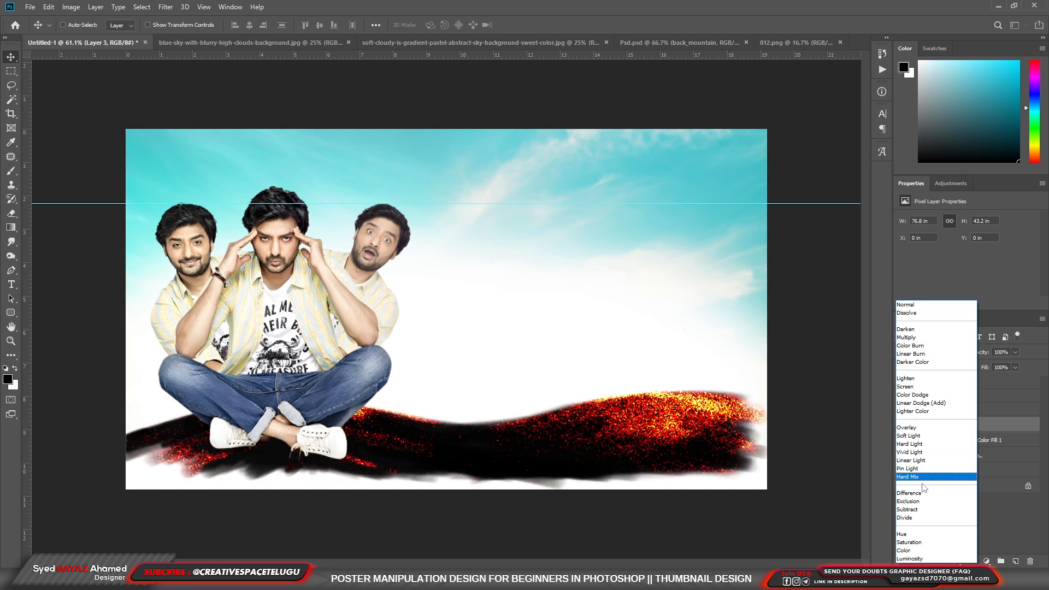
pyautogui.click(912, 394)
pyautogui.moveTo(1015, 353); pyautogui.dragTo(1008, 368)
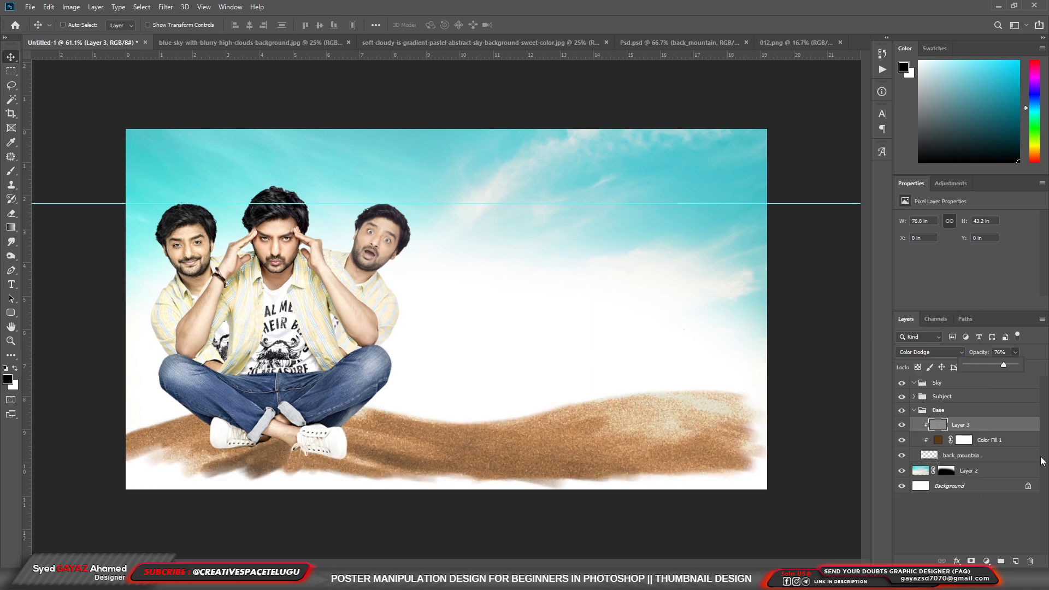
pyautogui.click(915, 410)
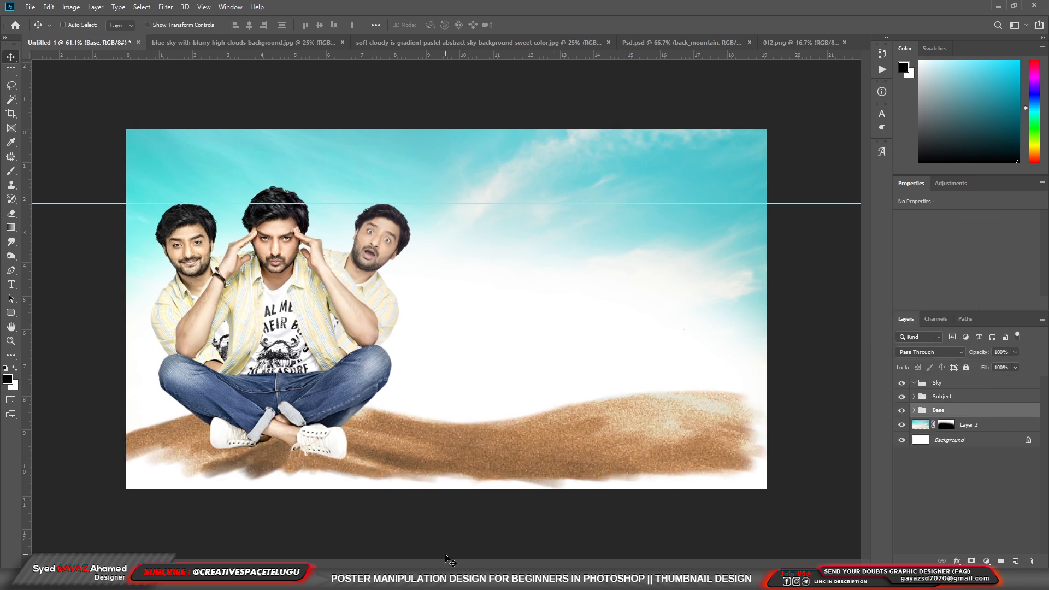
# Expand the Subject group and add a new empty layer above Center sub
pyautogui.scroll(4, 208, 304)
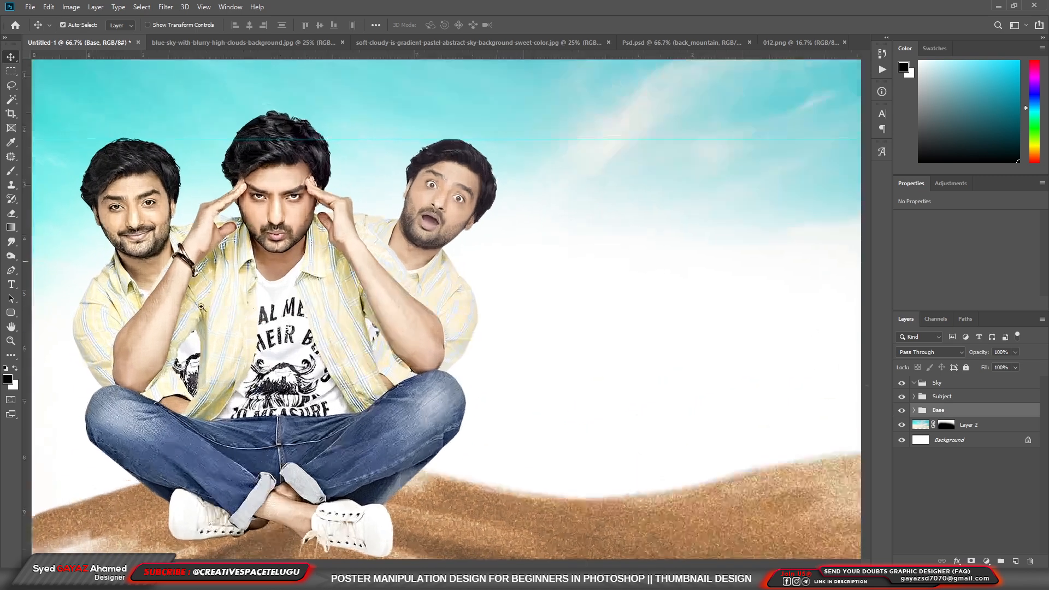
pyautogui.moveTo(211, 304); pyautogui.dragTo(342, 282)
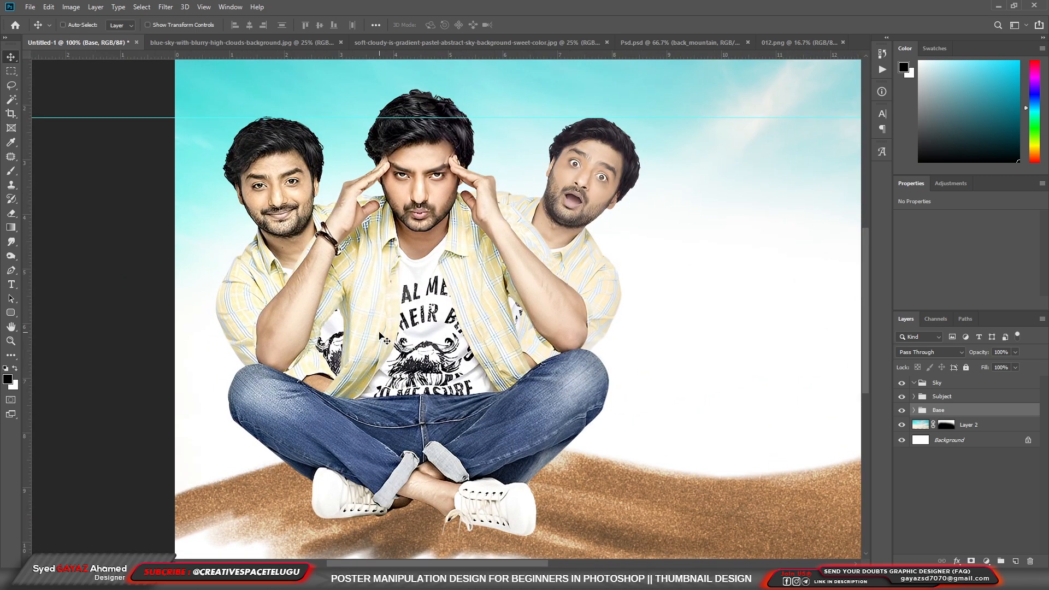
pyautogui.rightClick(402, 326)
pyautogui.click(427, 328)
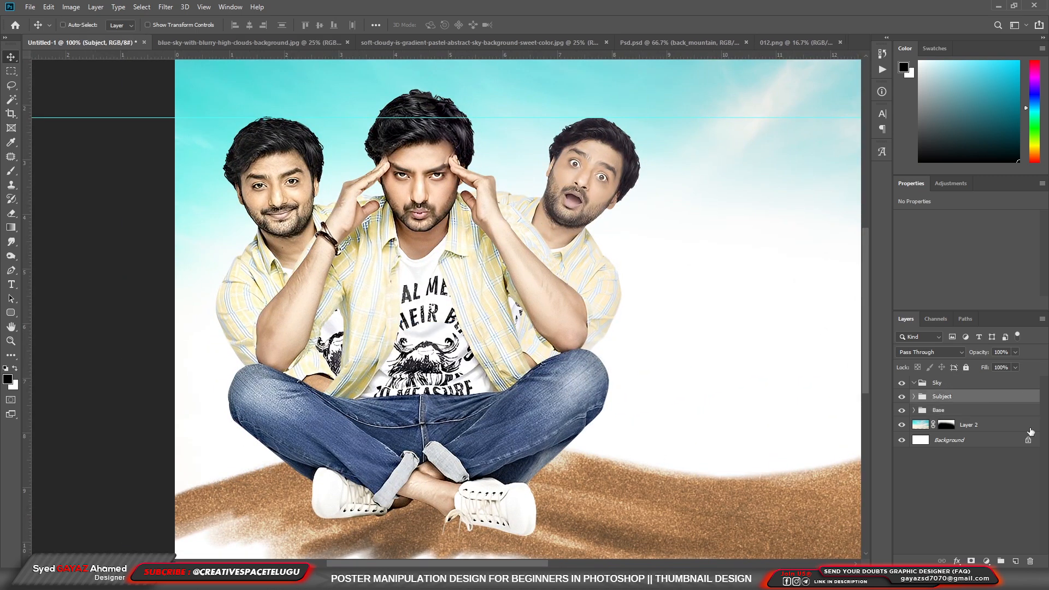
pyautogui.click(914, 397)
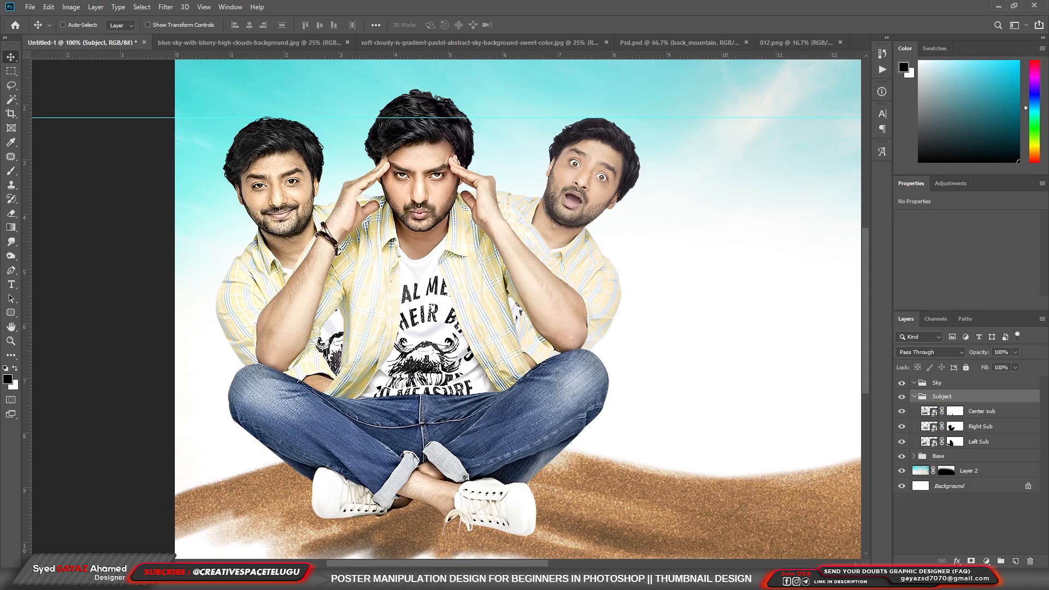
pyautogui.click(1016, 562)
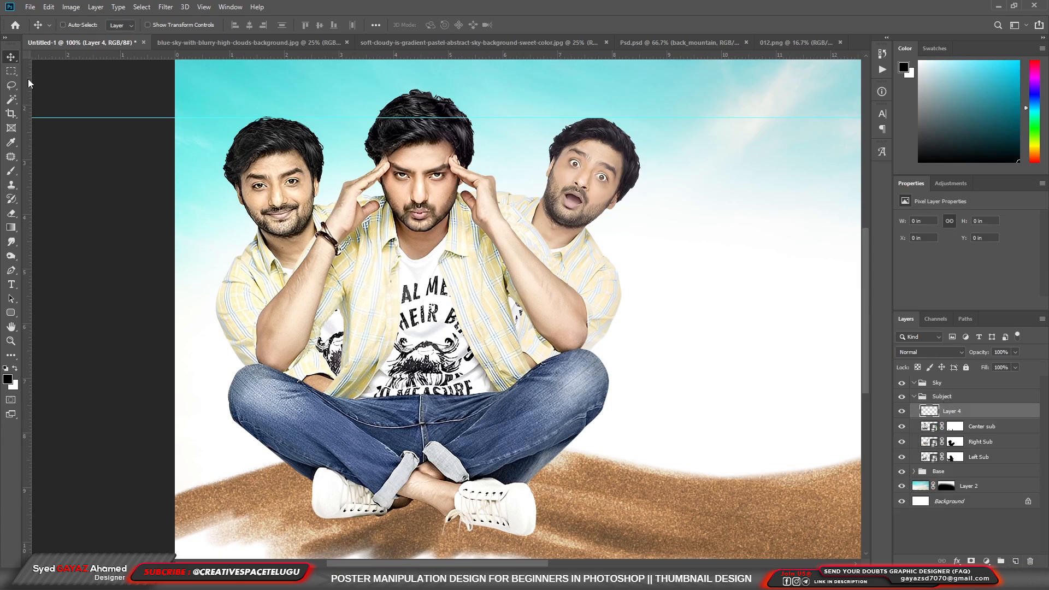
# Fill the new layer above Center sub with 50% gray and set its blend mode to Overlay
pyautogui.click(48, 7)
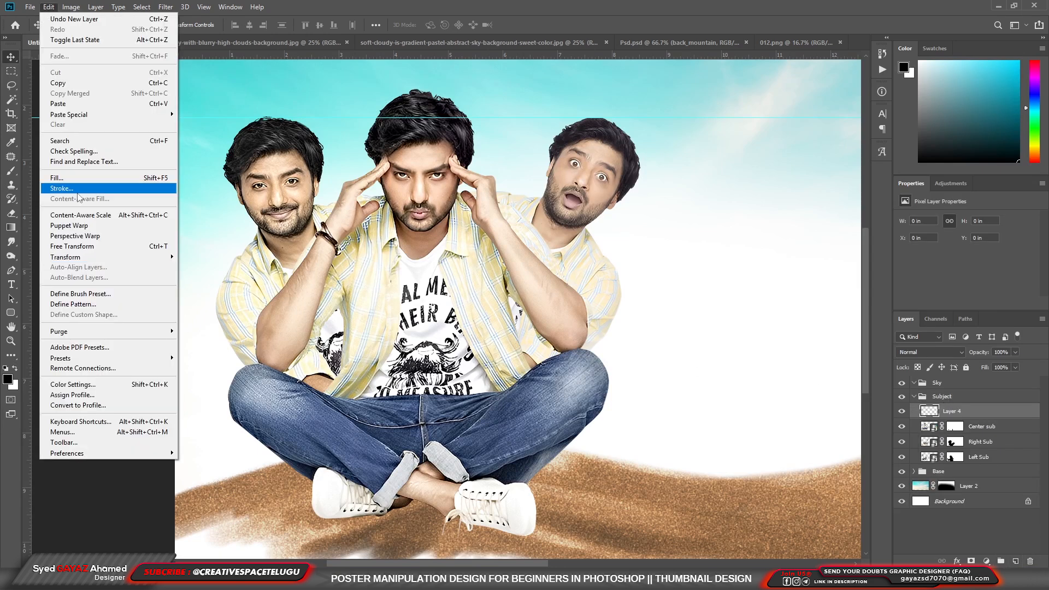
pyautogui.click(80, 174)
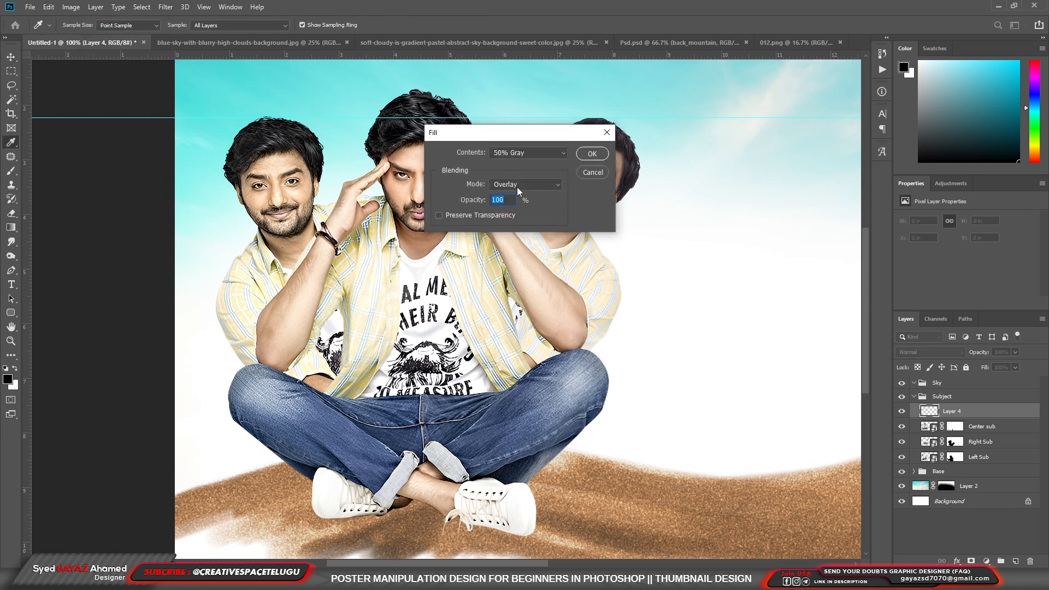
pyautogui.click(594, 155)
pyautogui.press('v')
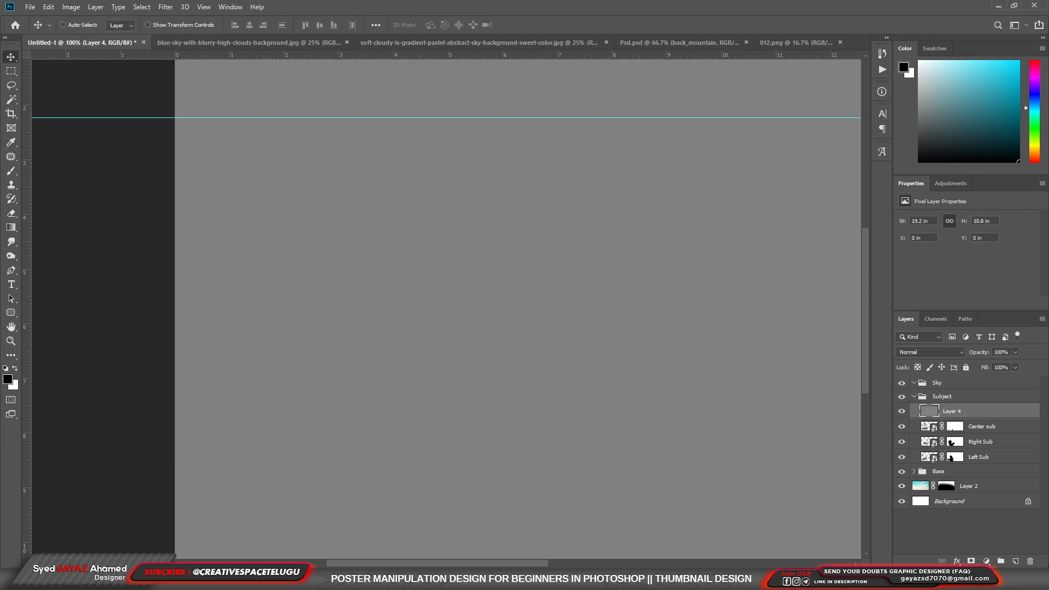
pyautogui.click(918, 353)
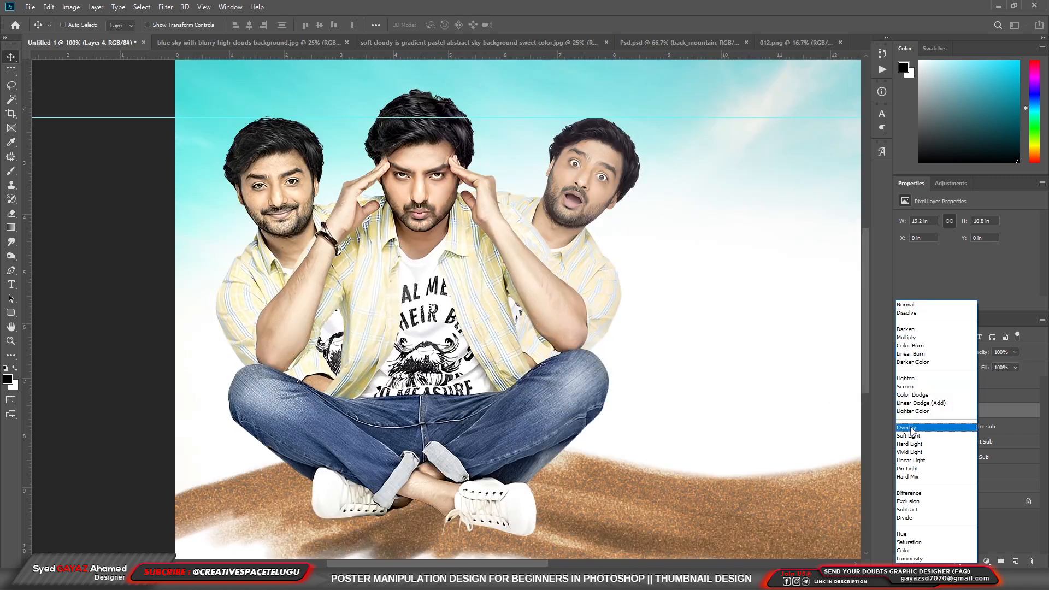
pyautogui.click(909, 428)
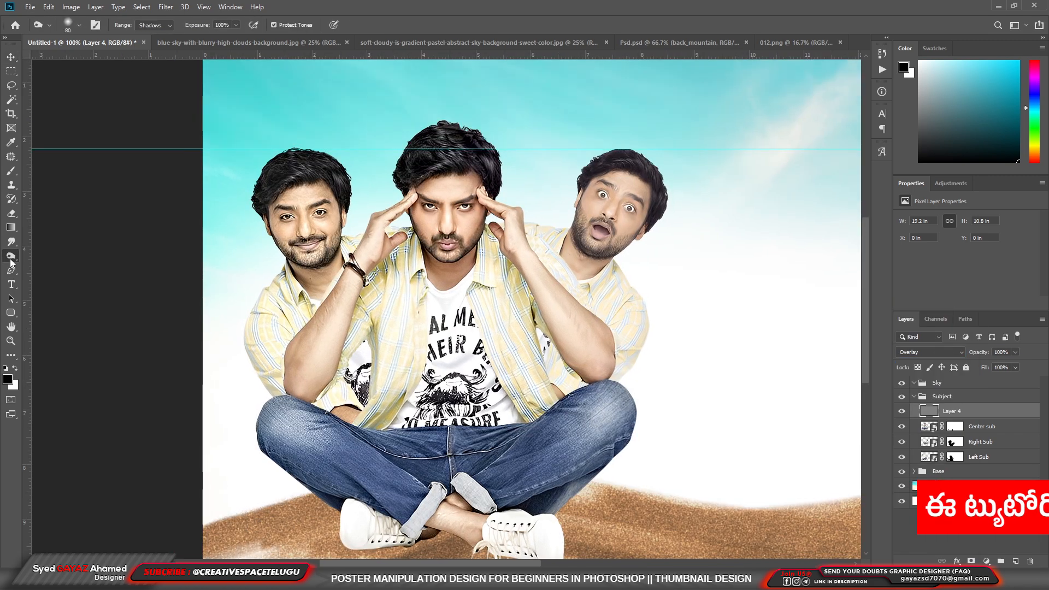
# Darken the center figure's forearm nearest the surprised pose on Layer 4, using the Burn tool at 30% exposure
pyautogui.rightClick(11, 259)
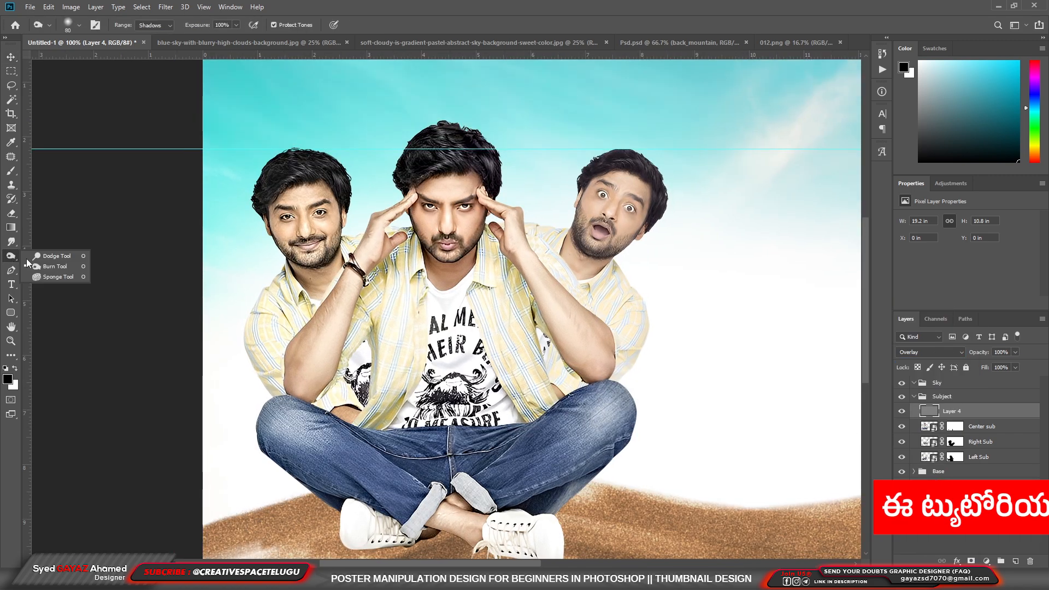
pyautogui.click(55, 266)
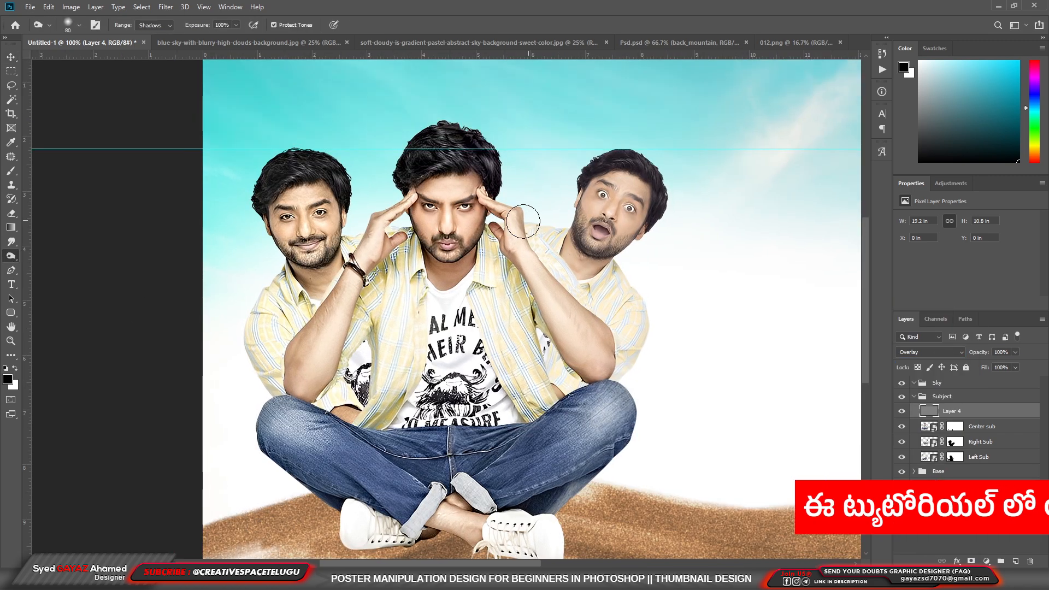
pyautogui.keyDown('ctrl'); pyautogui.click(540, 263); pyautogui.keyUp('ctrl')
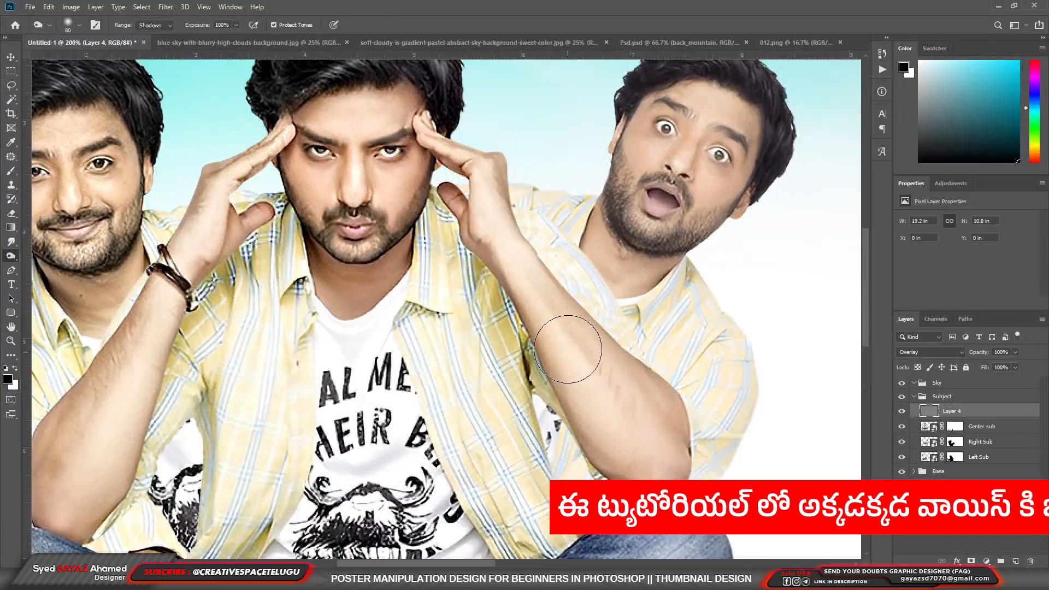
pyautogui.press('3')
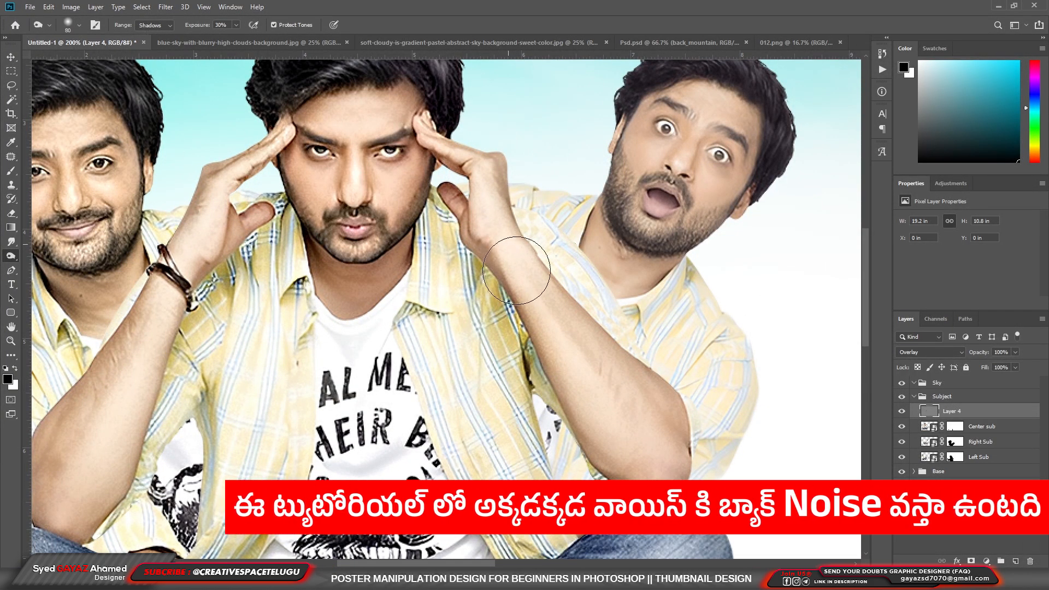
pyautogui.moveTo(469, 192)
pyautogui.mouseDown()
pyautogui.moveTo(636, 449)
pyautogui.moveTo(570, 355)
pyautogui.moveTo(609, 431)
pyautogui.moveTo(613, 414)
pyautogui.mouseUp()
# Darken the center figure's bracelet-side forearm and elbow and the hands at his face on Layer 4, using the Burn tool at 30% exposure
pyautogui.moveTo(240, 391); pyautogui.dragTo(346, 287)
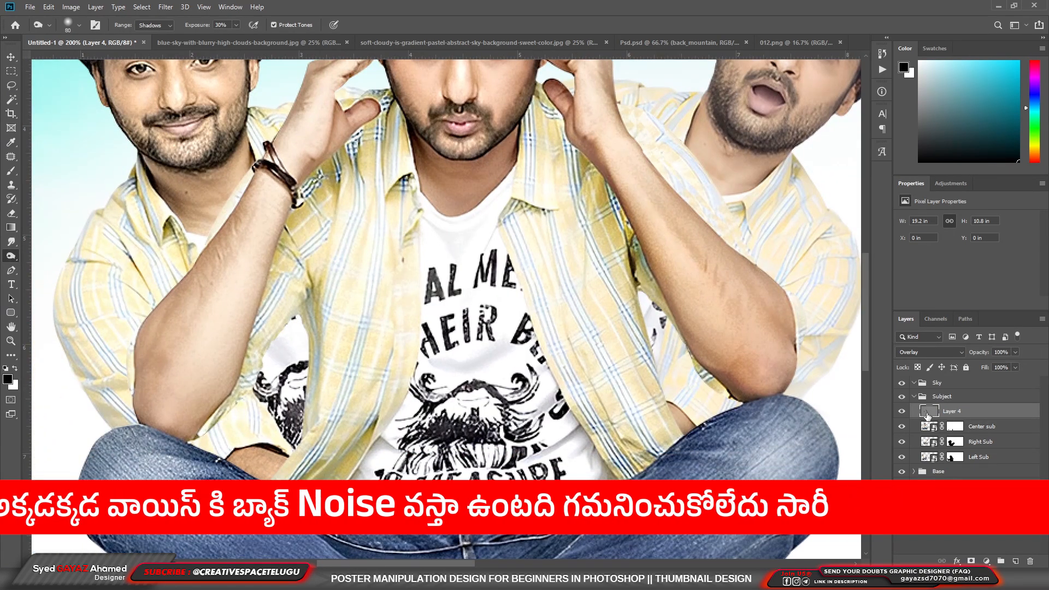
pyautogui.moveTo(339, 276)
pyautogui.mouseDown()
pyautogui.moveTo(381, 252)
pyautogui.moveTo(373, 271)
pyautogui.moveTo(386, 296)
pyautogui.moveTo(352, 410)
pyautogui.moveTo(361, 429)
pyautogui.moveTo(391, 361)
pyautogui.moveTo(390, 213)
pyautogui.moveTo(396, 271)
pyautogui.moveTo(365, 245)
pyautogui.moveTo(410, 354)
pyautogui.mouseUp()
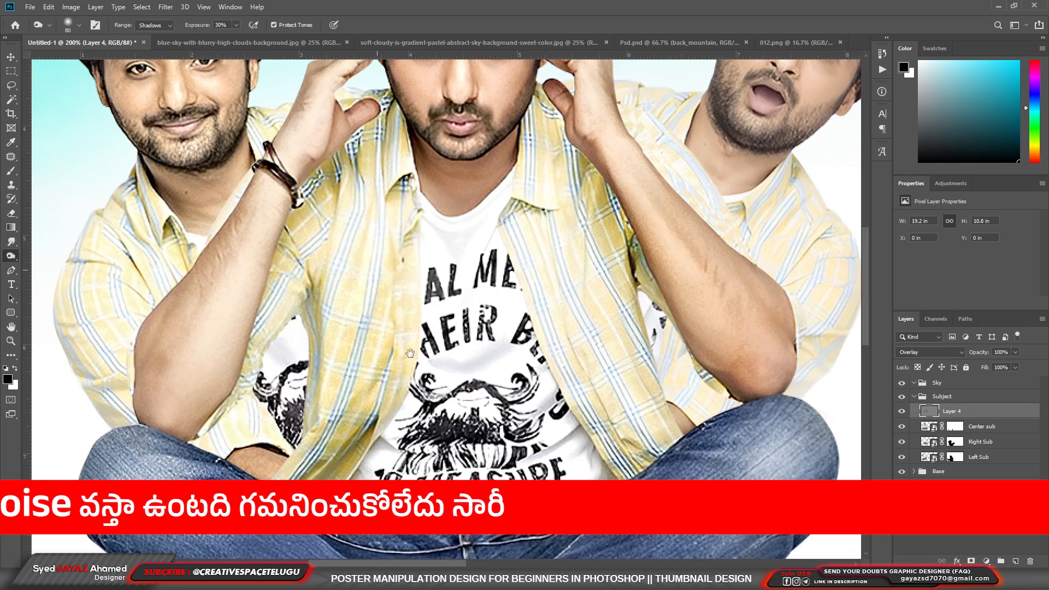
pyautogui.moveTo(321, 451); pyautogui.dragTo(363, 342)
pyautogui.moveTo(437, 330)
pyautogui.mouseDown()
pyautogui.moveTo(394, 383)
pyautogui.moveTo(398, 317)
pyautogui.moveTo(440, 317)
pyautogui.moveTo(394, 345)
pyautogui.mouseUp()
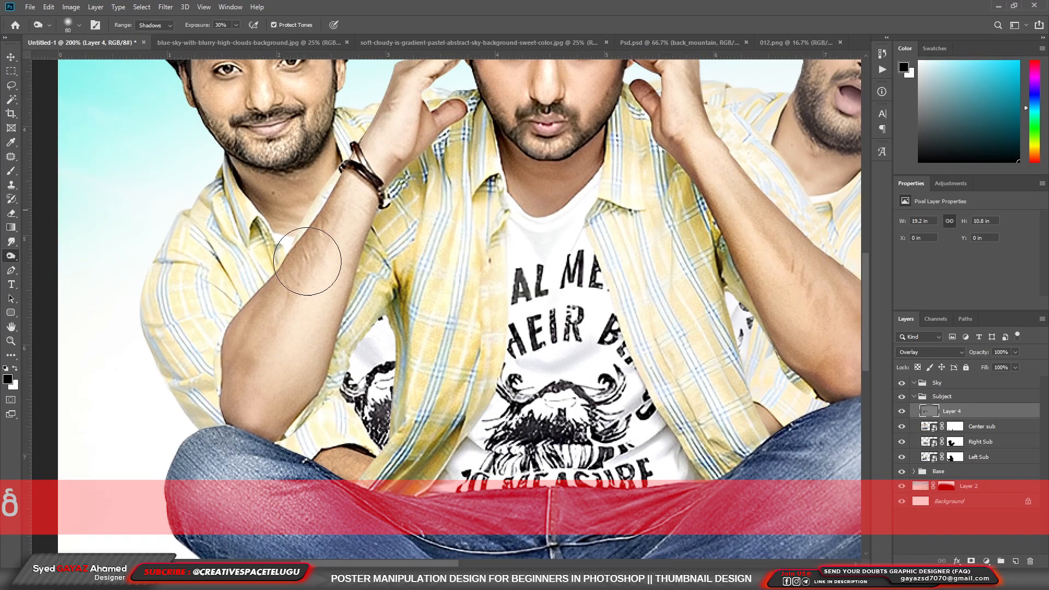
pyautogui.moveTo(362, 179); pyautogui.dragTo(336, 326)
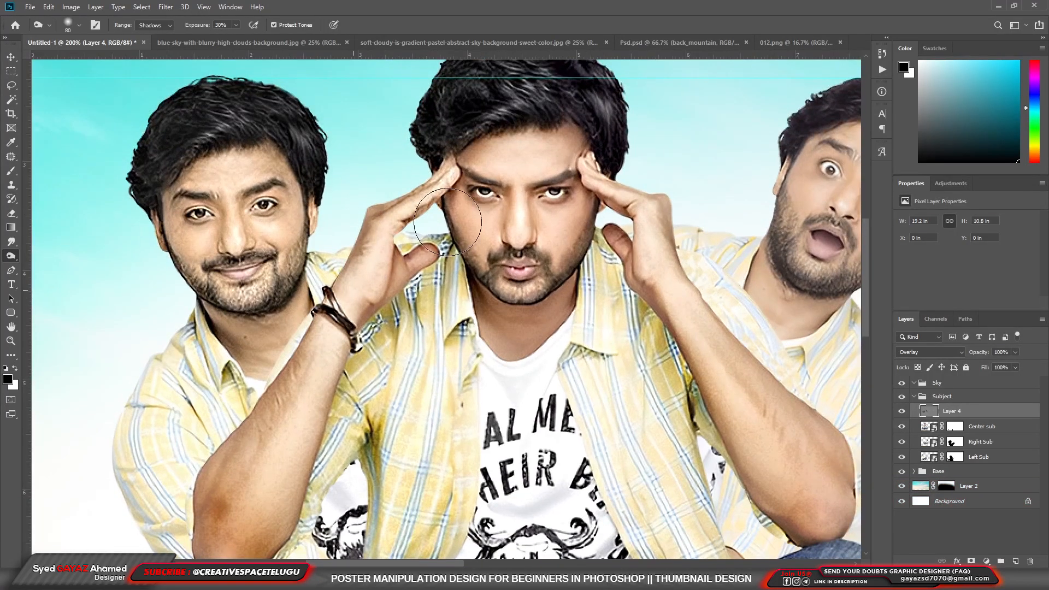
pyautogui.moveTo(686, 251); pyautogui.dragTo(519, 144)
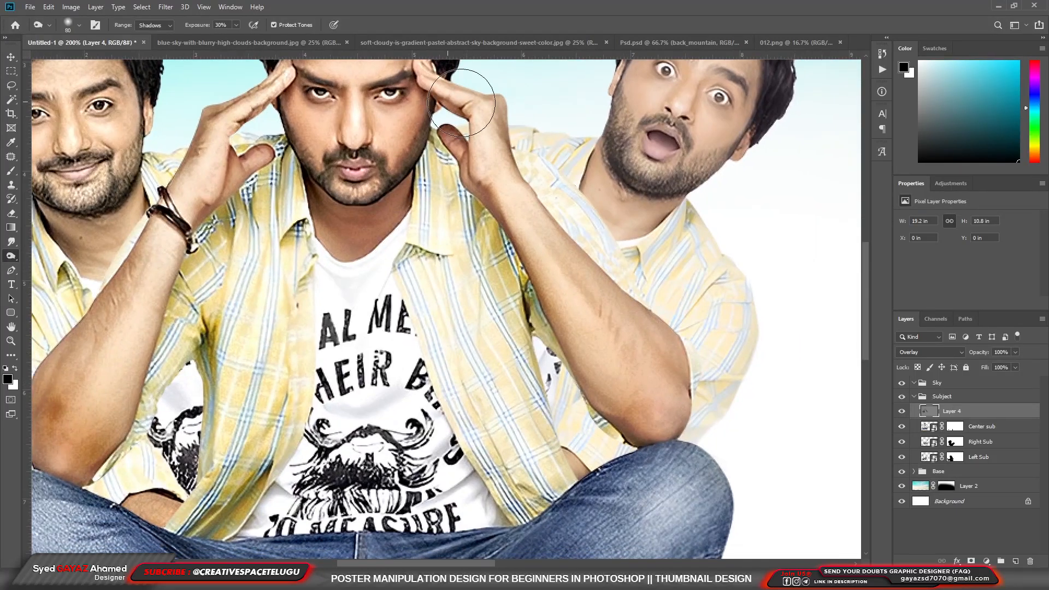
# Deepen the folds of the center figure's open shirt on Layer 4 using Burn brush sizes 25 and 50, and compare before and after
pyautogui.moveTo(586, 241); pyautogui.dragTo(624, 218)
pyautogui.press('[')
pyautogui.press('[')
pyautogui.press('[')
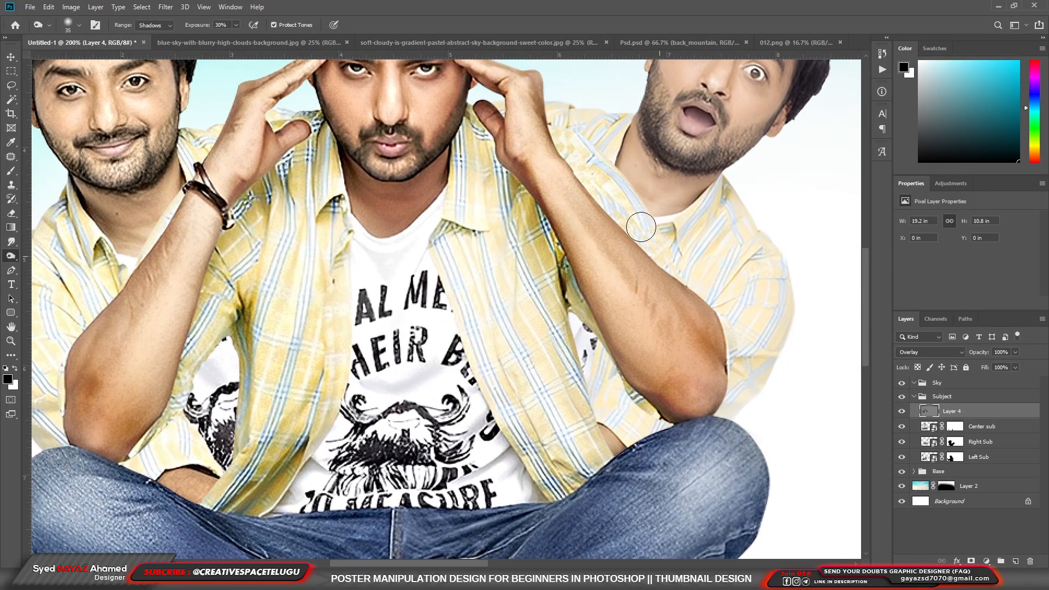
pyautogui.moveTo(451, 409); pyautogui.dragTo(530, 295)
pyautogui.moveTo(570, 154); pyautogui.dragTo(611, 279)
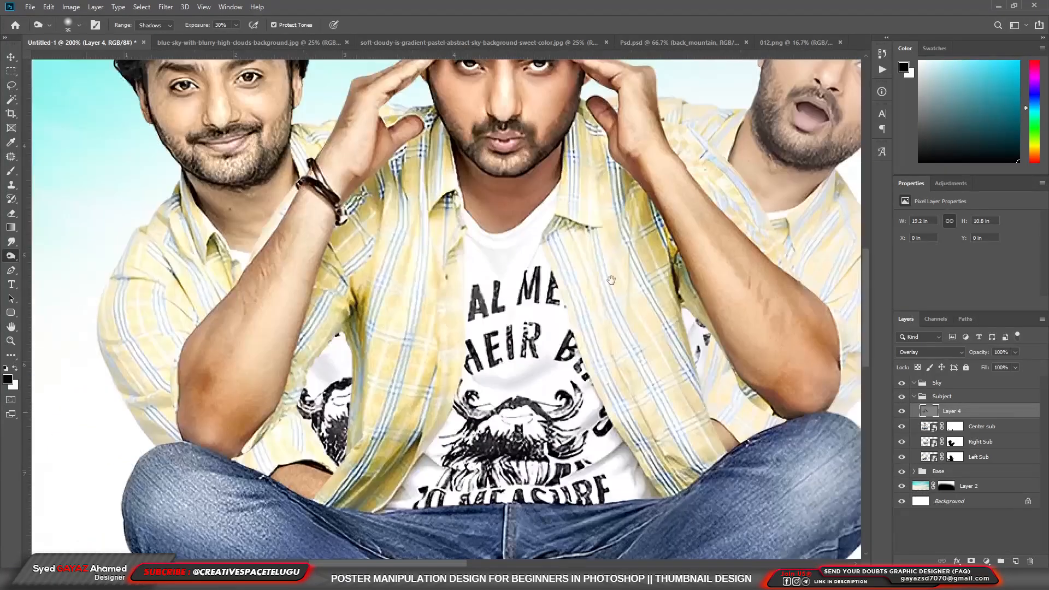
pyautogui.press(']')
pyautogui.press(']')
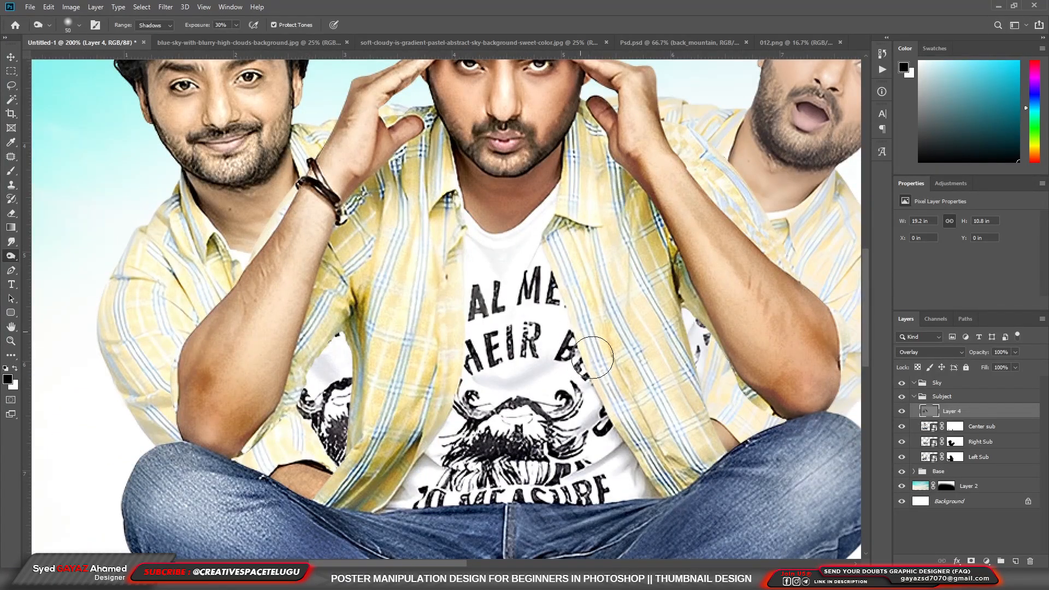
pyautogui.moveTo(611, 263)
pyautogui.mouseDown()
pyautogui.moveTo(689, 410)
pyautogui.moveTo(666, 452)
pyautogui.moveTo(587, 341)
pyautogui.moveTo(561, 255)
pyautogui.moveTo(568, 165)
pyautogui.moveTo(569, 230)
pyautogui.moveTo(593, 264)
pyautogui.moveTo(621, 218)
pyautogui.moveTo(690, 411)
pyautogui.moveTo(700, 473)
pyautogui.mouseUp()
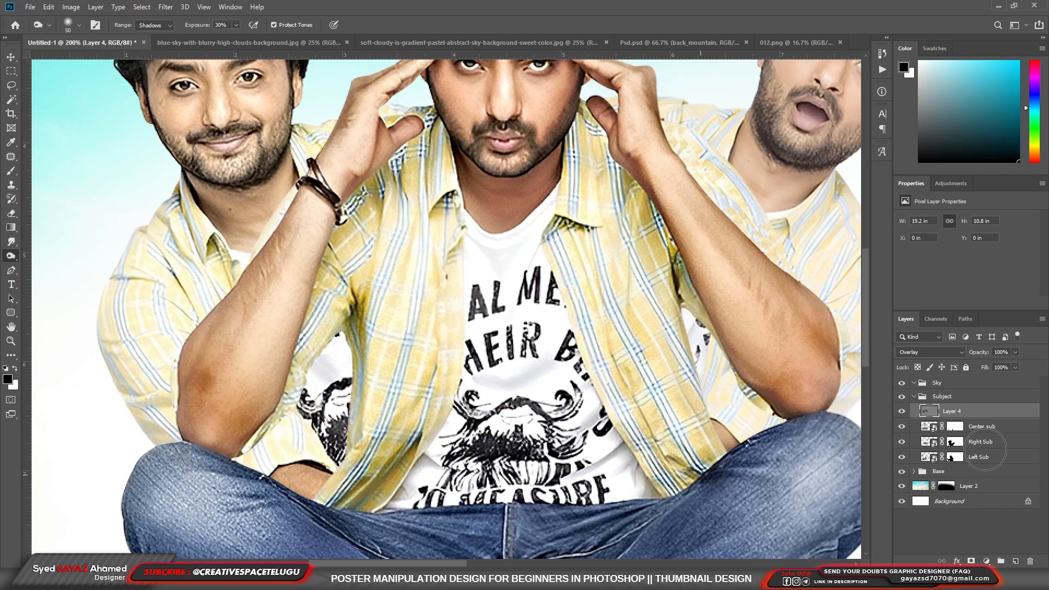
pyautogui.click(902, 411)
pyautogui.scroll(-3, 449, 360)
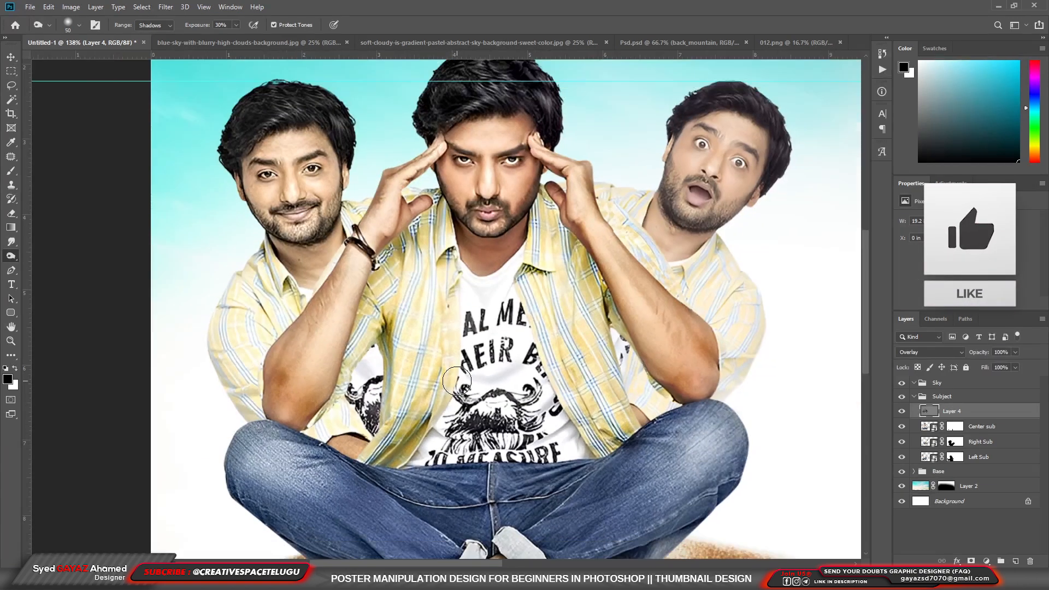
pyautogui.scroll(-2, 451, 404)
# Apply Hue/Saturation to Center sub, sampling the jeans to target the Blues and shifting their hue slightly toward purple
pyautogui.press('v')
pyautogui.rightClick(629, 459)
pyautogui.click(972, 430)
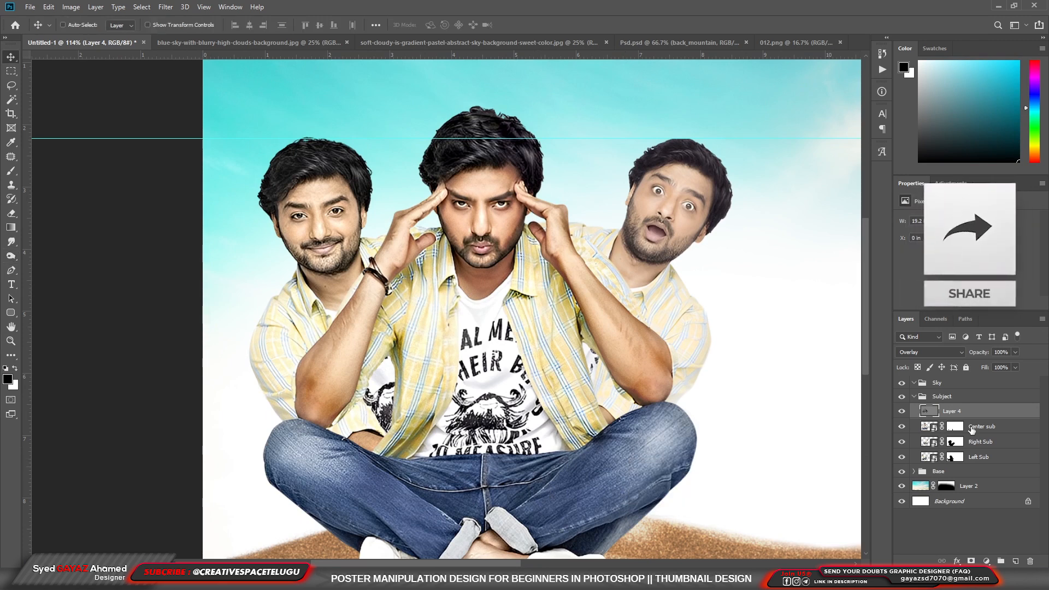
pyautogui.click(986, 435)
pyautogui.hotkey('ctrl', 'u')
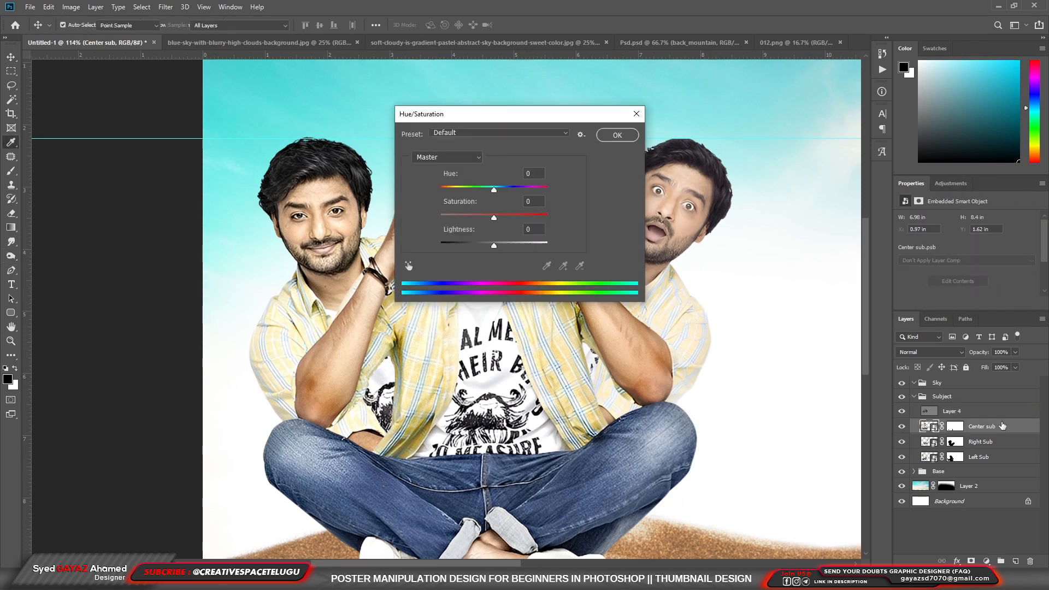
pyautogui.click(411, 267)
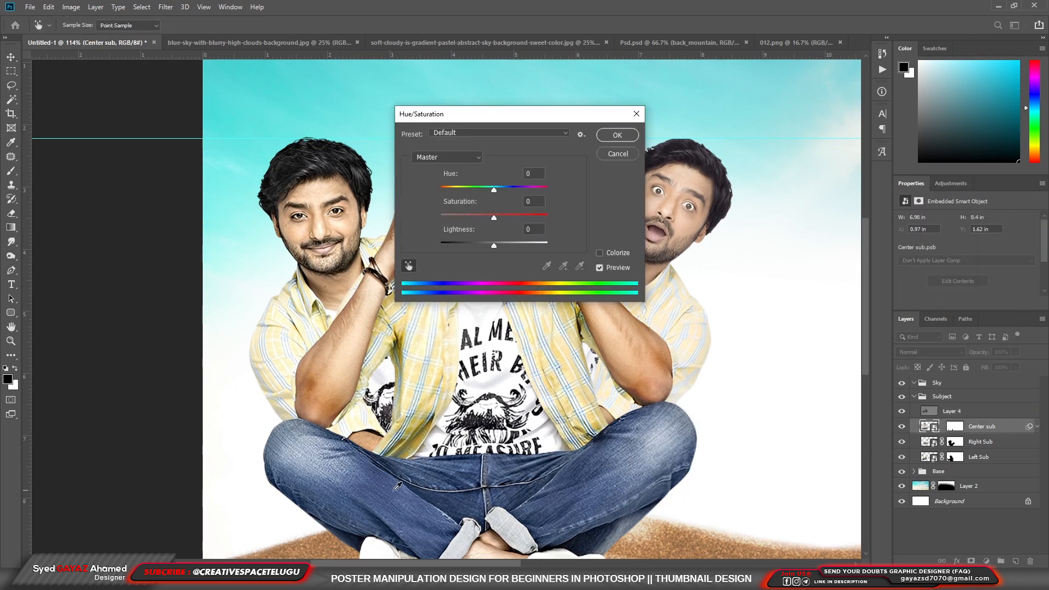
pyautogui.click(361, 479)
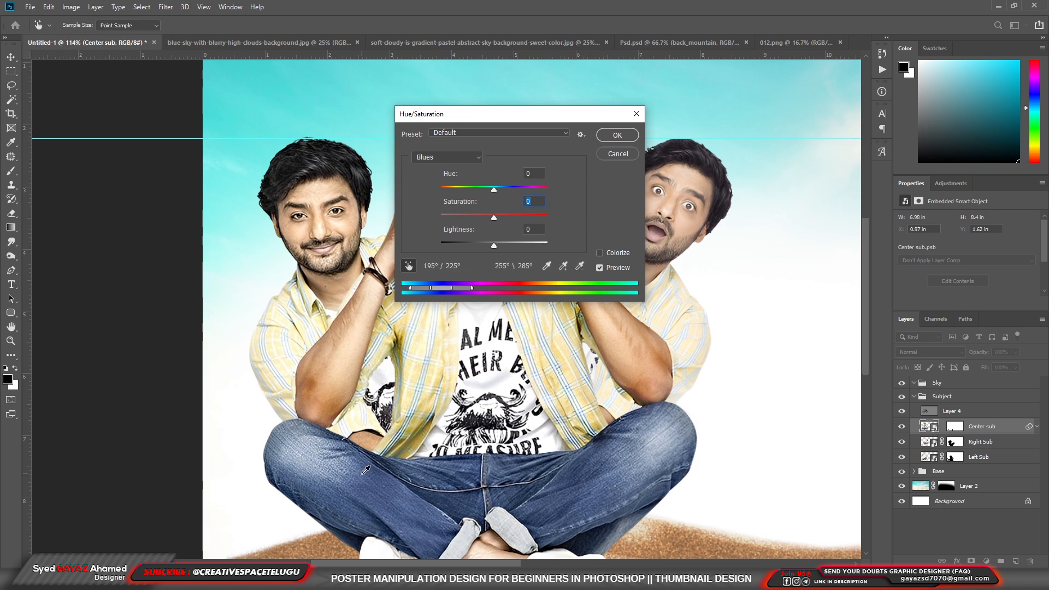
pyautogui.moveTo(493, 191)
pyautogui.mouseDown()
pyautogui.moveTo(471, 198)
pyautogui.moveTo(504, 193)
pyautogui.mouseUp()
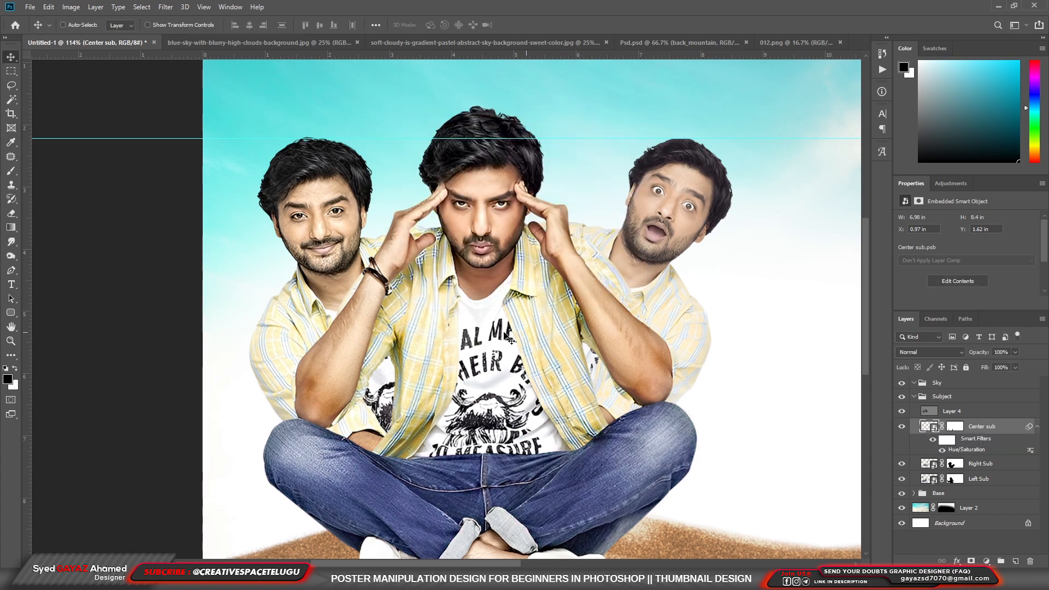
# Select the gray Overlay layer, Layer 4, and clip it to Center sub
pyautogui.scroll(-1, 470, 335)
pyautogui.scroll(-1, 481, 338)
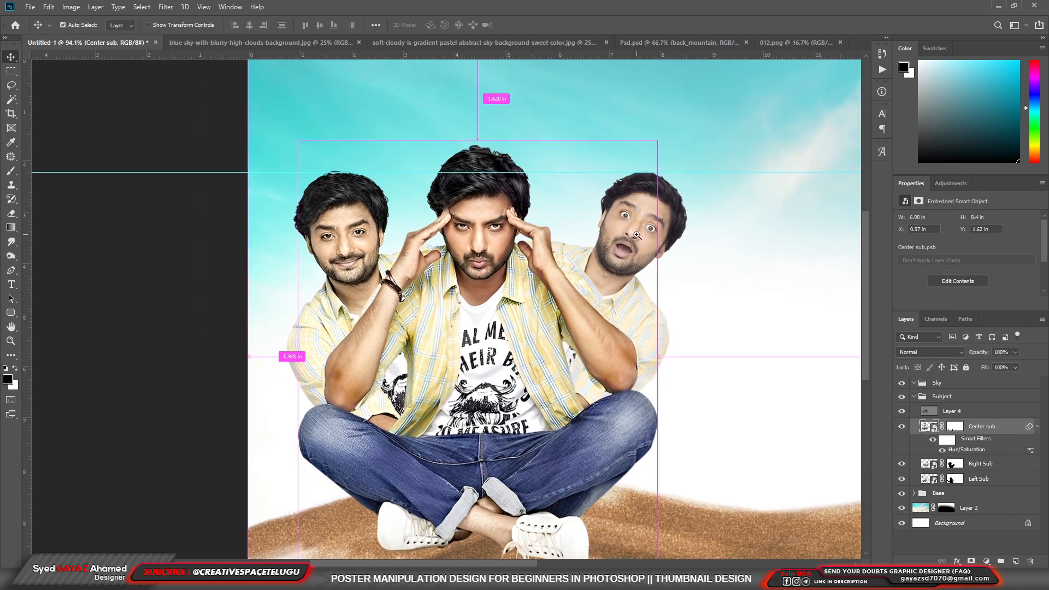
pyautogui.scroll(1, 637, 239)
pyautogui.rightClick(637, 320)
pyautogui.click(963, 413)
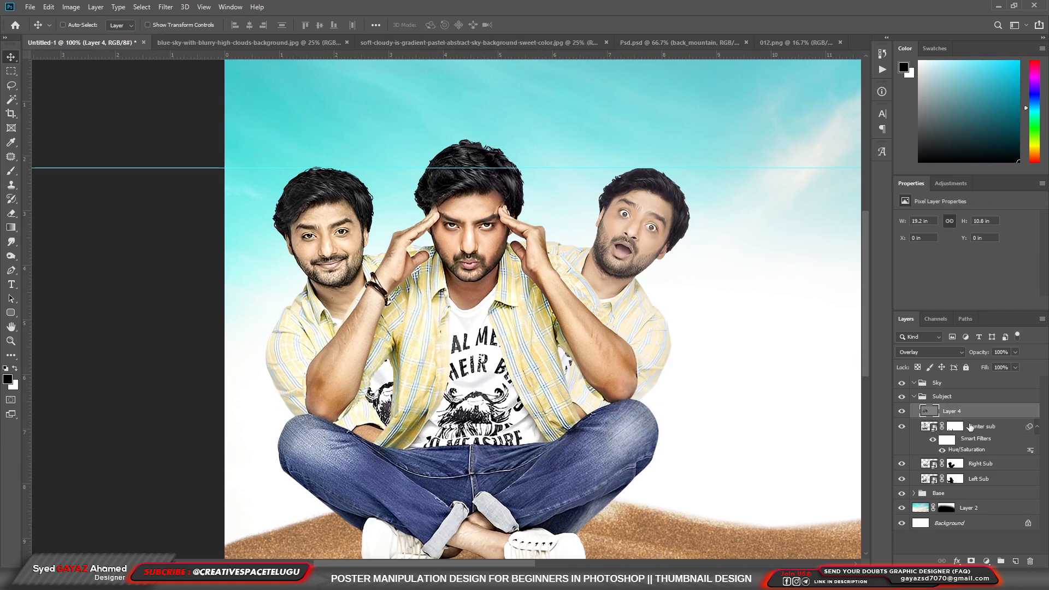
pyautogui.keyDown('alt'); pyautogui.click(969, 417); pyautogui.keyUp('alt')
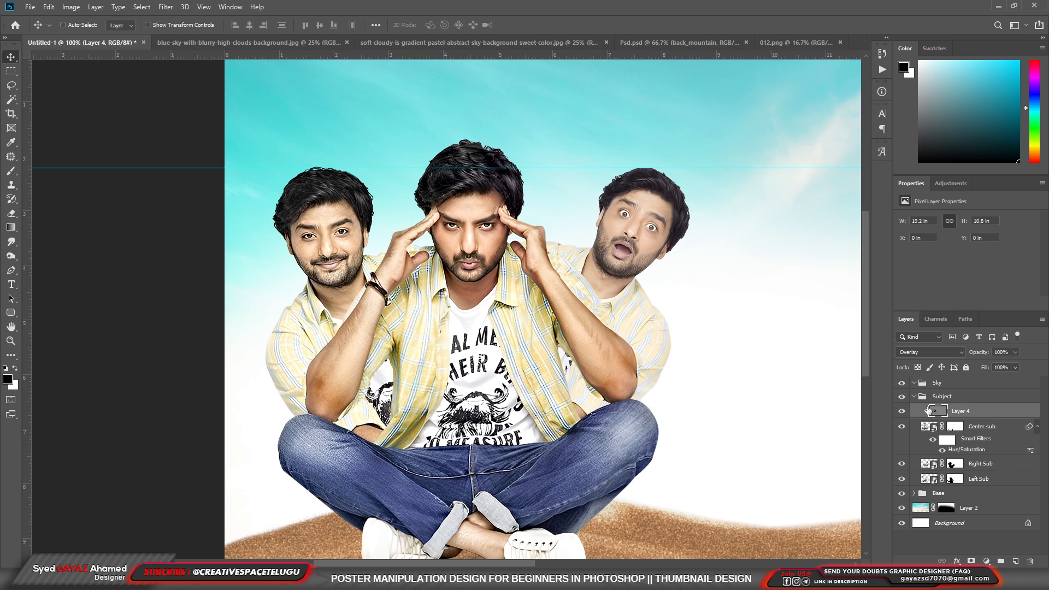
# Select the surprised pose's layer, Right Sub, and add a new empty layer above it
pyautogui.rightClick(625, 266)
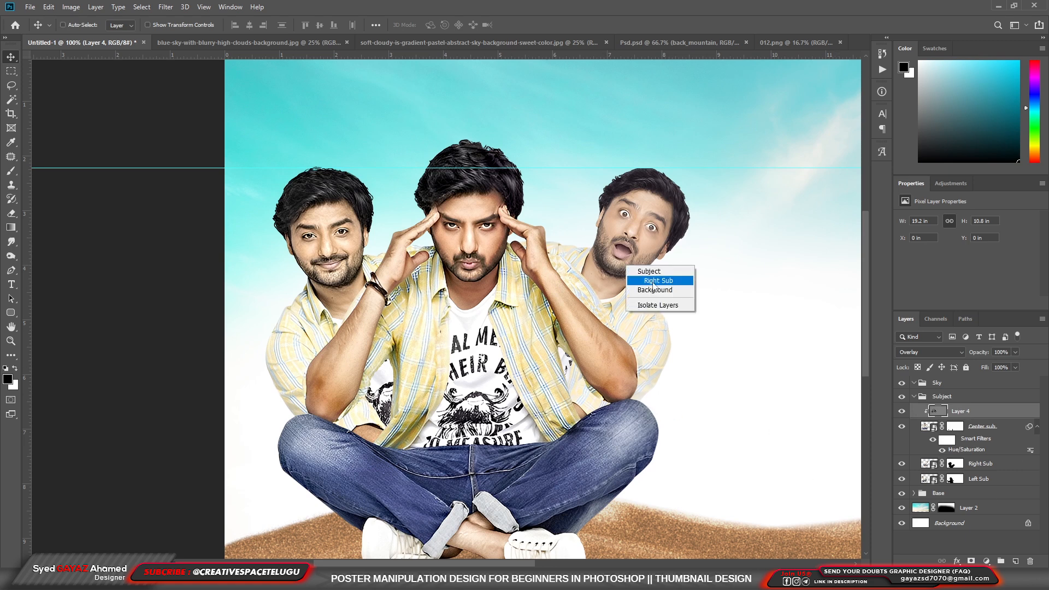
pyautogui.click(655, 287)
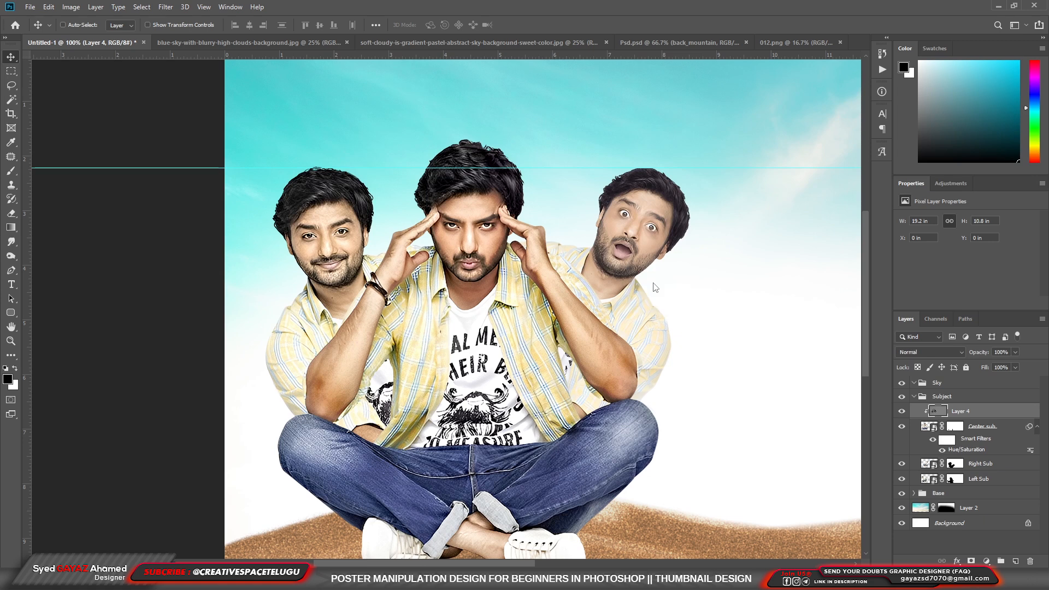
pyautogui.click(1016, 561)
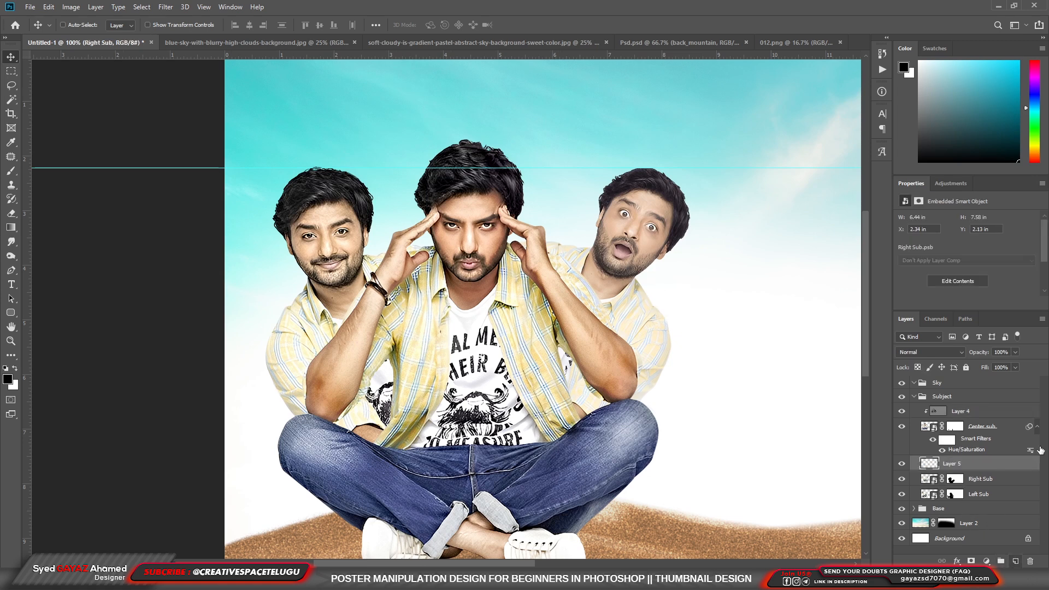
# Fill the new layer above Right Sub with 50% gray and set its blend mode to Overlay
pyautogui.click(54, 6)
pyautogui.click(62, 180)
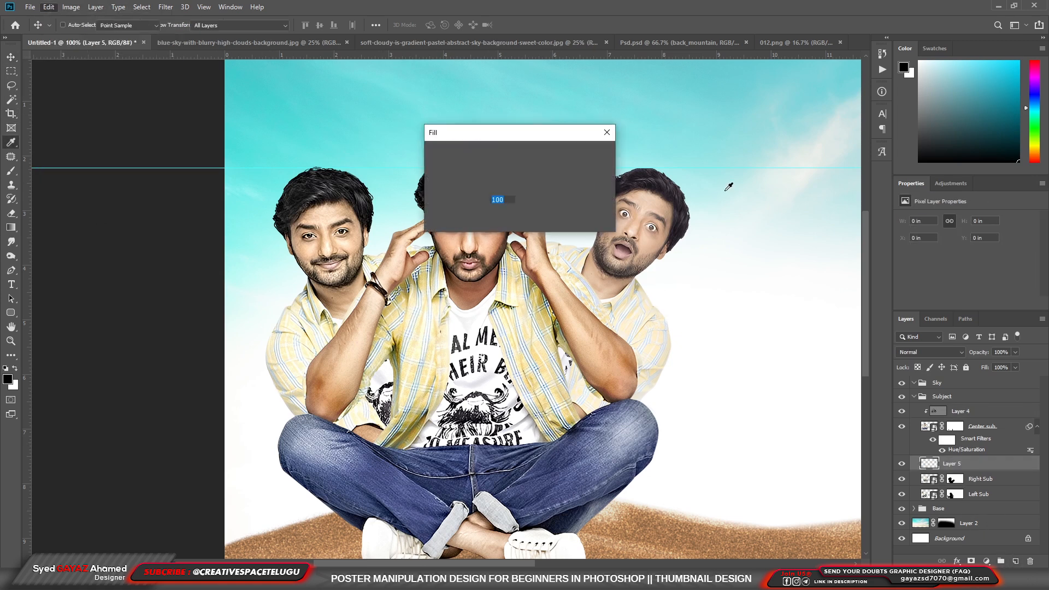
pyautogui.click(591, 155)
pyautogui.press('v')
pyautogui.click(929, 352)
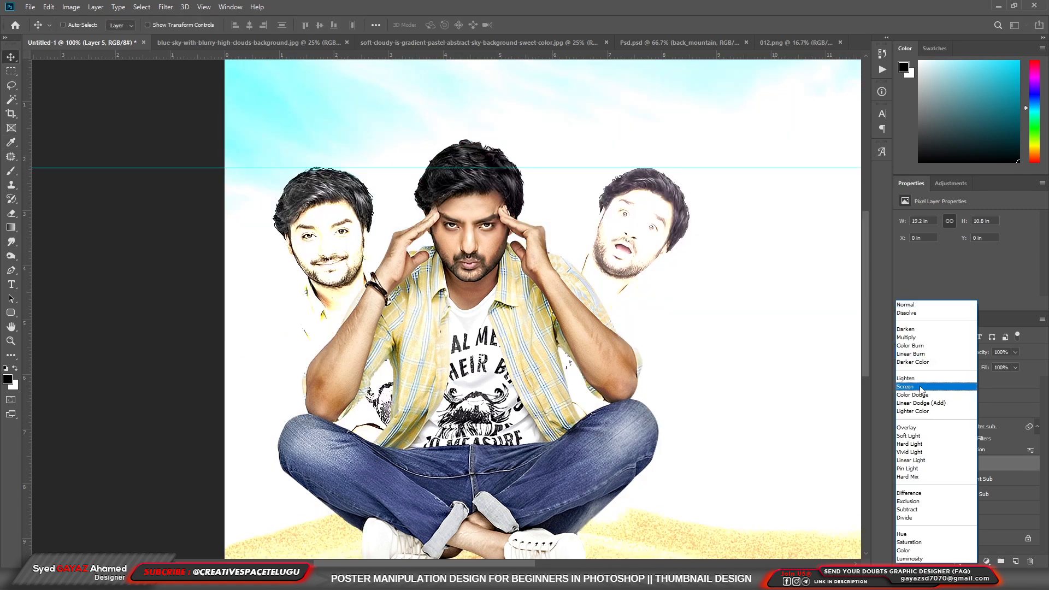
pyautogui.click(908, 427)
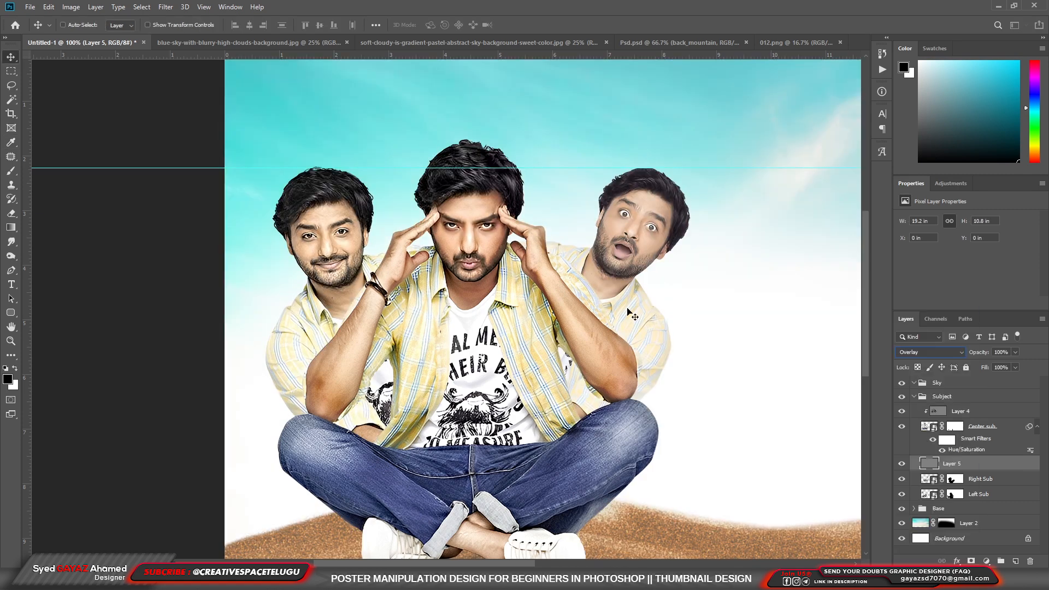
# Burn the surprised pose's shirt shadows on Layer 5 at 100% exposure with brush size 50, and clip the layer to Right Sub
pyautogui.keyDown('ctrl'); pyautogui.click(652, 310); pyautogui.keyUp('ctrl')
pyautogui.press('b')
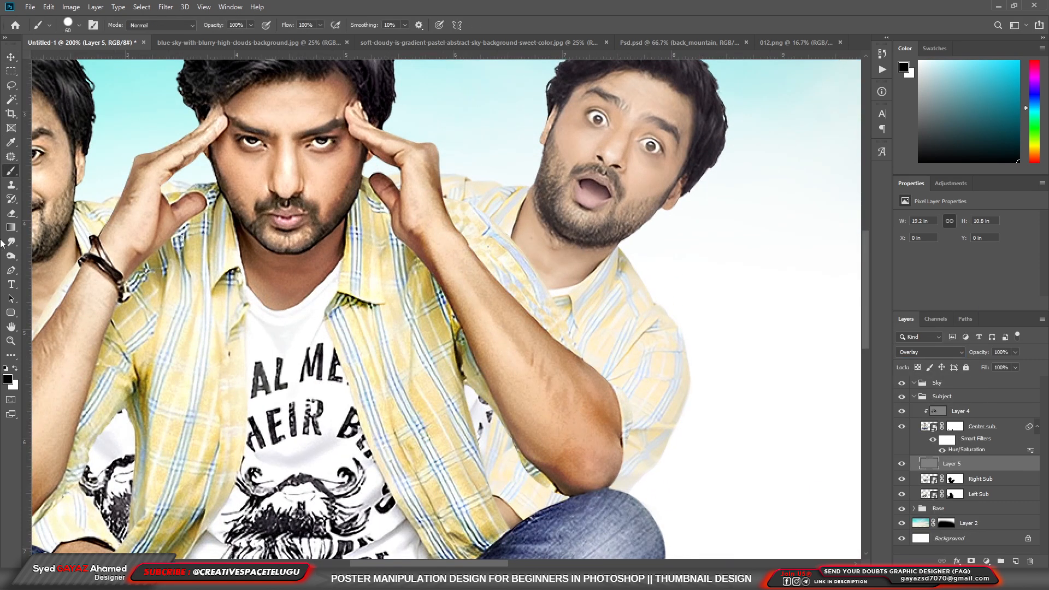
pyautogui.click(11, 257)
pyautogui.moveTo(630, 302)
pyautogui.mouseDown()
pyautogui.moveTo(654, 384)
pyautogui.moveTo(631, 325)
pyautogui.moveTo(607, 340)
pyautogui.moveTo(614, 344)
pyautogui.moveTo(527, 366)
pyautogui.mouseUp()
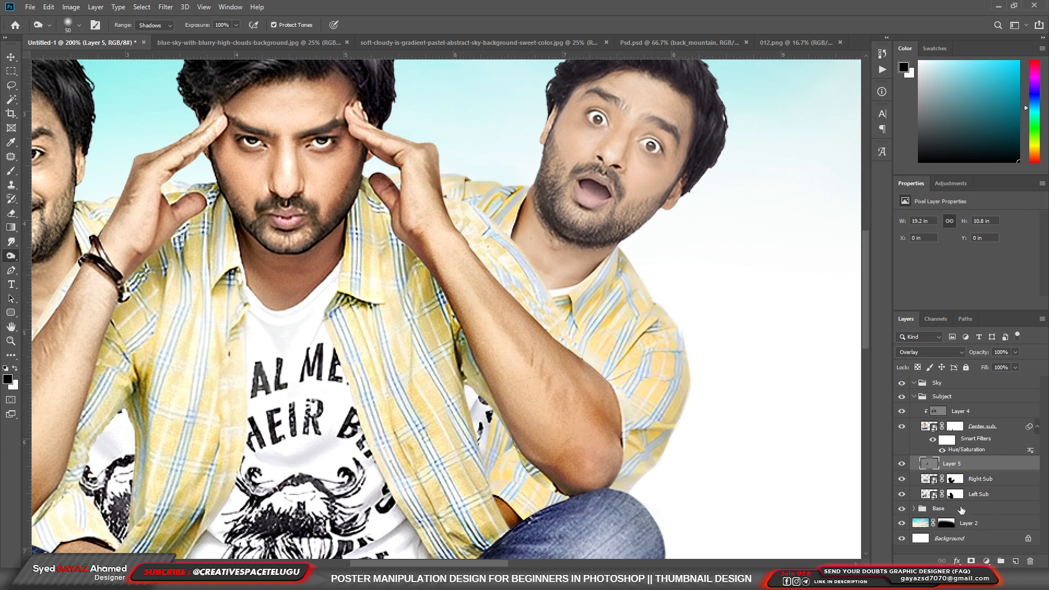
pyautogui.hotkey('ctrl', 'alt', 'g')
# Darken the surprised pose's face on Layer 5 using the Burn tool at brush size 80 and 30% exposure
pyautogui.scroll(2, 569, 214)
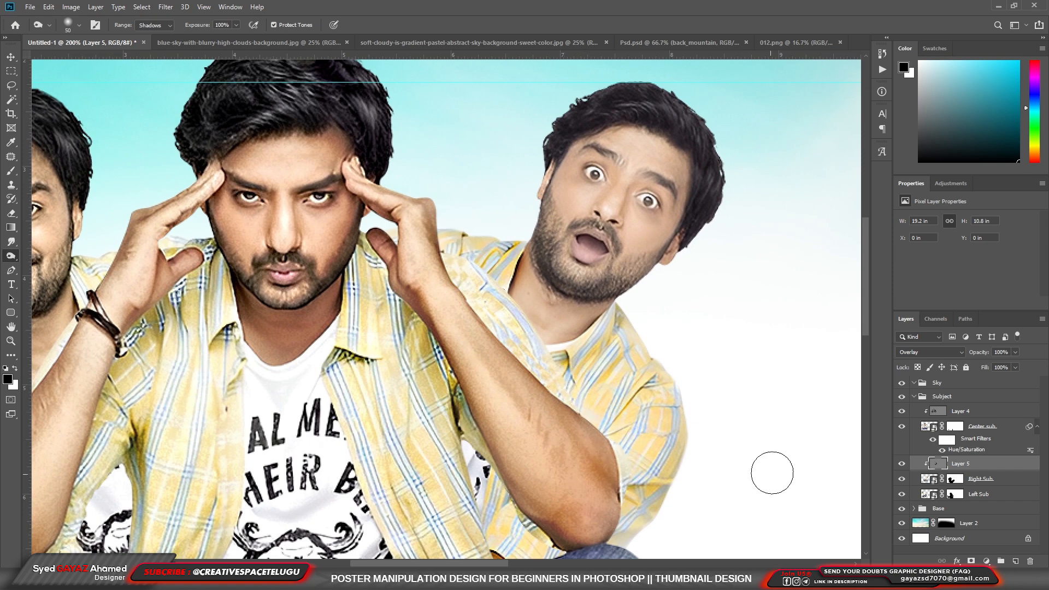
pyautogui.press(']')
pyautogui.press(']')
pyautogui.press(']')
pyautogui.moveTo(620, 254)
pyautogui.mouseDown()
pyautogui.moveTo(645, 167)
pyautogui.moveTo(675, 176)
pyautogui.moveTo(658, 246)
pyautogui.moveTo(533, 300)
pyautogui.moveTo(566, 306)
pyautogui.moveTo(541, 235)
pyautogui.moveTo(615, 126)
pyautogui.mouseUp()
pyautogui.moveTo(539, 246); pyautogui.dragTo(566, 287)
pyautogui.scroll(-4, 668, 311)
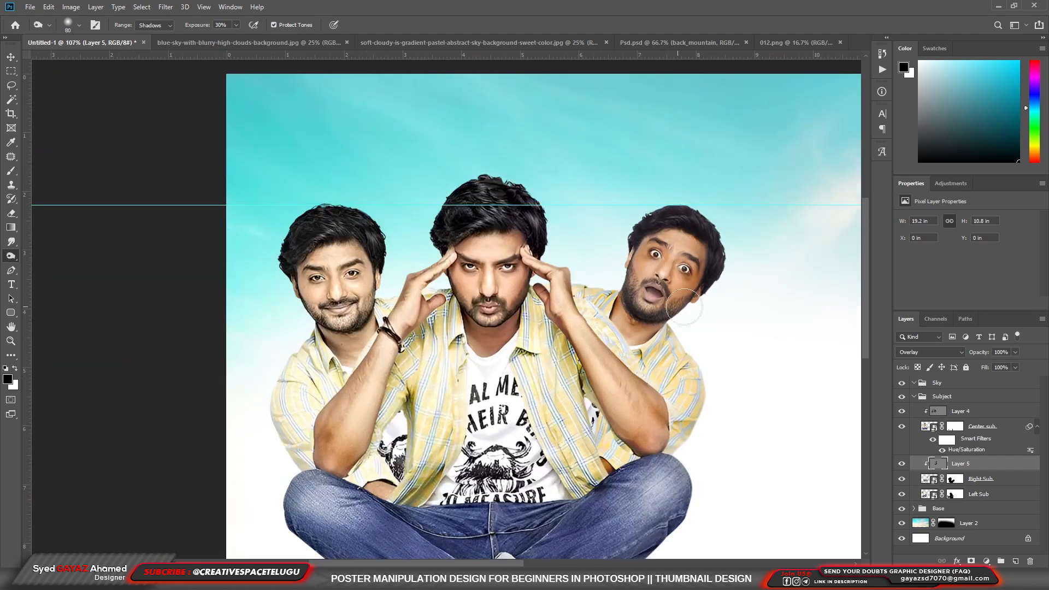
pyautogui.scroll(3, 695, 312)
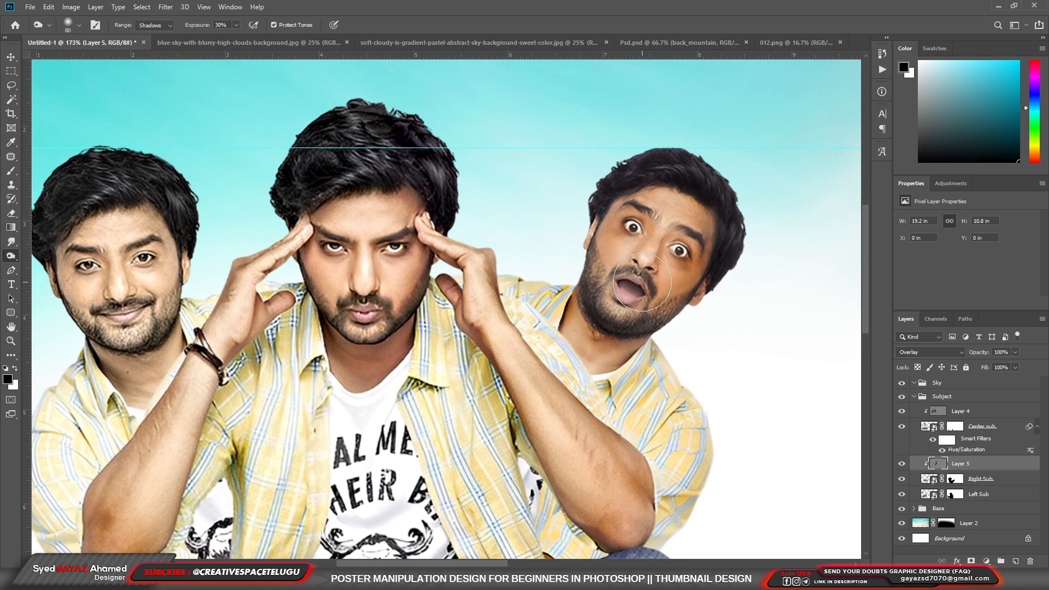
# Lighten the surprised pose's cheek on Layer 5 using the Dodge tool on Midtones at 20% exposure
pyautogui.moveTo(16, 263); pyautogui.dragTo(52, 256)
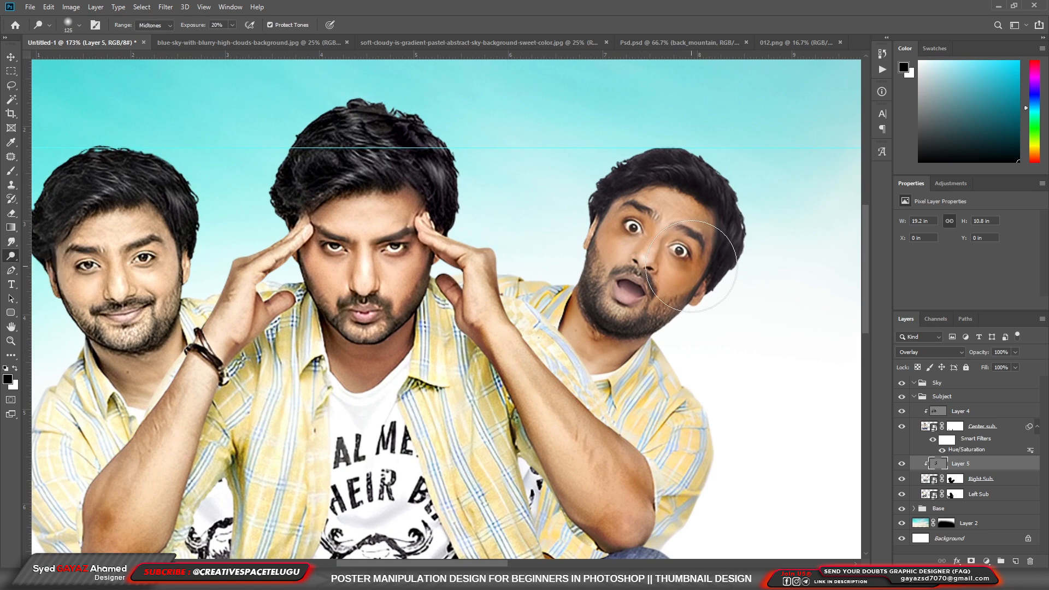
pyautogui.moveTo(699, 286); pyautogui.dragTo(688, 281)
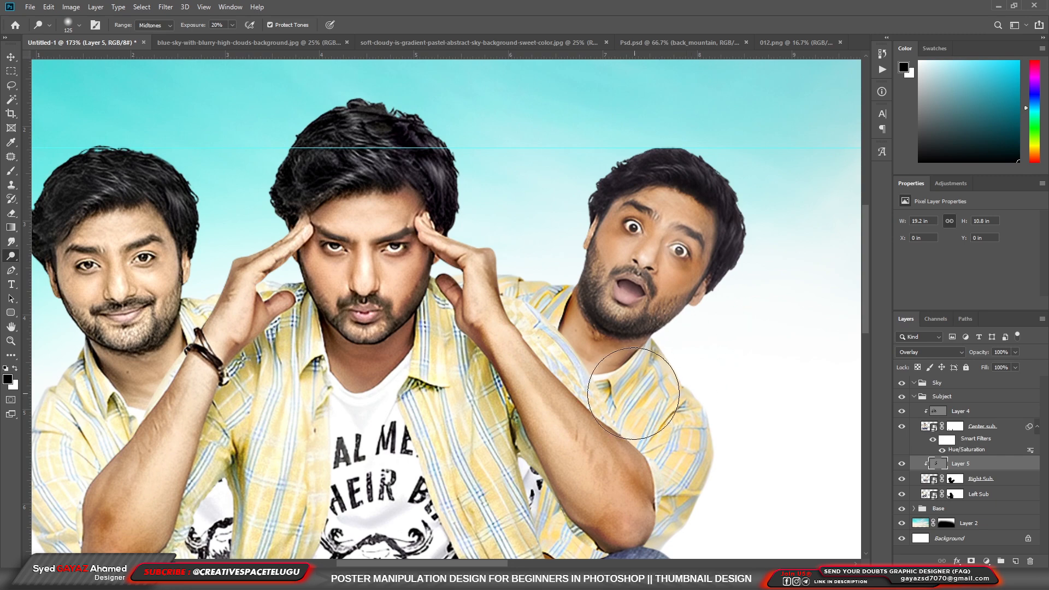
pyautogui.scroll(-3, 623, 323)
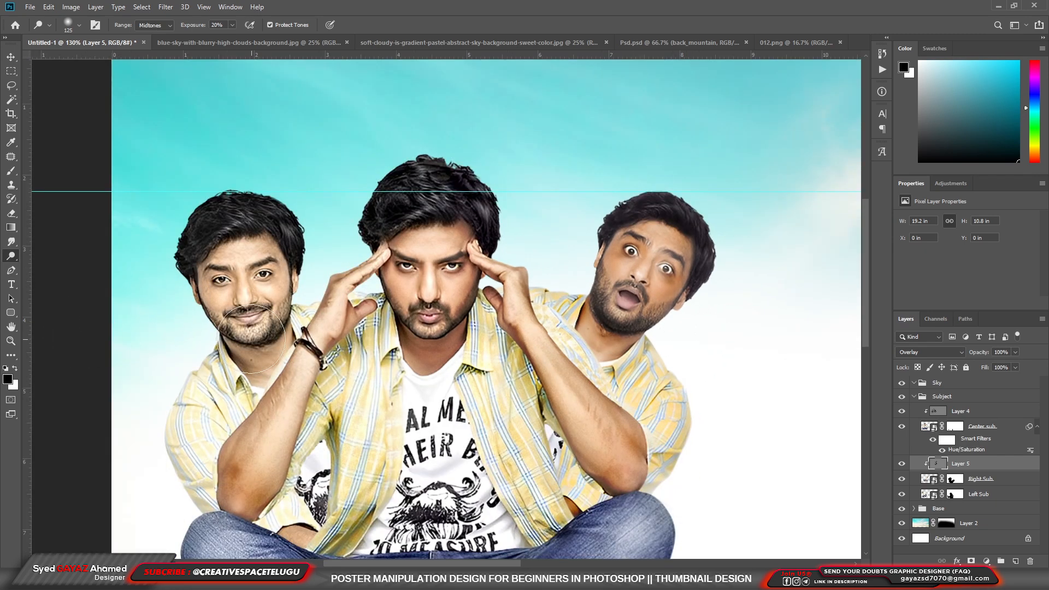
# Add a 50% gray-filled layer above Left Sub, set its blend mode to Overlay, and clip it to Left Sub
pyautogui.click(1007, 495)
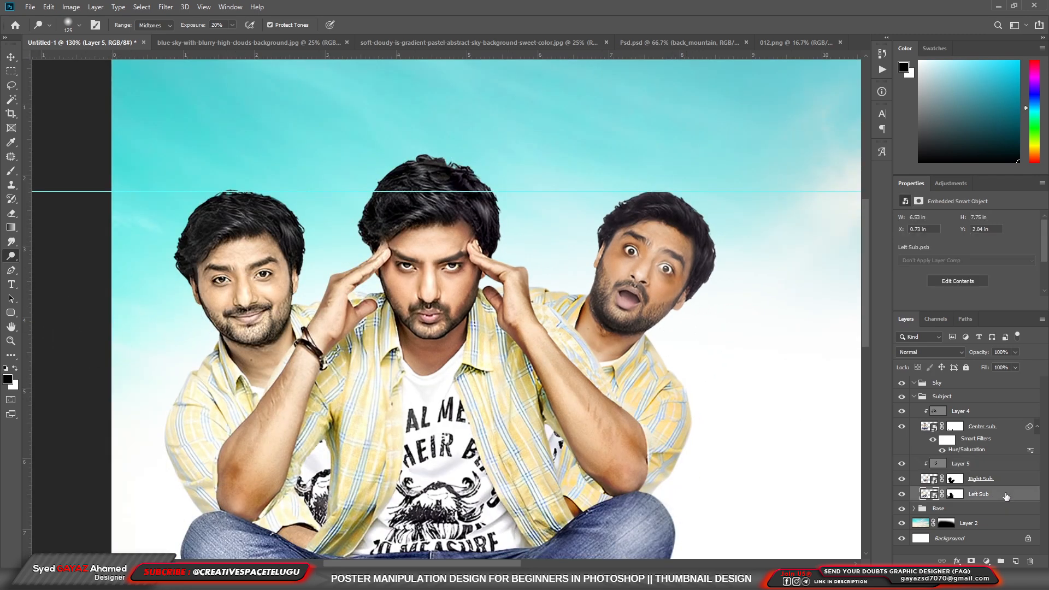
pyautogui.hotkey('ctrl', 'alt', 'shift', 'n')
pyautogui.click(48, 6)
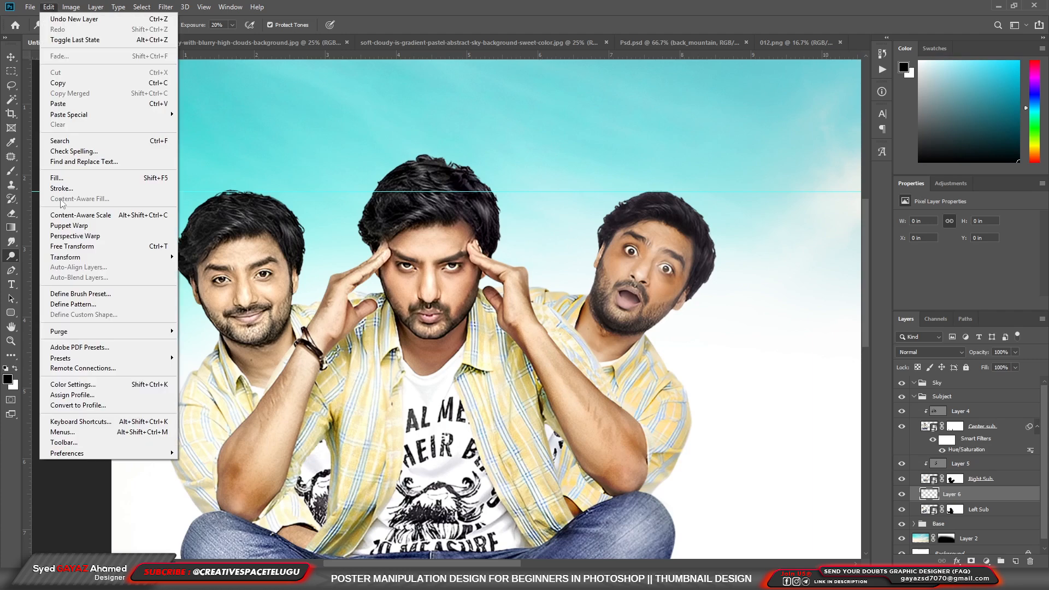
pyautogui.click(71, 179)
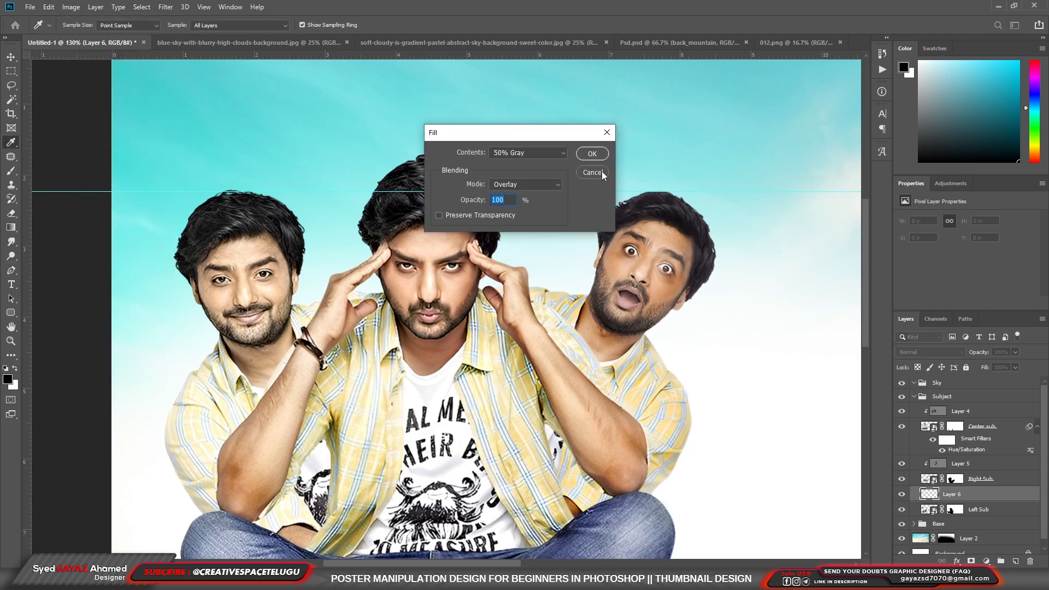
pyautogui.click(587, 155)
pyautogui.click(931, 351)
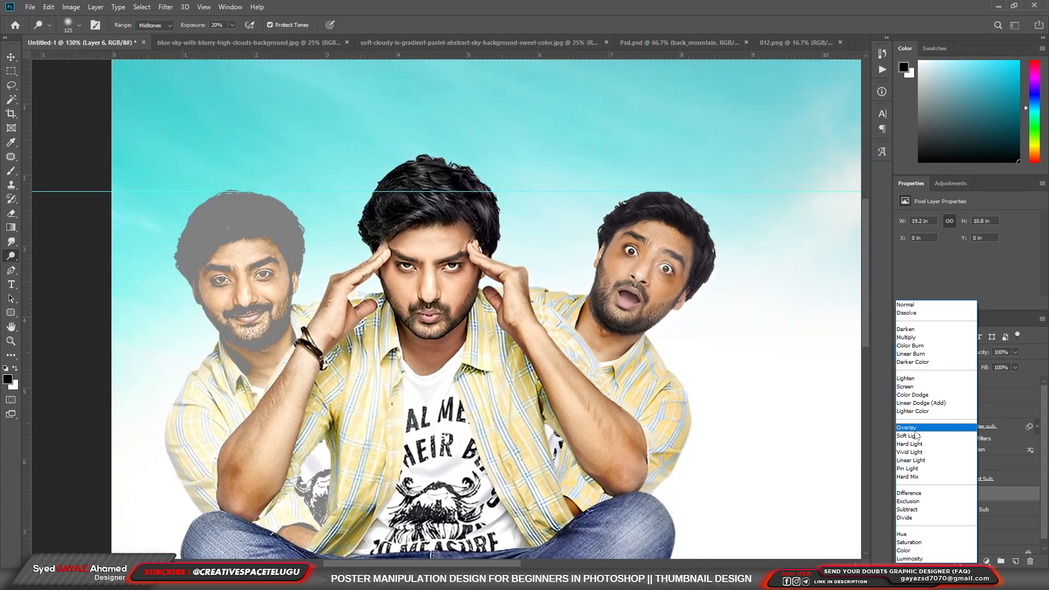
pyautogui.click(908, 428)
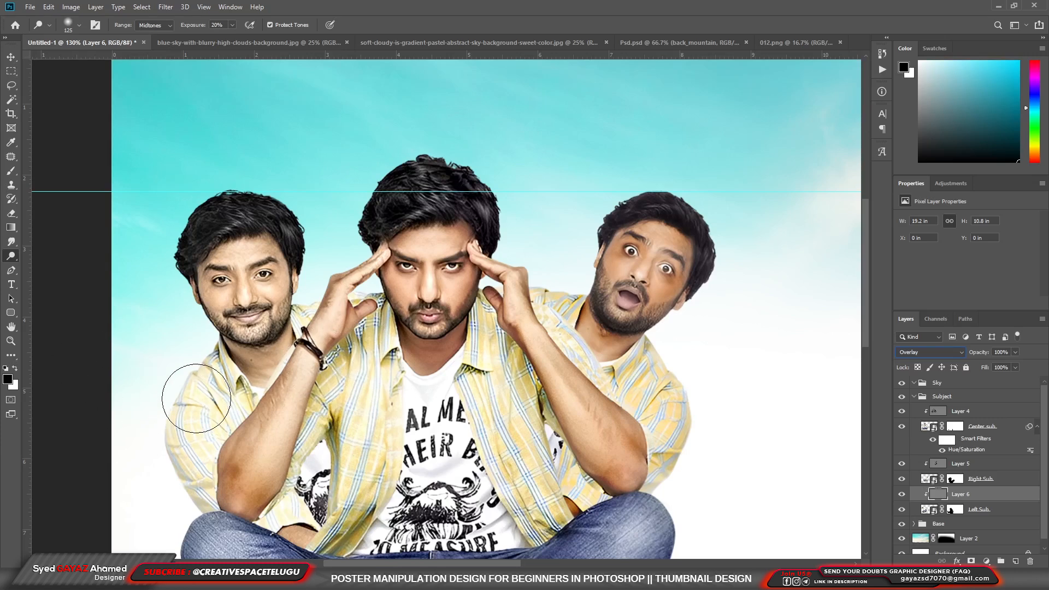
# Burn the smiling pose's shirt shadows on Layer 6 at 100% exposure, undo the stroke on the hand, and reduce the brush to 40
pyautogui.rightClick(11, 256)
pyautogui.click(55, 267)
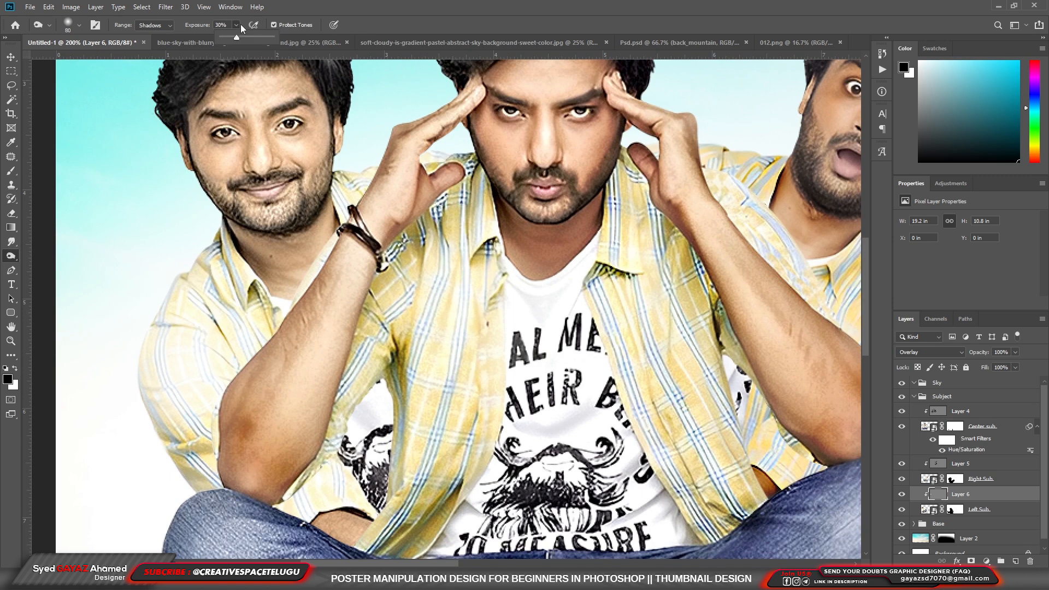
pyautogui.moveTo(188, 389)
pyautogui.mouseDown()
pyautogui.moveTo(167, 427)
pyautogui.moveTo(187, 296)
pyautogui.moveTo(160, 365)
pyautogui.moveTo(232, 357)
pyautogui.moveTo(164, 374)
pyautogui.moveTo(208, 503)
pyautogui.moveTo(193, 501)
pyautogui.moveTo(238, 304)
pyautogui.moveTo(415, 171)
pyautogui.moveTo(366, 188)
pyautogui.moveTo(364, 197)
pyautogui.moveTo(426, 166)
pyautogui.mouseUp()
pyautogui.moveTo(346, 485)
pyautogui.mouseDown()
pyautogui.moveTo(348, 508)
pyautogui.moveTo(343, 479)
pyautogui.mouseUp()
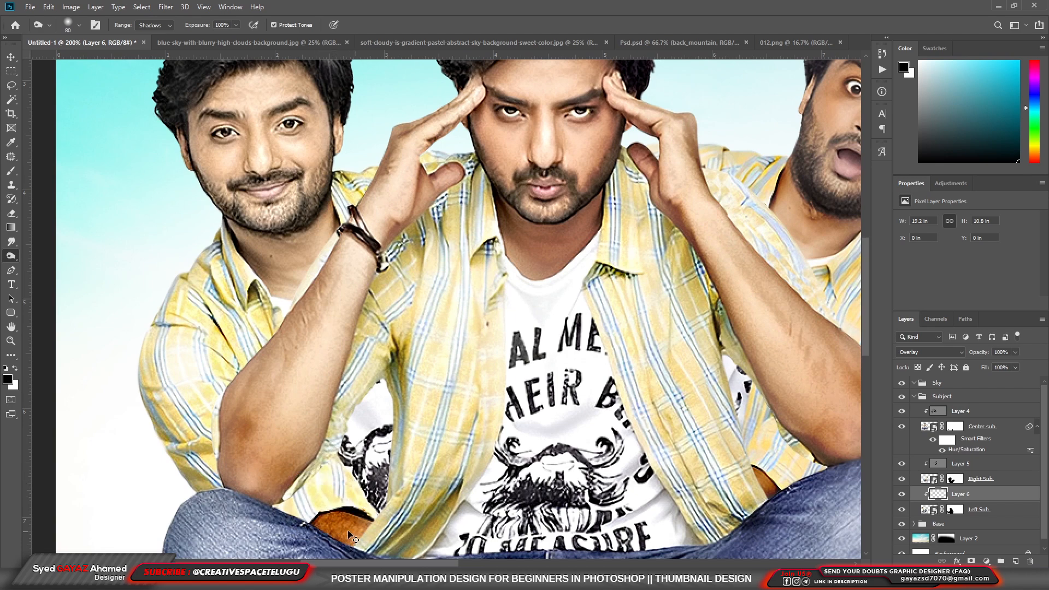
pyautogui.hotkey('ctrl', 'z')
pyautogui.press('[')
pyautogui.press('[')
pyautogui.press('[')
pyautogui.press('[')
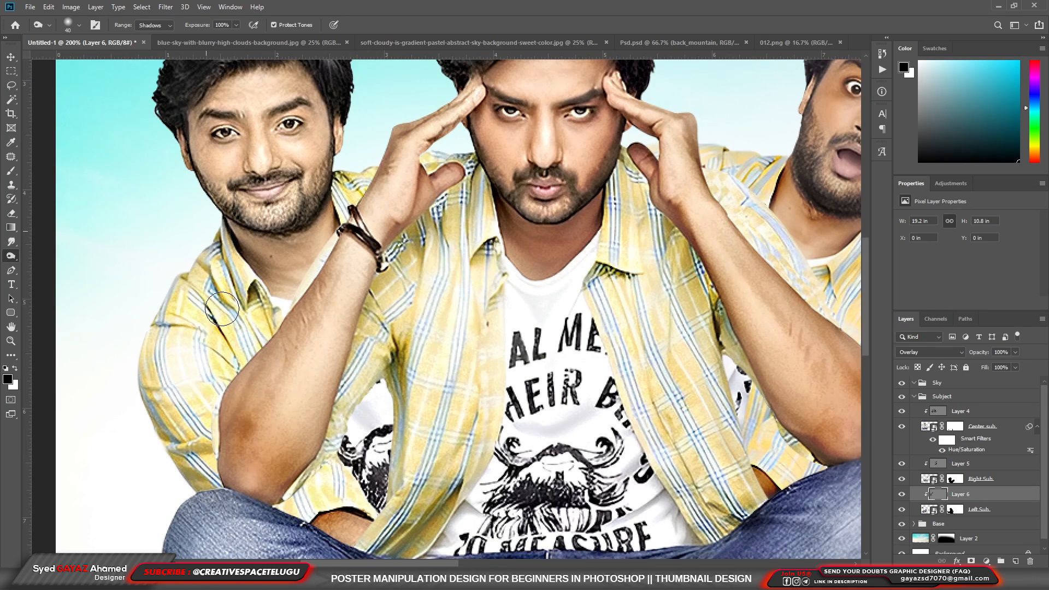
# Darken the smiling pose's face on Layer 6 using the Burn tool at brush size 50 and 30% exposure
pyautogui.scroll(5, 246, 317)
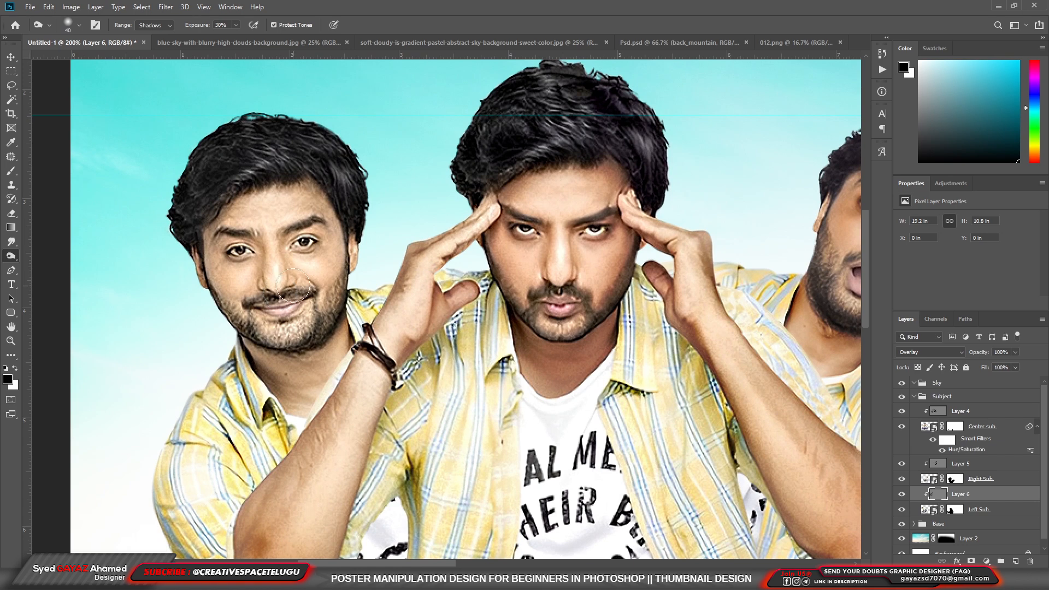
pyautogui.press(']')
pyautogui.moveTo(292, 233)
pyautogui.mouseDown()
pyautogui.moveTo(198, 255)
pyautogui.moveTo(249, 319)
pyautogui.mouseUp()
pyautogui.moveTo(290, 203); pyautogui.dragTo(256, 194)
pyautogui.moveTo(327, 230)
pyautogui.mouseDown()
pyautogui.moveTo(287, 388)
pyautogui.moveTo(322, 377)
pyautogui.mouseUp()
pyautogui.moveTo(230, 299); pyautogui.dragTo(259, 326)
pyautogui.moveTo(347, 233); pyautogui.dragTo(348, 257)
pyautogui.scroll(-3, 268, 253)
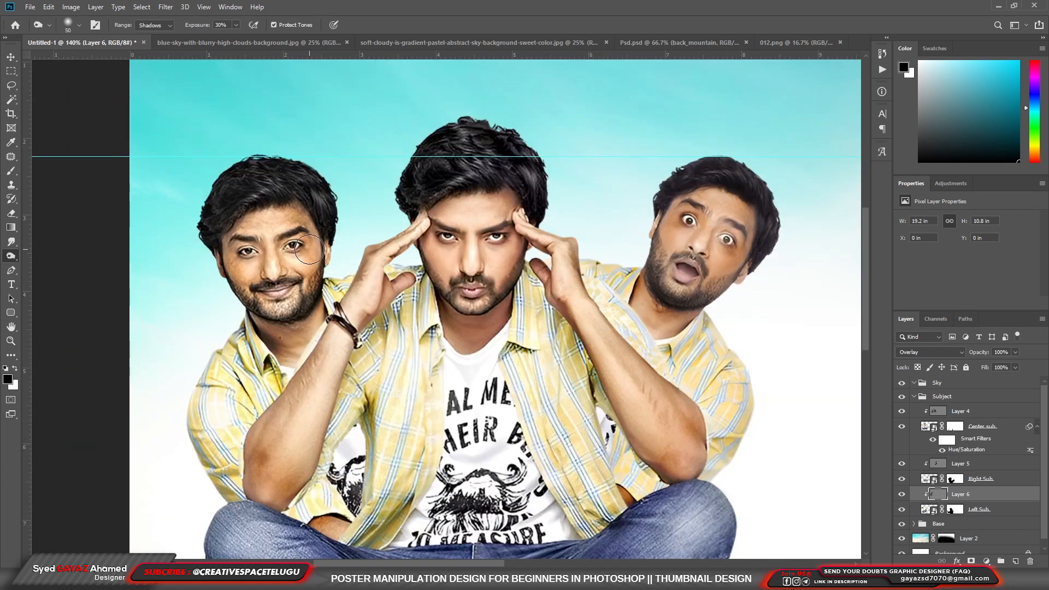
# Set the Dodge tool to brush size 15 and 100% exposure on Midtones for the surprised pose's face
pyautogui.scroll(2, 765, 225)
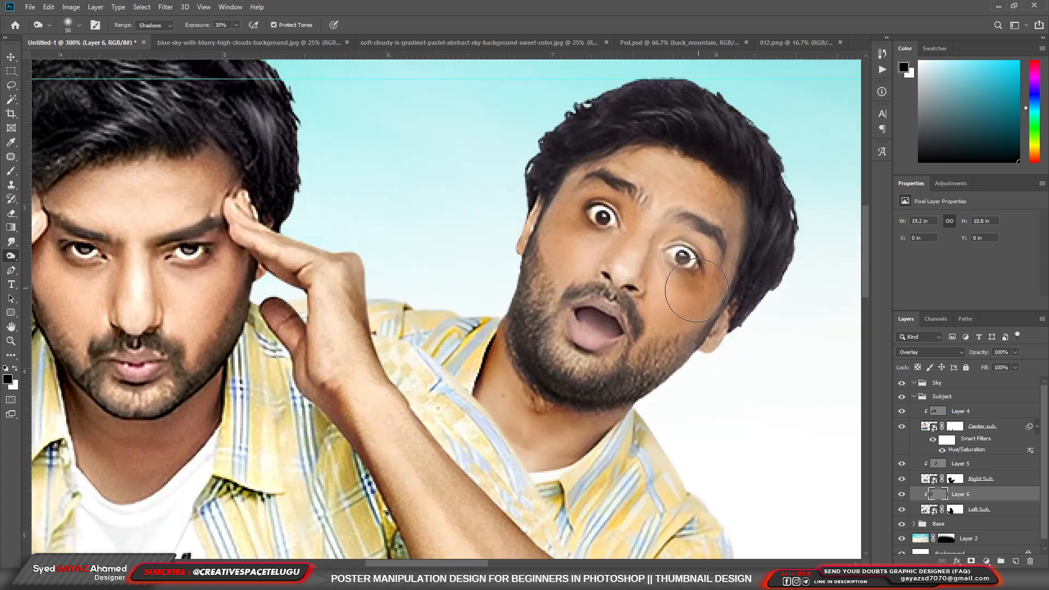
pyautogui.rightClick(6, 260)
pyautogui.click(56, 256)
pyautogui.rightClick(11, 256)
pyautogui.click(56, 256)
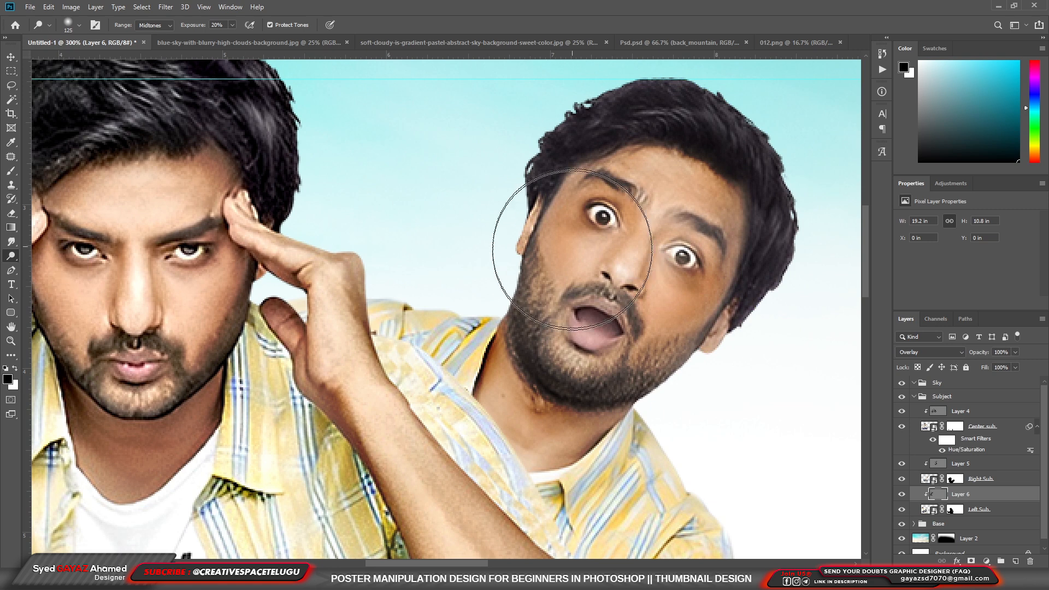
pyautogui.press('[')
pyautogui.press('[')
pyautogui.press('[')
pyautogui.press('[')
pyautogui.press('[')
pyautogui.press('[')
pyautogui.press('[')
pyautogui.press('[')
pyautogui.press('[')
pyautogui.press('[')
pyautogui.press('[')
pyautogui.press('[')
pyautogui.press('[')
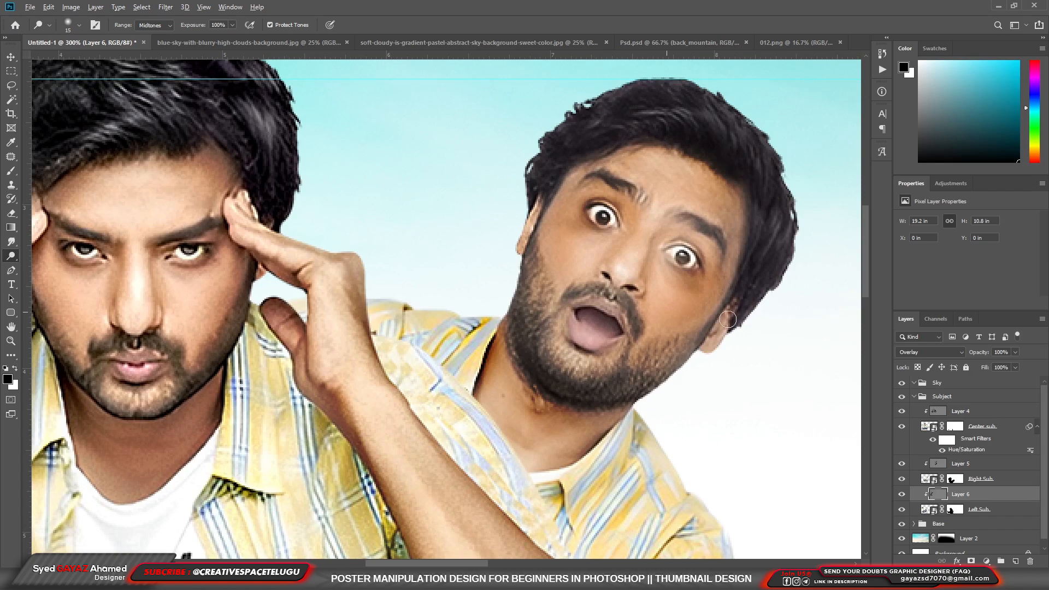
# Add a Solid Color fill layer above Layer 6 in dark slate blue, #414661
pyautogui.scroll(-3, 726, 321)
pyautogui.hotkey('ctrl', '1')
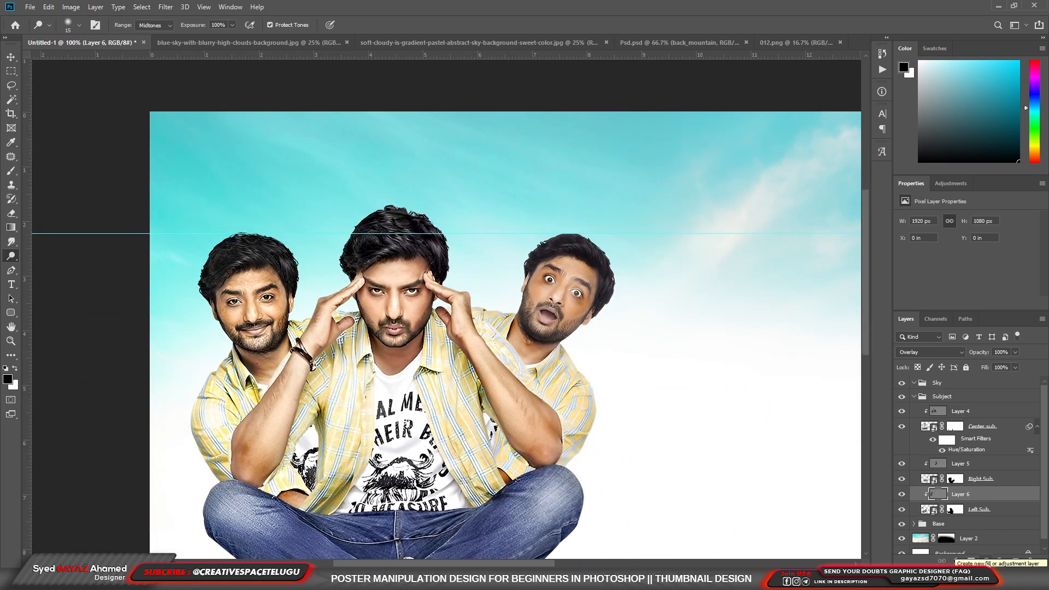
pyautogui.click(986, 561)
pyautogui.click(978, 373)
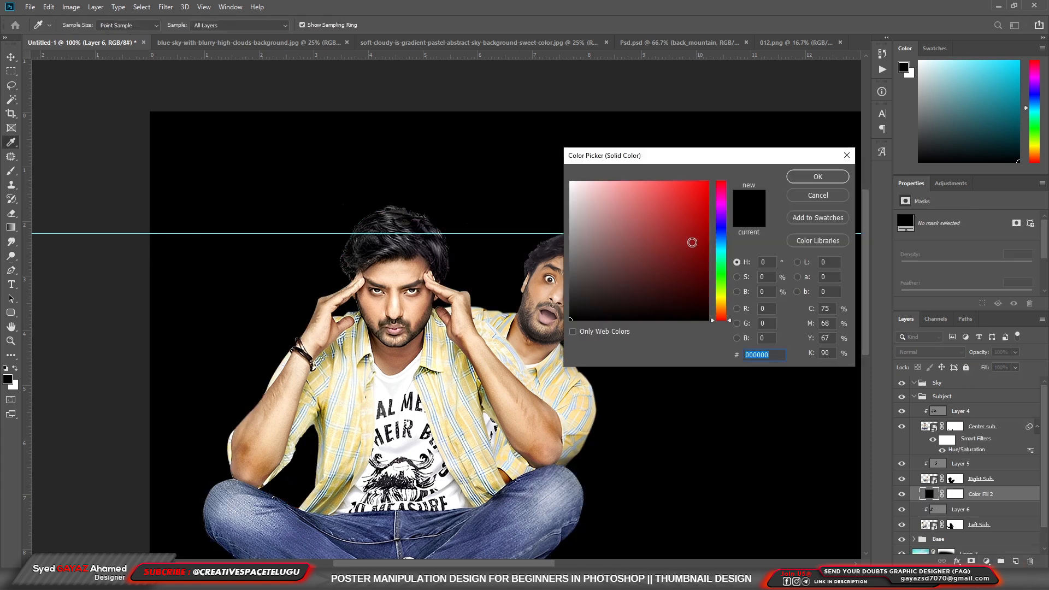
pyautogui.click(723, 232)
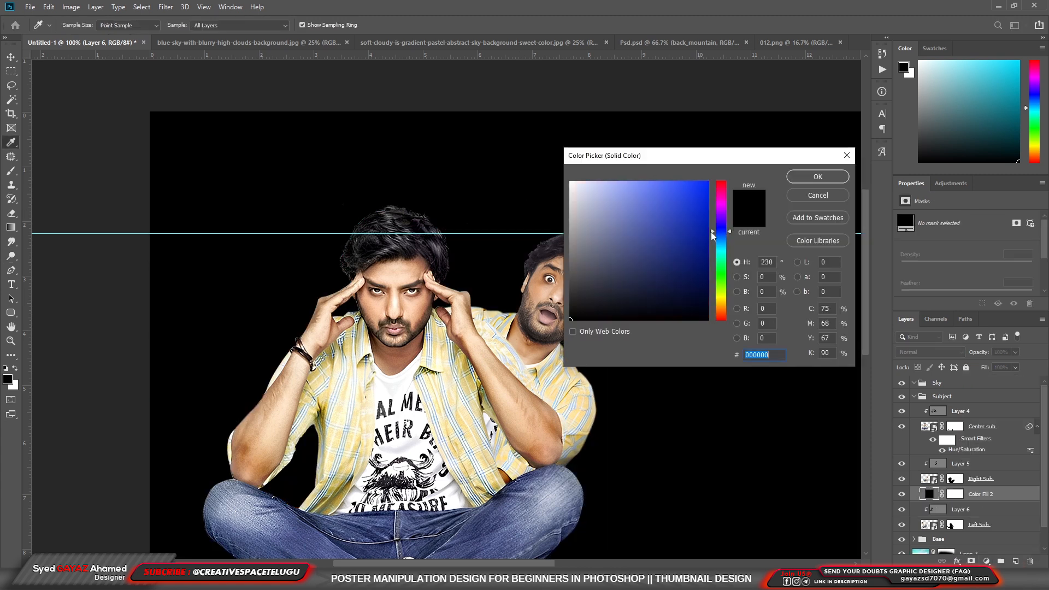
pyautogui.click(629, 262)
pyautogui.click(818, 177)
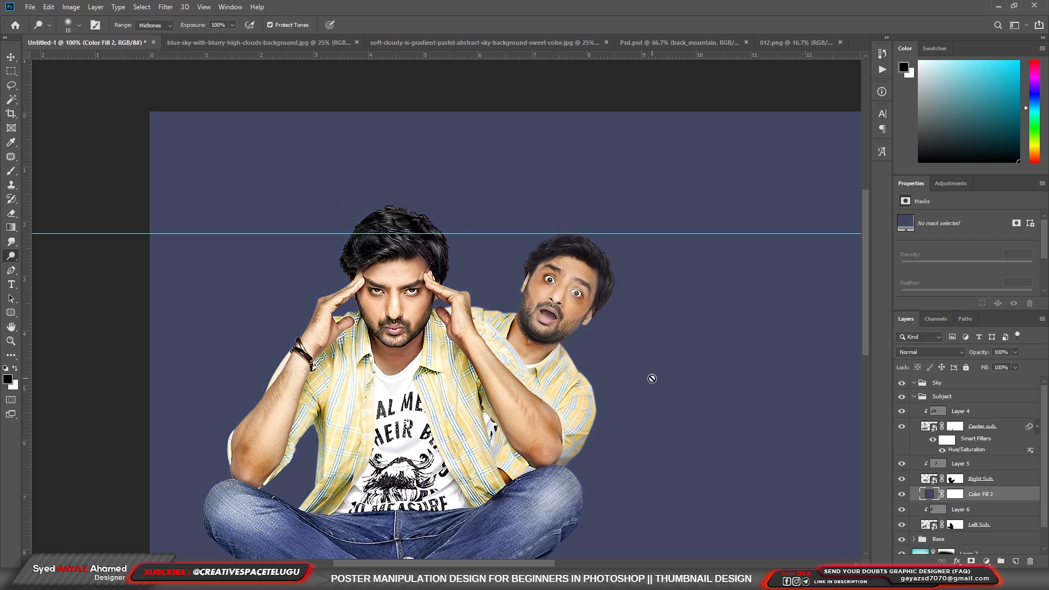
# Clip the blue fill layer to Left Sub and set its blend mode to Color
pyautogui.hotkey('ctrl', 'alt', 'g')
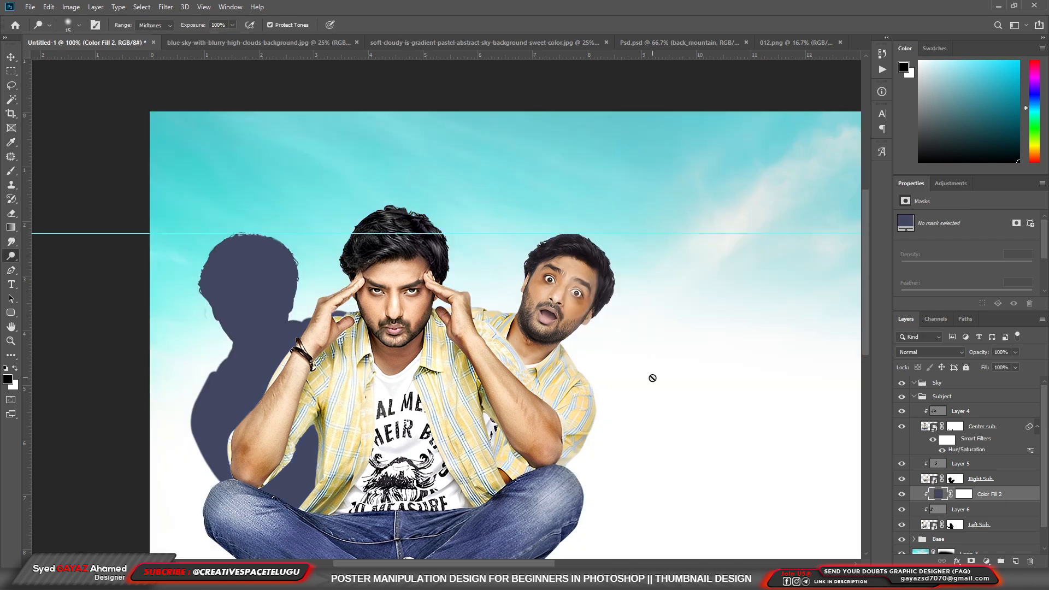
pyautogui.click(929, 352)
pyautogui.click(924, 546)
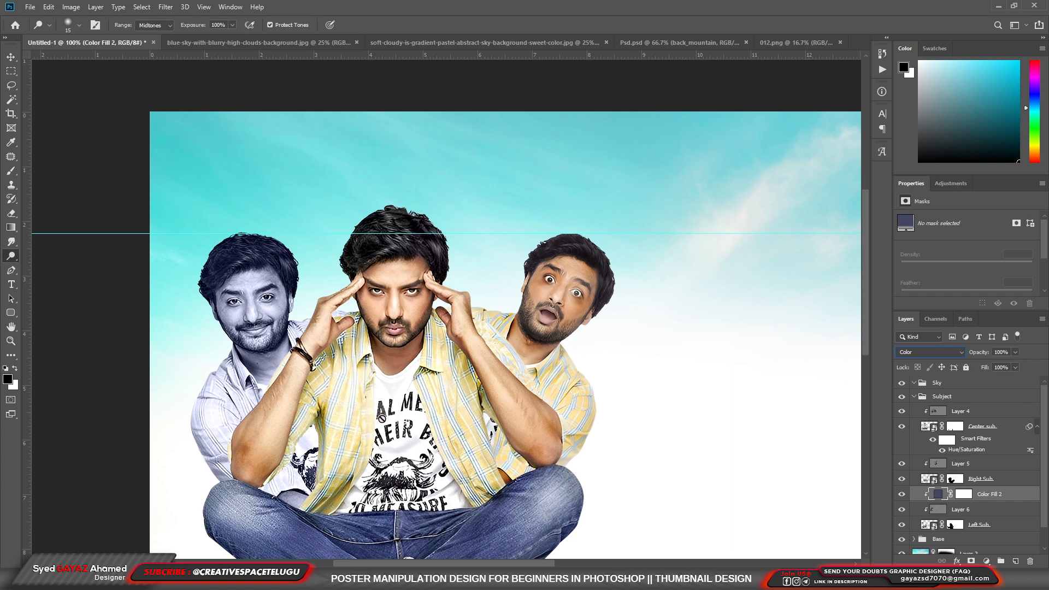
# Change the color of the smiling pose's blue fill layer to #40455e
pyautogui.doubleClick(941, 495)
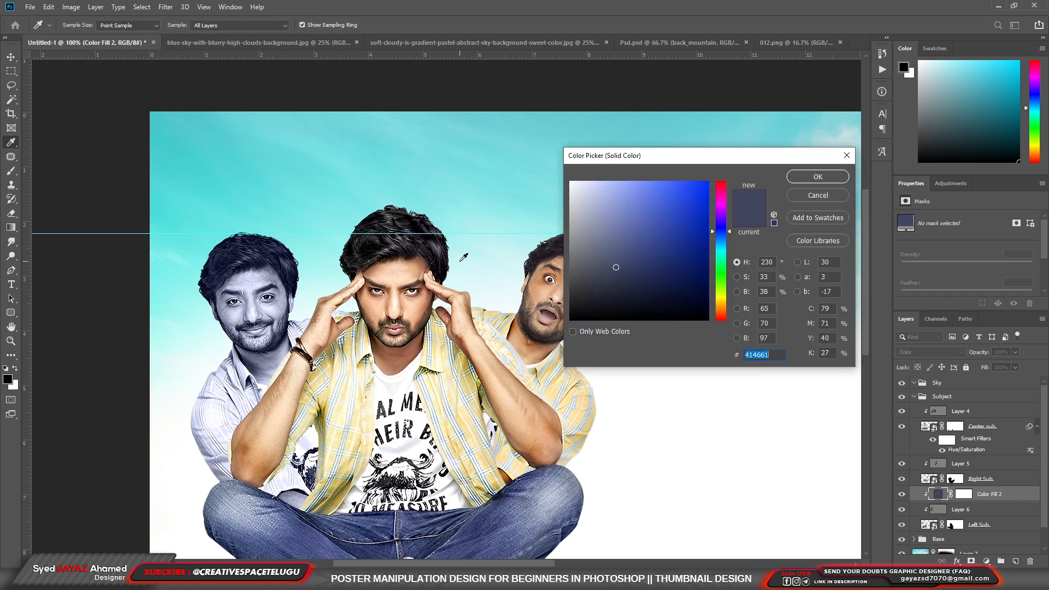
pyautogui.click(603, 283)
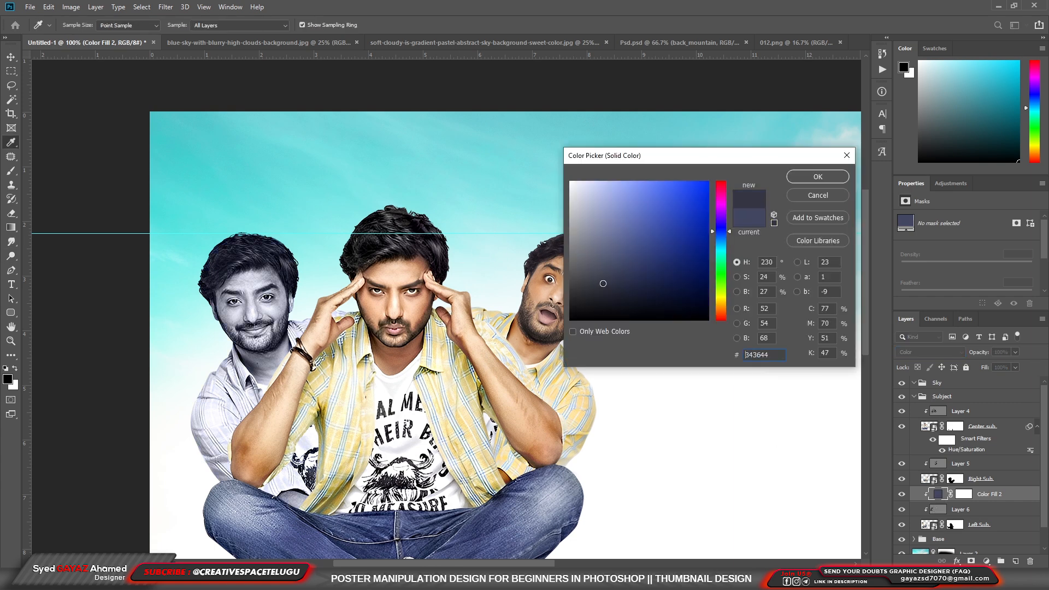
pyautogui.moveTo(616, 284); pyautogui.dragTo(620, 279)
pyautogui.click(614, 269)
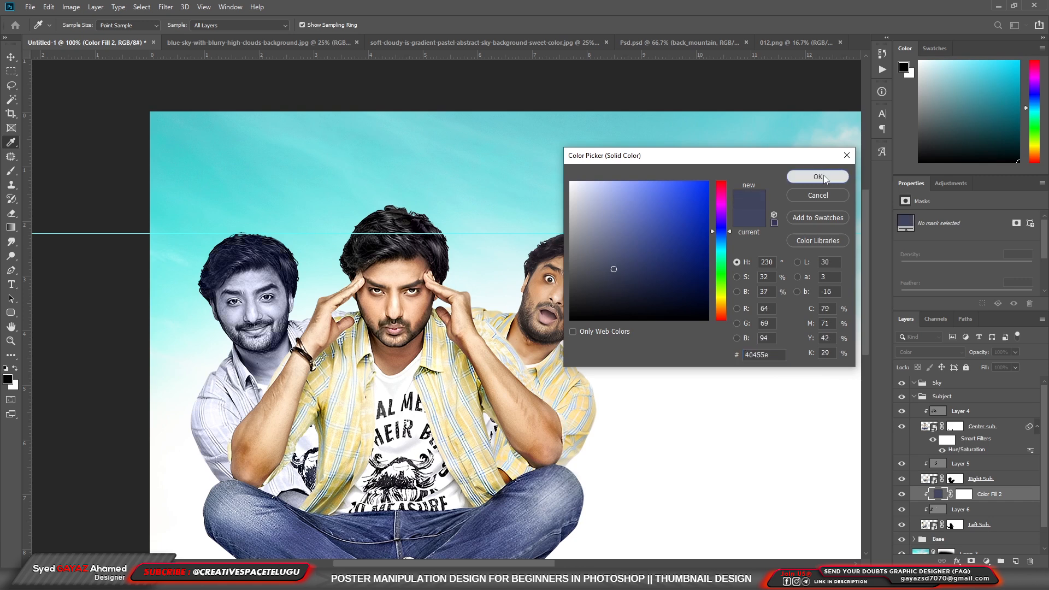
pyautogui.click(824, 177)
pyautogui.press('o')
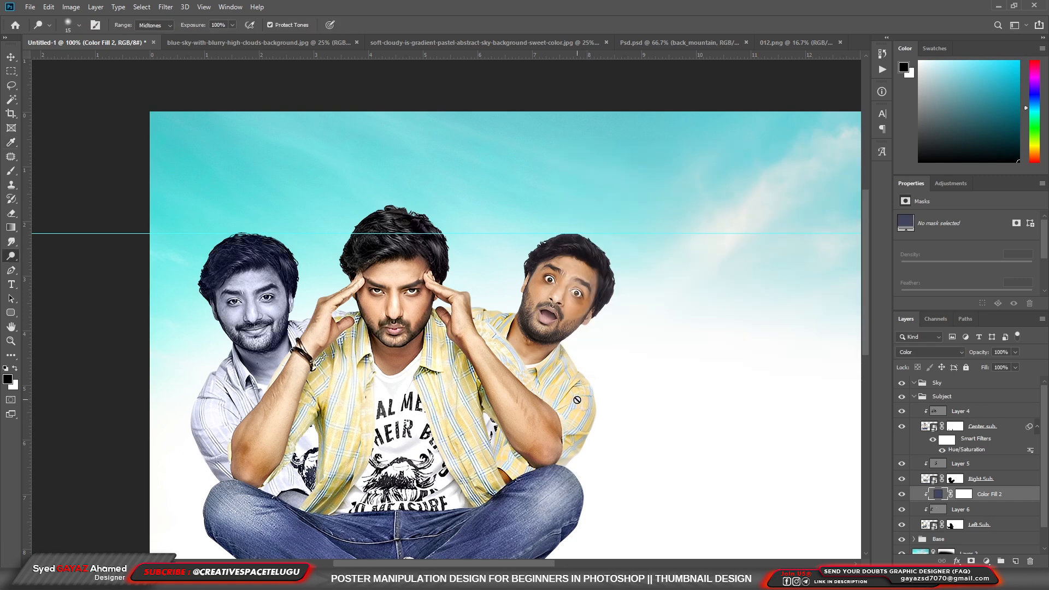
pyautogui.press('b')
pyautogui.rightClick(580, 293)
pyautogui.click(785, 63)
pyautogui.press('v')
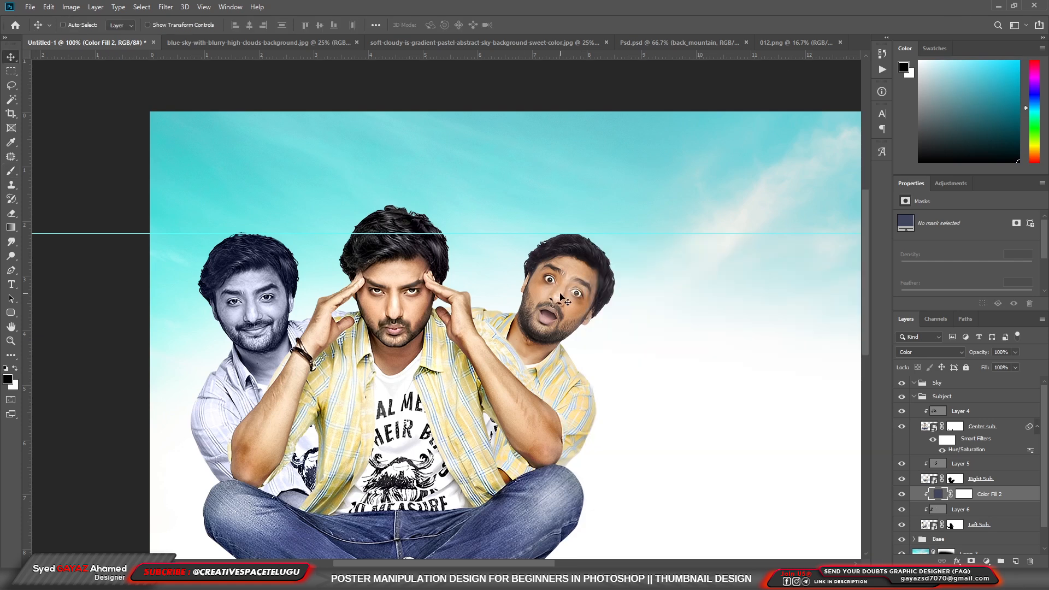
# Add a Solid Color fill layer above the surprised pose's Layer 5 in dark red, #5c1b1b
pyautogui.rightClick(562, 304)
pyautogui.click(580, 319)
pyautogui.click(986, 561)
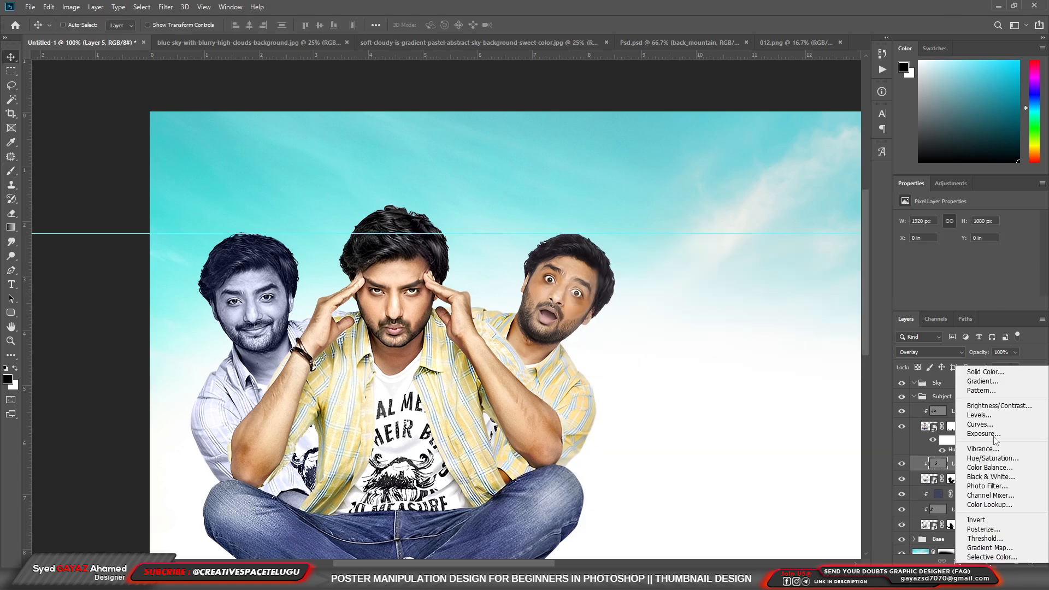
pyautogui.click(978, 375)
pyautogui.moveTo(681, 259); pyautogui.dragTo(634, 266)
pyautogui.click(818, 177)
# Set the red fill layer's blend mode to Color and clip it to Right Sub
pyautogui.click(929, 352)
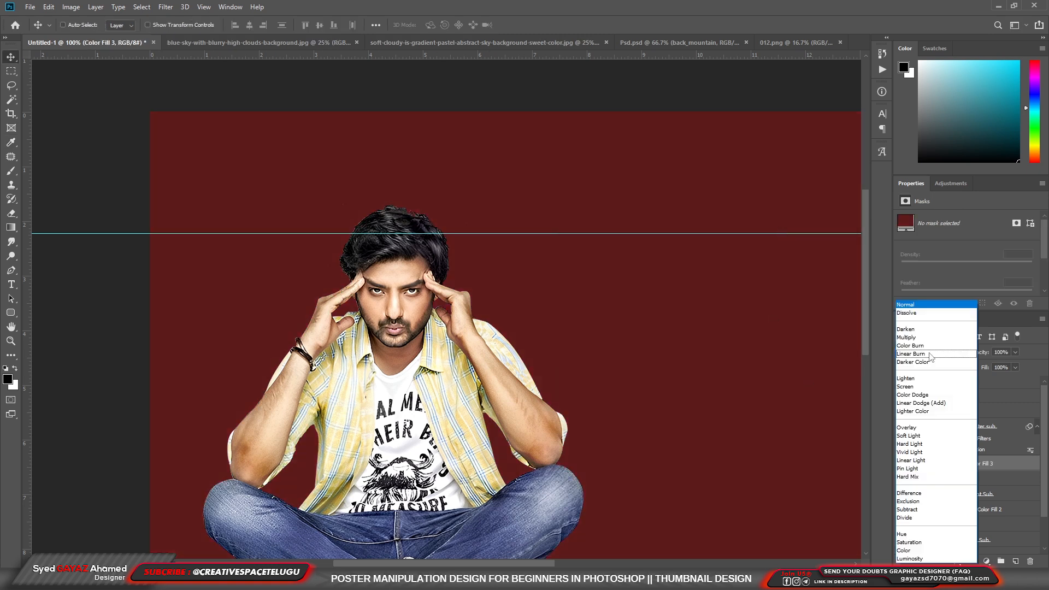
pyautogui.click(918, 560)
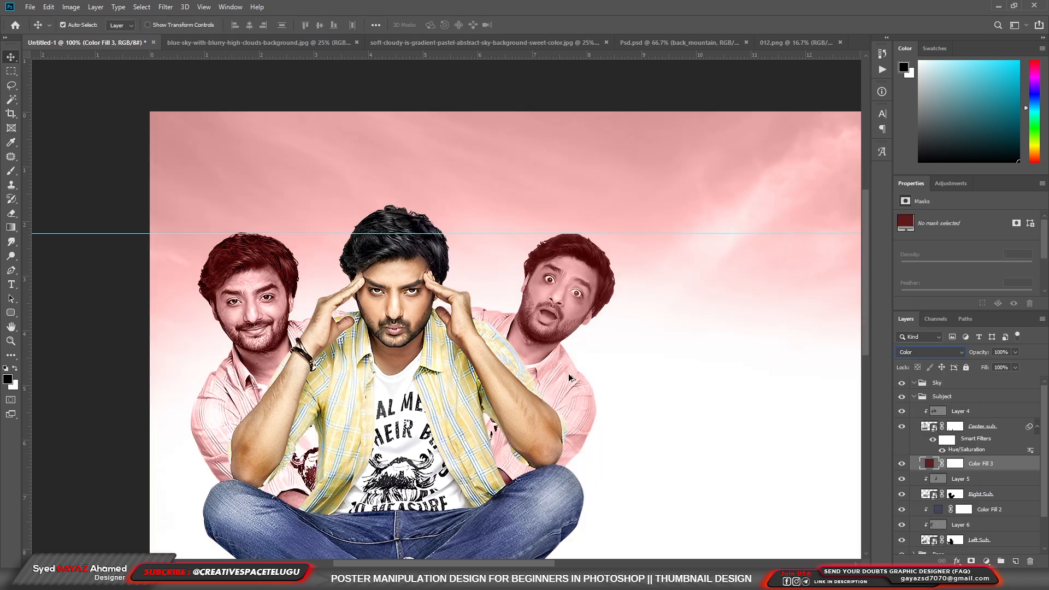
pyautogui.hotkey('ctrl', 'alt', 'g')
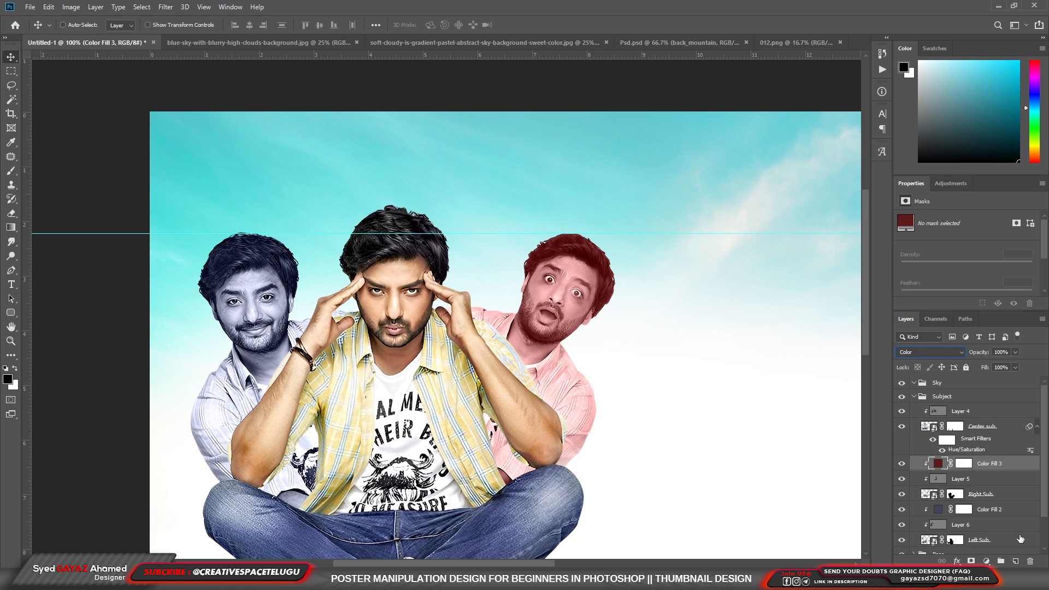
# Change the surprised pose's fill color on Color Fill 3 to an orange-brown
pyautogui.doubleClick(938, 464)
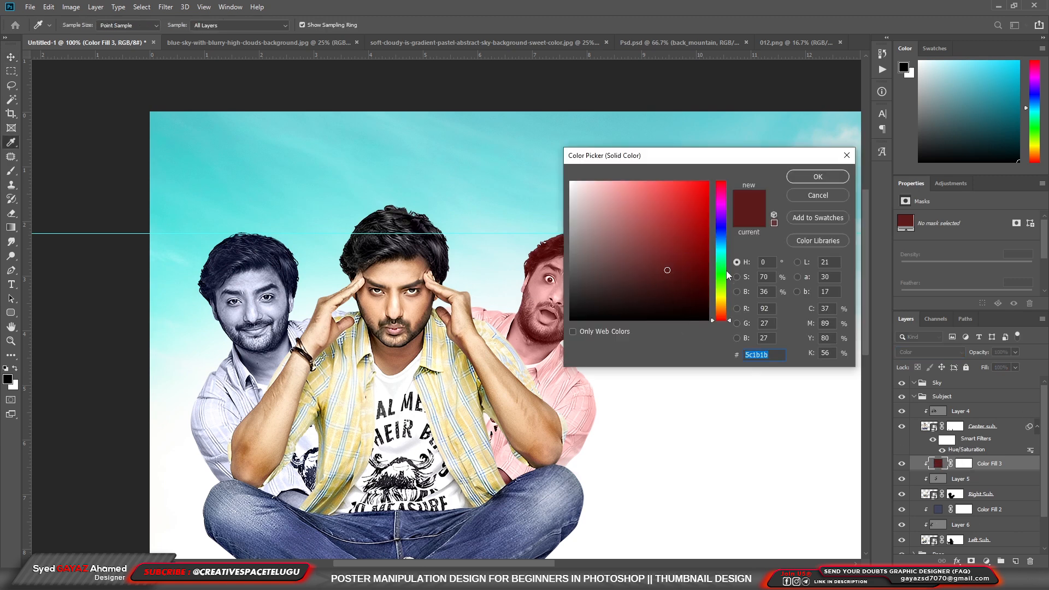
pyautogui.moveTo(736, 326); pyautogui.dragTo(732, 312)
pyautogui.click(649, 282)
pyautogui.moveTo(682, 283); pyautogui.dragTo(668, 264)
pyautogui.press('Return')
pyautogui.scroll(-1, 623, 437)
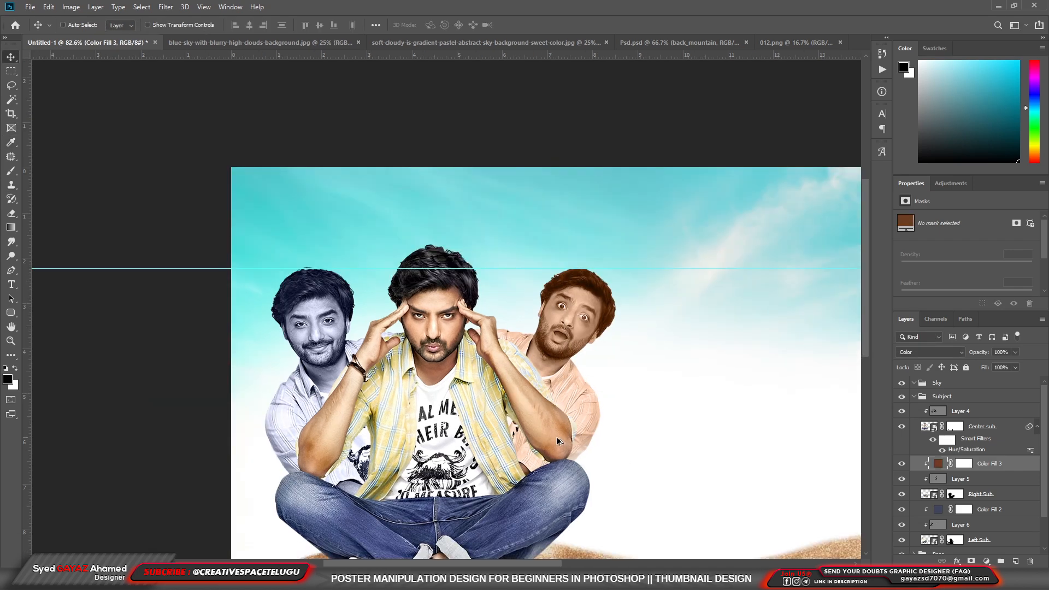
pyautogui.scroll(2, 538, 440)
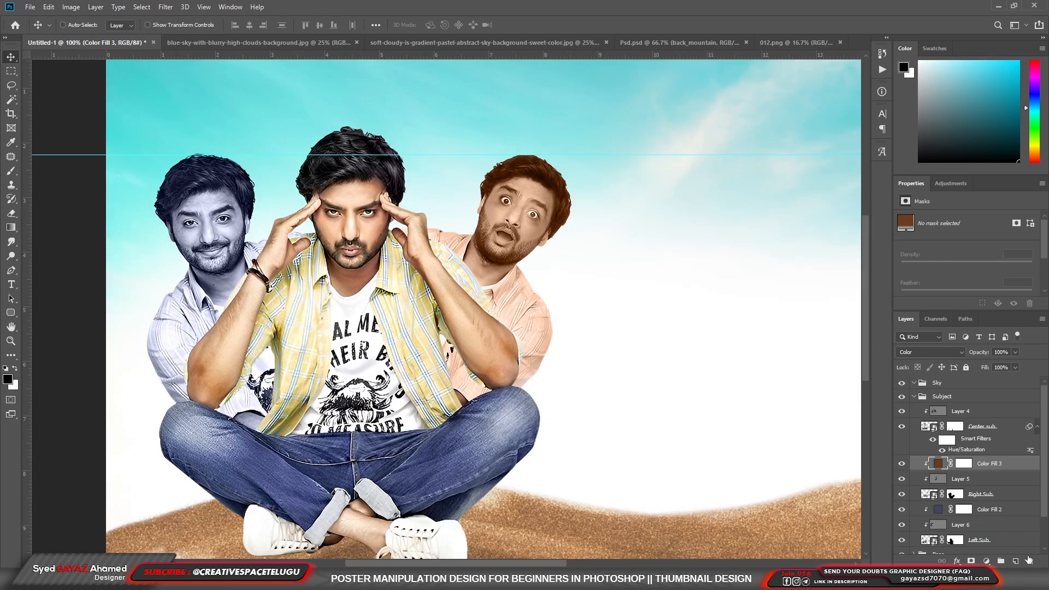
pyautogui.click(990, 564)
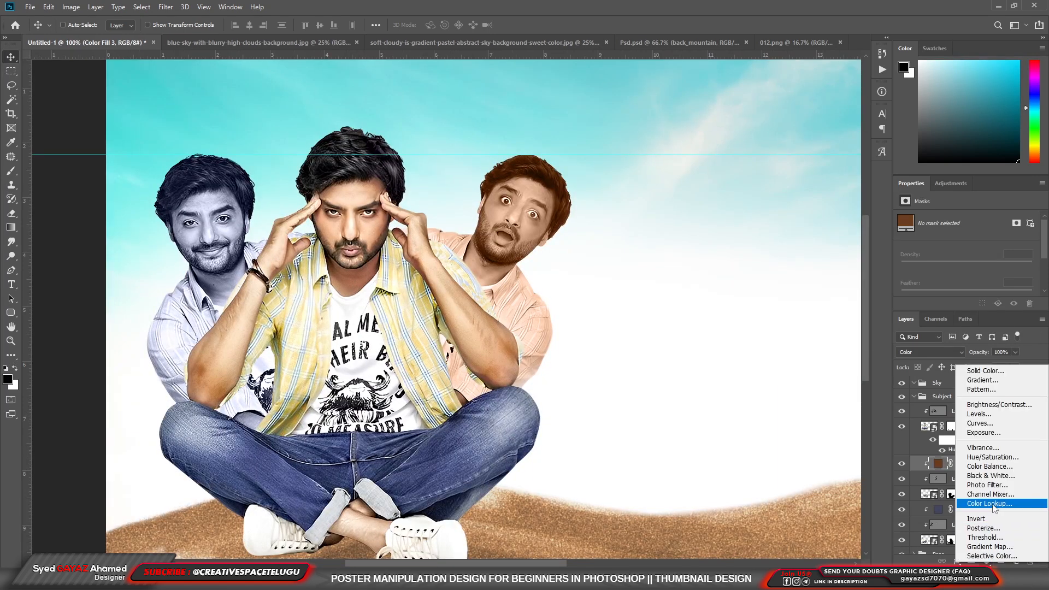
pyautogui.click(686, 320)
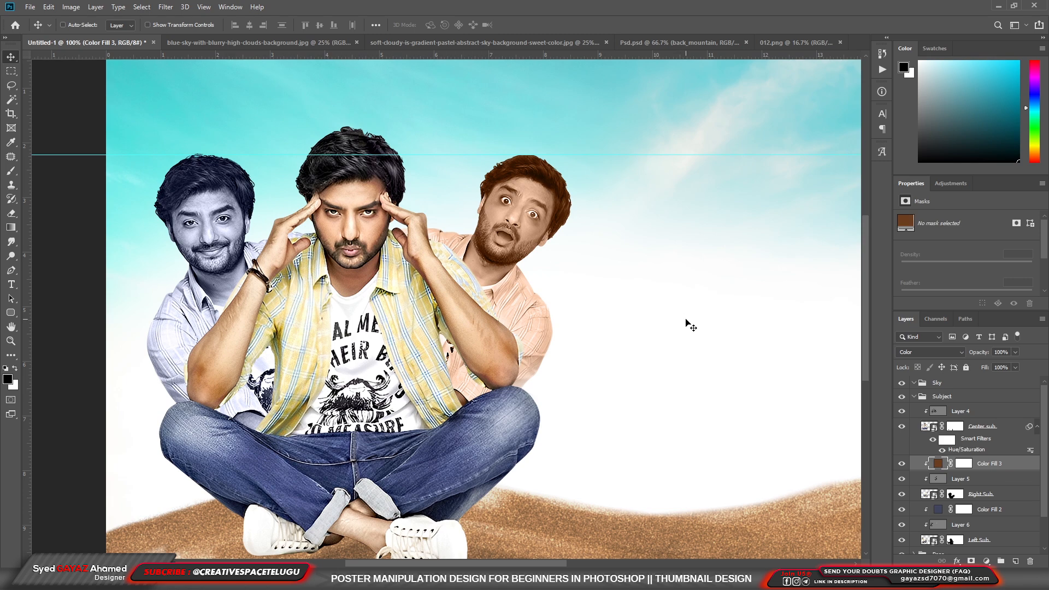
pyautogui.moveTo(687, 320); pyautogui.dragTo(683, 323)
pyautogui.scroll(-2, 328, 311)
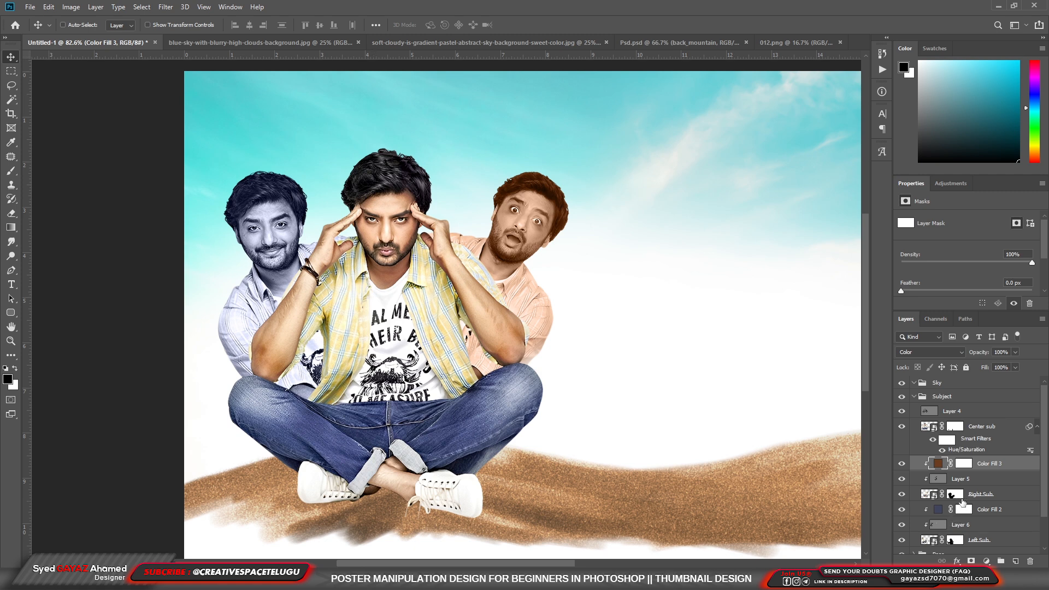
# Duplicate the Center sub layer and rasterize the duplicate into a plain pixel layer
pyautogui.click(984, 430)
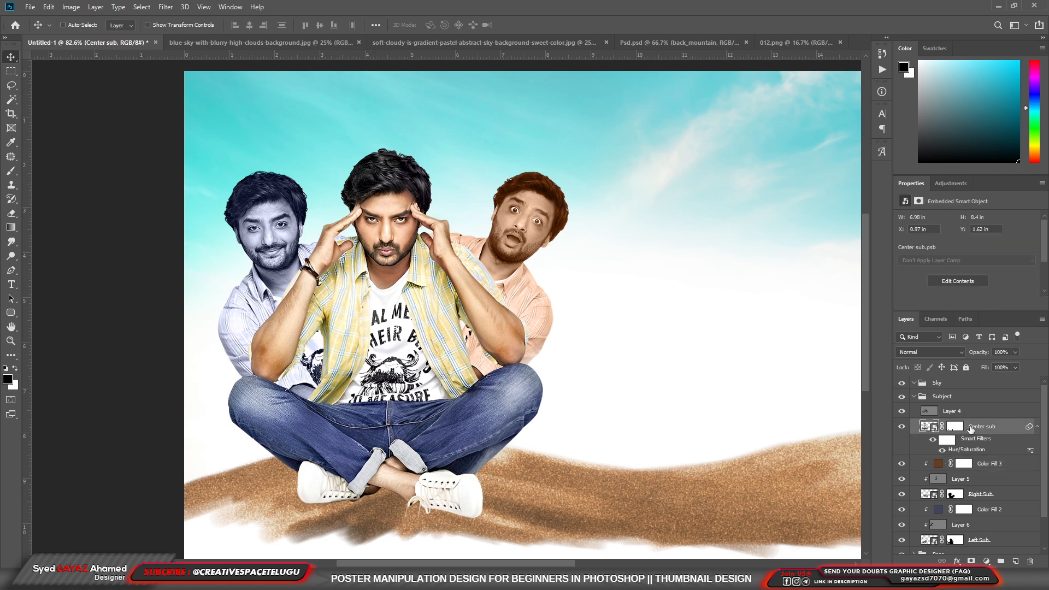
pyautogui.moveTo(715, 497); pyautogui.dragTo(716, 499)
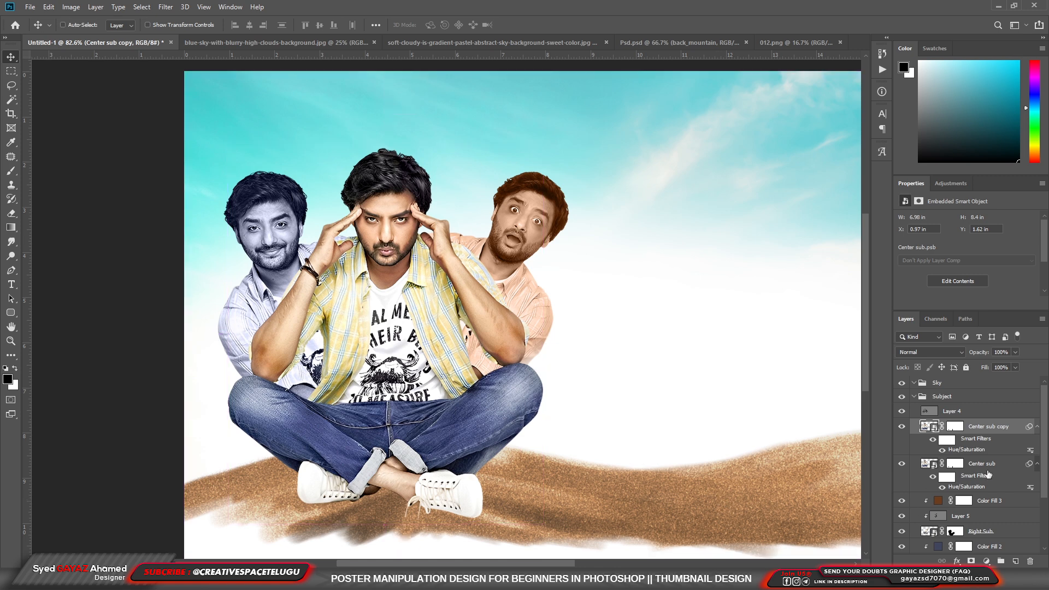
pyautogui.rightClick(988, 432)
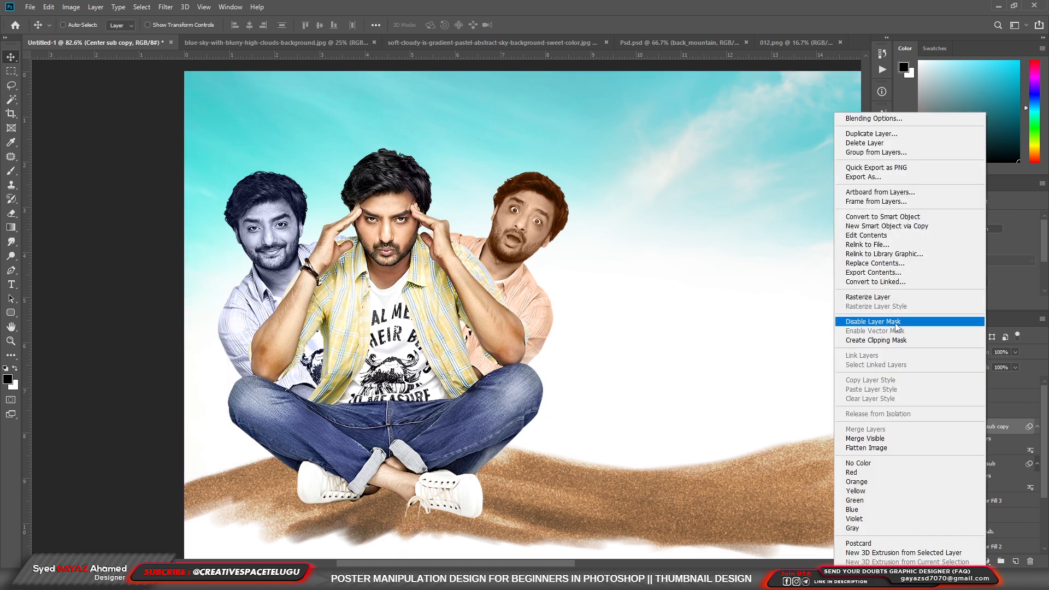
pyautogui.click(902, 302)
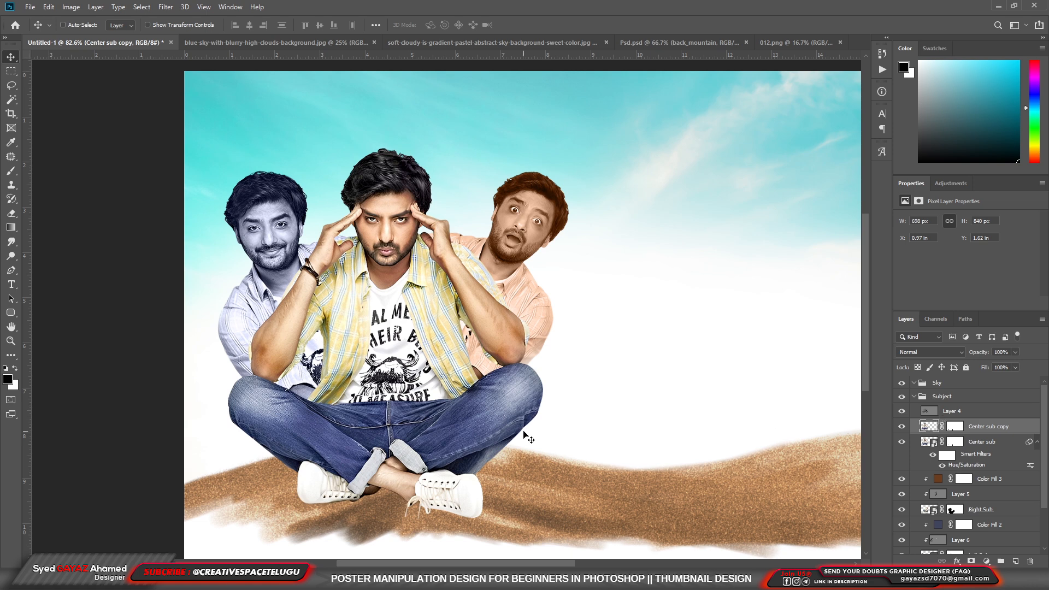
# Fill the Center sub copy's visible pixels with black and place the layer directly below Center sub
pyautogui.hotkey('shift', 'alt', 'BackSpace')
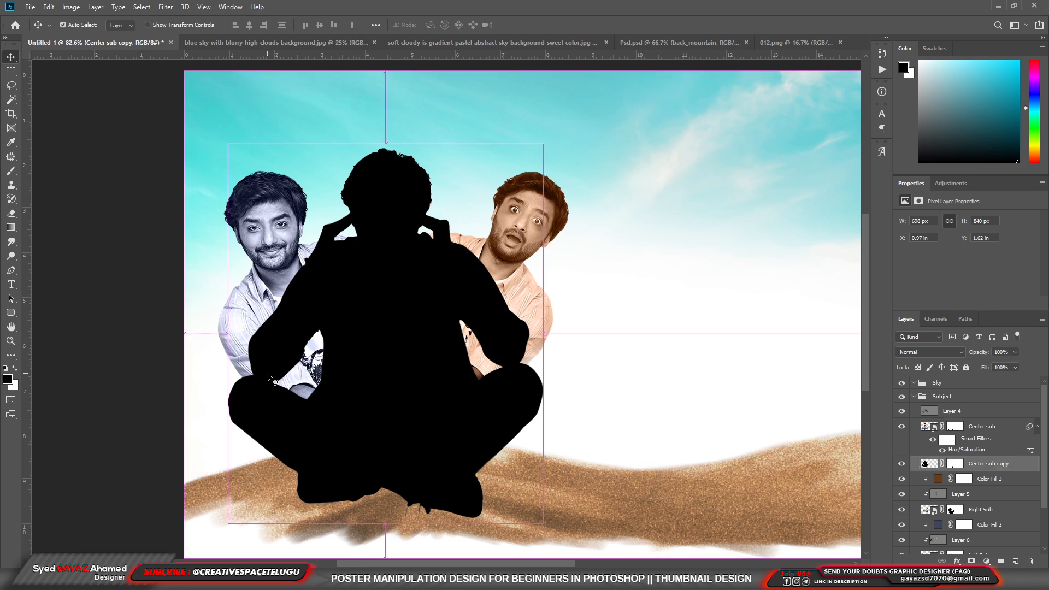
pyautogui.hotkey('ctrl', '[')
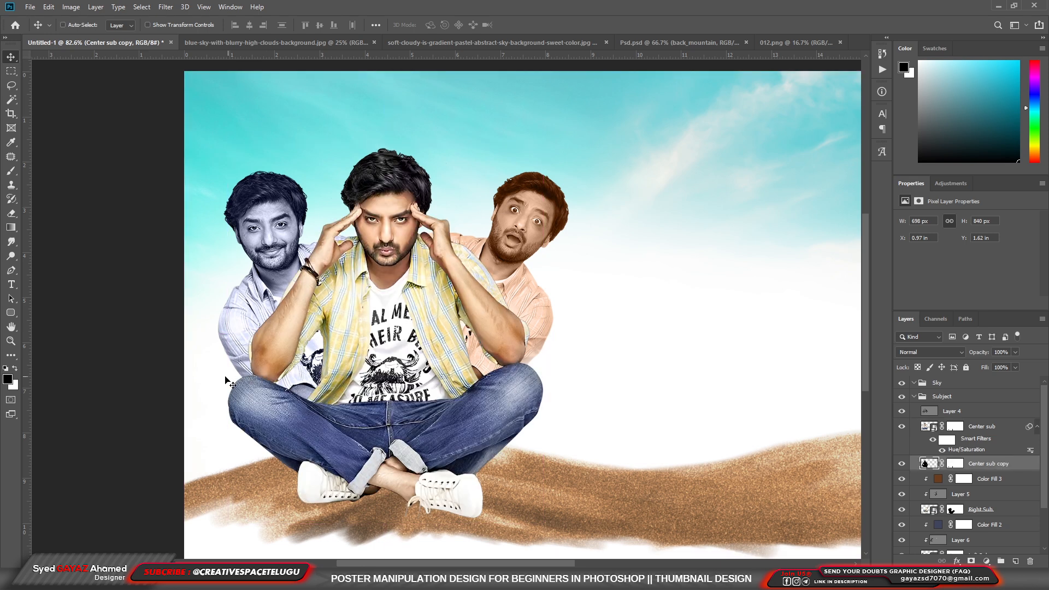
# Apply a Gaussian Blur with a 9.4 pixel radius to the black silhouette and set its opacity to 30%
pyautogui.click(164, 7)
pyautogui.moveTo(235, 130)
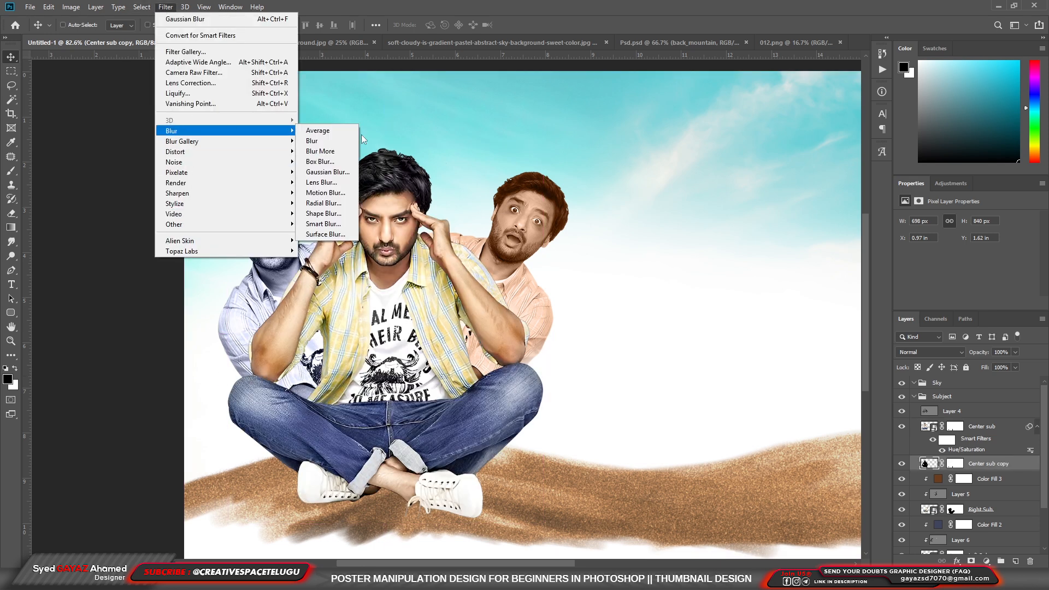
pyautogui.click(328, 171)
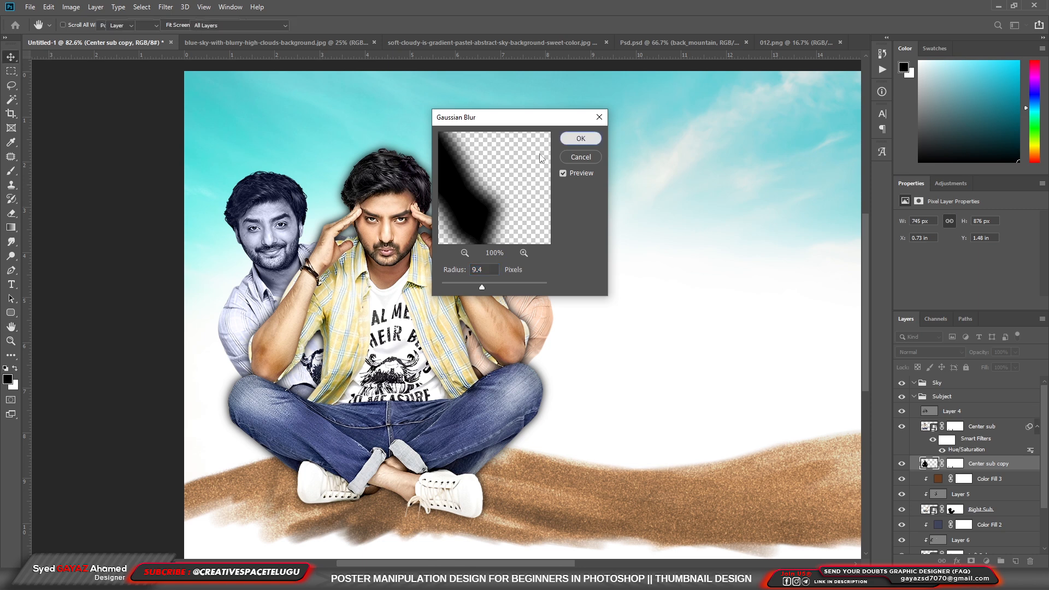
pyautogui.click(580, 138)
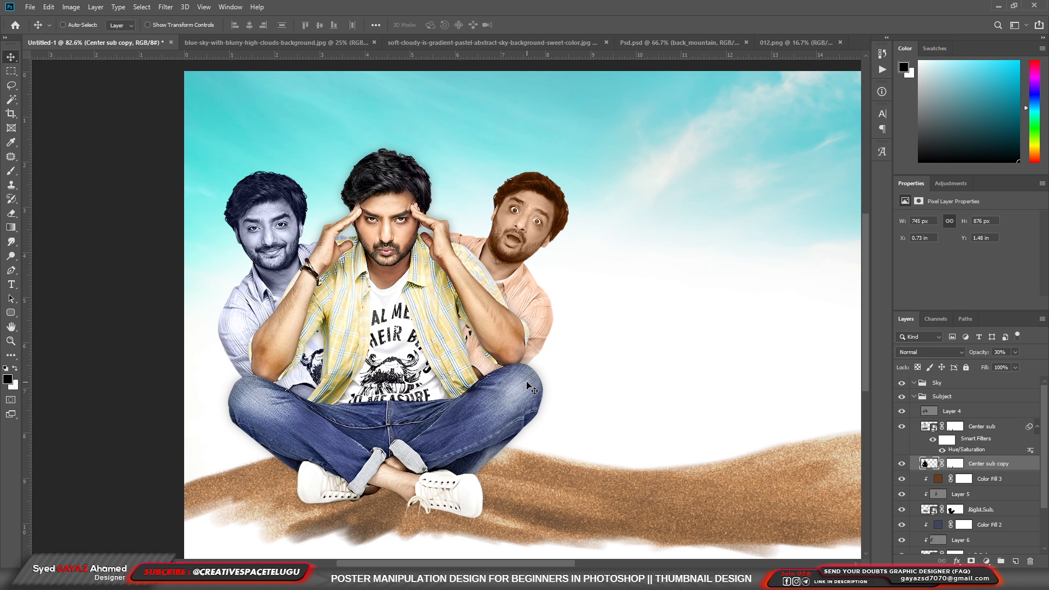
# Paint black on the Center sub copy's mask to remove the shadow outside the two side poses
pyautogui.click(956, 467)
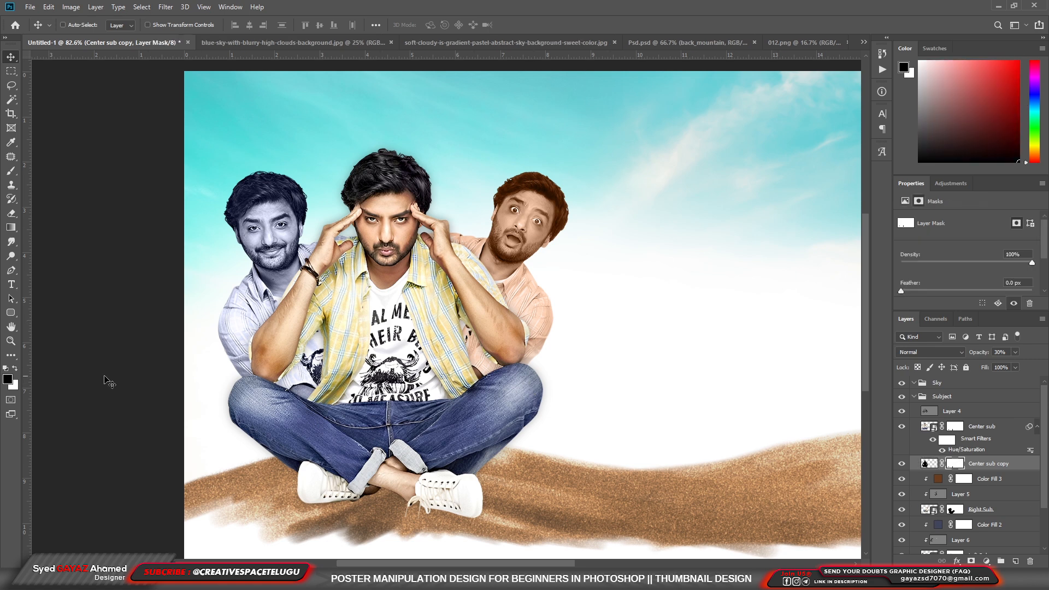
pyautogui.press('b')
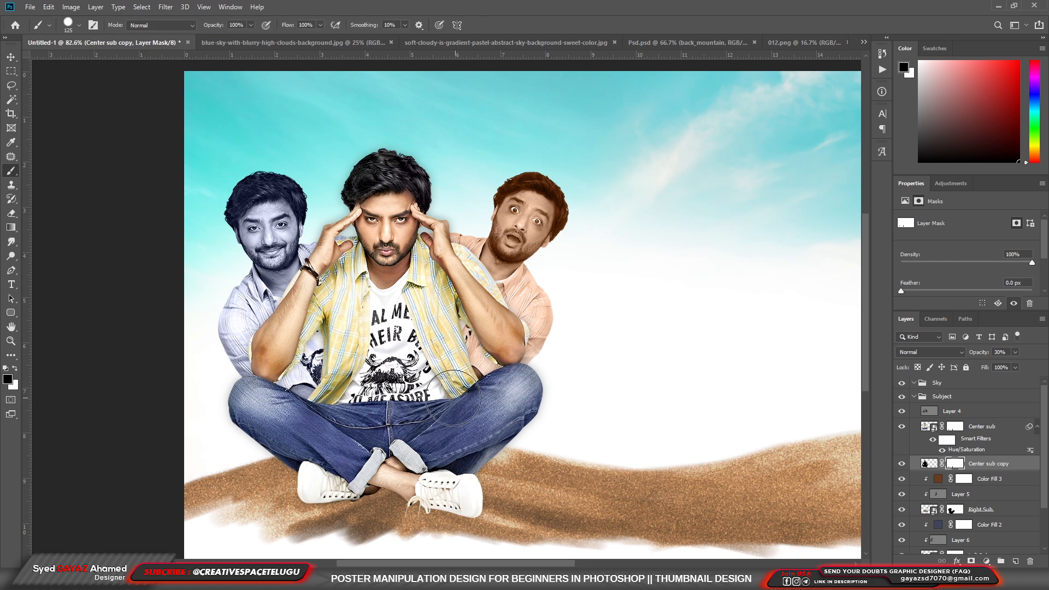
pyautogui.moveTo(382, 464)
pyautogui.mouseDown()
pyautogui.moveTo(334, 487)
pyautogui.moveTo(526, 488)
pyautogui.moveTo(262, 504)
pyautogui.moveTo(457, 512)
pyautogui.moveTo(509, 470)
pyautogui.moveTo(552, 397)
pyautogui.mouseUp()
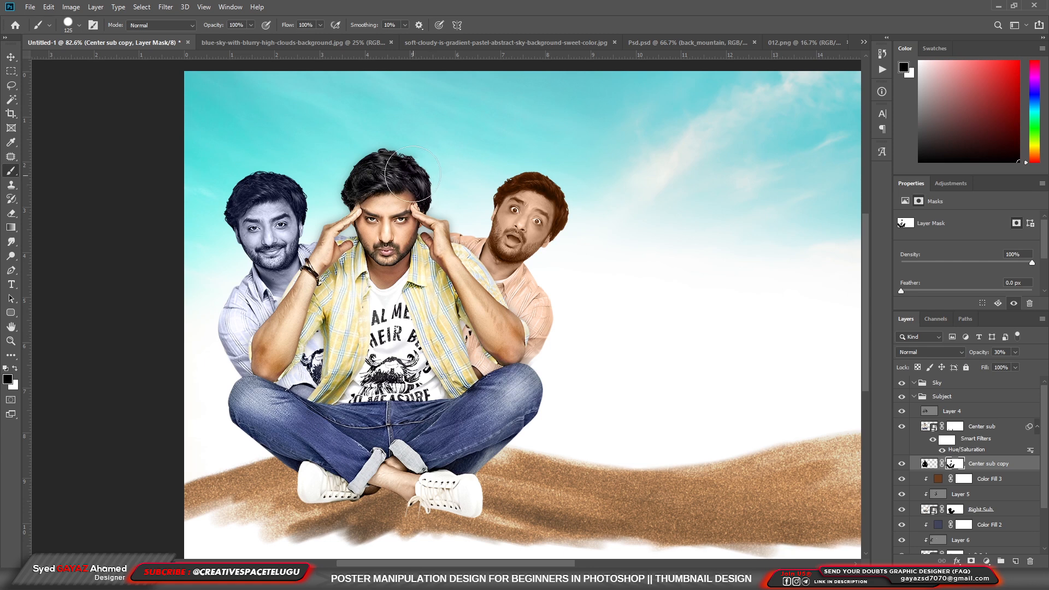
pyautogui.press('[')
pyautogui.press('[')
pyautogui.press('[')
pyautogui.press('[')
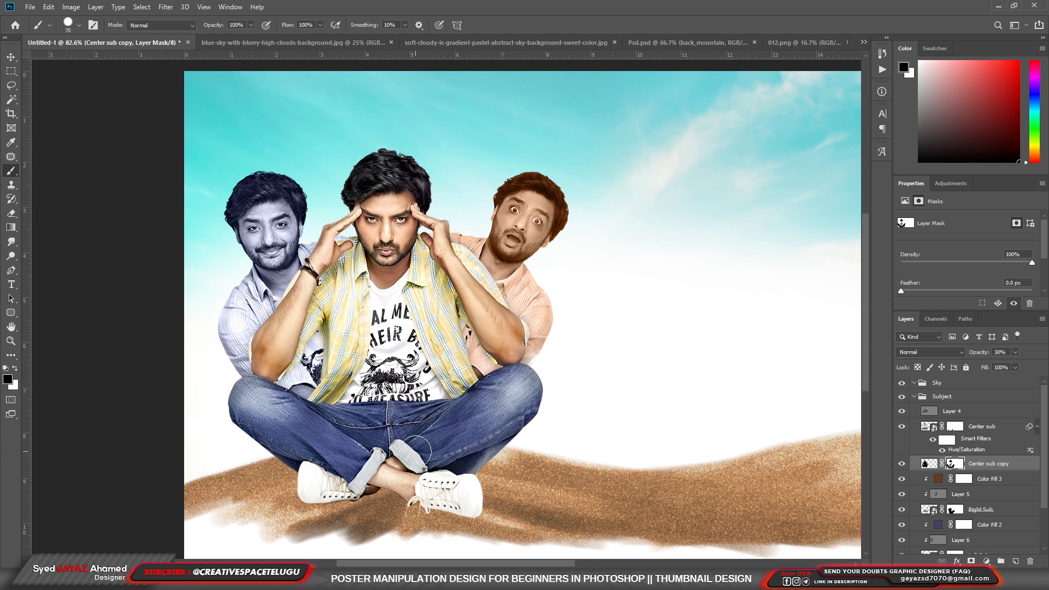
# Set the silhouette shadow layer's opacity to 50% and collapse the Subject group
pyautogui.press('v')
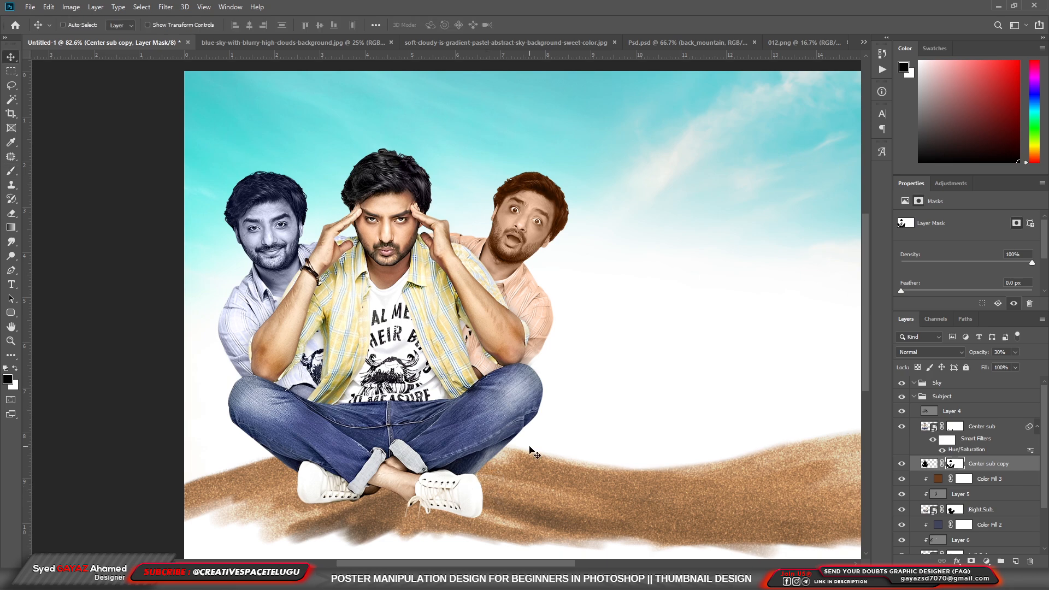
pyautogui.press('5')
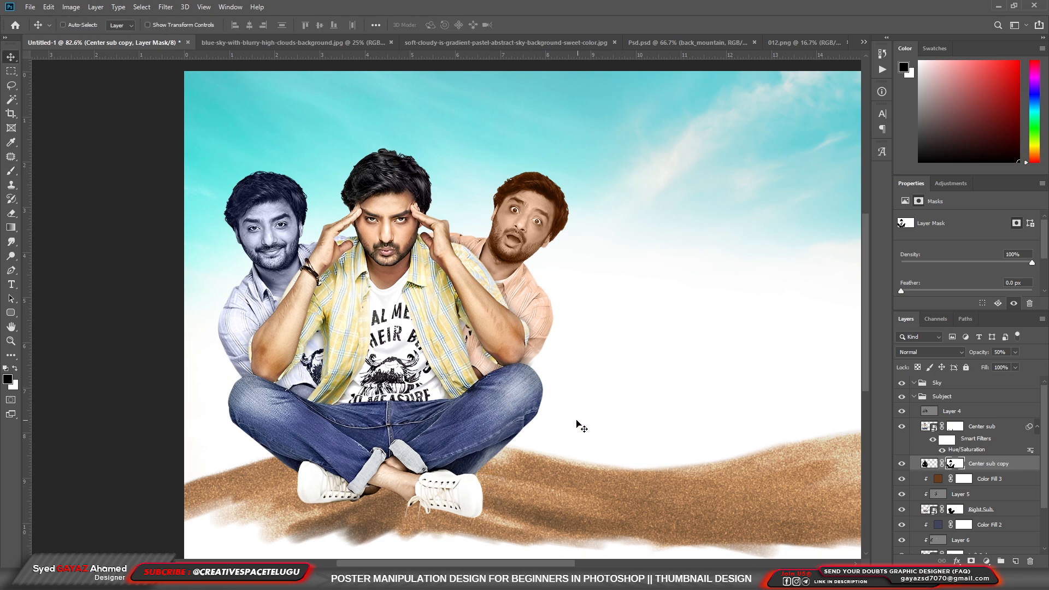
pyautogui.scroll(-3, 563, 427)
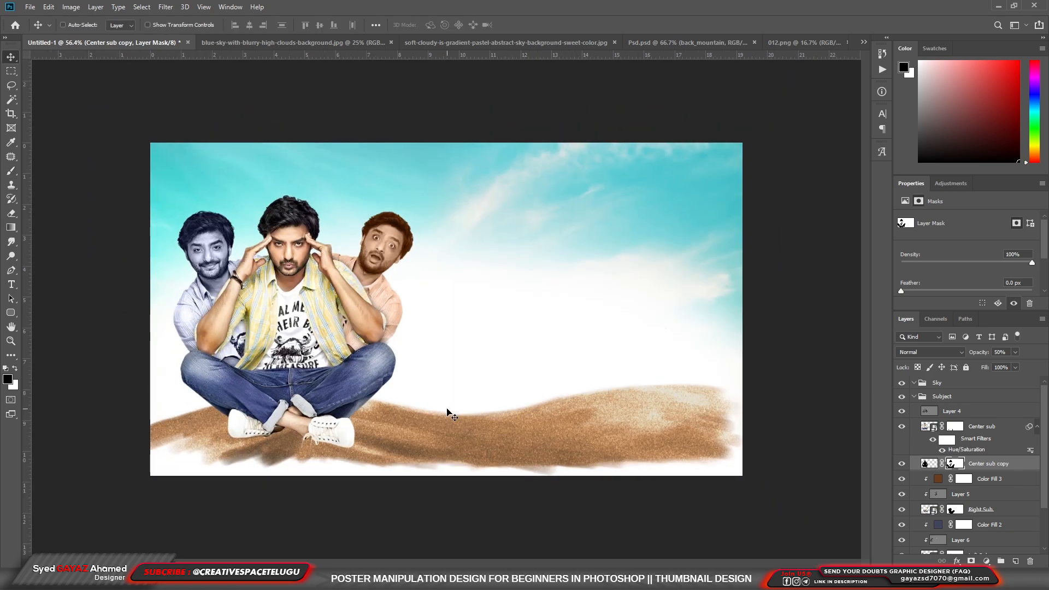
pyautogui.scroll(-1, 446, 413)
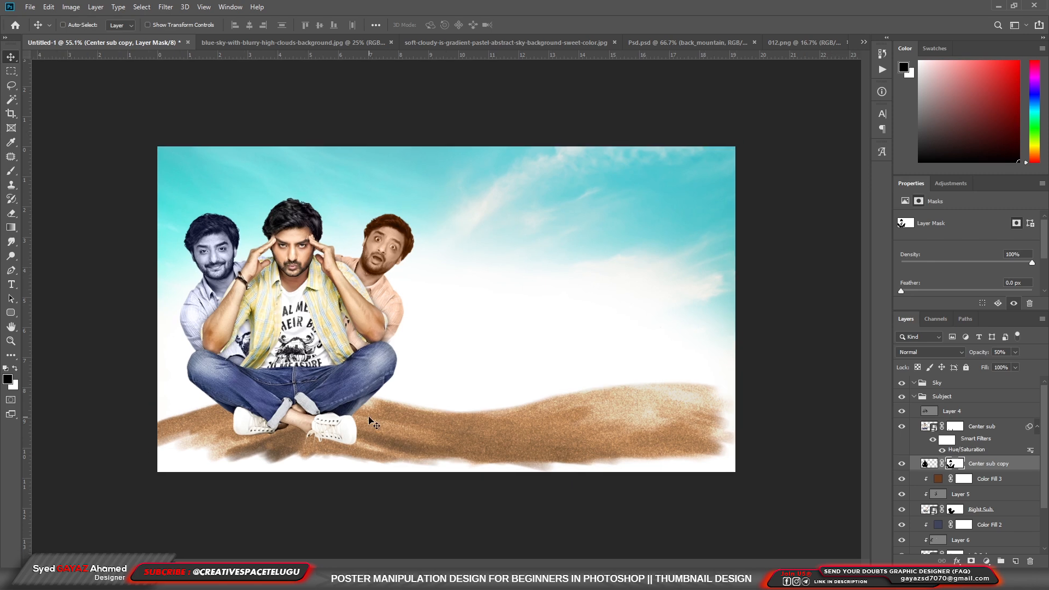
pyautogui.click(914, 397)
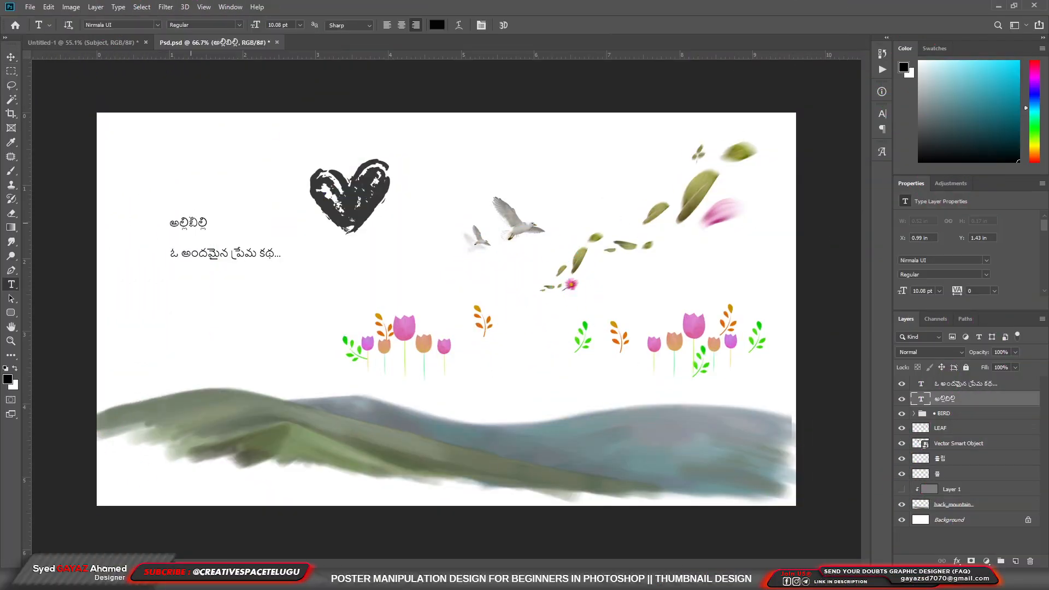
# Cut the word అల్లి from the title text in Psd.psd and paste it as a new text layer in Untitled-1
pyautogui.moveTo(182, 223); pyautogui.dragTo(173, 223)
pyautogui.click(173, 223)
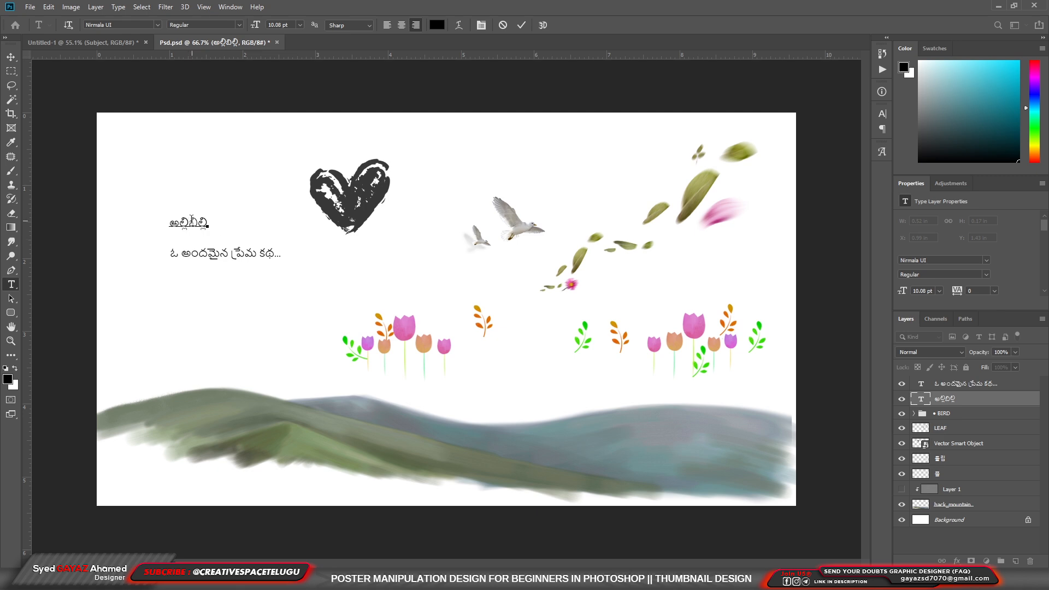
pyautogui.doubleClick(188, 222)
pyautogui.press('BackSpace')
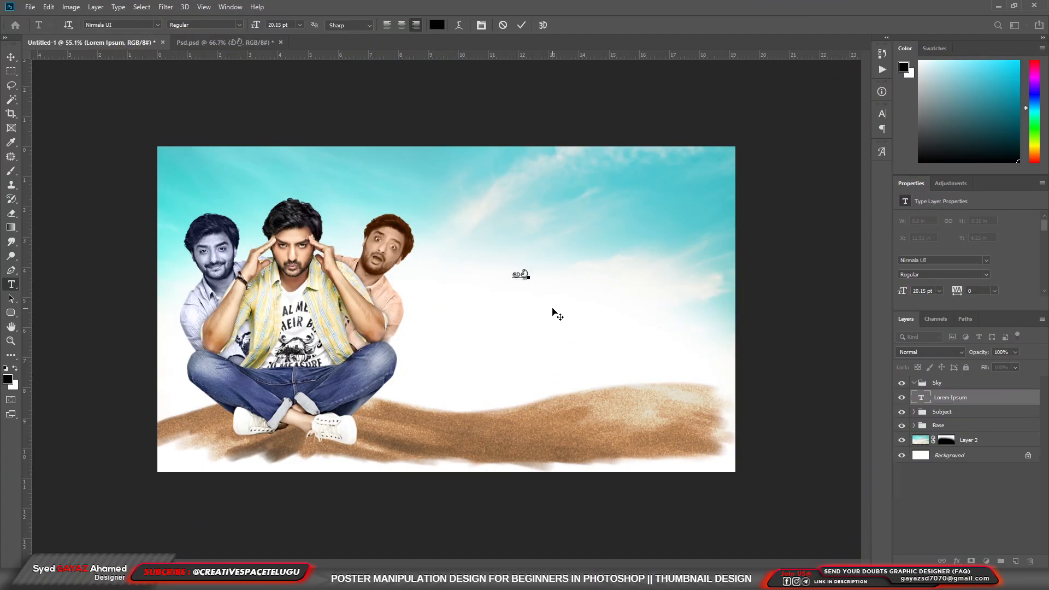
pyautogui.hotkey('ctrl', 'Return')
# Scale the అల్లి text up to about 115 pt in the empty sky area beside the poses
pyautogui.hotkey('ctrl', 't')
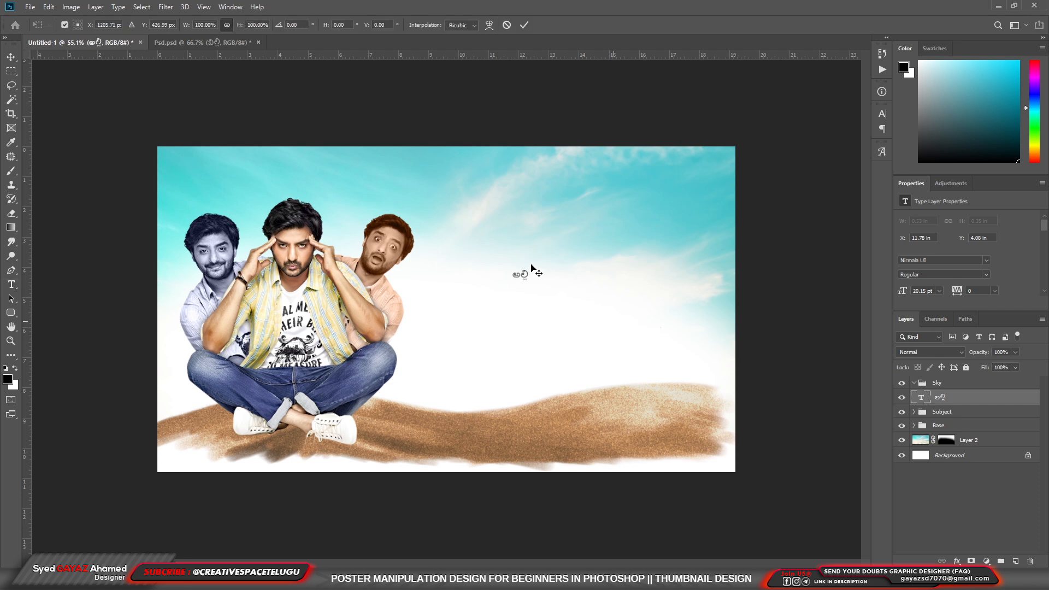
pyautogui.moveTo(528, 268); pyautogui.dragTo(561, 239)
pyautogui.press('Return')
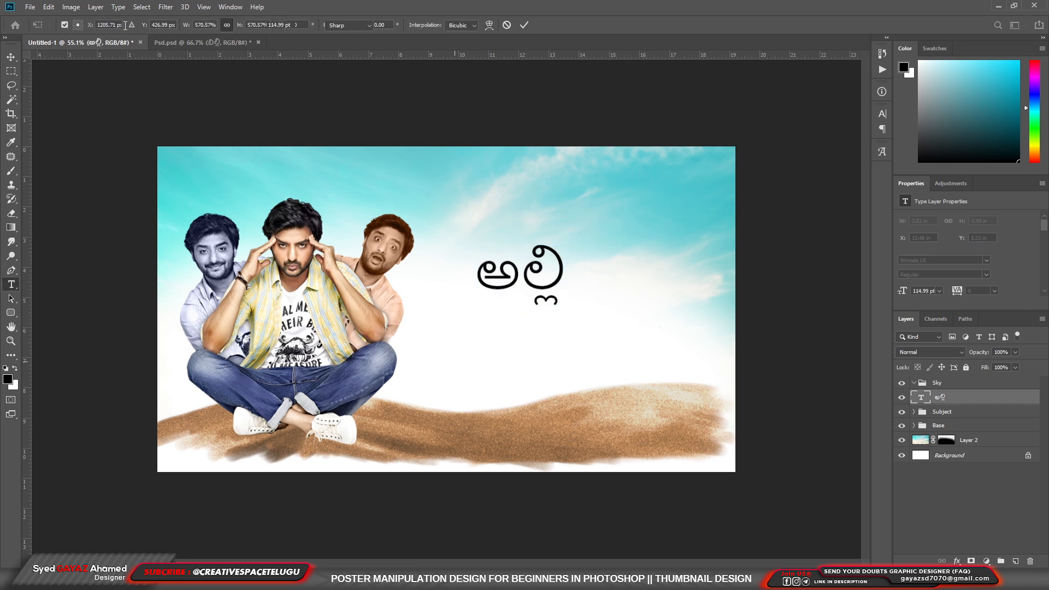
# Set the అల్లి text's font to GIST-TLOTManu
pyautogui.click(146, 23)
pyautogui.click(158, 26)
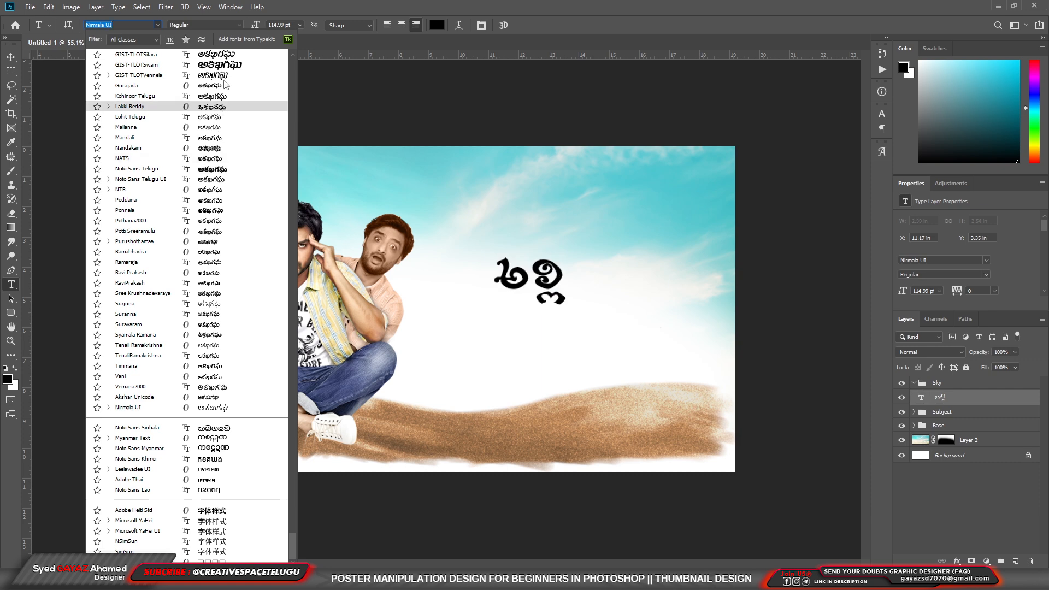
pyautogui.scroll(2, 224, 77)
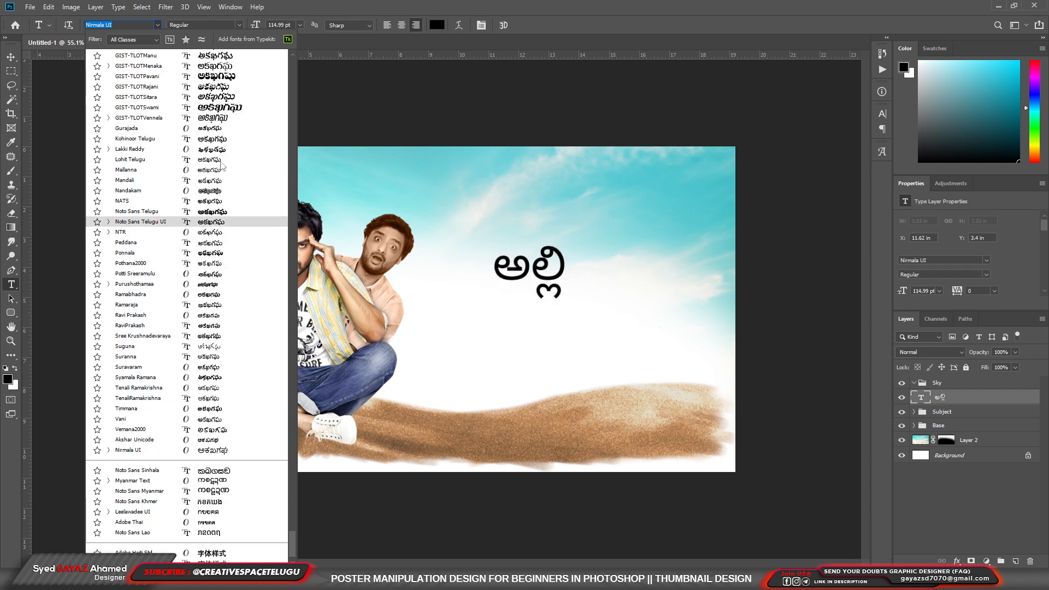
pyautogui.click(227, 57)
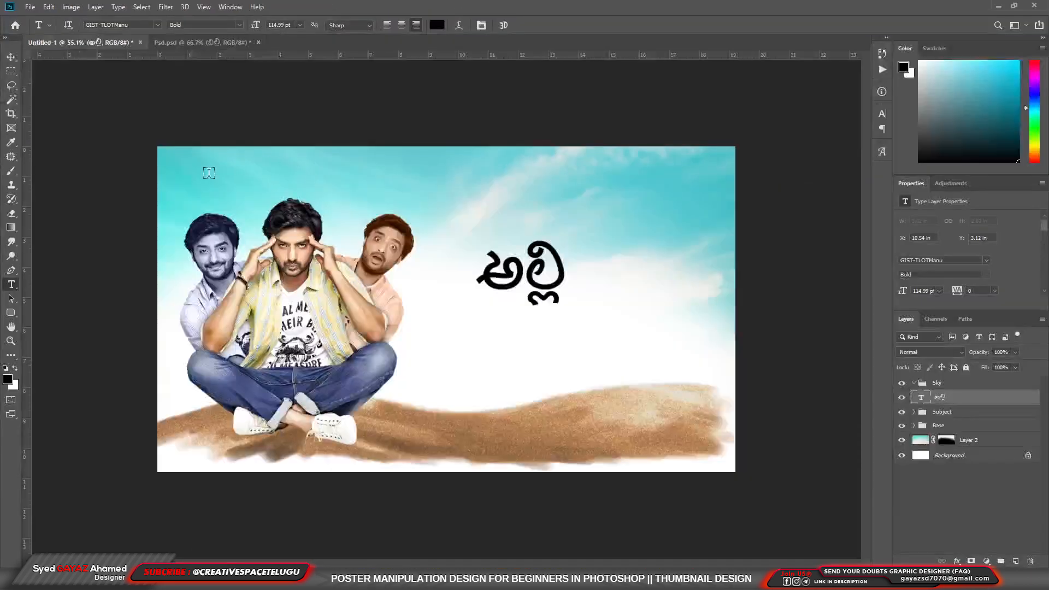
# Add the text "Billy" below the Telugu word and scale it up to about 124 pt
pyautogui.click(500, 349)
pyautogui.write('B')
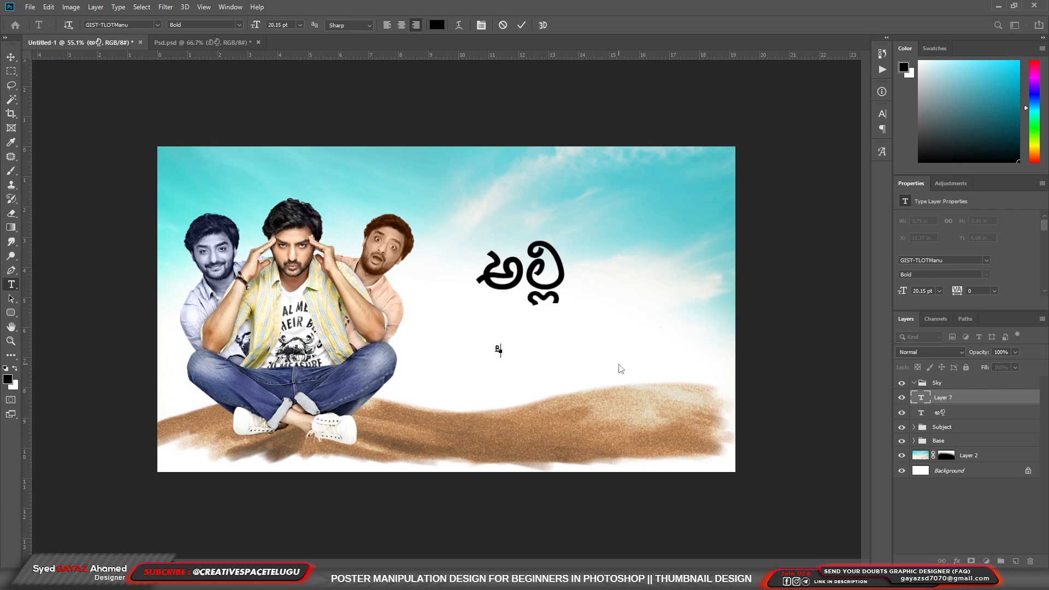
pyautogui.write('illy')
pyautogui.hotkey('ctrl', 'Return')
pyautogui.hotkey('ctrl', 't')
pyautogui.moveTo(501, 343); pyautogui.dragTo(546, 304)
pyautogui.press('Return')
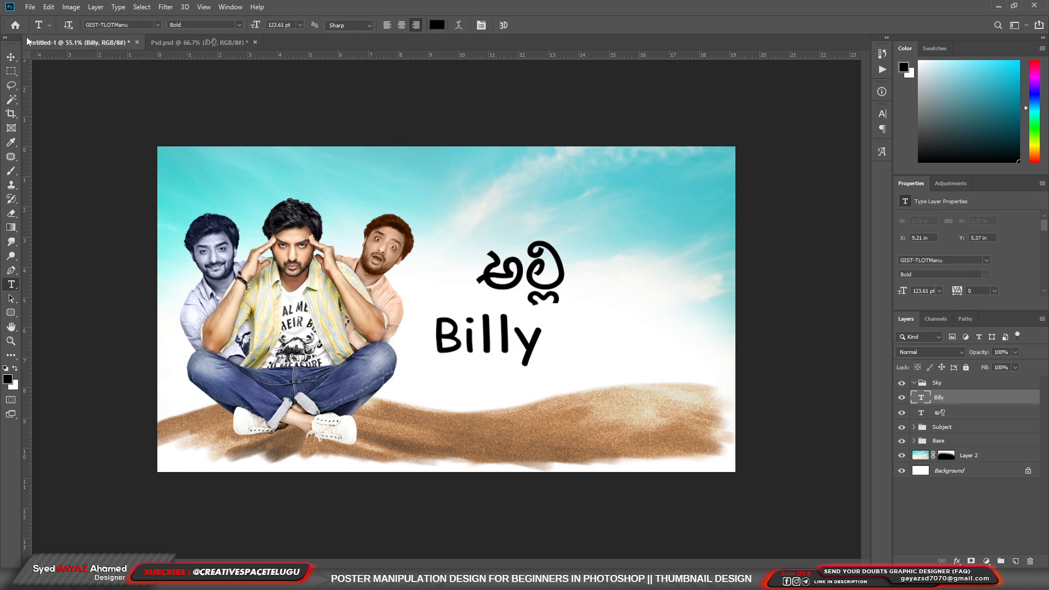
# Set the Billy text's font to Lilly and move it up close beneath the Telugu word
pyautogui.click(135, 21)
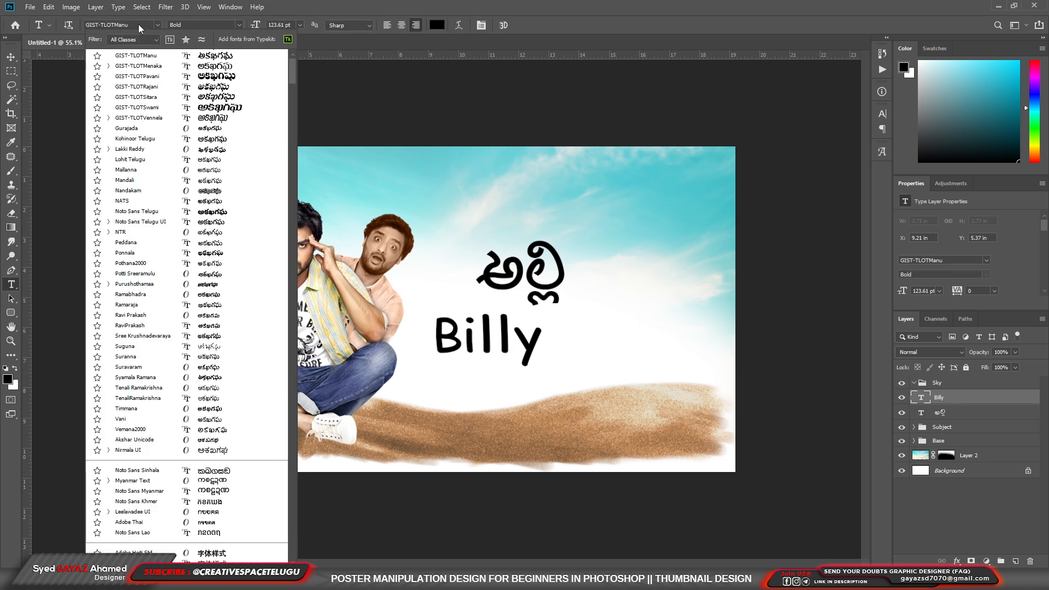
pyautogui.click(136, 27)
pyautogui.click(136, 26)
pyautogui.click(136, 25)
pyautogui.press('BackSpace')
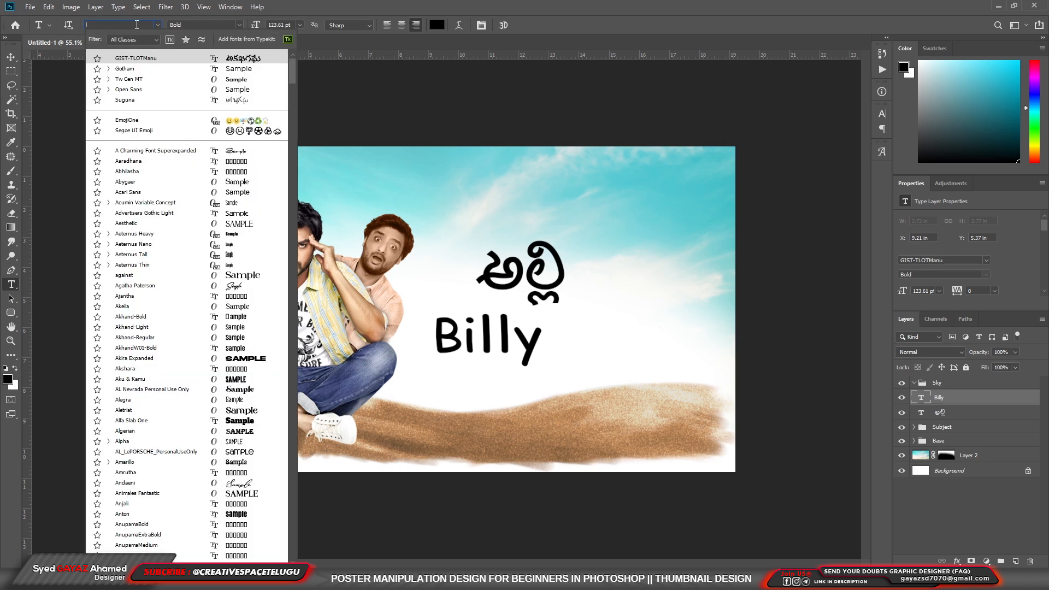
pyautogui.write('Lilly')
pyautogui.press('Return')
pyautogui.press('v')
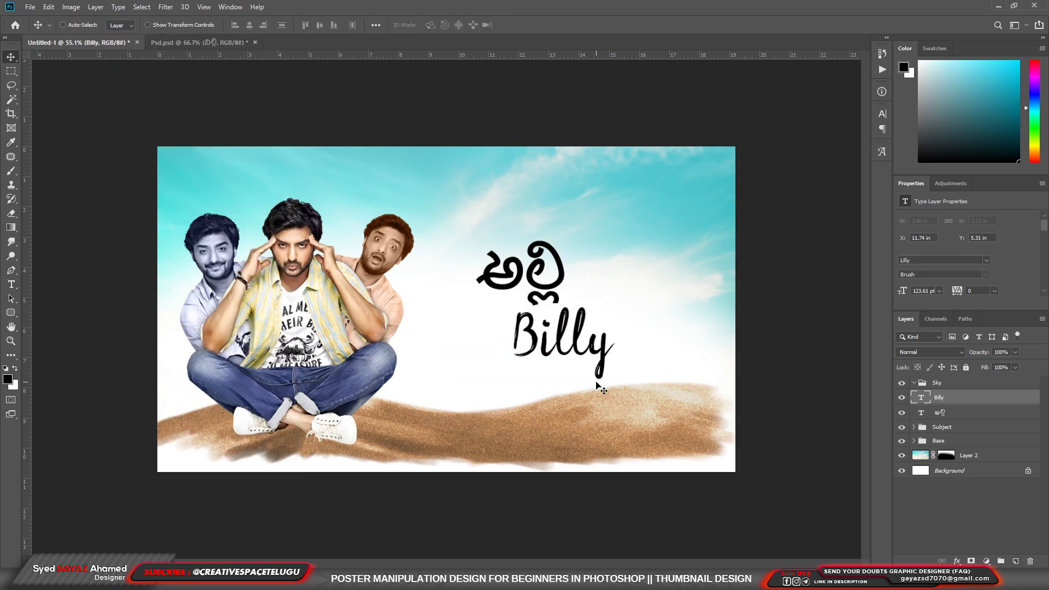
pyautogui.moveTo(591, 334); pyautogui.dragTo(586, 332)
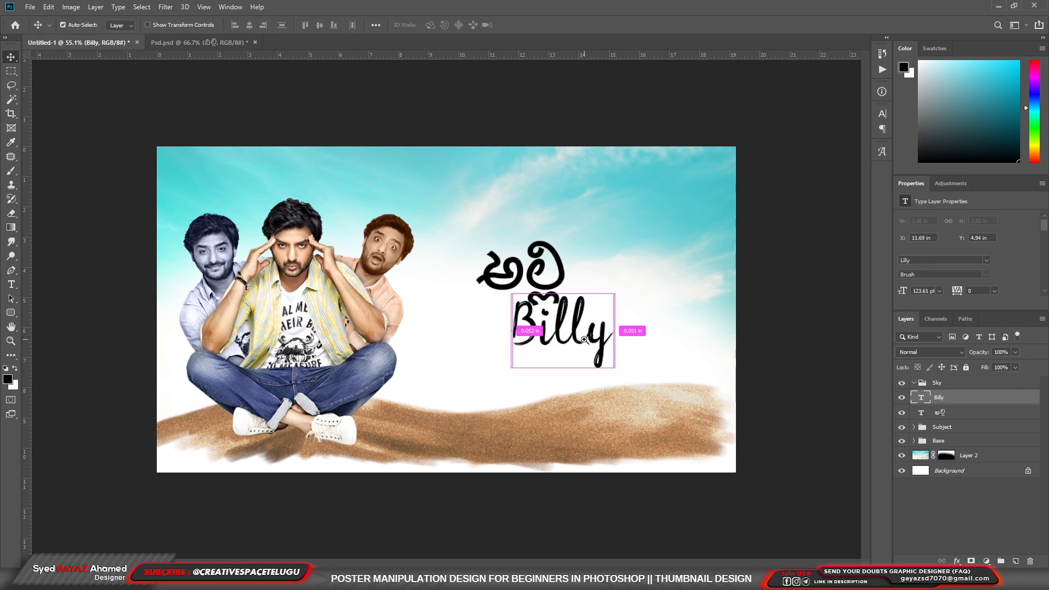
# Scale the అల్లి text down to about 81% and position it just above Billy
pyautogui.keyDown('ctrl'); pyautogui.click(584, 340); pyautogui.keyUp('ctrl')
pyautogui.keyDown('ctrl'); pyautogui.click(583, 340); pyautogui.keyUp('ctrl')
pyautogui.keyDown('ctrl'); pyautogui.click(583, 340); pyautogui.keyUp('ctrl')
pyautogui.rightClick(540, 173)
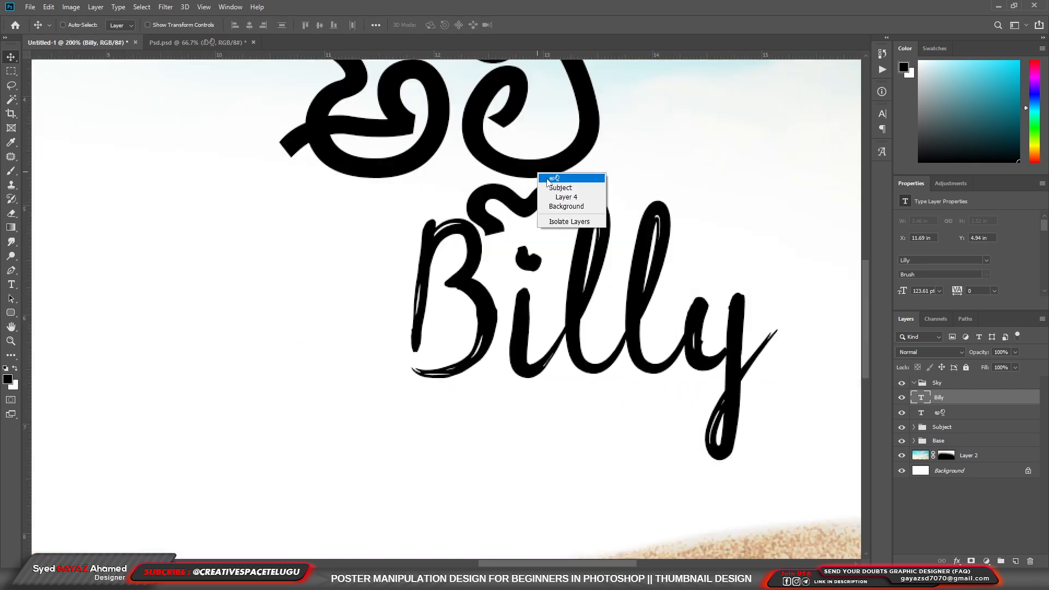
pyautogui.click(545, 178)
pyautogui.hotkey('ctrl', 't')
pyautogui.scroll(-2, 511, 215)
pyautogui.moveTo(584, 287); pyautogui.dragTo(560, 264)
pyautogui.moveTo(514, 166); pyautogui.dragTo(528, 178)
pyautogui.press('Return')
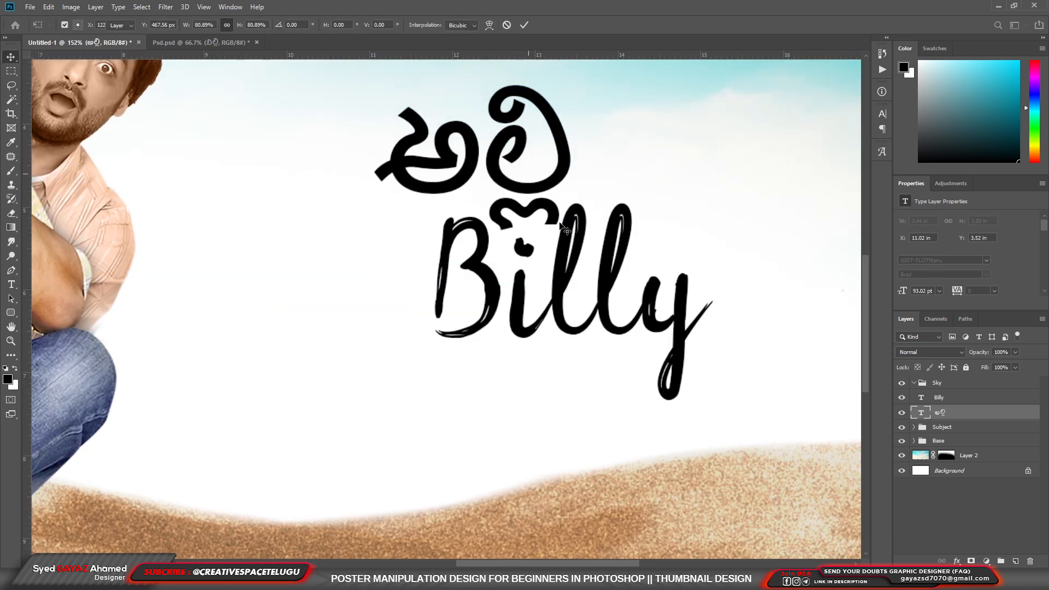
# Scale the Telugu and Billy text layers together to about 124% and rotate them about -8°
pyautogui.scroll(2, 560, 295)
pyautogui.scroll(-8, 560, 295)
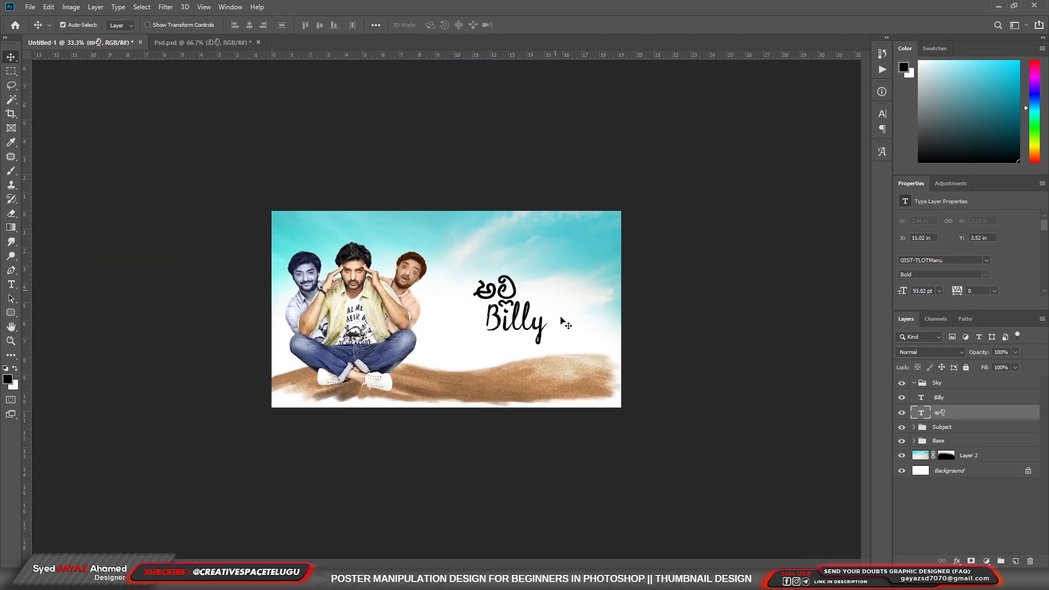
pyautogui.rightClick(504, 321)
pyautogui.click(511, 326)
pyautogui.keyDown('ctrl'); pyautogui.keyDown('shift'); pyautogui.click(511, 327); pyautogui.keyUp('shift'); pyautogui.keyUp('ctrl')
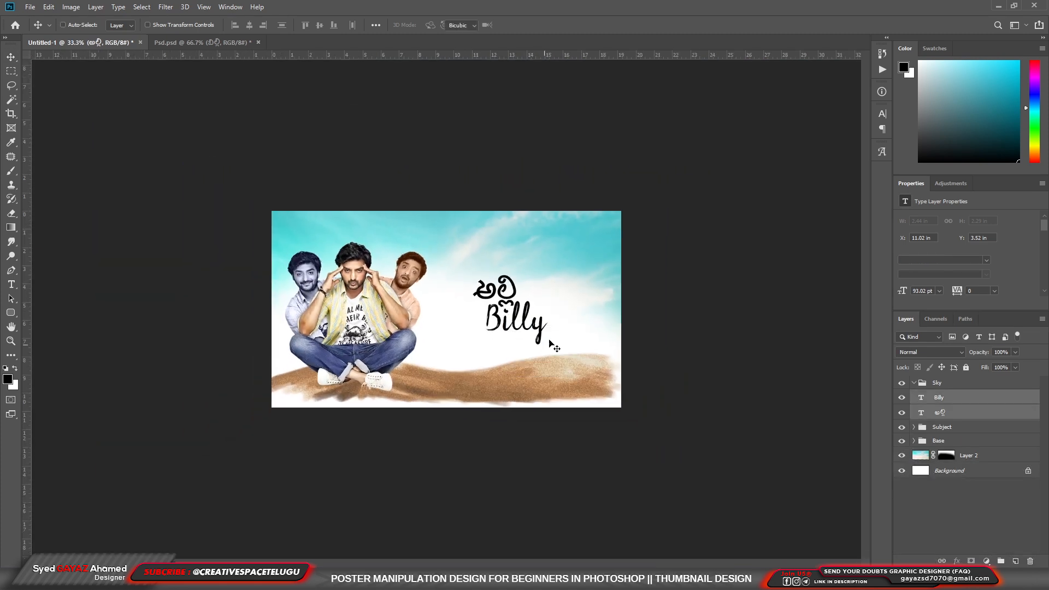
pyautogui.hotkey('ctrl', 't')
pyautogui.moveTo(548, 353); pyautogui.dragTo(570, 364)
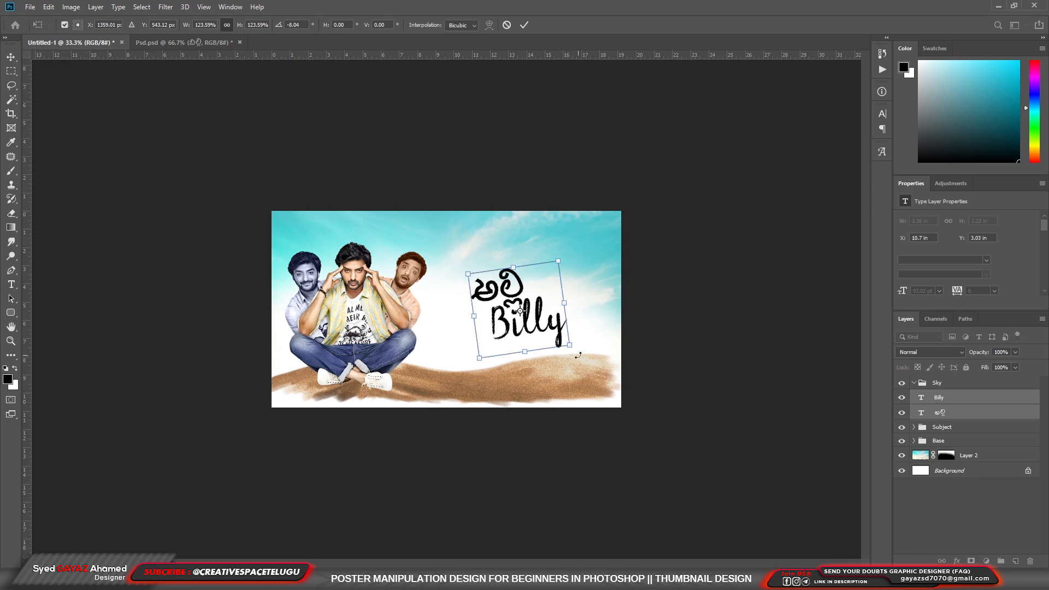
pyautogui.press('Return')
pyautogui.moveTo(496, 307); pyautogui.dragTo(505, 318)
pyautogui.moveTo(585, 325); pyautogui.dragTo(581, 307)
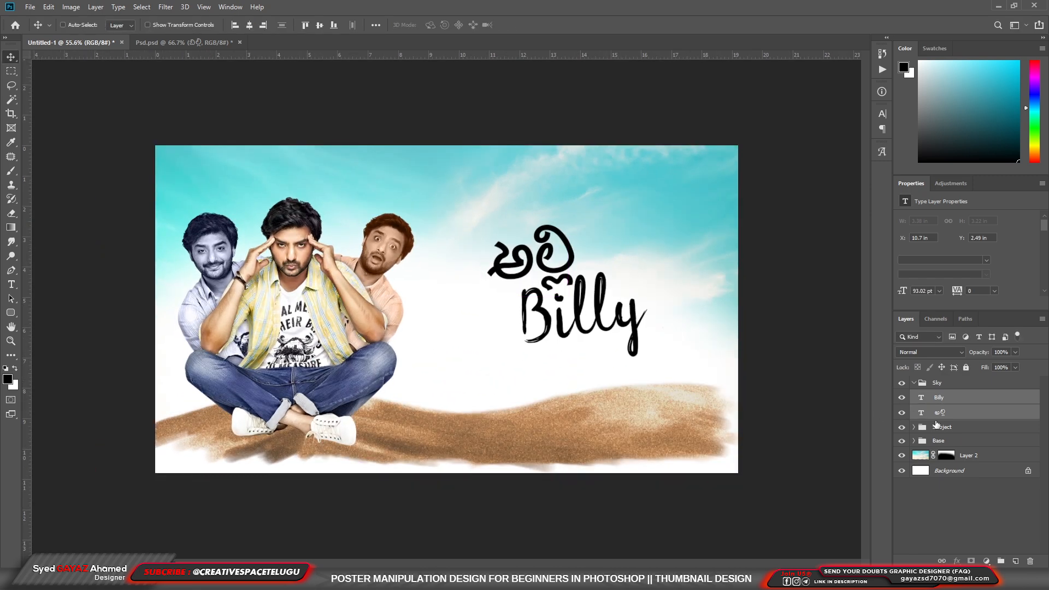
# Group the Telugu and Billy text layers and name the group Title1
pyautogui.click(1001, 561)
pyautogui.doubleClick(942, 396)
pyautogui.hotkey('ctrl', 'a')
pyautogui.write('Ti')
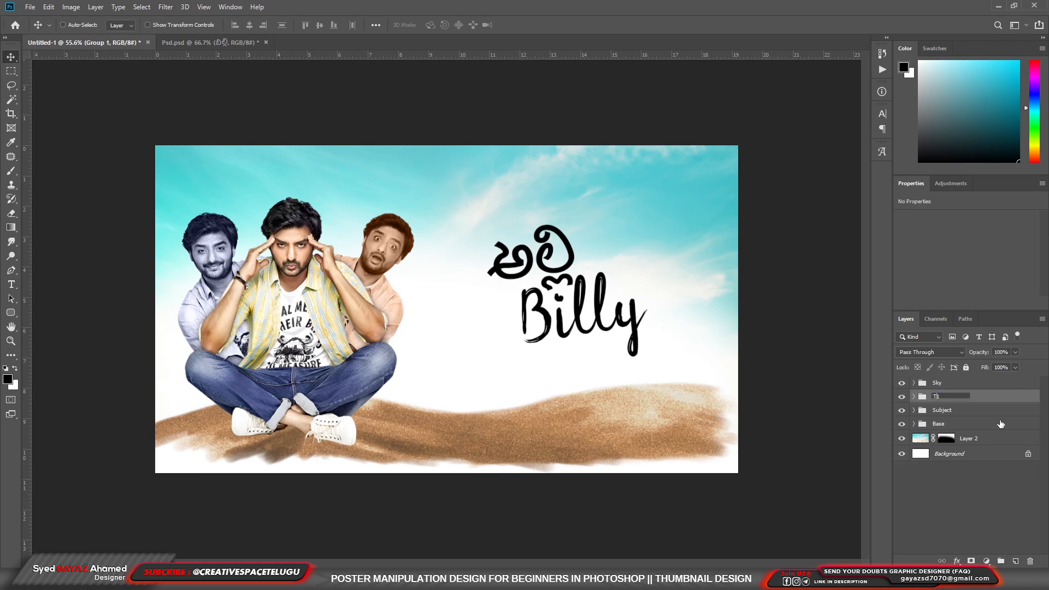
pyautogui.write('tle1')
pyautogui.press('Return')
# Scale the Title1 group up slightly on the sky beside the three poses
pyautogui.hotkey('ctrl', 't')
pyautogui.moveTo(653, 222); pyautogui.dragTo(671, 208)
pyautogui.press('Return')
pyautogui.press('v')
pyautogui.keyDown('ctrl'); pyautogui.click(558, 257); pyautogui.keyUp('ctrl')
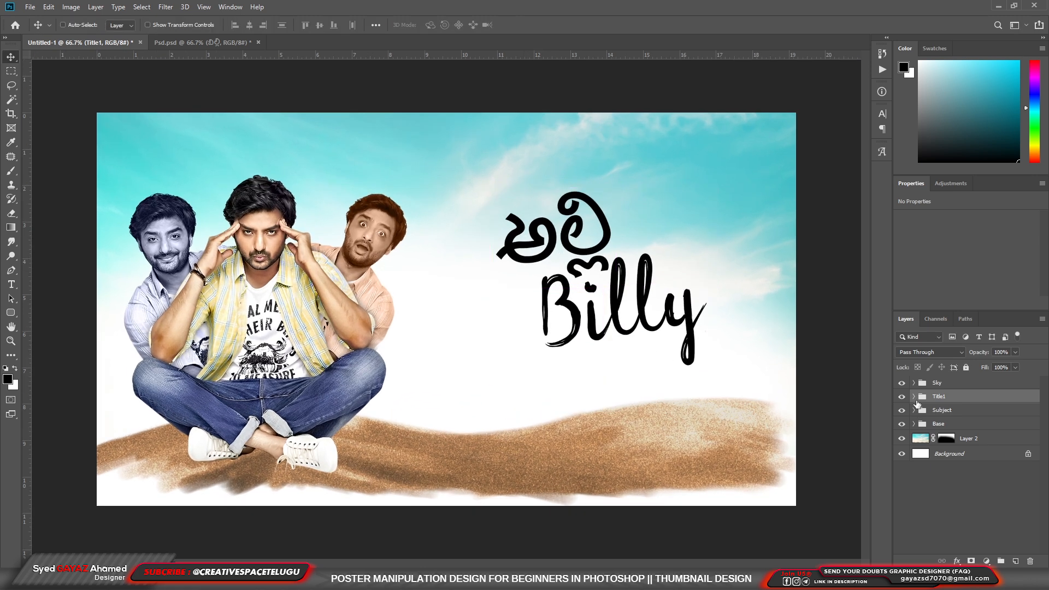
# Rasterize the Telugu text layer inside the Title1 group
pyautogui.click(913, 398)
pyautogui.click(942, 415)
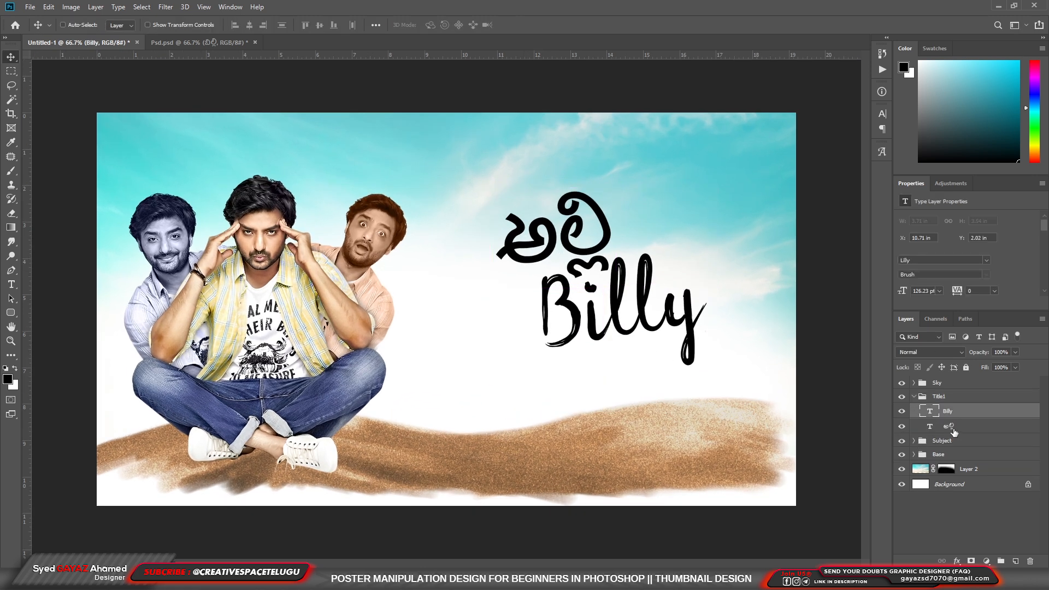
pyautogui.rightClick(955, 429)
pyautogui.click(878, 249)
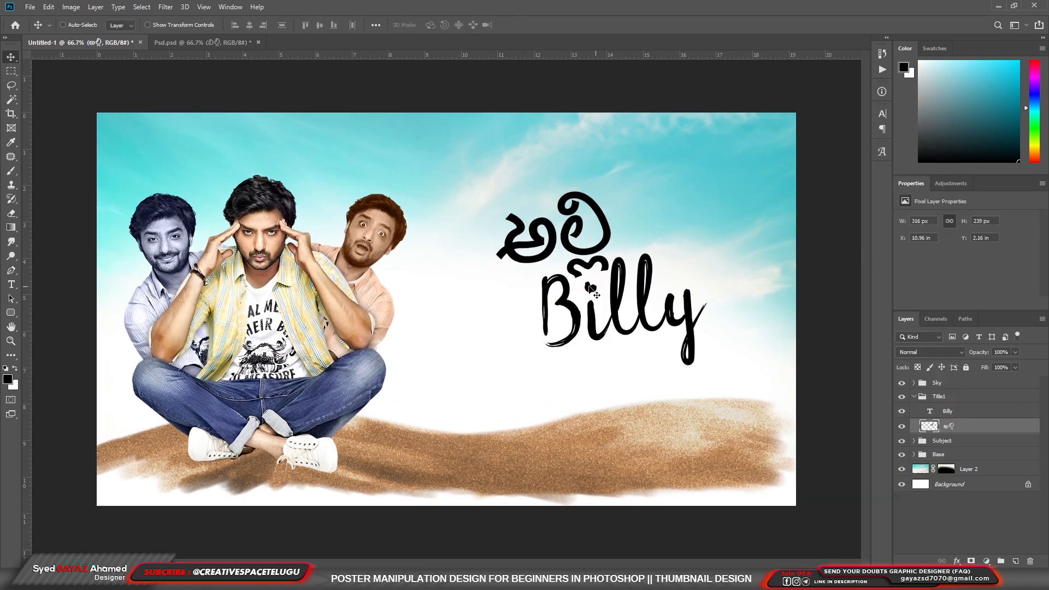
# Lasso the Telugu word's lower mark, cut it onto its own layer and place it back just above Billy
pyautogui.scroll(1, 663, 260)
pyautogui.press('p')
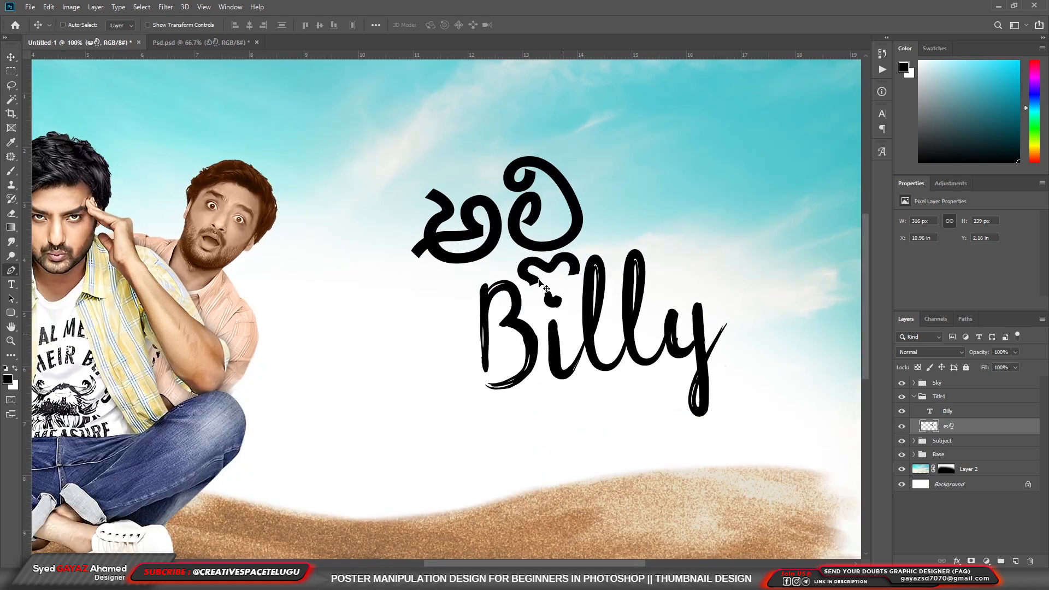
pyautogui.click(544, 280)
pyautogui.hotkey('ctrl', 'z')
pyautogui.press('l')
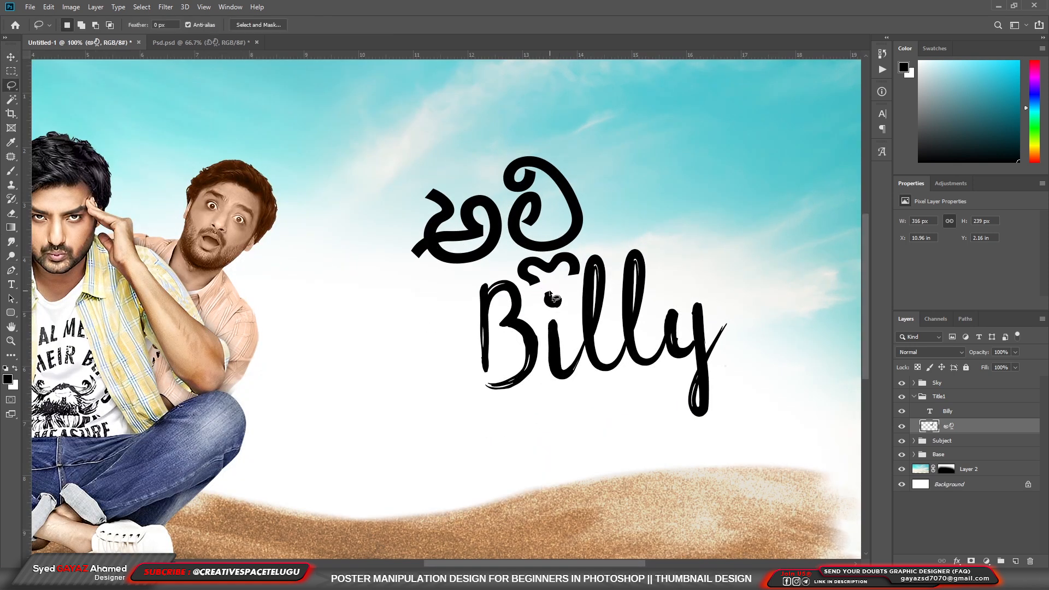
pyautogui.moveTo(584, 263)
pyautogui.mouseDown()
pyautogui.moveTo(551, 280)
pyautogui.moveTo(556, 253)
pyautogui.moveTo(571, 260)
pyautogui.mouseUp()
pyautogui.hotkey('ctrl', 'x')
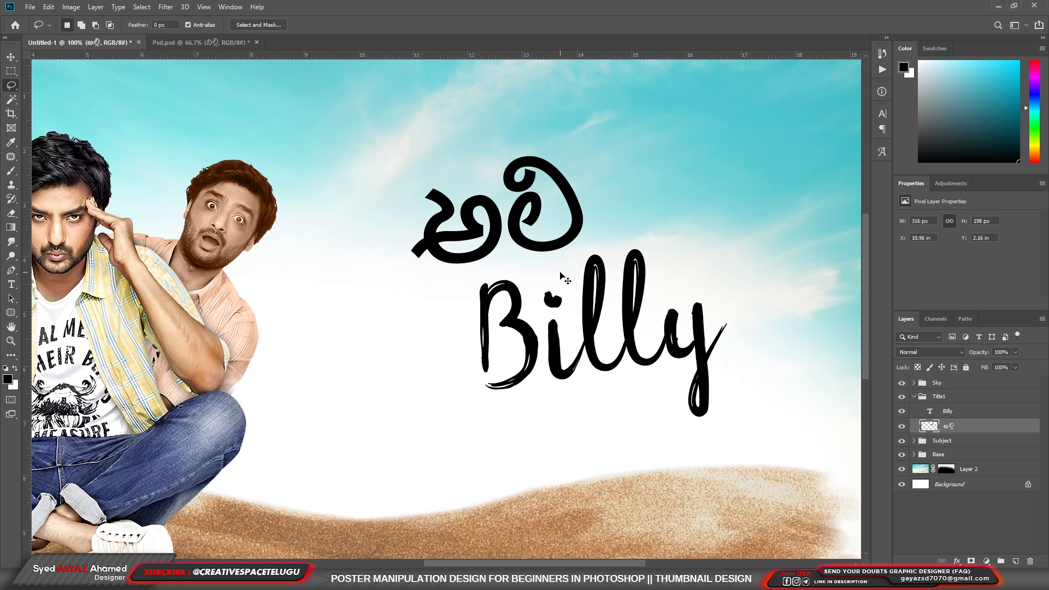
pyautogui.hotkey('ctrl', 'v')
pyautogui.press('v')
pyautogui.moveTo(476, 316)
pyautogui.mouseDown()
pyautogui.moveTo(503, 290)
pyautogui.moveTo(568, 269)
pyautogui.mouseUp()
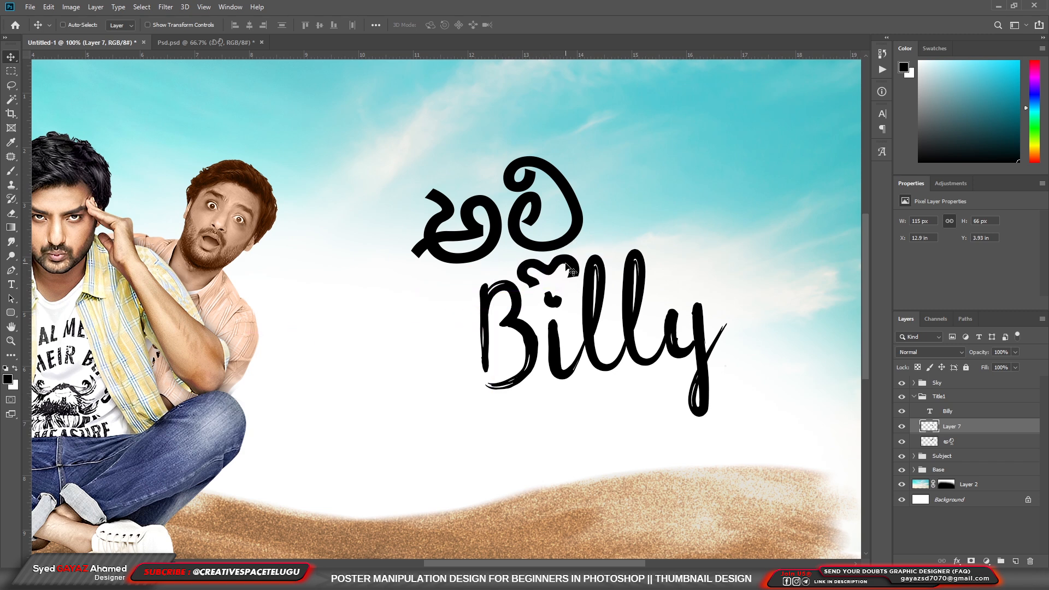
# Set the foreground color to magenta and fill the separated Telugu mark with it
pyautogui.click(5, 382)
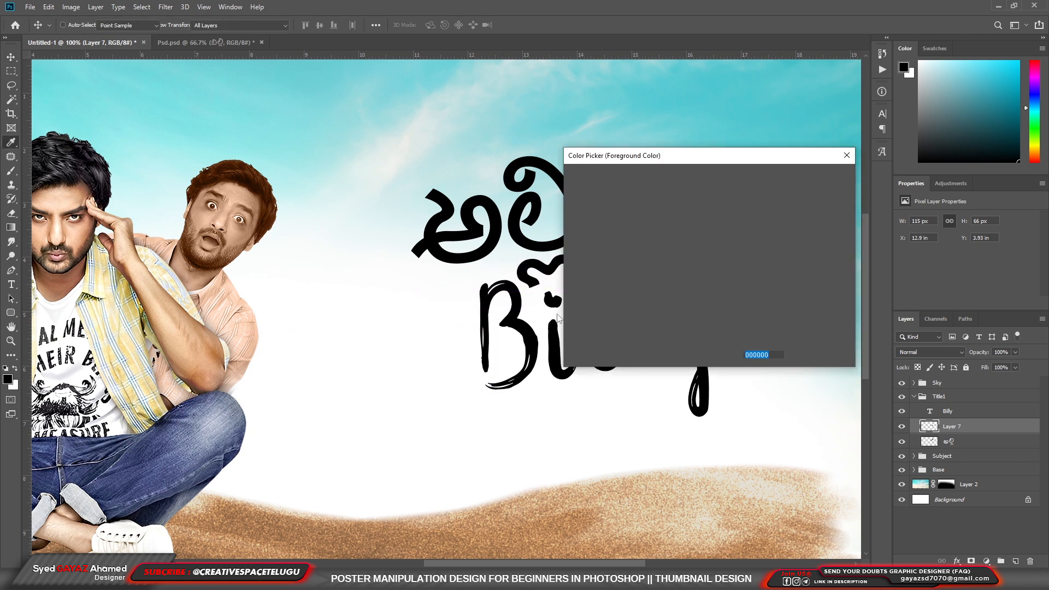
pyautogui.click(725, 208)
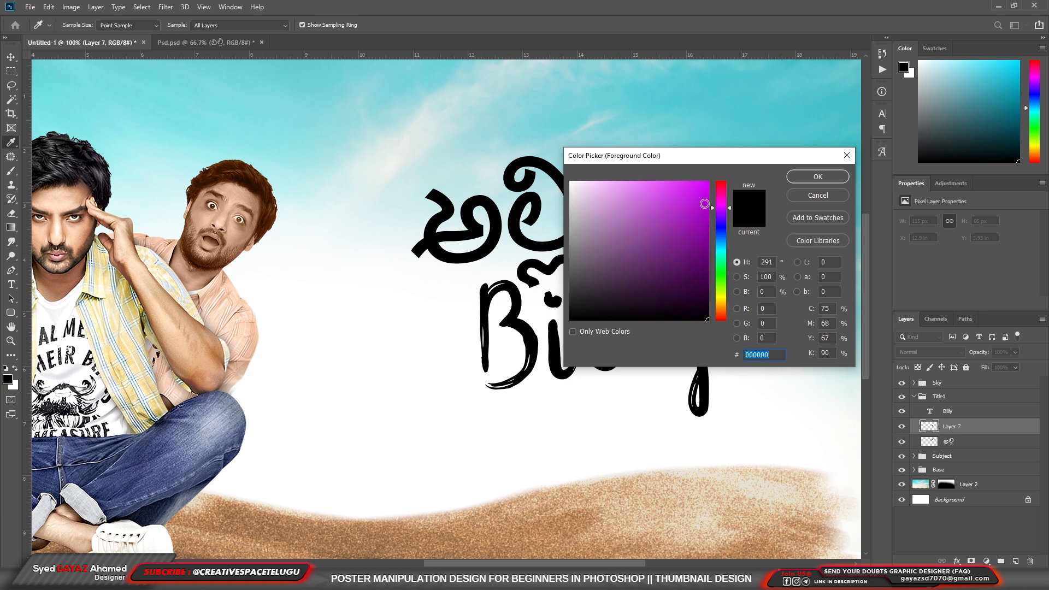
pyautogui.click(706, 202)
pyautogui.click(729, 201)
pyautogui.press('Return')
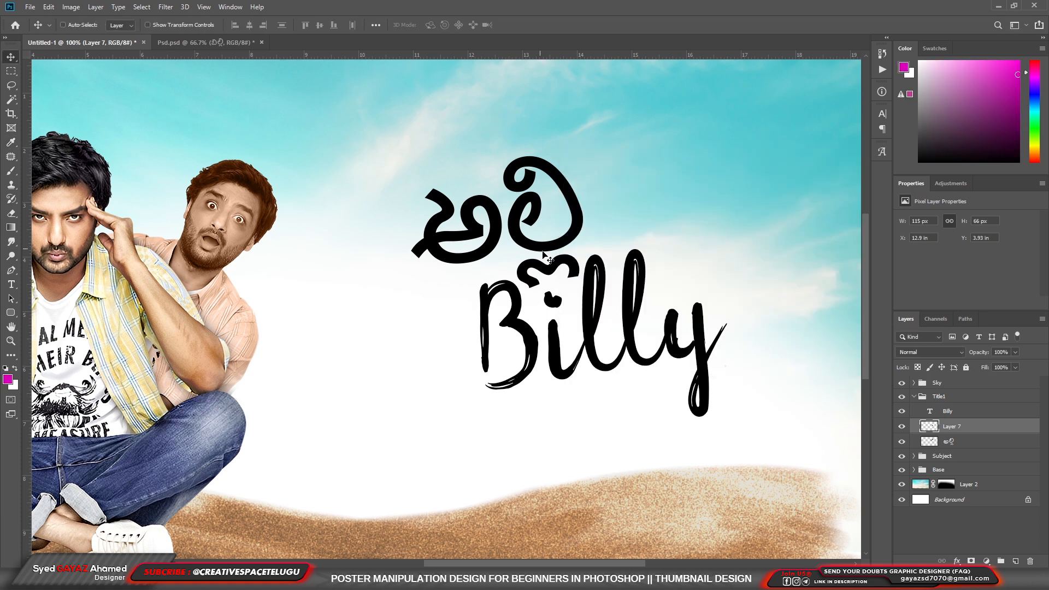
pyautogui.keyDown('ctrl'); pyautogui.click(575, 275); pyautogui.keyUp('ctrl')
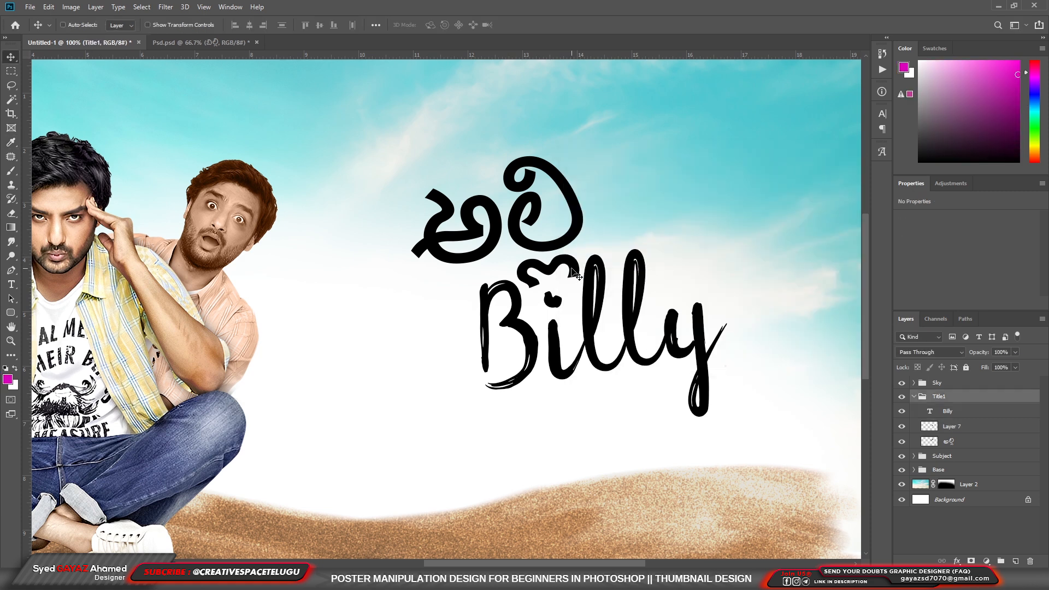
pyautogui.rightClick(577, 287)
pyautogui.click(595, 285)
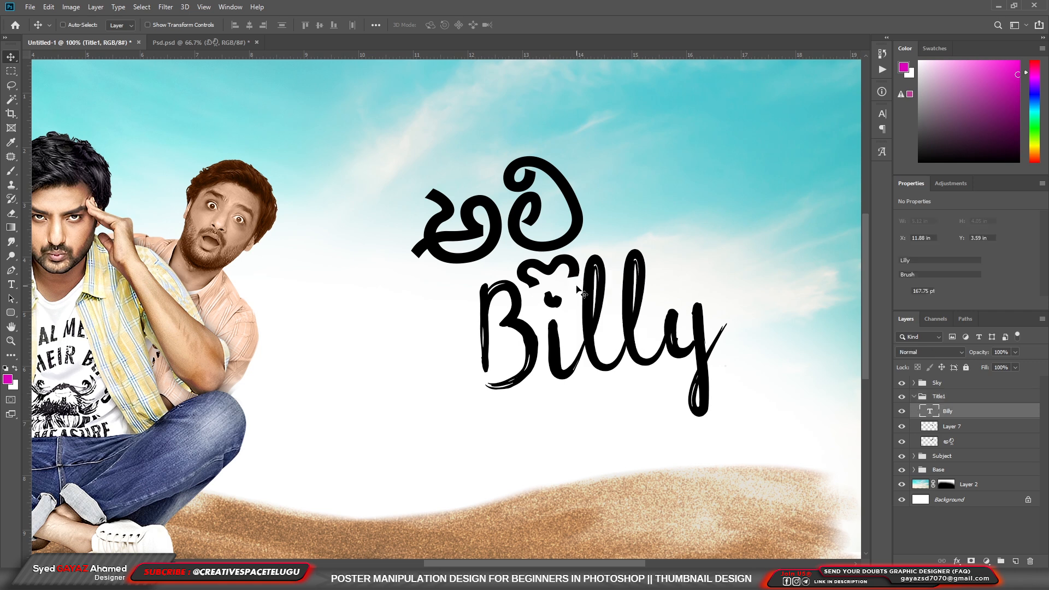
pyautogui.click(952, 426)
pyautogui.hotkey('shift', 'alt', 'BackSpace')
# Rename the separated mark's layer to Vattu
pyautogui.doubleClick(952, 426)
pyautogui.write('Vattu')
pyautogui.press('Return')
# Set the foreground color to dark green and fill the main Telugu letters with it
pyautogui.hotkey('alt', '[')
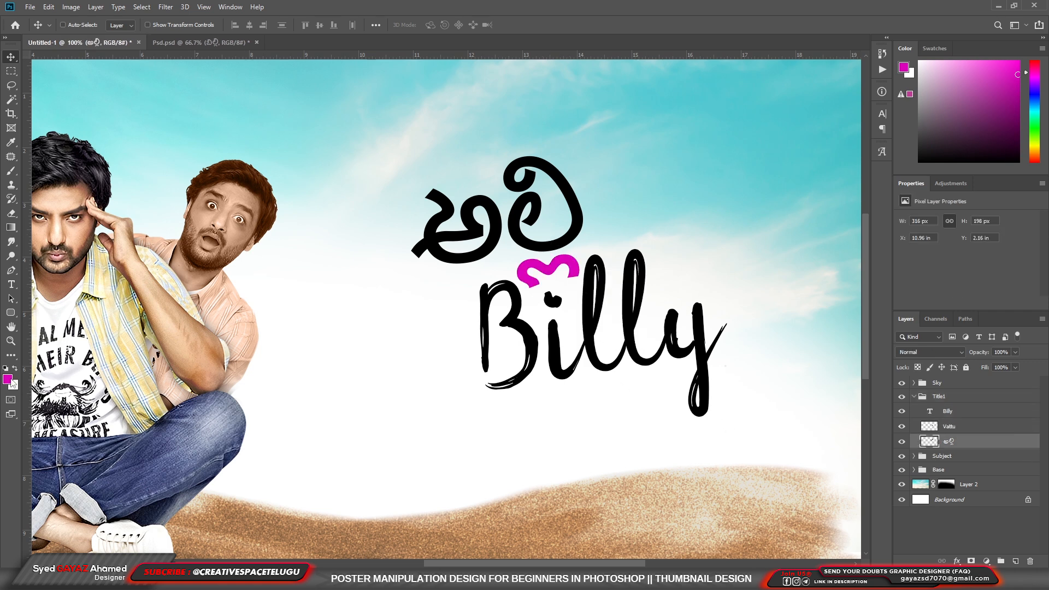
pyautogui.click(8, 380)
pyautogui.click(721, 260)
pyautogui.moveTo(677, 272); pyautogui.dragTo(647, 241)
pyautogui.moveTo(732, 268)
pyautogui.mouseDown()
pyautogui.moveTo(730, 239)
pyautogui.moveTo(727, 280)
pyautogui.mouseUp()
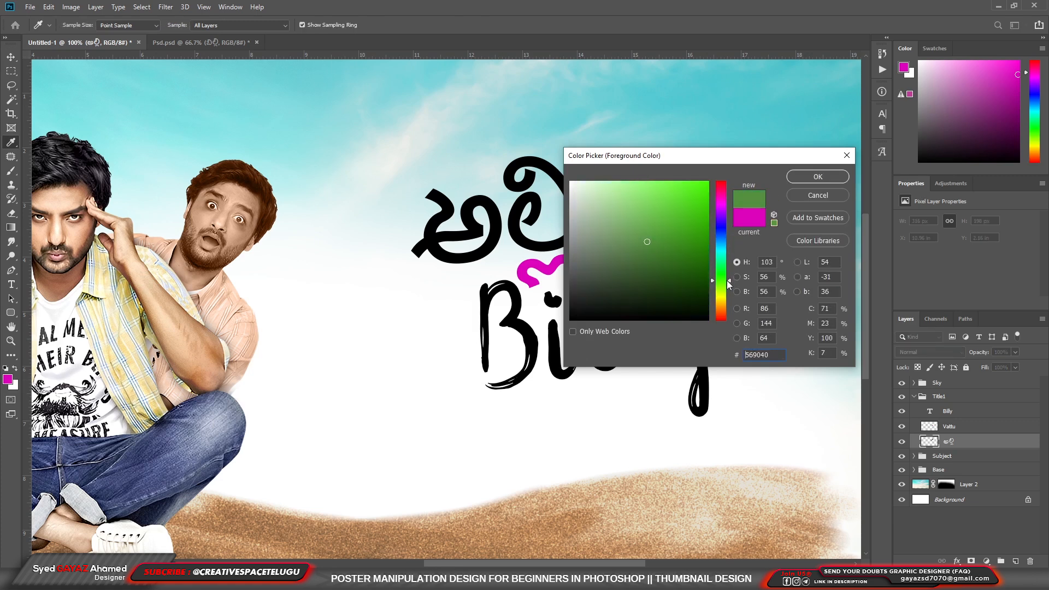
pyautogui.click(828, 175)
pyautogui.hotkey('alt', 'shift', 'BackSpace')
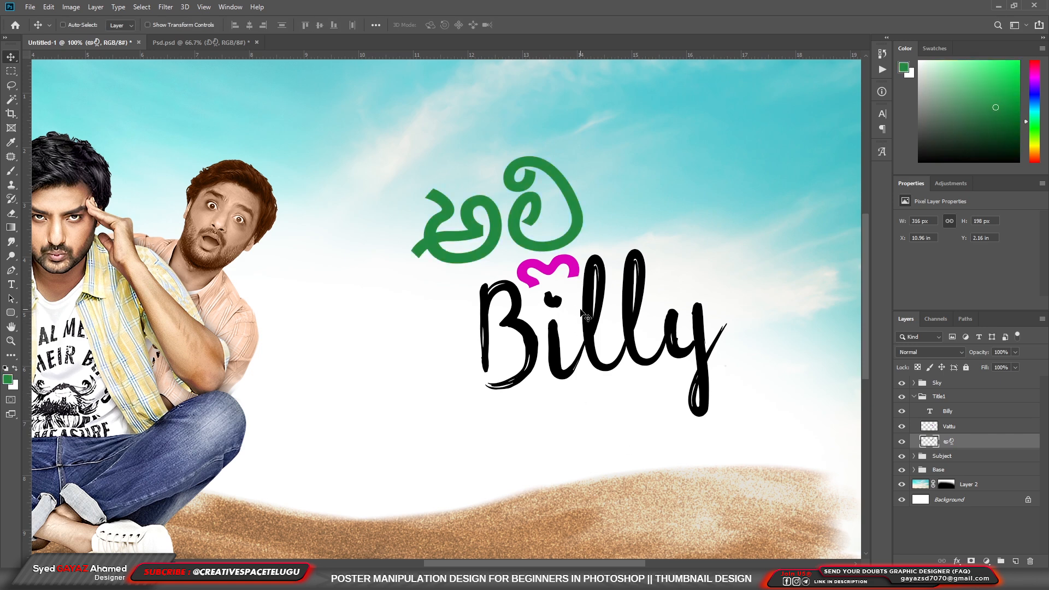
# Set the foreground color to brown and fill the Billy text with it
pyautogui.rightClick(583, 314)
pyautogui.click(601, 319)
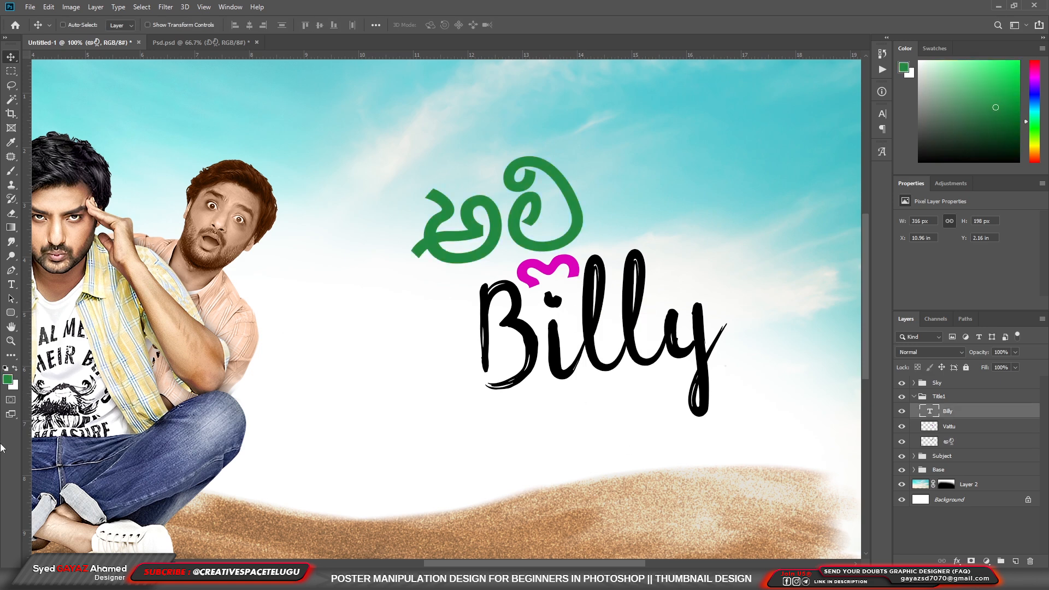
pyautogui.click(8, 380)
pyautogui.moveTo(729, 280); pyautogui.dragTo(729, 312)
pyautogui.click(673, 259)
pyautogui.click(818, 176)
pyautogui.press('v')
pyautogui.rightClick(592, 329)
pyautogui.click(592, 343)
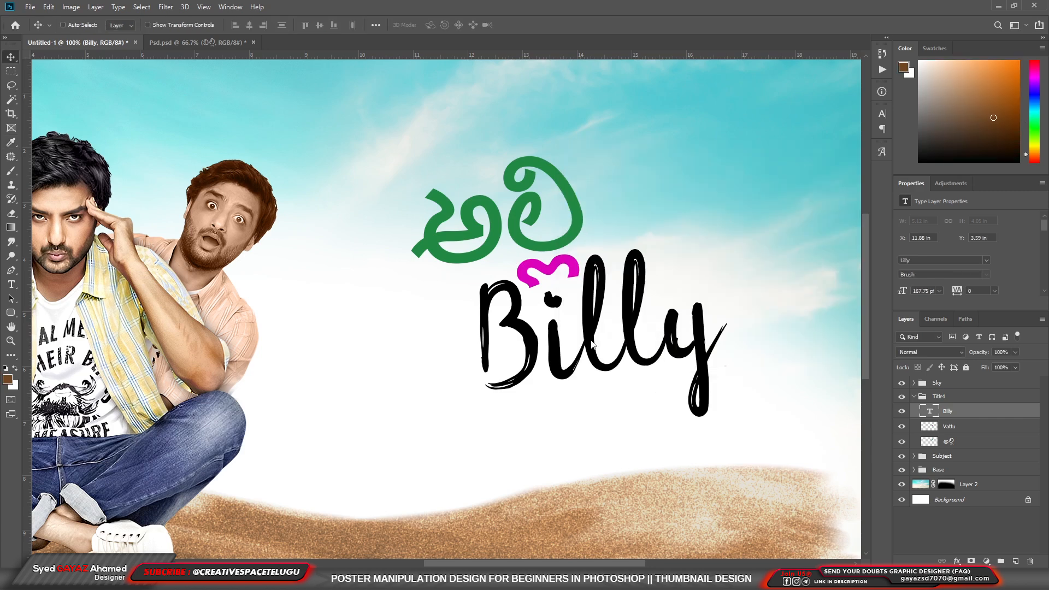
pyautogui.hotkey('alt', 'BackSpace')
pyautogui.scroll(-1, 601, 351)
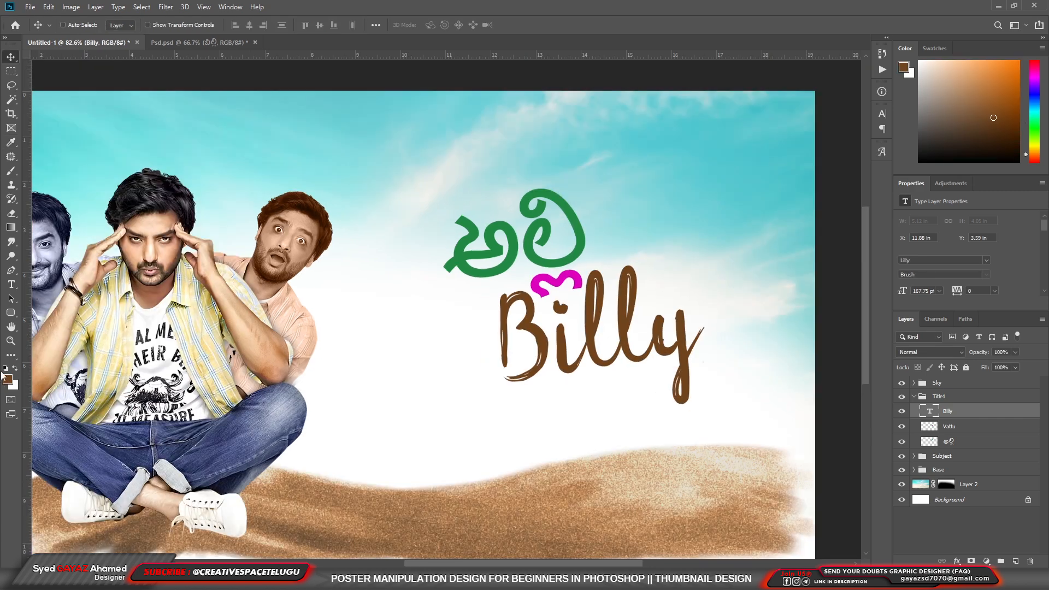
# Change the foreground color to the lighter brown #844b19
pyautogui.click(8, 380)
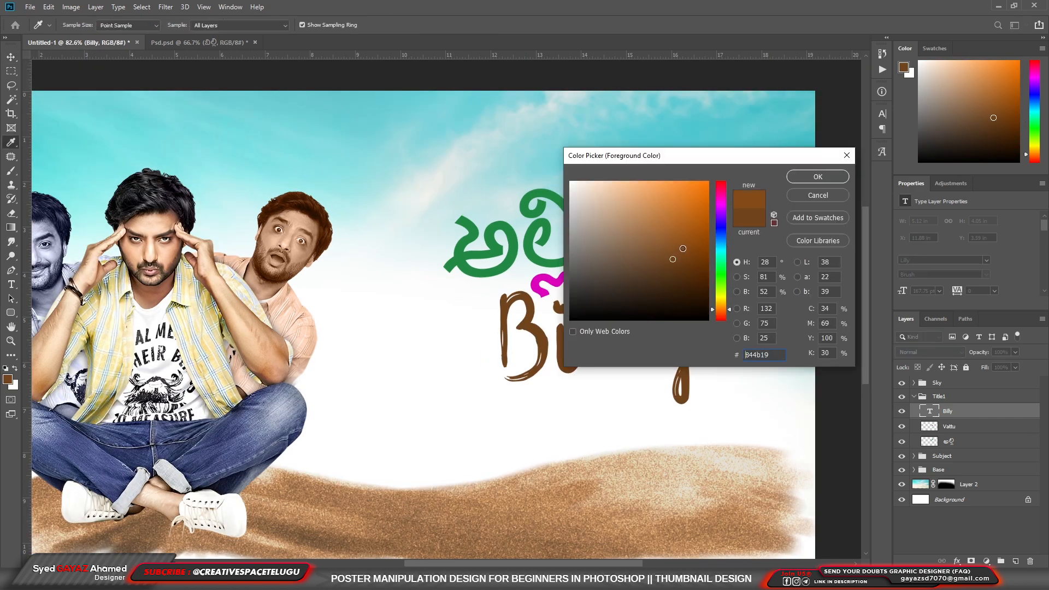
pyautogui.click(806, 178)
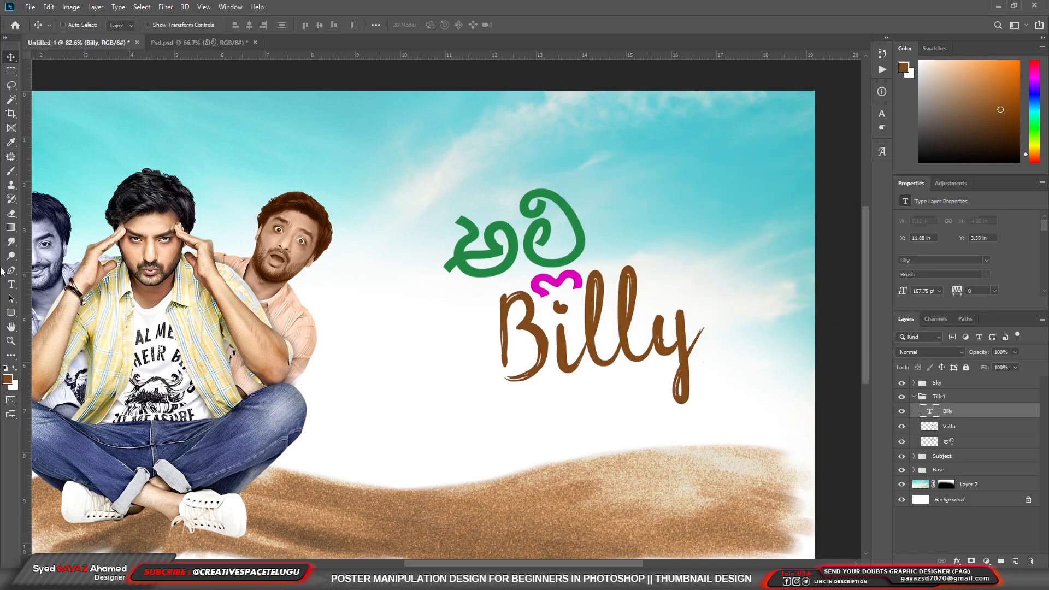
pyautogui.rightClick(580, 278)
pyautogui.click(561, 309)
# Bring the brushed heart from Psd.psd into the poster and shrink it to about 0.71 in wide over Billy's "i"
pyautogui.click(239, 42)
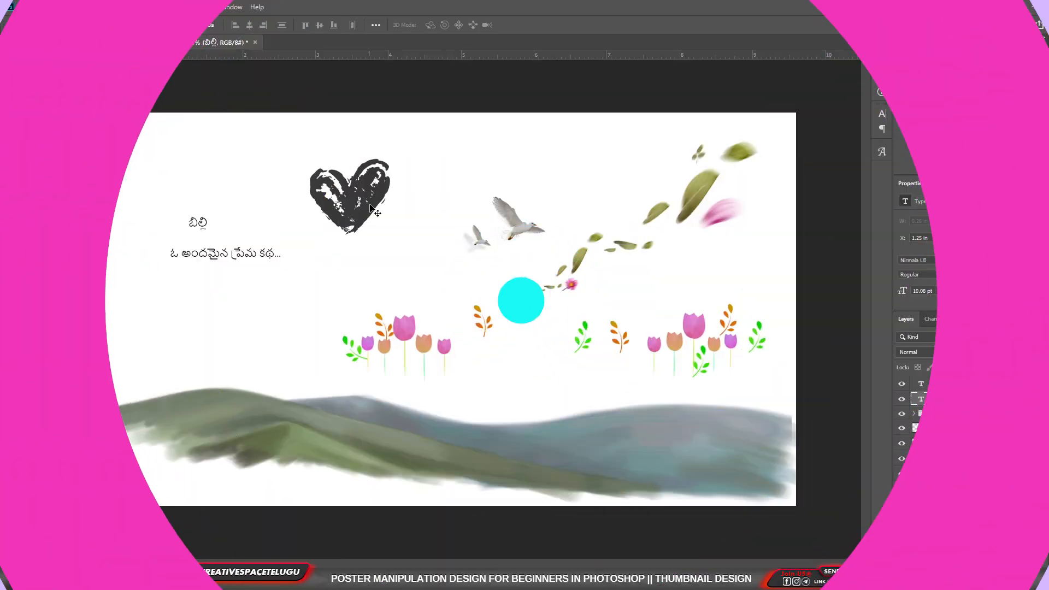
pyautogui.moveTo(371, 210); pyautogui.dragTo(277, 47)
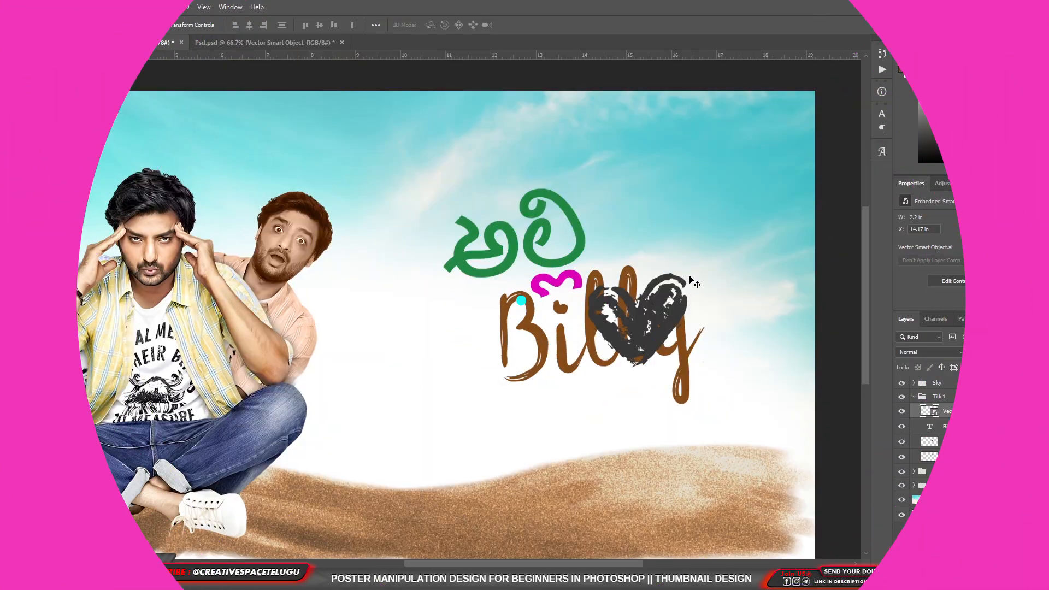
pyautogui.hotkey('ctrl', 't')
pyautogui.moveTo(688, 274); pyautogui.dragTo(560, 302)
pyautogui.press('Return')
pyautogui.hotkey('ctrl', 't')
pyautogui.press('Return')
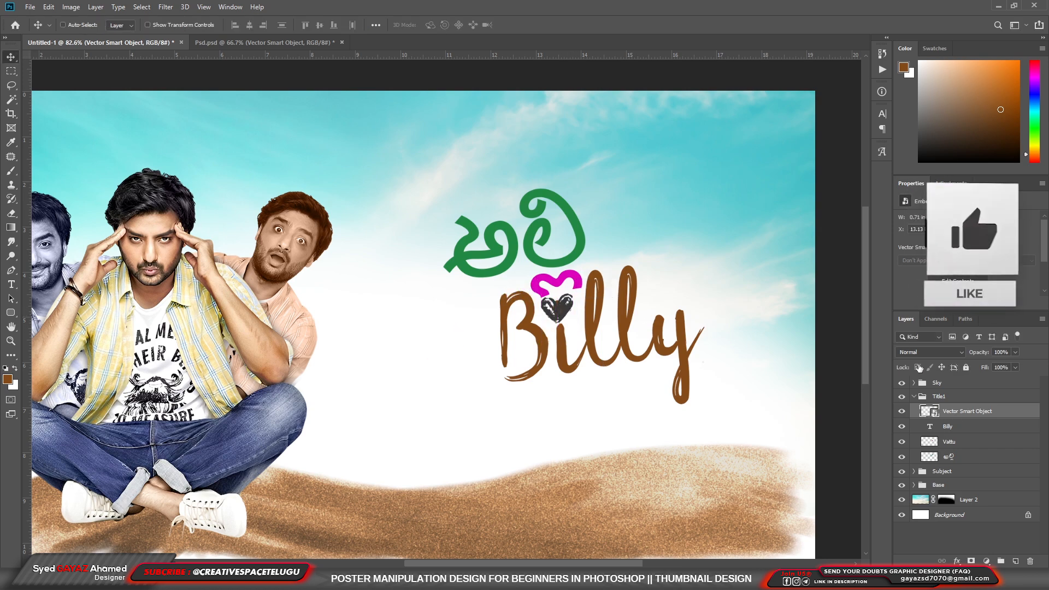
# Rasterize the heart layer, recolor it brown and fit it above the "i" at about 63 px wide
pyautogui.rightClick(944, 415)
pyautogui.click(798, 297)
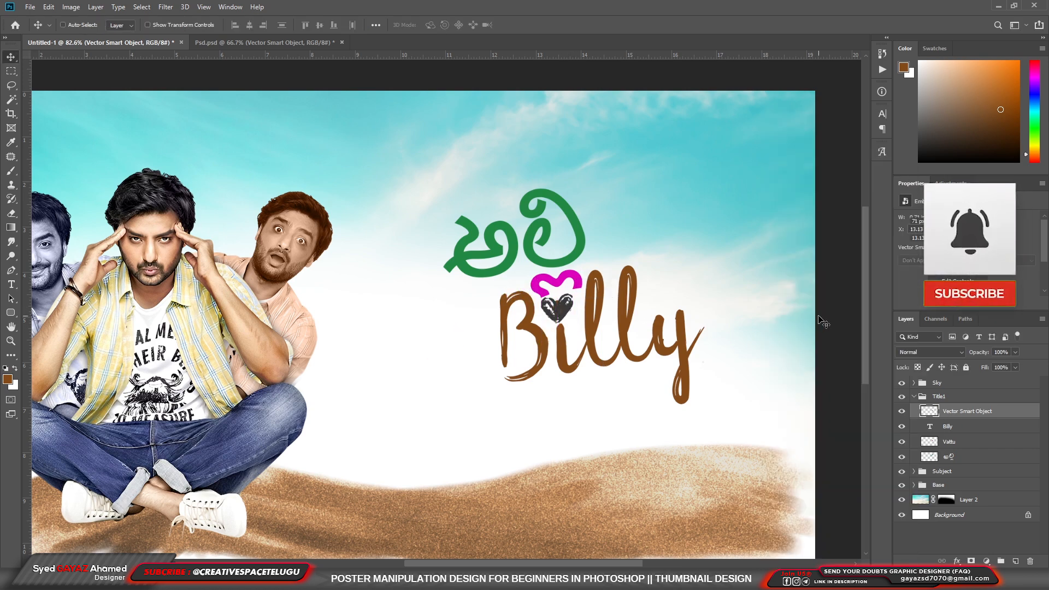
pyautogui.moveTo(563, 268); pyautogui.dragTo(735, 337)
pyautogui.scroll(-8, 618, 454)
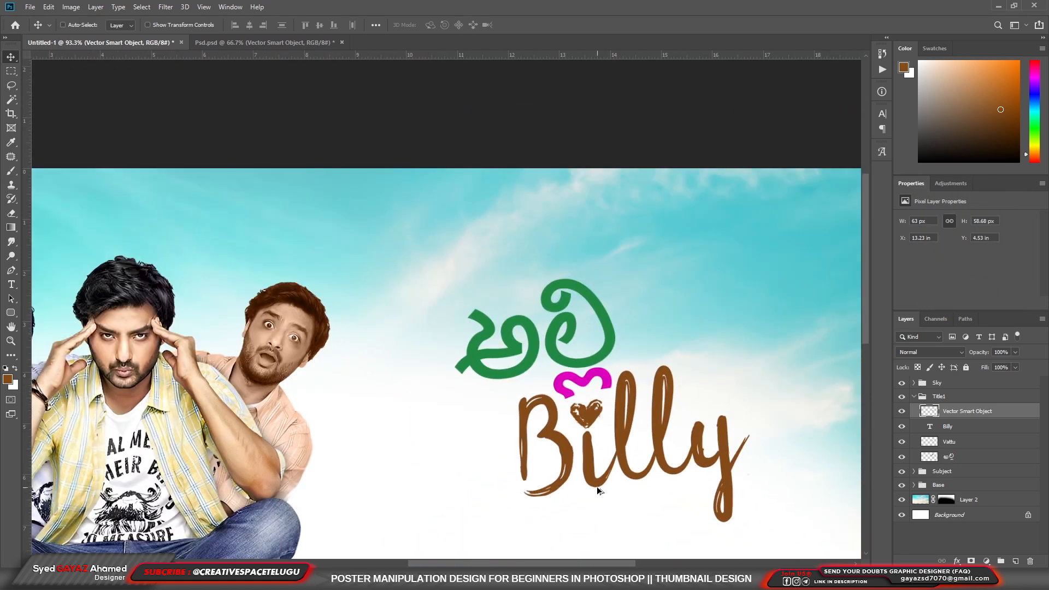
pyautogui.scroll(-3, 616, 316)
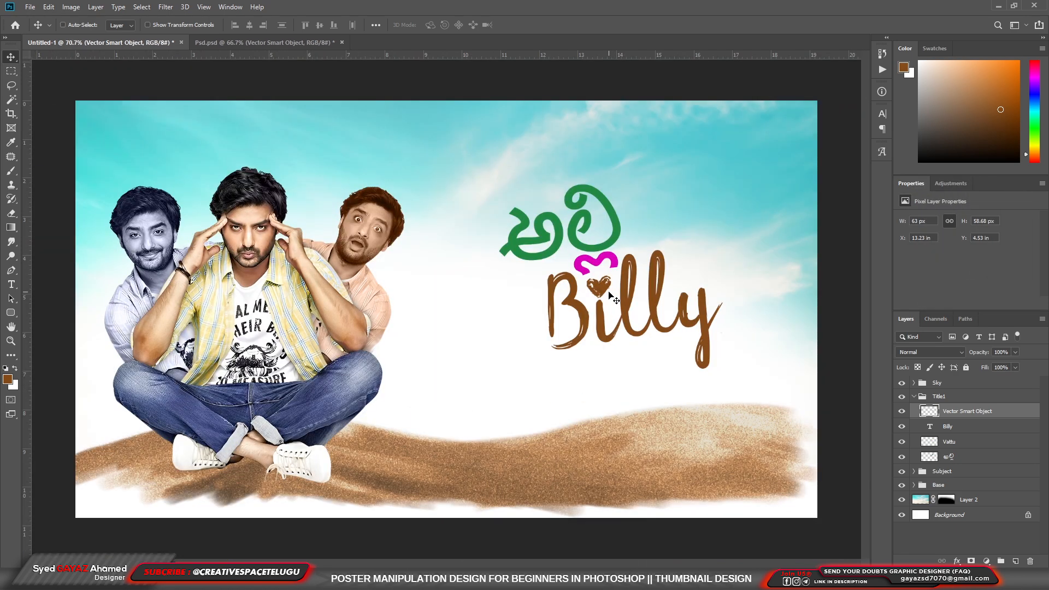
pyautogui.scroll(-2, 603, 297)
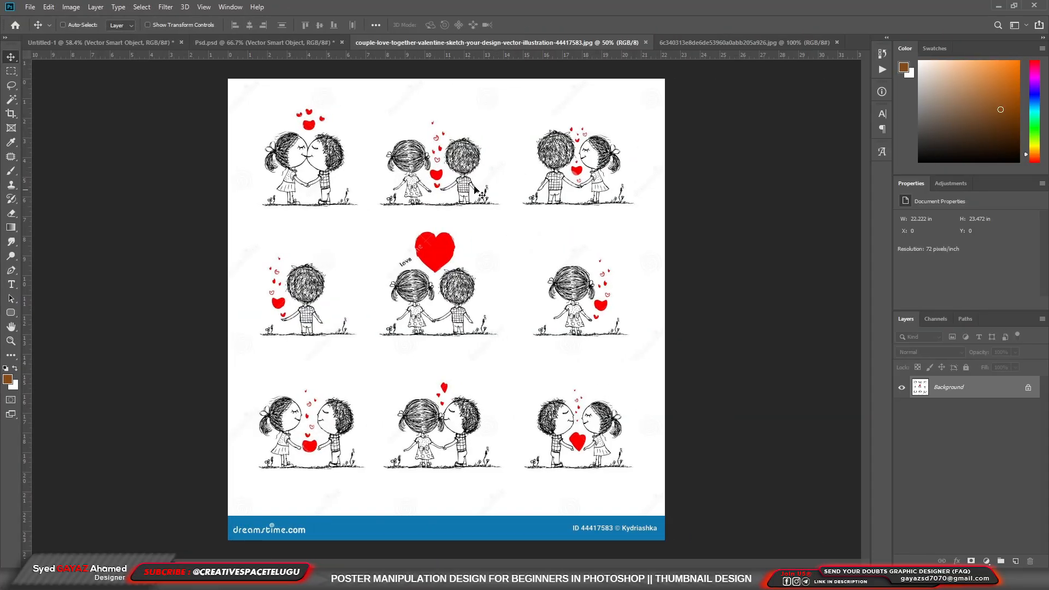
# Lasso the top-row middle couple sketch in the couple-love-together image and copy it into the Untitled-1 poster
pyautogui.press('l')
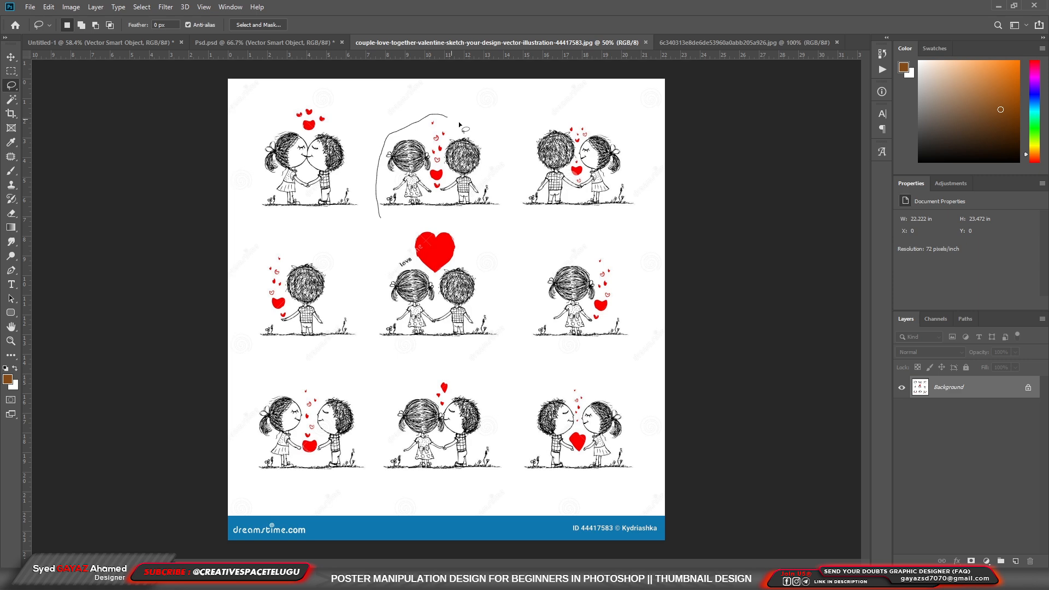
pyautogui.moveTo(376, 217); pyautogui.dragTo(377, 218)
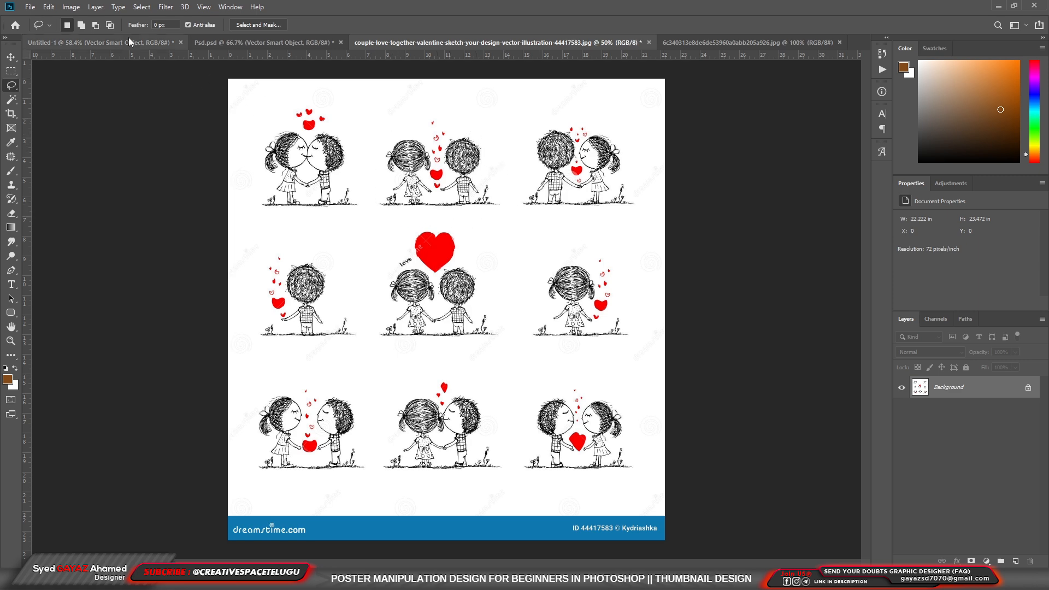
pyautogui.click(152, 43)
pyautogui.hotkey('ctrl', 'v')
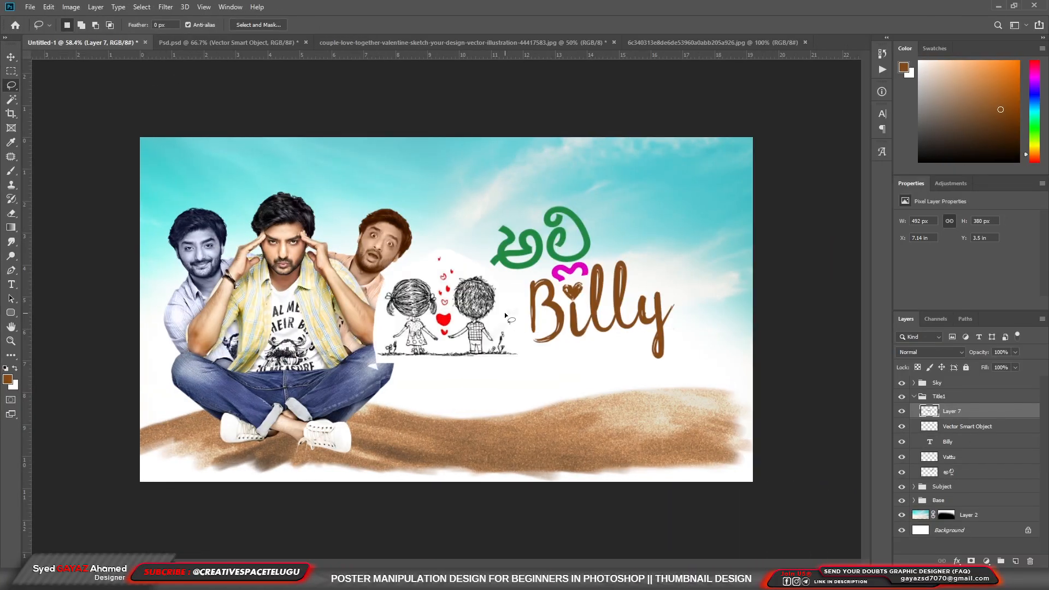
# Copy the entire village line drawing from the 6c340313… image into the Untitled-1 poster
pyautogui.hotkey('ctrl', 'shift', 'Tab')
pyautogui.hotkey('ctrl', 'a')
pyautogui.hotkey('ctrl', 'c')
pyautogui.hotkey('ctrl', 'Tab')
pyautogui.hotkey('ctrl', 'v')
pyautogui.press('v')
pyautogui.rightClick(496, 288)
pyautogui.click(516, 288)
pyautogui.moveTo(516, 288)
pyautogui.mouseDown()
pyautogui.moveTo(497, 306)
pyautogui.moveTo(487, 365)
pyautogui.mouseUp()
# Name the pasted drawing's layer Village and move the drawing across the three figures
pyautogui.doubleClick(952, 411)
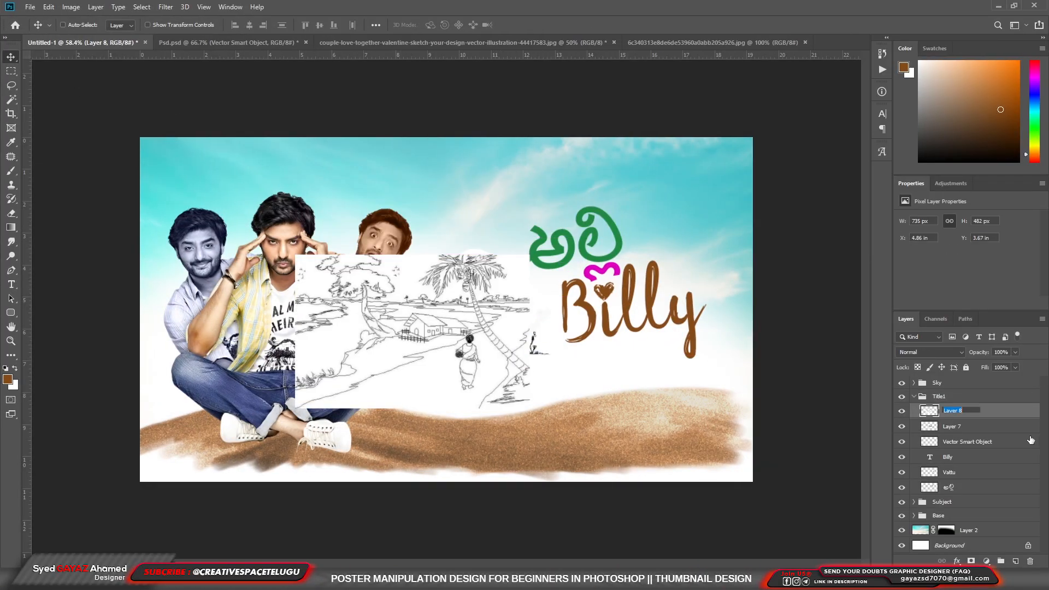
pyautogui.write('Village')
pyautogui.press('Return')
pyautogui.rightClick(438, 332)
pyautogui.click(459, 348)
pyautogui.moveTo(460, 348); pyautogui.dragTo(328, 331)
# Name the couple sketch's layer Kids and move the sketch down onto the sand below the Billy title
pyautogui.rightClick(512, 341)
pyautogui.click(533, 366)
pyautogui.doubleClick(952, 426)
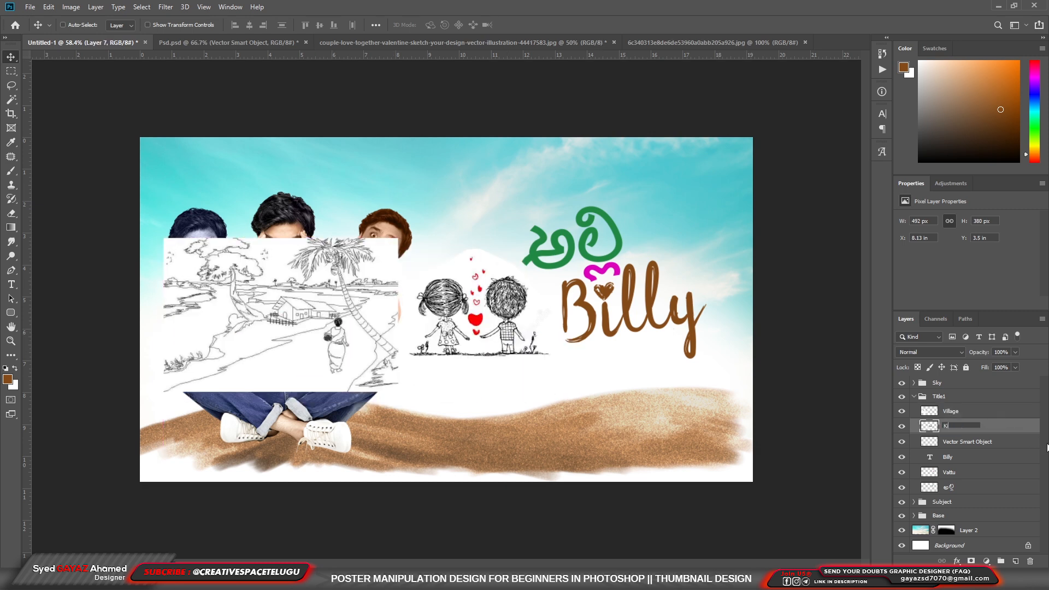
pyautogui.press('Return')
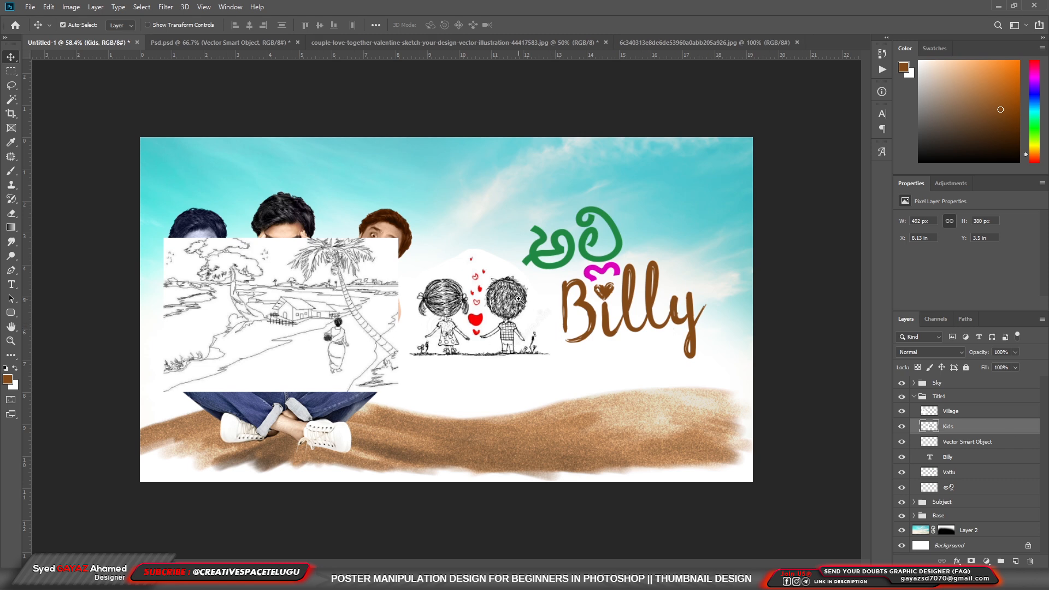
pyautogui.hotkey('ctrl', '+')
pyautogui.rightClick(511, 302)
pyautogui.click(528, 309)
pyautogui.moveTo(528, 309); pyautogui.dragTo(580, 402)
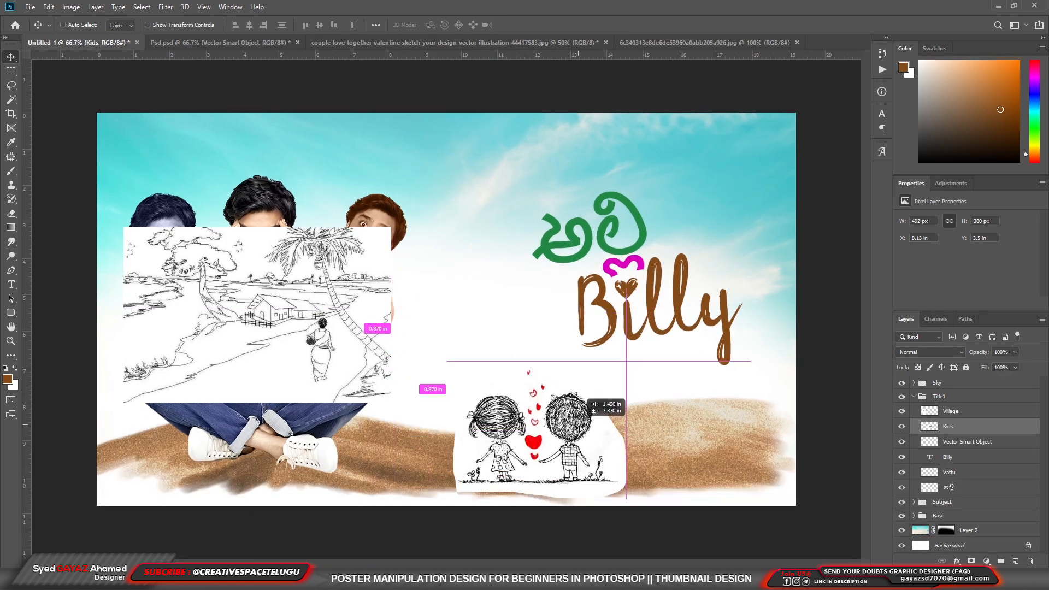
# Move the village drawing beside Billy's "B" and scale it down to about 429 px wide
pyautogui.rightClick(333, 316)
pyautogui.click(350, 332)
pyautogui.moveTo(344, 332); pyautogui.dragTo(534, 313)
pyautogui.hotkey('ctrl', 't')
pyautogui.moveTo(315, 210); pyautogui.dragTo(427, 282)
pyautogui.press('Return')
pyautogui.scroll(2, 567, 373)
pyautogui.moveTo(515, 334)
pyautogui.mouseDown()
pyautogui.moveTo(496, 334)
pyautogui.moveTo(525, 312)
pyautogui.mouseUp()
# Send the Village layer behind all other layers, directly above the Background
pyautogui.hotkey('ctrl', '[')
pyautogui.hotkey('ctrl', '[')
pyautogui.hotkey('ctrl', 'shift', '[')
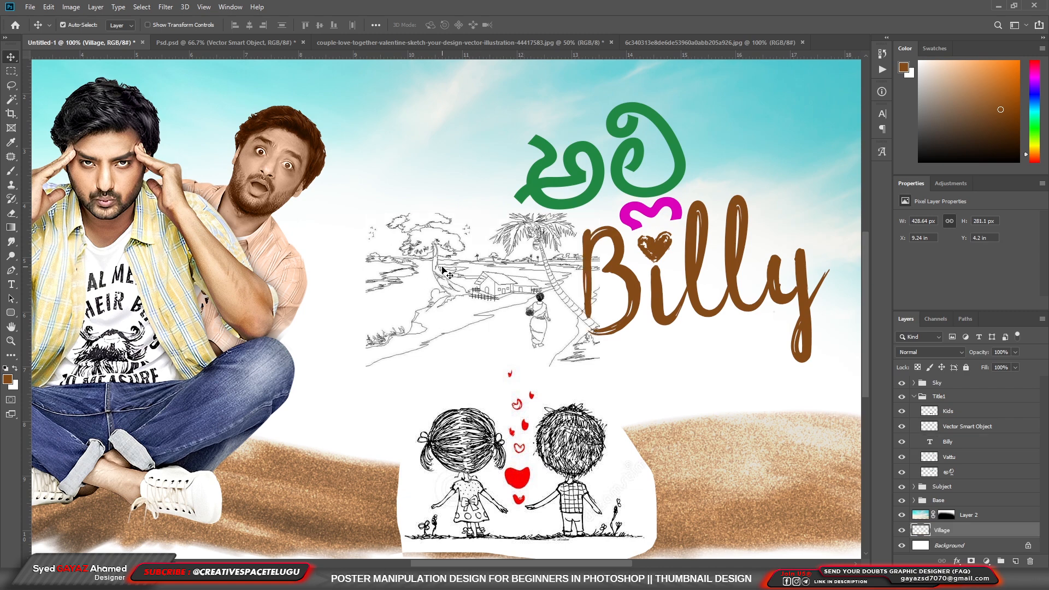
# Lasso the half of the village drawing with the large tree and riverbank, and cut it out of the layer
pyautogui.scroll(1, 444, 272)
pyautogui.press('l')
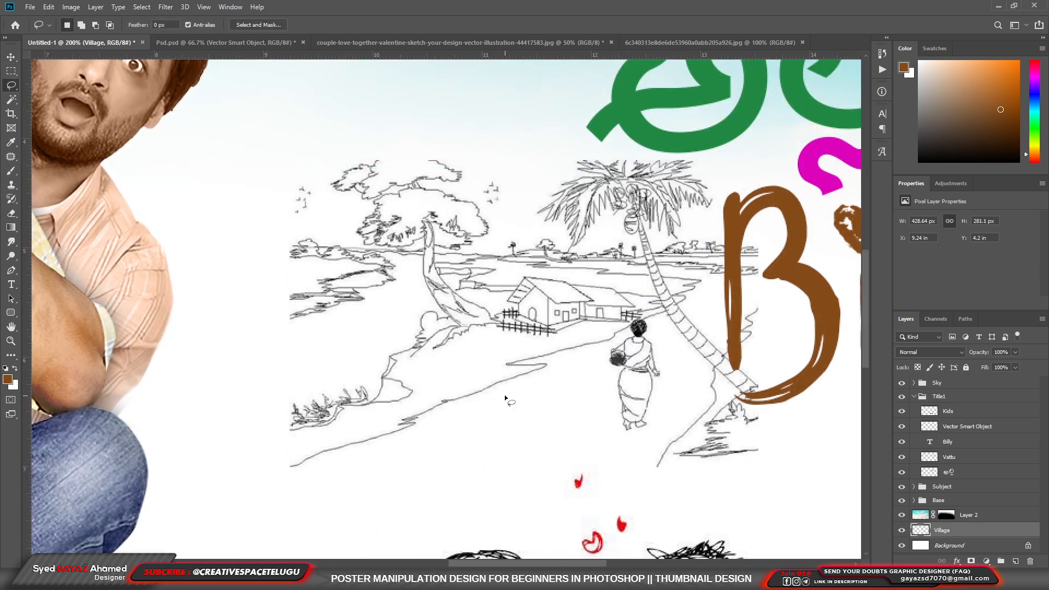
pyautogui.moveTo(415, 476); pyautogui.dragTo(553, 379)
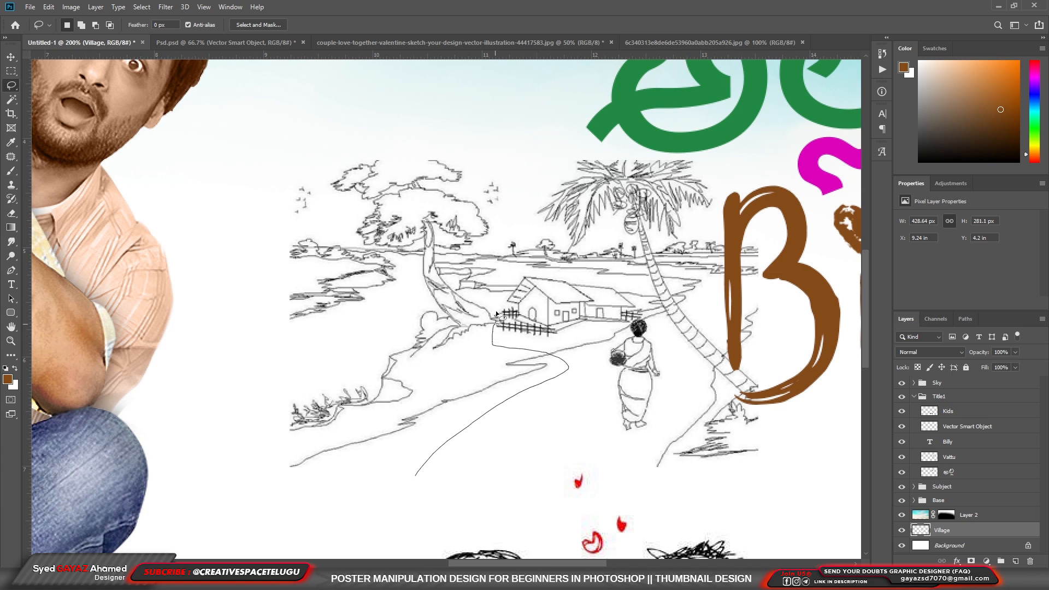
pyautogui.moveTo(498, 256)
pyautogui.mouseDown()
pyautogui.moveTo(301, 100)
pyautogui.moveTo(215, 200)
pyautogui.moveTo(204, 282)
pyautogui.mouseUp()
pyautogui.moveTo(433, 479)
pyautogui.mouseDown()
pyautogui.moveTo(242, 467)
pyautogui.moveTo(389, 483)
pyautogui.mouseUp()
pyautogui.press('Delete')
pyautogui.hotkey('ctrl', 'd')
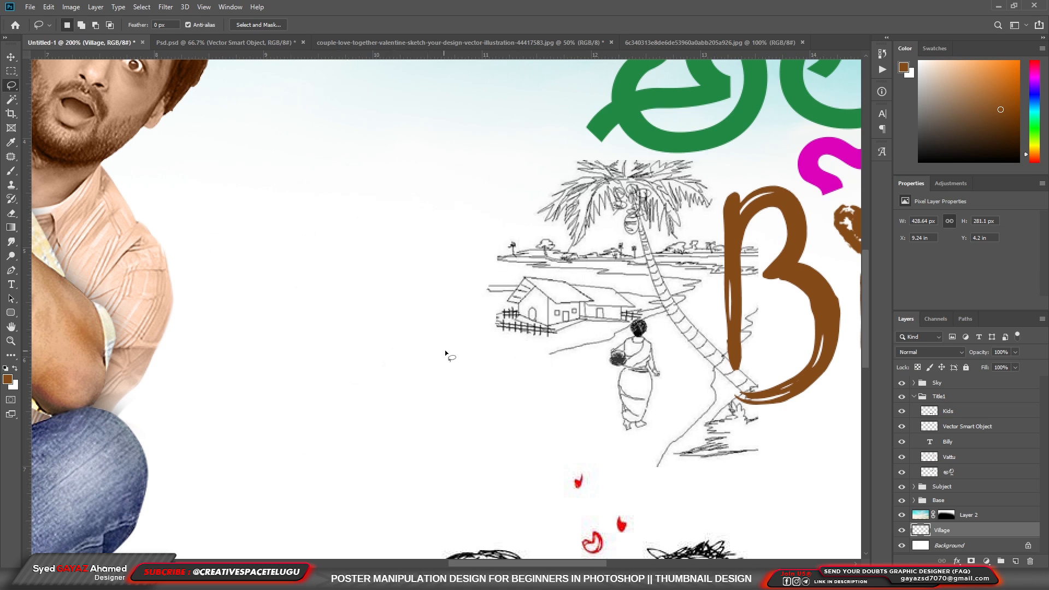
# Paste the cut tree half as its own layer and move it clear of the palm scene
pyautogui.scroll(-1, 302, 326)
pyautogui.hotkey('ctrl', 'v')
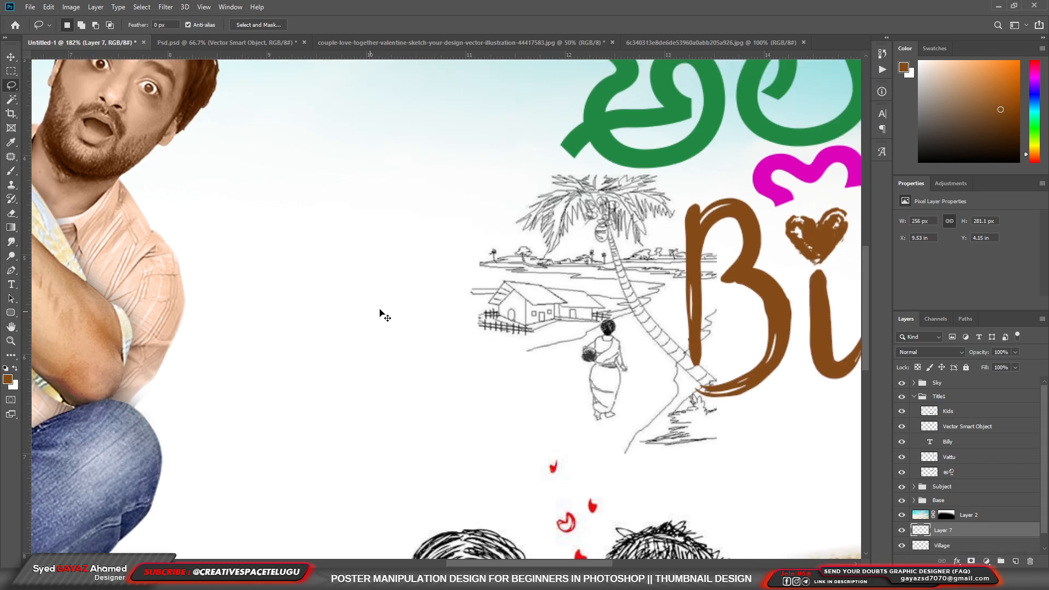
pyautogui.press('v')
pyautogui.moveTo(388, 309); pyautogui.dragTo(272, 347)
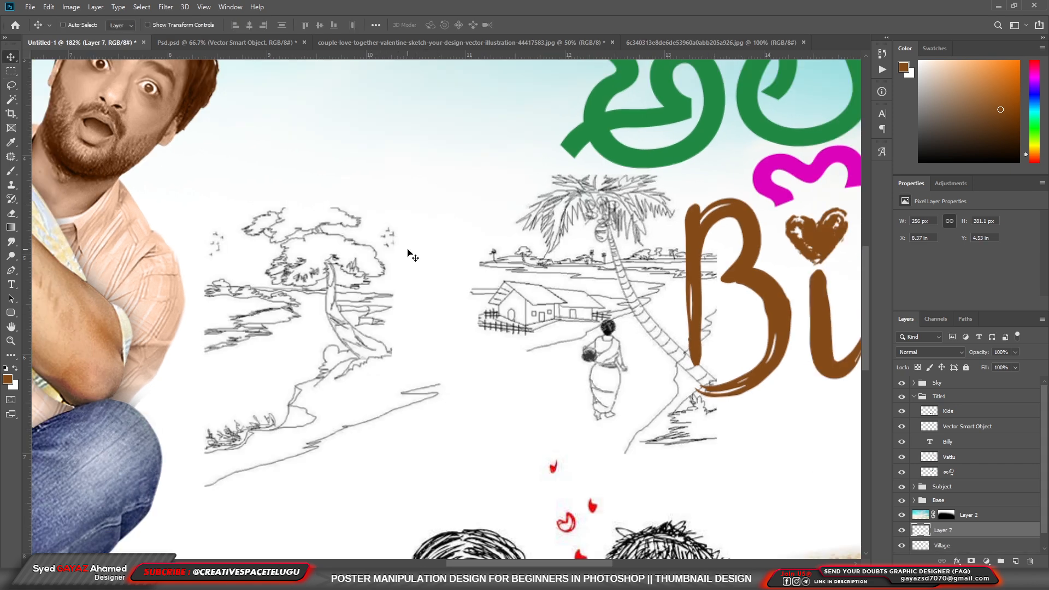
# Lasso the small birds beside the large tree, put them on their own layer and place them by the palm's crown
pyautogui.press('p')
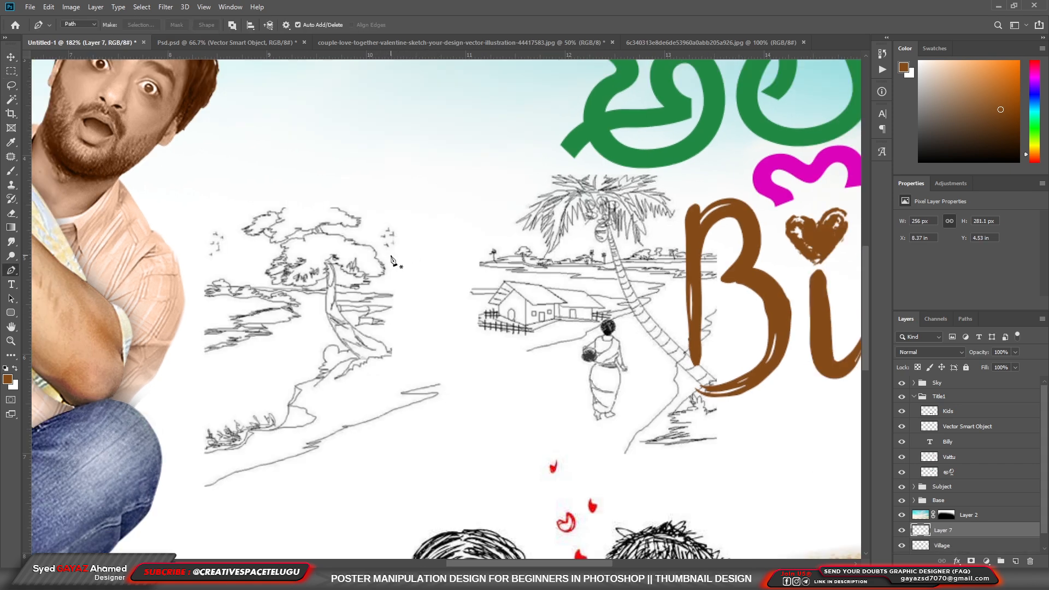
pyautogui.press('l')
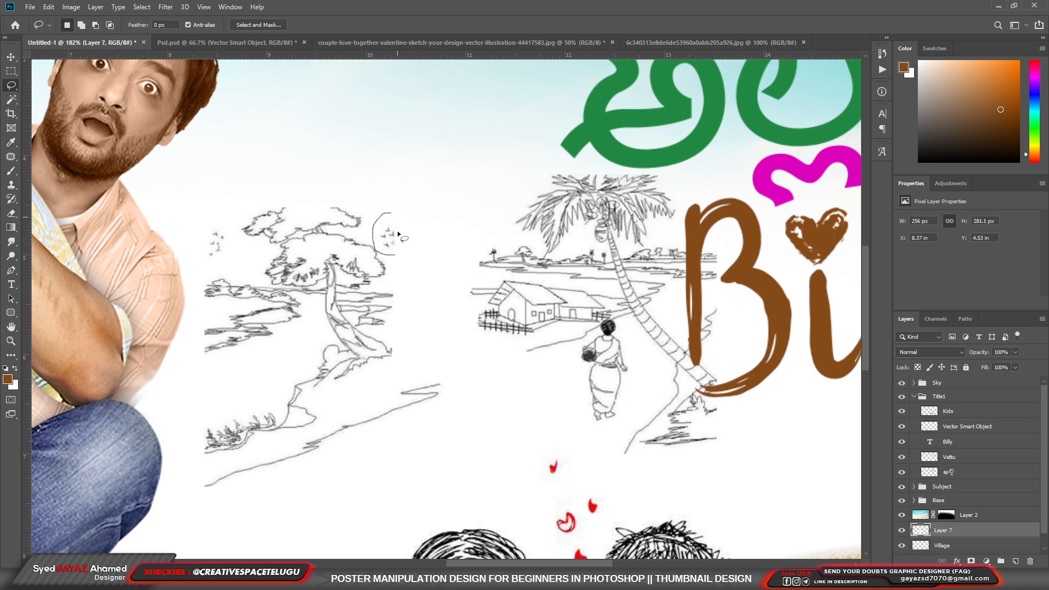
pyautogui.hotkey('ctrl', 'd')
pyautogui.moveTo(425, 262); pyautogui.dragTo(536, 195)
# Delete the separated tree half, keeping only the birds and the palm scene
pyautogui.press('v')
pyautogui.rightClick(335, 309)
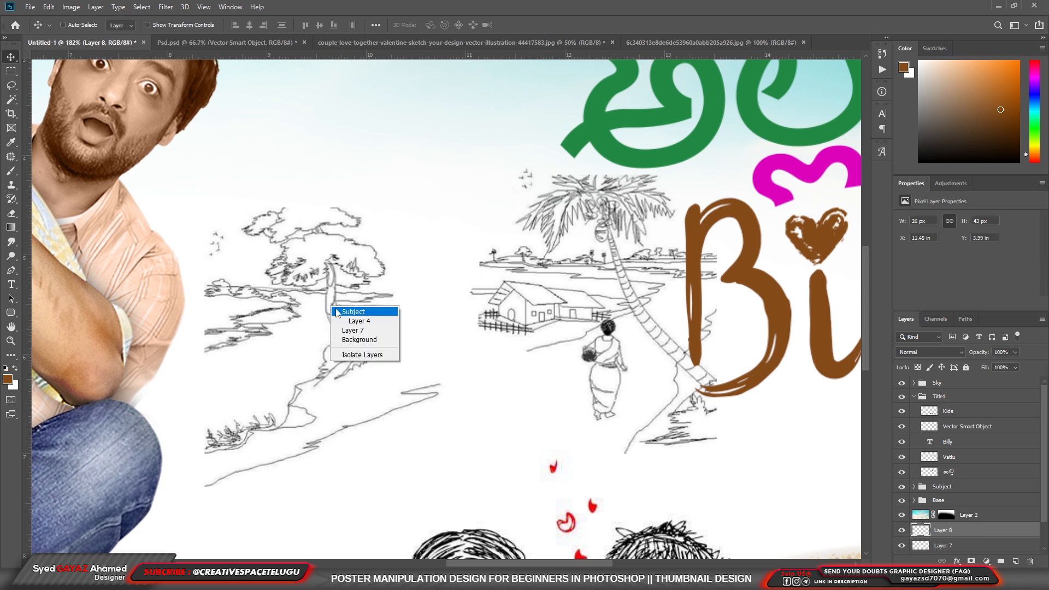
pyautogui.click(353, 312)
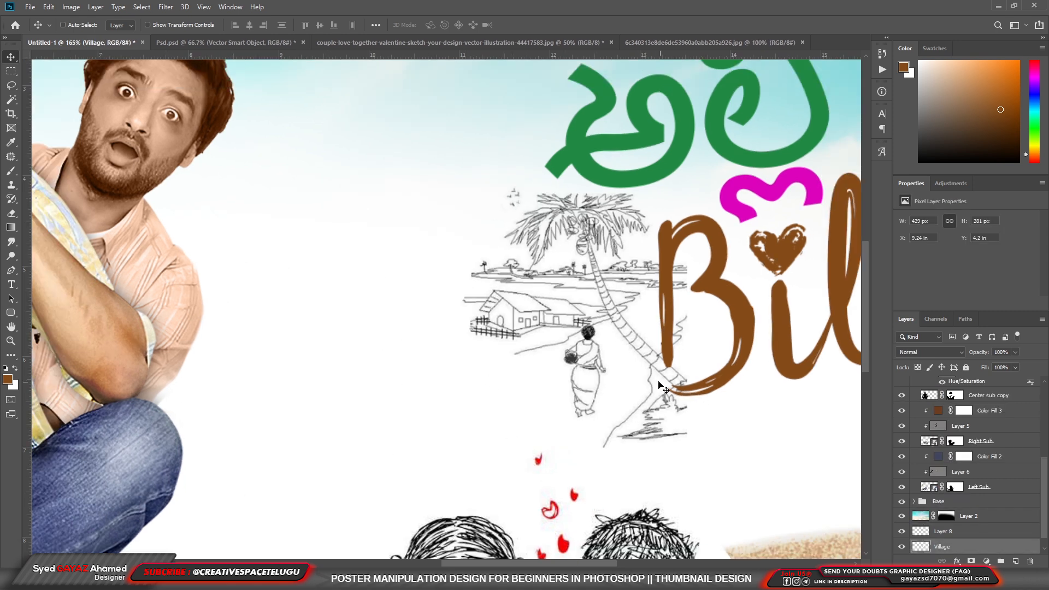
# Collapse the Subject group and move the birds and Village layers into the Title1 group, just below Vattu
pyautogui.rightClick(520, 204)
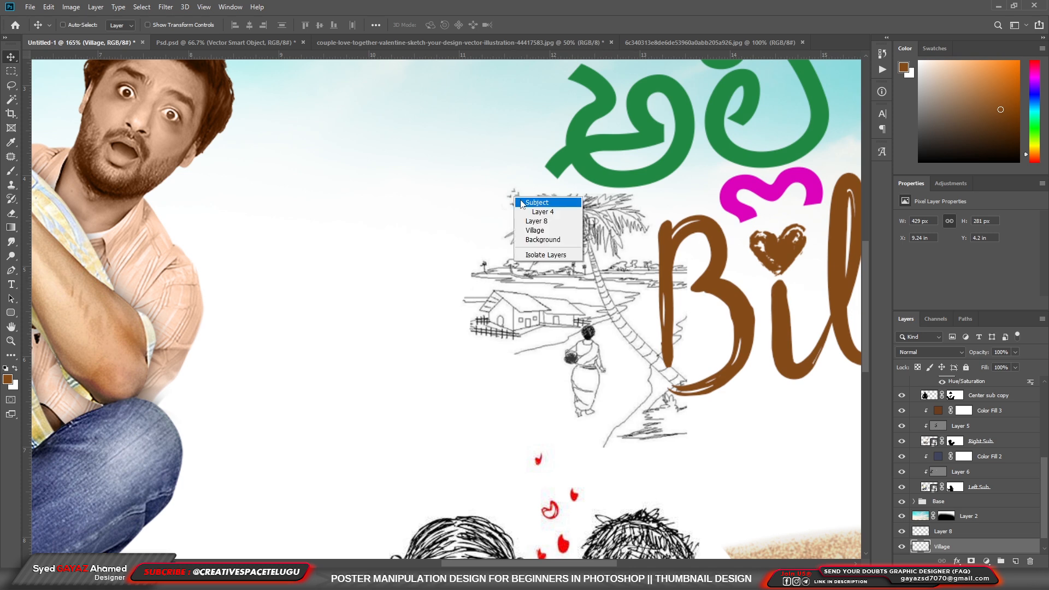
pyautogui.click(523, 204)
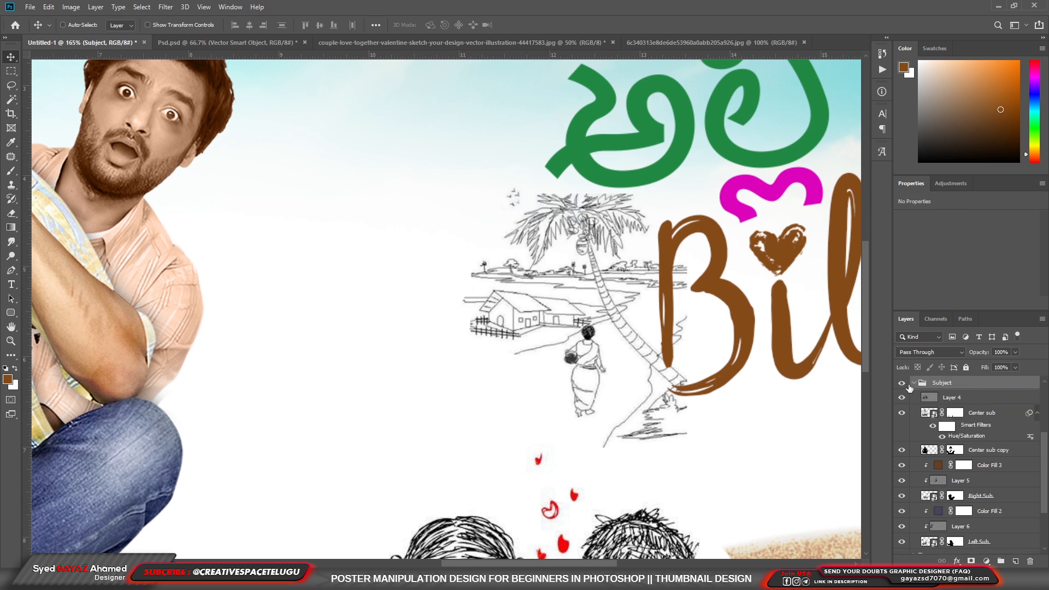
pyautogui.click(914, 383)
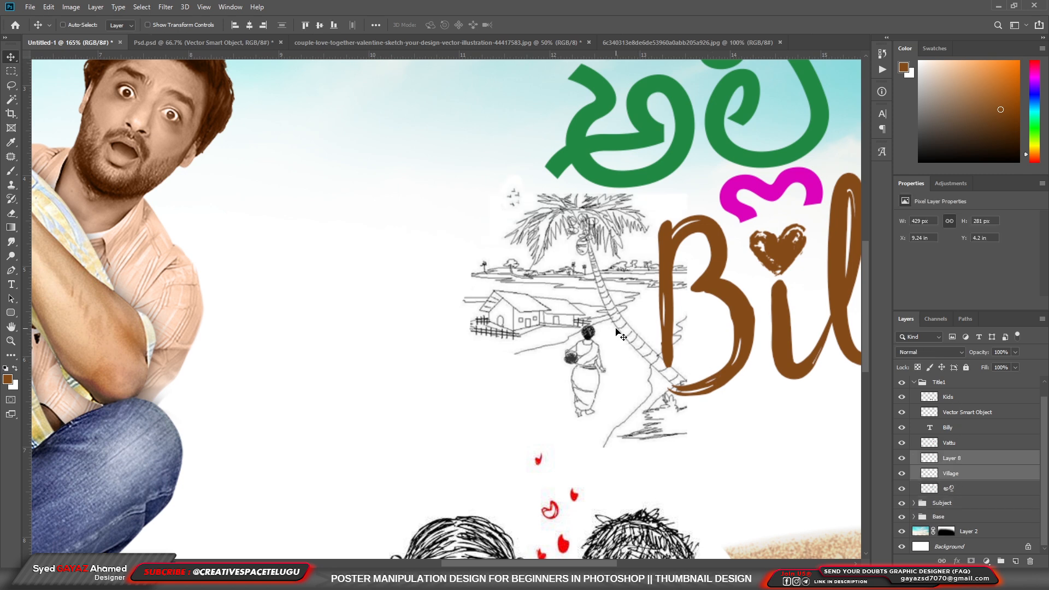
# Shift the village drawing slightly up and left so the palm sits just under the green Telugu lettering
pyautogui.rightClick(621, 334)
pyautogui.click(633, 340)
pyautogui.moveTo(633, 340); pyautogui.dragTo(625, 323)
# Erase the walking woman's body from the village drawing with a 45 px eraser
pyautogui.press('p')
pyautogui.press('e')
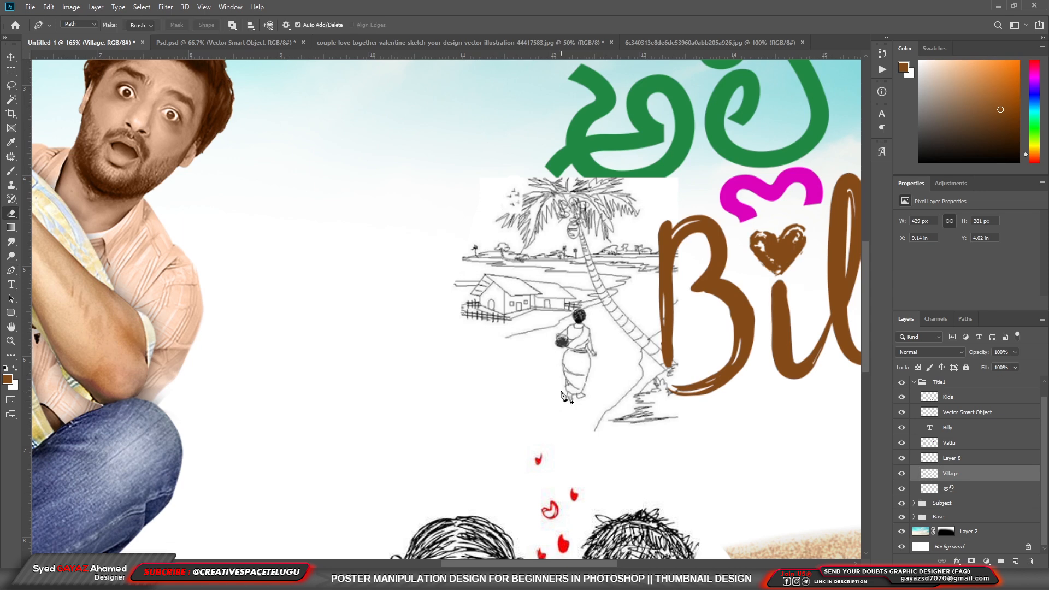
pyautogui.press('[')
pyautogui.press('[')
pyautogui.press('[')
pyautogui.press('[')
pyautogui.press('[')
pyautogui.press('[')
pyautogui.moveTo(564, 392); pyautogui.dragTo(583, 354)
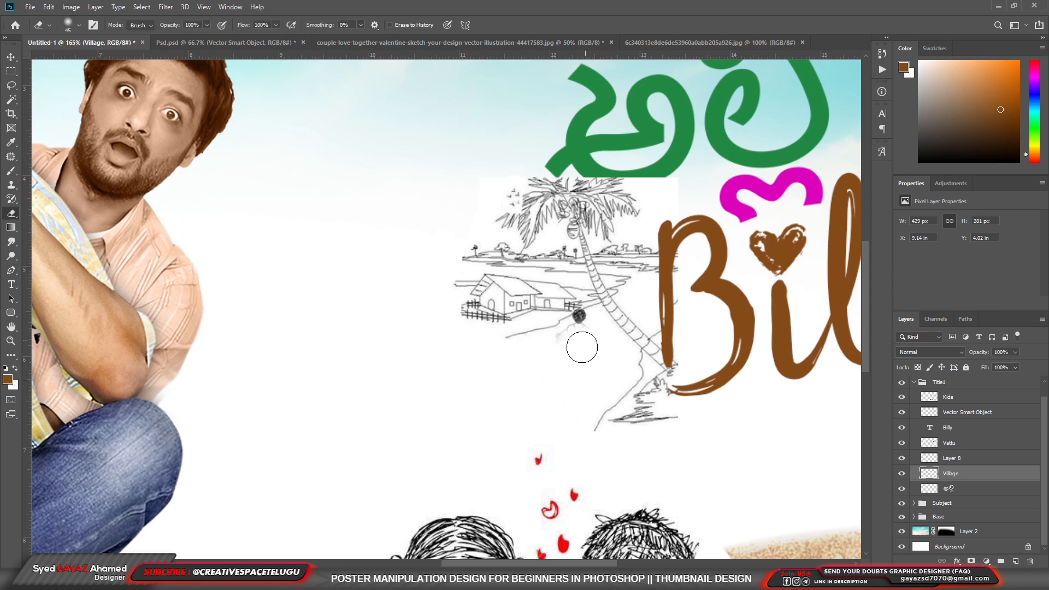
# Erase the woman's remaining head and faint outlines beside the huts with a 20 px eraser
pyautogui.keyDown('ctrl'); pyautogui.click(591, 336); pyautogui.keyUp('ctrl')
pyautogui.keyDown('ctrl'); pyautogui.click(590, 336); pyautogui.keyUp('ctrl')
pyautogui.press('[')
pyautogui.press('[')
pyautogui.press('[')
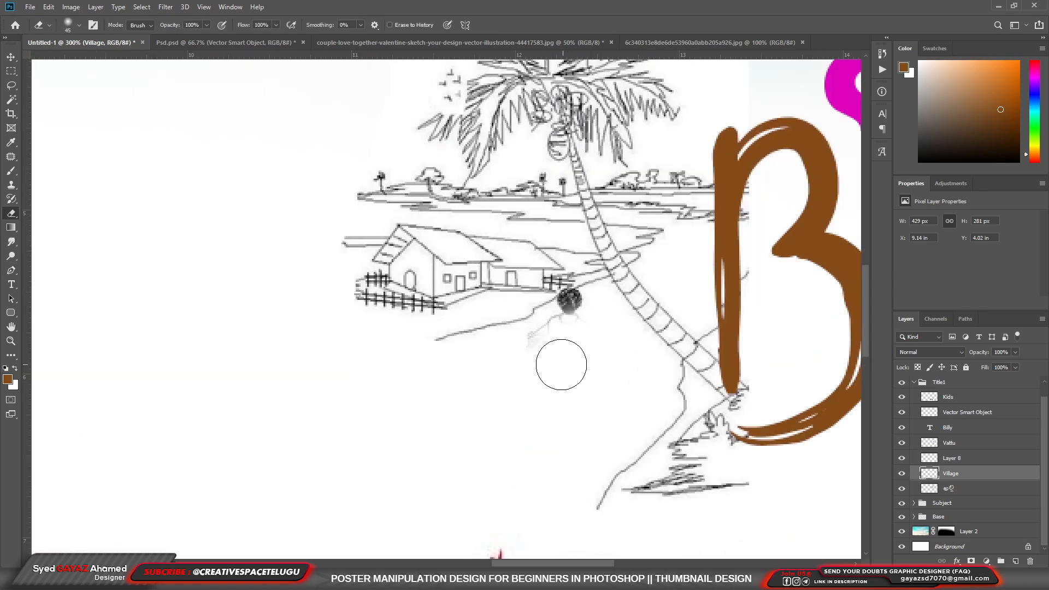
pyautogui.rightClick(580, 344)
pyautogui.moveTo(534, 352)
pyautogui.mouseDown()
pyautogui.moveTo(569, 324)
pyautogui.moveTo(570, 310)
pyautogui.mouseUp()
pyautogui.click(616, 314)
pyautogui.click(576, 323)
# Erase the path line and the outer grass strokes below the palm's base
pyautogui.scroll(-2, 559, 398)
pyautogui.moveTo(559, 467)
pyautogui.mouseDown()
pyautogui.moveTo(604, 448)
pyautogui.moveTo(591, 474)
pyautogui.moveTo(647, 392)
pyautogui.mouseUp()
pyautogui.hotkey('ctrl', 'z')
pyautogui.moveTo(603, 467)
pyautogui.mouseDown()
pyautogui.moveTo(686, 472)
pyautogui.moveTo(628, 476)
pyautogui.moveTo(669, 471)
pyautogui.mouseUp()
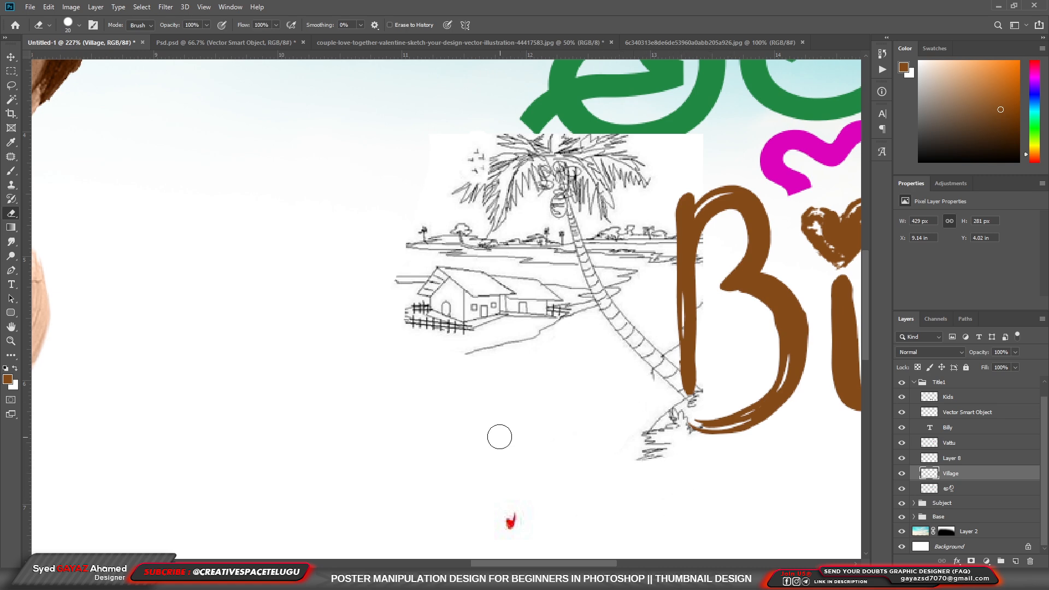
pyautogui.scroll(-3, 481, 443)
# Move the kids drawing up onto the village scene and scale it down to about 184 px wide
pyautogui.press('v')
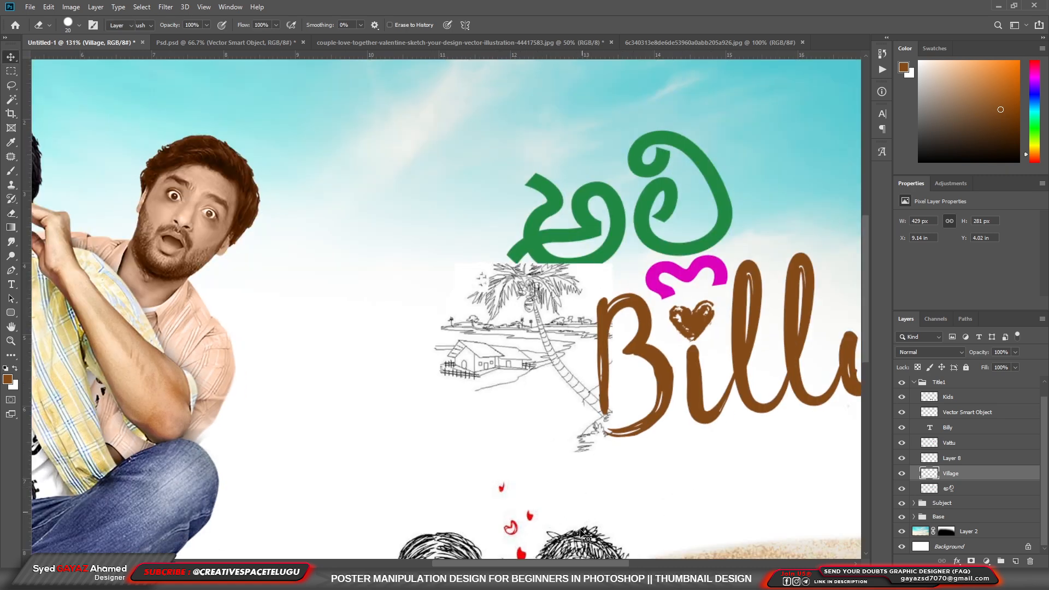
pyautogui.rightClick(585, 539)
pyautogui.click(607, 486)
pyautogui.moveTo(608, 486)
pyautogui.mouseDown()
pyautogui.moveTo(569, 298)
pyautogui.moveTo(571, 206)
pyautogui.mouseUp()
pyautogui.hotkey('ctrl', 't')
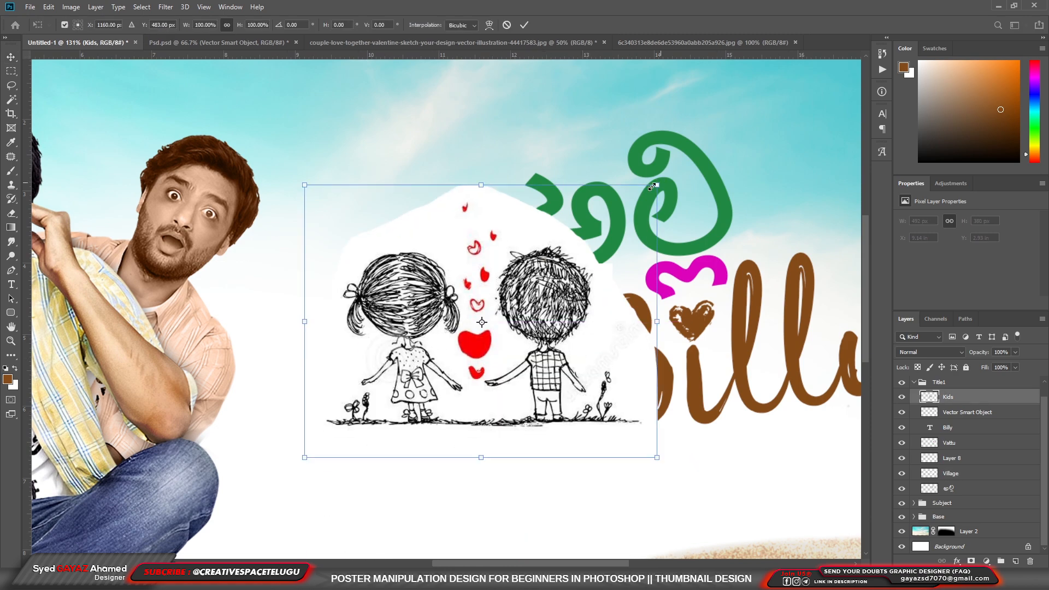
pyautogui.moveTo(660, 183); pyautogui.dragTo(534, 247)
pyautogui.moveTo(499, 315); pyautogui.dragTo(541, 366)
pyautogui.hotkey('ctrl', 'z')
pyautogui.moveTo(304, 267); pyautogui.dragTo(363, 312)
pyautogui.press('Return')
pyautogui.moveTo(445, 367); pyautogui.dragTo(543, 405)
# Shrink the kids drawing further to about 158 px wide and position it below the huts
pyautogui.keyDown('ctrl'); pyautogui.click(528, 421); pyautogui.keyUp('ctrl')
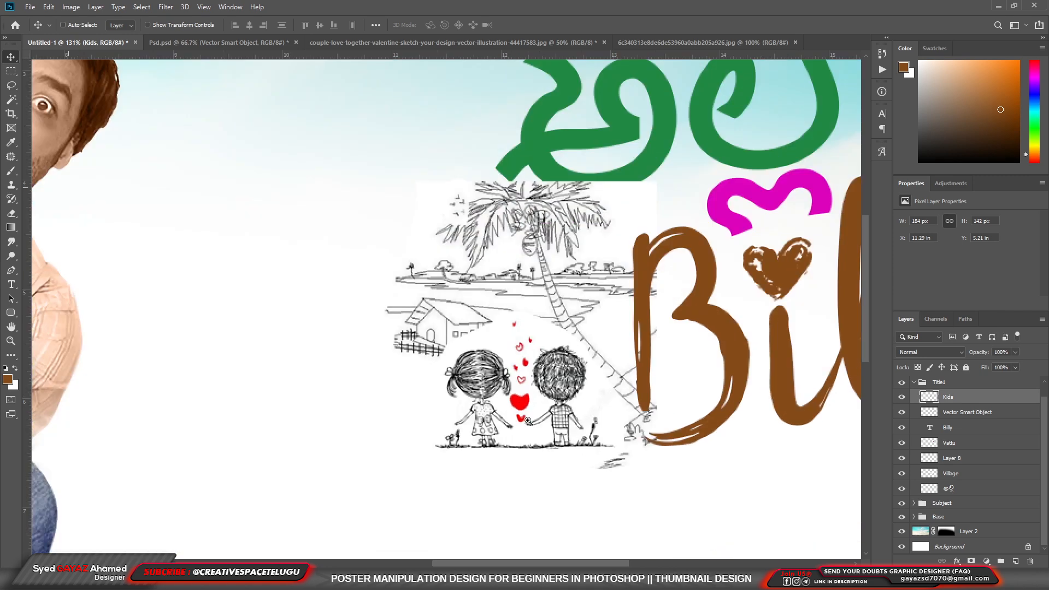
pyautogui.keyDown('ctrl'); pyautogui.click(528, 422); pyautogui.keyUp('ctrl')
pyautogui.moveTo(503, 356); pyautogui.dragTo(504, 371)
# Erase the flowers and ground line on both sides of and between the two kids
pyautogui.press('e')
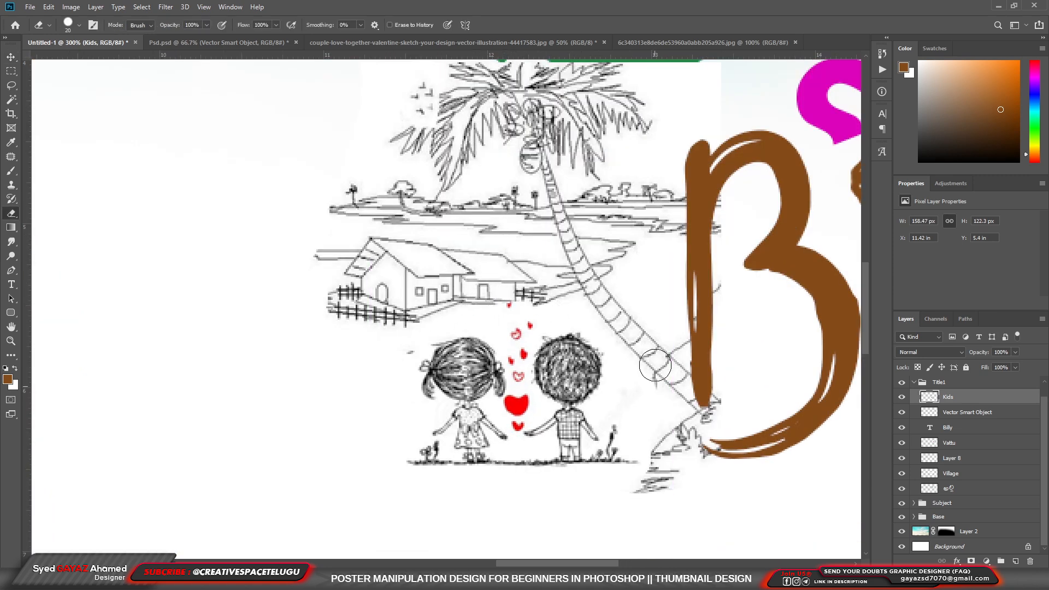
pyautogui.moveTo(634, 471)
pyautogui.mouseDown()
pyautogui.moveTo(635, 438)
pyautogui.moveTo(625, 438)
pyautogui.moveTo(618, 463)
pyautogui.mouseUp()
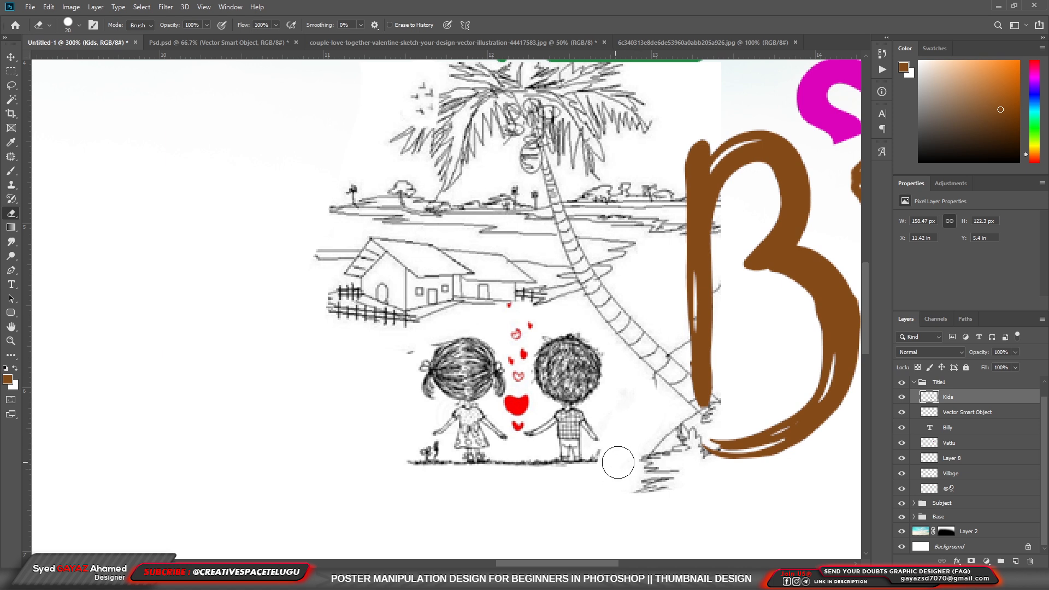
pyautogui.moveTo(419, 461)
pyautogui.mouseDown()
pyautogui.moveTo(417, 452)
pyautogui.moveTo(436, 458)
pyautogui.mouseUp()
pyautogui.moveTo(507, 468); pyautogui.dragTo(518, 484)
# Move the kids drawing slightly down and right, toward the palm's base
pyautogui.press('v')
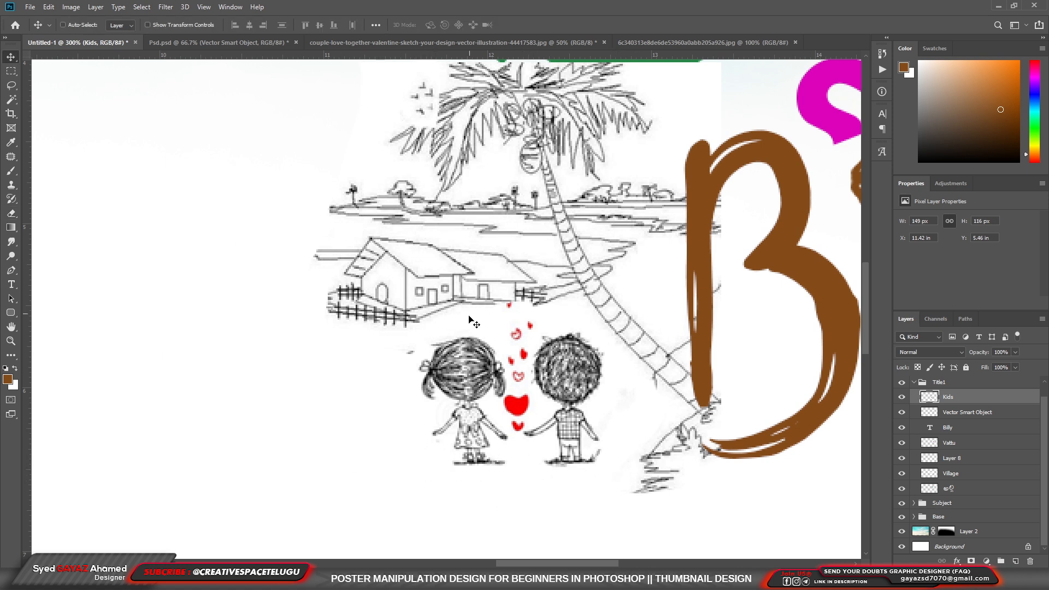
pyautogui.rightClick(575, 378)
pyautogui.click(585, 388)
pyautogui.moveTo(585, 386); pyautogui.dragTo(599, 409)
pyautogui.scroll(-5, 290, 355)
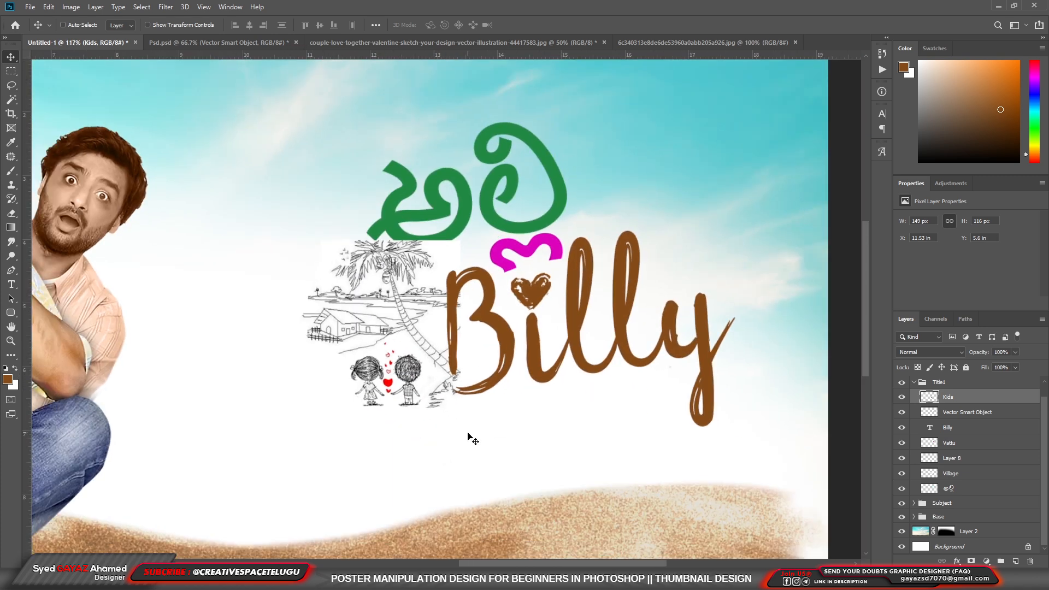
# Select the Village layer and send it one level back, beneath the green Telugu lettering
pyautogui.rightClick(414, 253)
pyautogui.click(444, 266)
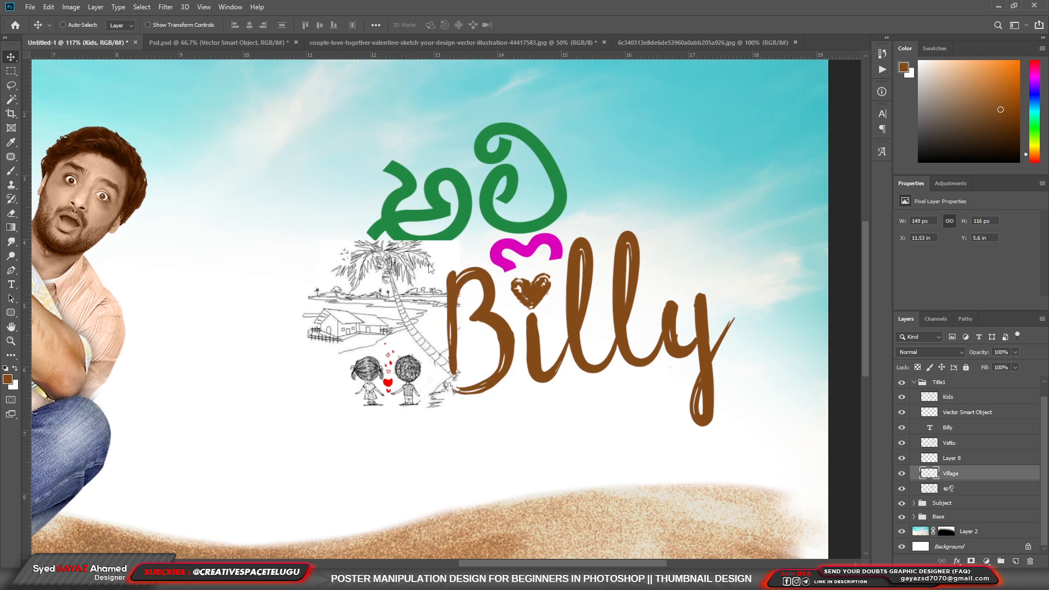
pyautogui.rightClick(420, 254)
pyautogui.click(442, 266)
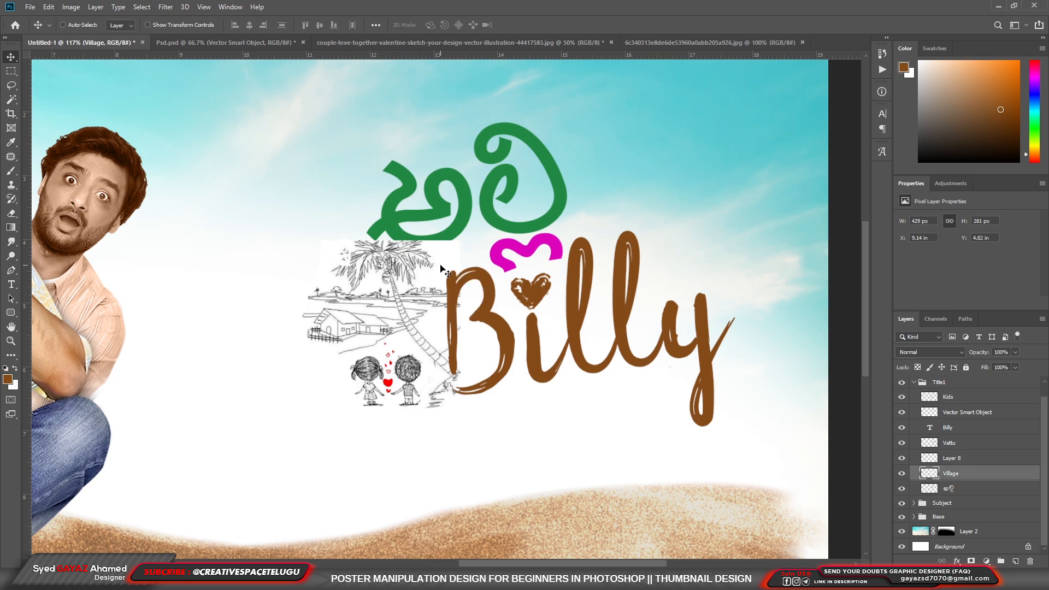
pyautogui.hotkey('ctrl', '[')
# Bring the Telugu tagline "ఓ అందమైన ప్రేమ కథ..." from Psd.psd into the poster and place it under Billy
pyautogui.scroll(-4, 430, 261)
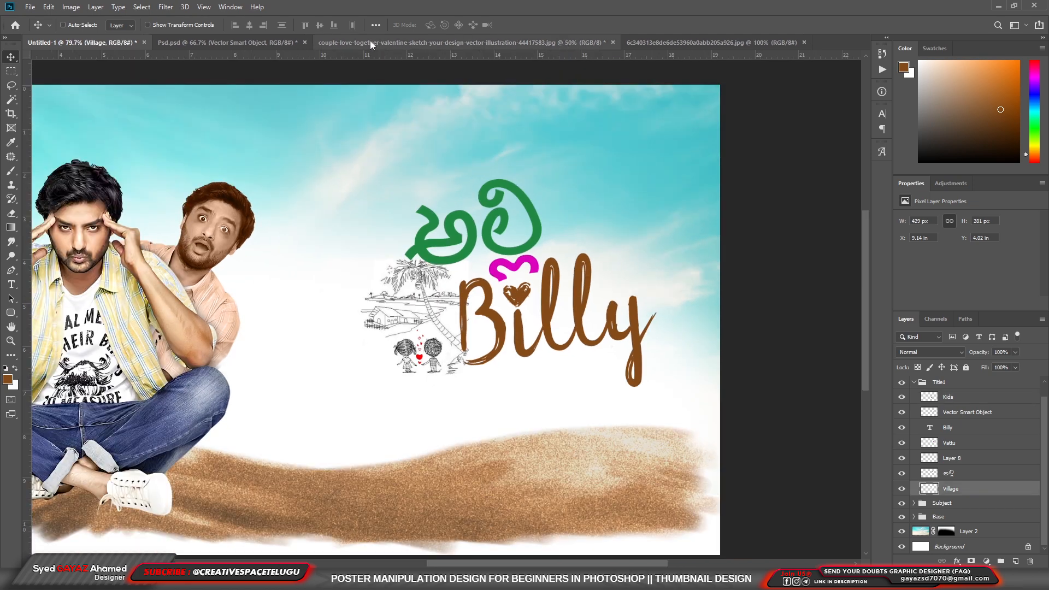
pyautogui.hotkey('ctrl', 'Tab')
pyautogui.moveTo(126, 97); pyautogui.dragTo(551, 383)
pyautogui.scroll(1, 551, 384)
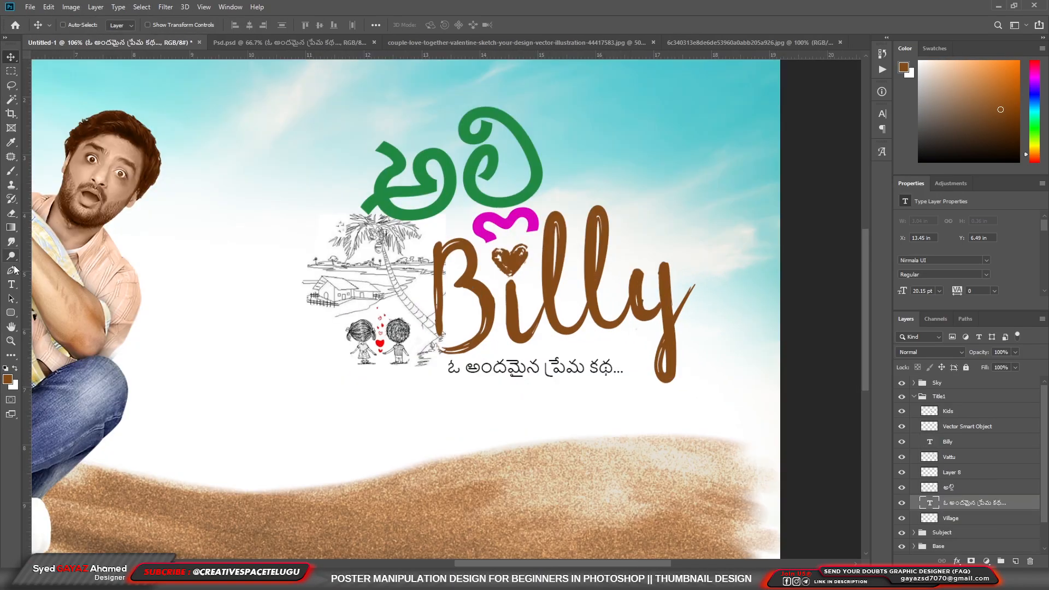
# Set the font of the Telugu tagline beneath Billy to Suguna
pyautogui.press('t')
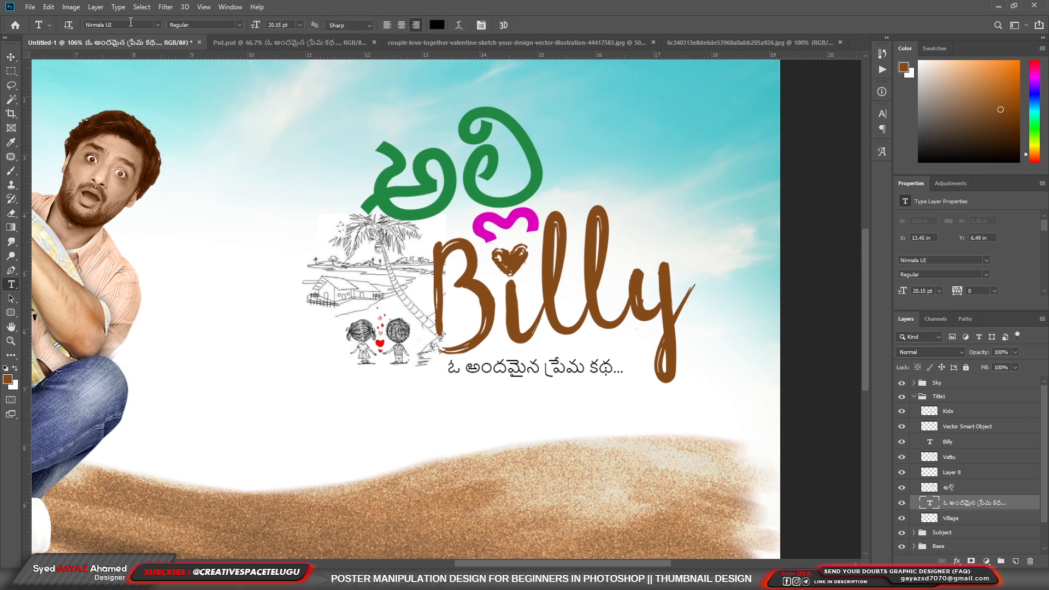
pyautogui.click(158, 25)
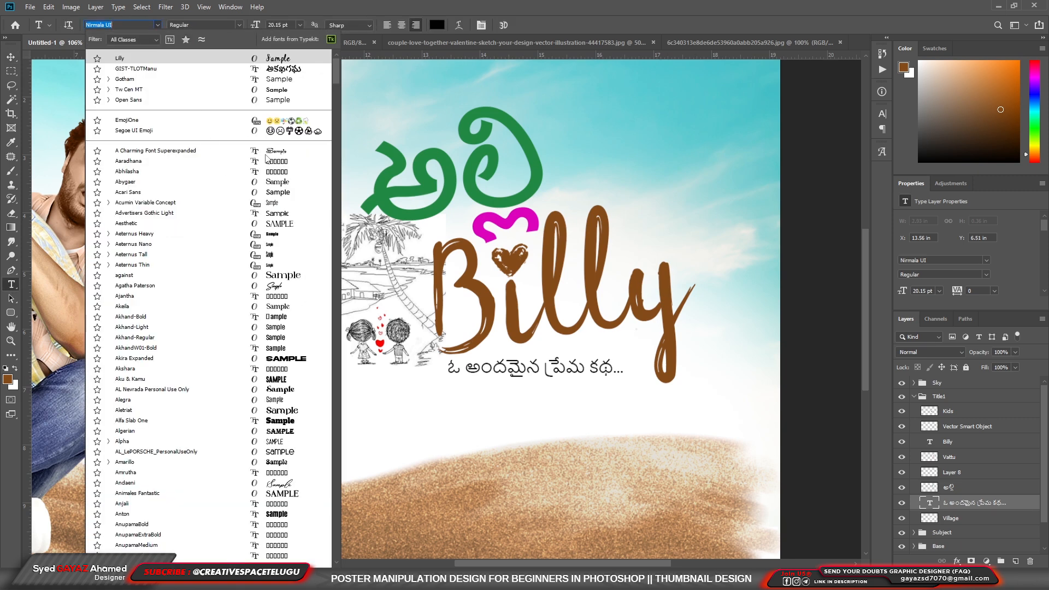
pyautogui.scroll(-20, 266, 159)
pyautogui.moveTo(334, 381); pyautogui.dragTo(339, 447)
pyautogui.scroll(-12, 338, 517)
pyautogui.scroll(-15, 355, 528)
pyautogui.scroll(-2, 284, 473)
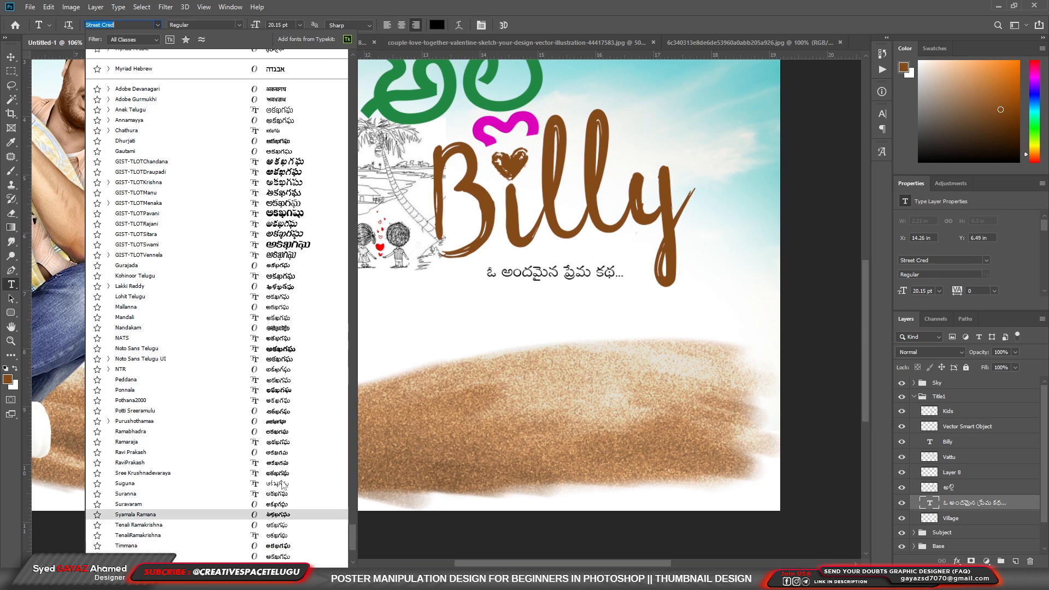
pyautogui.click(285, 484)
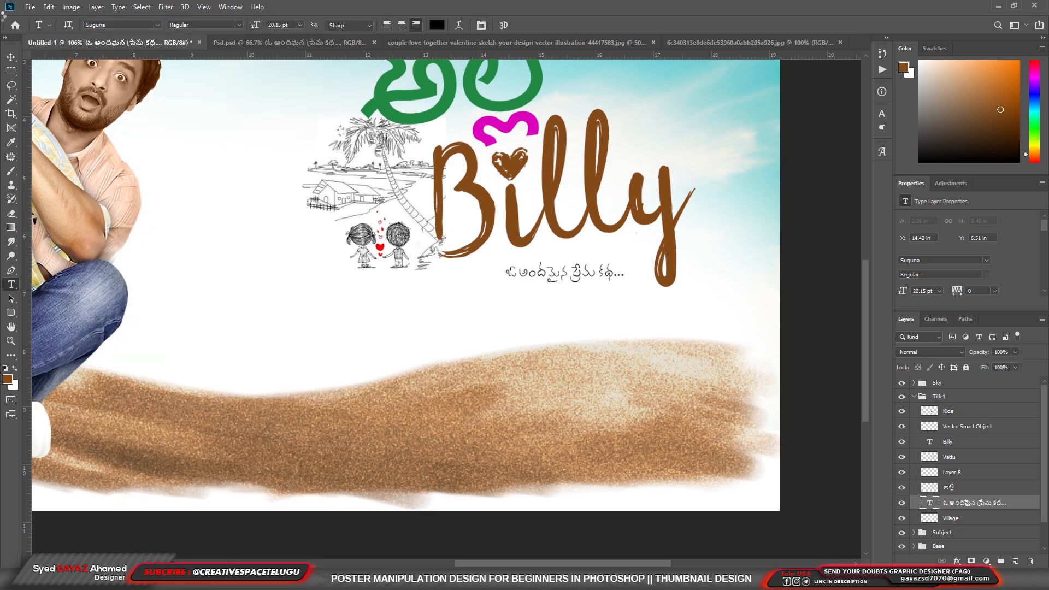
# Enlarge the tagline to about 26.22 pt and position it under Billy, in front of the y's tail
pyautogui.press('v')
pyautogui.moveTo(580, 272); pyautogui.dragTo(604, 250)
pyautogui.hotkey('ctrl', 't')
pyautogui.moveTo(513, 270); pyautogui.dragTo(536, 265)
pyautogui.press('Return')
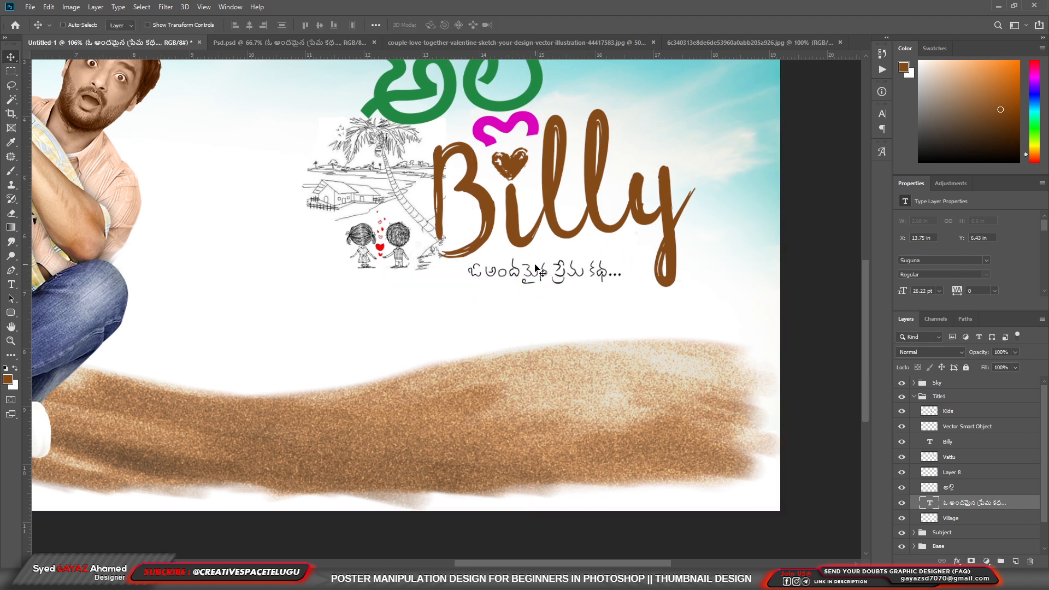
pyautogui.hotkey('ctrl', '0')
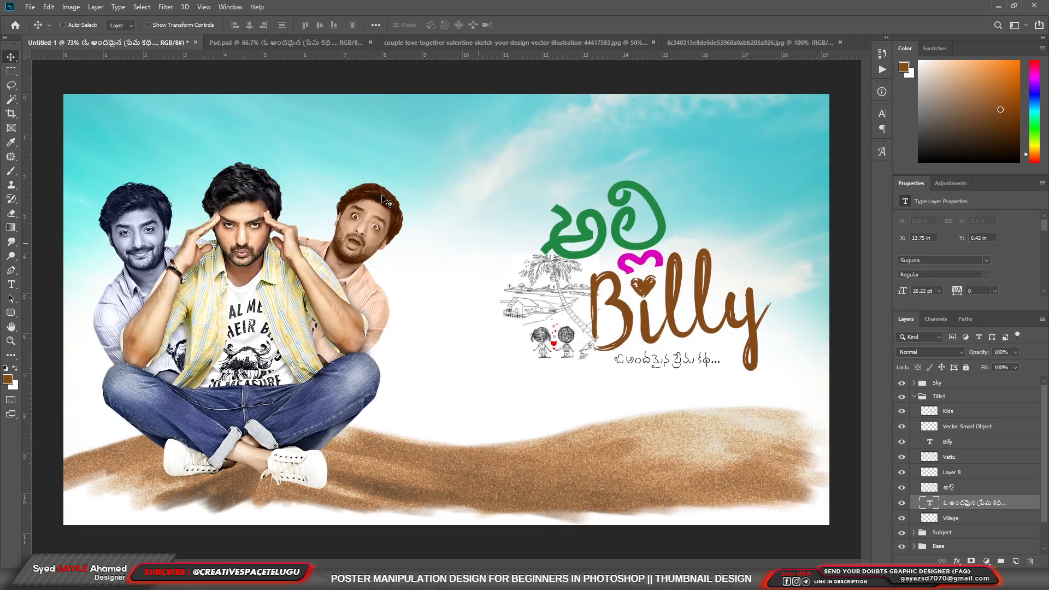
# Bring the BIRD group from Psd.psd into the poster, in the sky beyond the right end of the green lettering
pyautogui.click(714, 37)
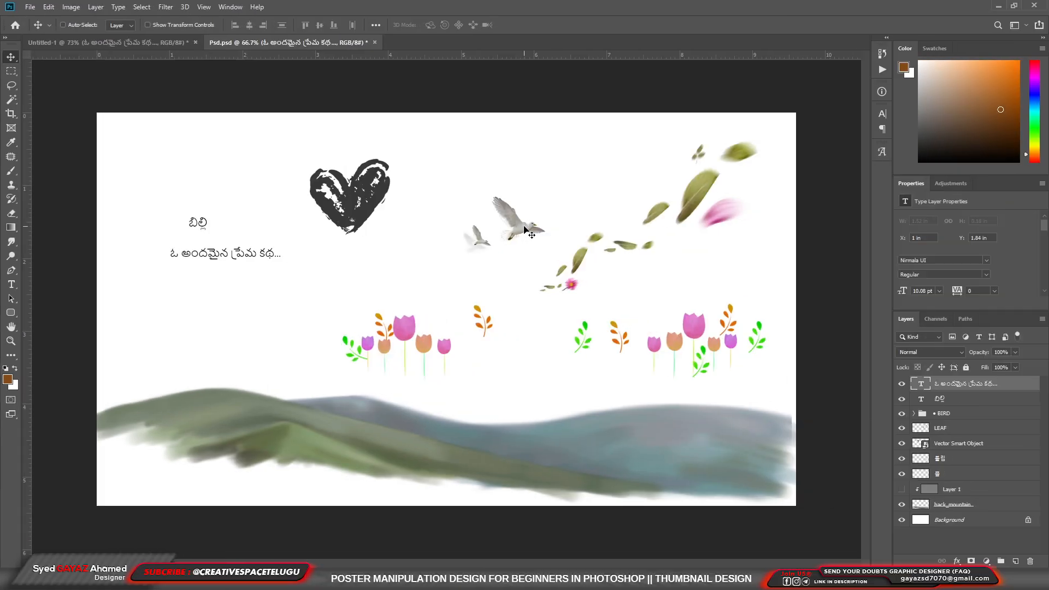
pyautogui.rightClick(525, 228)
pyautogui.click(538, 243)
pyautogui.moveTo(538, 243); pyautogui.dragTo(726, 187)
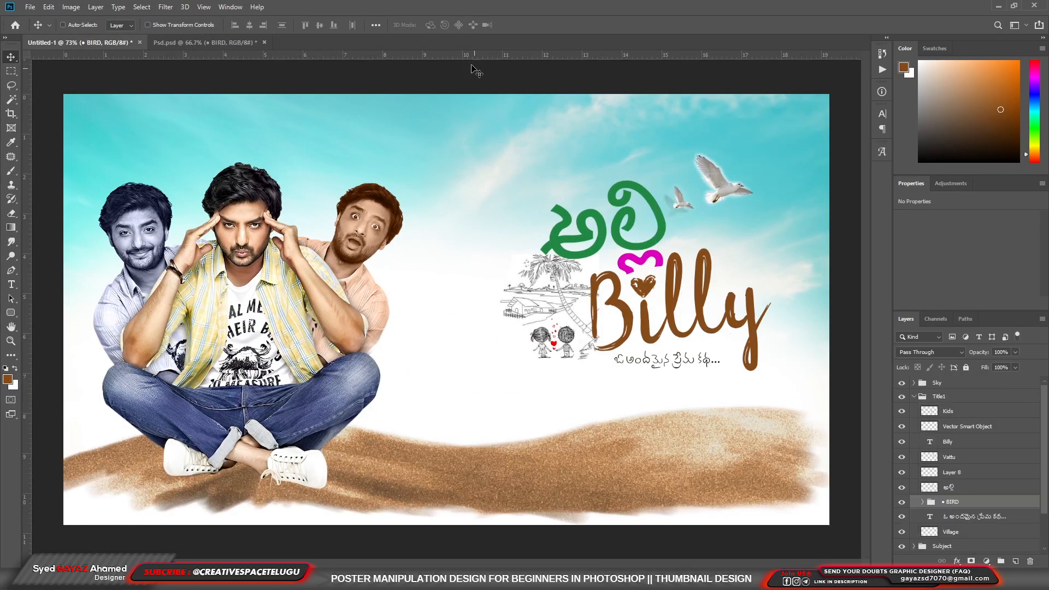
# Bring the LEAF layer from Psd.psd into the poster at the right of the title and scale it down
pyautogui.click(236, 42)
pyautogui.rightClick(699, 199)
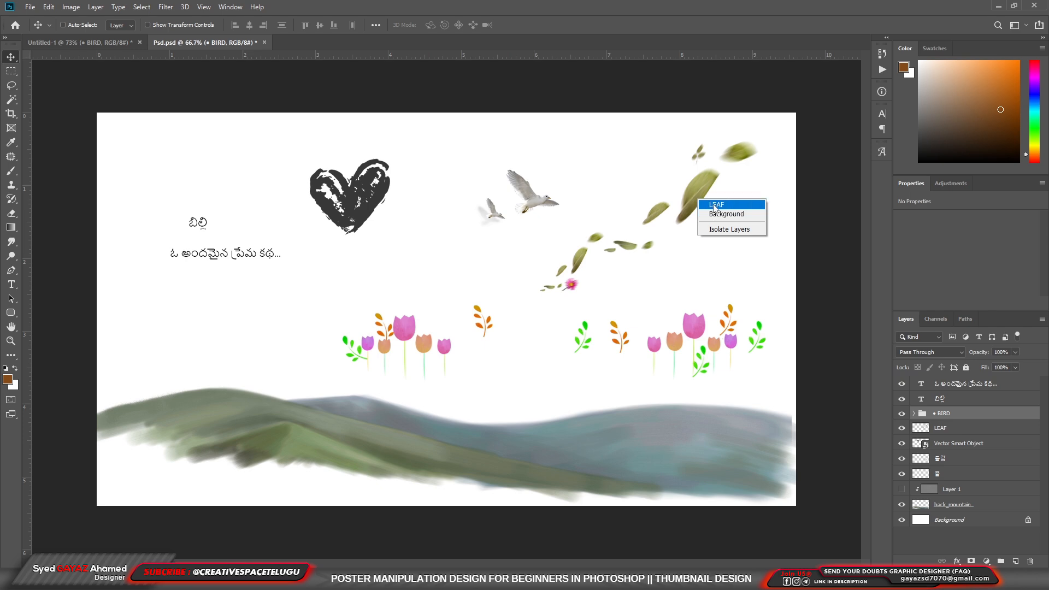
pyautogui.click(717, 202)
pyautogui.moveTo(717, 198); pyautogui.dragTo(694, 266)
pyautogui.hotkey('ctrl', 't')
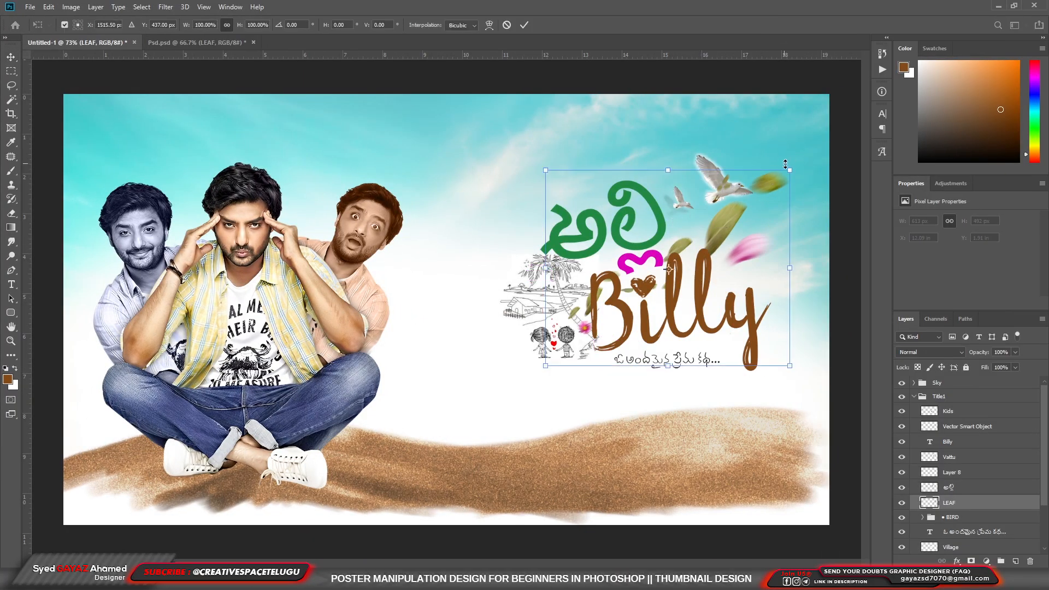
pyautogui.moveTo(790, 170); pyautogui.dragTo(761, 194)
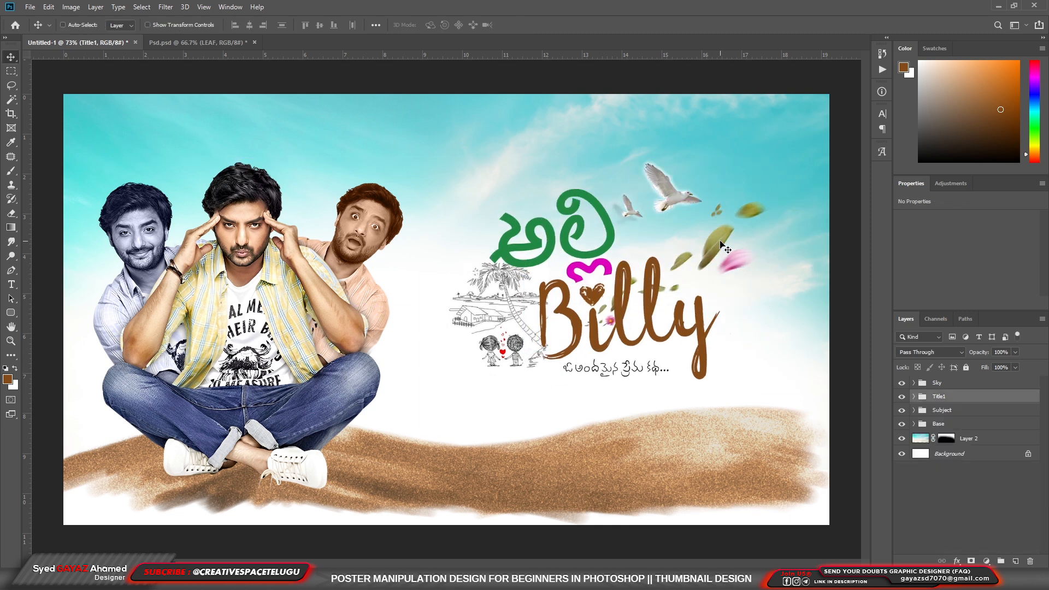
# Move the leaves up and slightly left, and shift the BIRD group slightly up and left above the title
pyautogui.moveTo(733, 254); pyautogui.dragTo(717, 227)
pyautogui.rightClick(684, 195)
pyautogui.click(703, 211)
pyautogui.moveTo(665, 199); pyautogui.dragTo(658, 191)
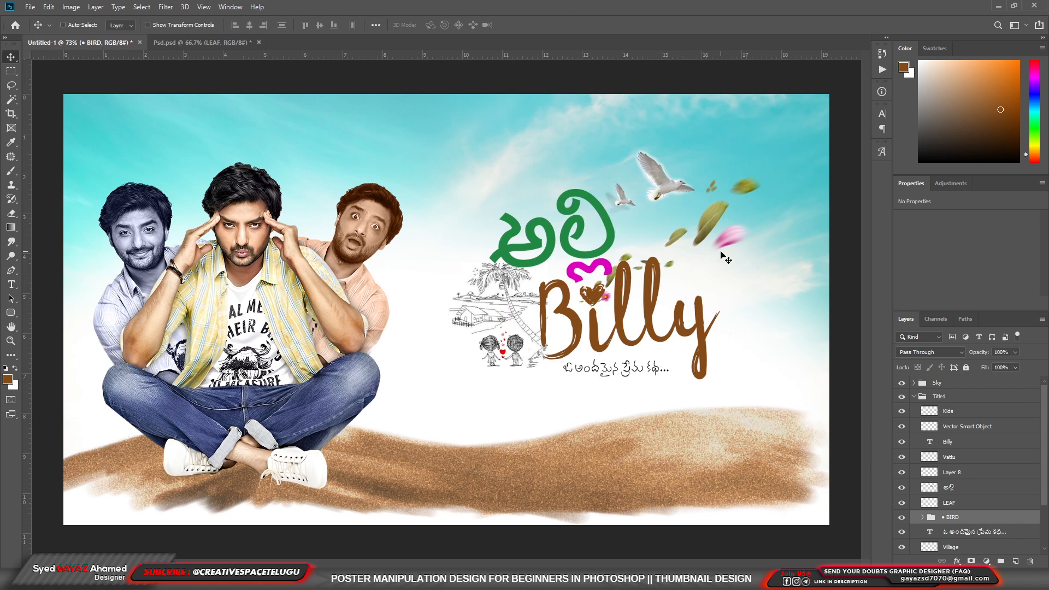
# Bring the tulips and leaf sprigs from Psd.psd into the poster, spread along the top edge of the sand
pyautogui.click(219, 43)
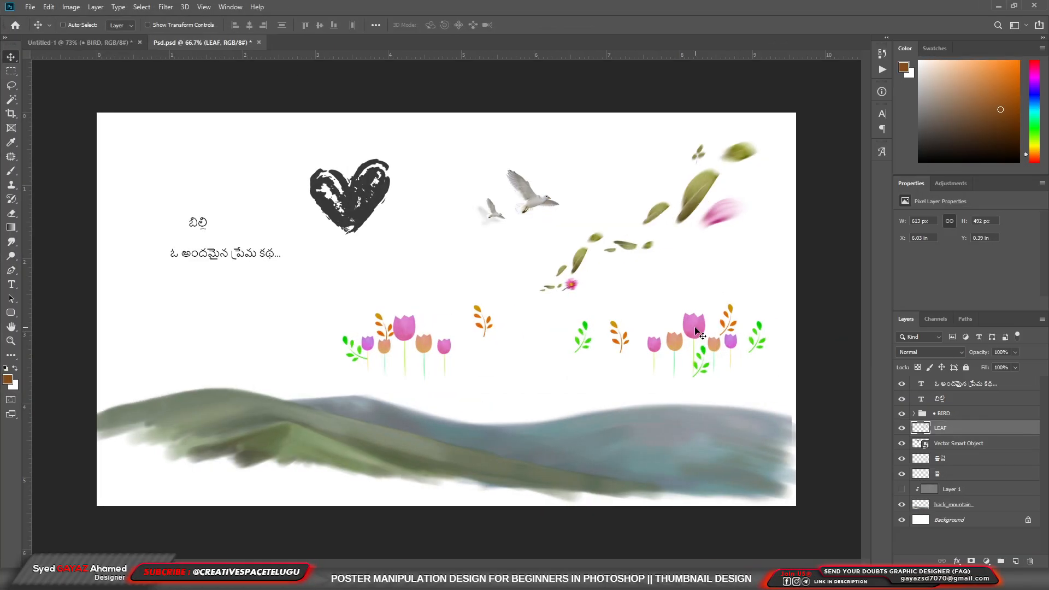
pyautogui.rightClick(695, 328)
pyautogui.click(712, 334)
pyautogui.rightClick(731, 308)
pyautogui.keyDown('shift'); pyautogui.click(746, 315); pyautogui.keyUp('shift')
pyautogui.moveTo(701, 315); pyautogui.dragTo(809, 420)
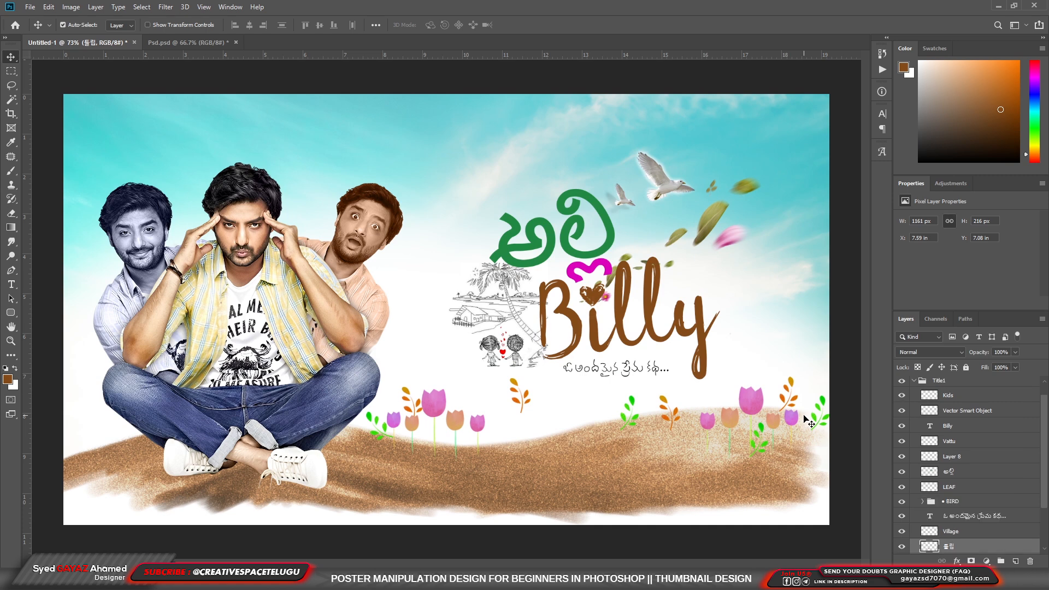
# Send the tulip layer behind the sand, directly above the Background layer
pyautogui.hotkey('ctrl', ']')
pyautogui.hotkey('ctrl', '[')
pyautogui.hotkey('ctrl', '[')
pyautogui.hotkey('ctrl', '[')
pyautogui.hotkey('ctrl', '[')
pyautogui.scroll(-2, 959, 490)
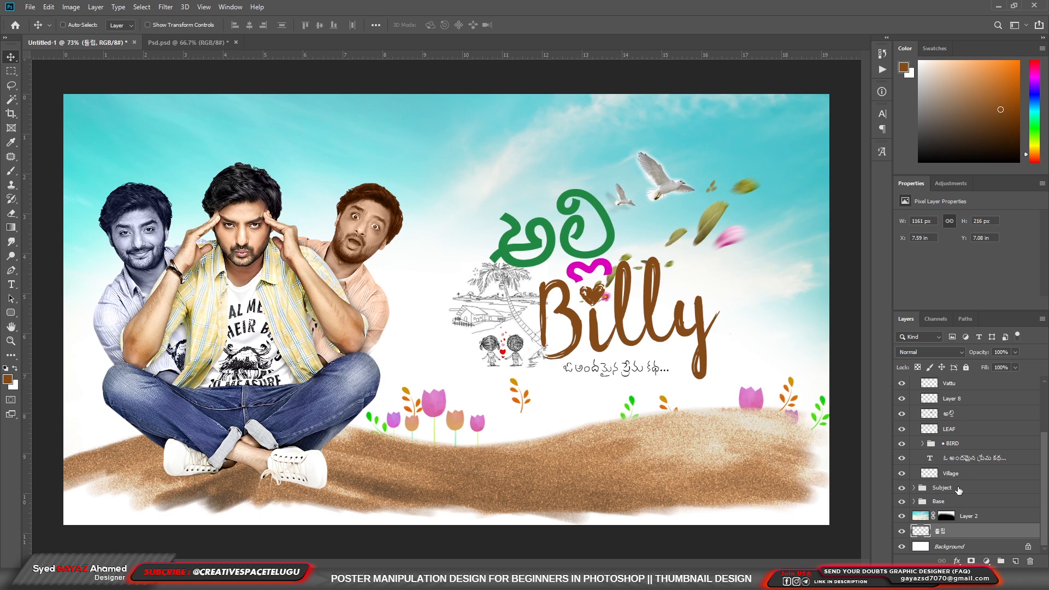
# Delete the right-hand flowers from the tulip layer and shift the remaining cluster slightly right along the sand
pyautogui.moveTo(551, 451); pyautogui.dragTo(596, 462)
pyautogui.moveTo(664, 421); pyautogui.dragTo(663, 424)
pyautogui.moveTo(770, 443); pyautogui.dragTo(742, 430)
pyautogui.moveTo(646, 323)
pyautogui.mouseDown()
pyautogui.moveTo(514, 278)
pyautogui.moveTo(777, 452)
pyautogui.mouseUp()
pyautogui.click(11, 71)
pyautogui.press('Delete')
pyautogui.hotkey('ctrl', 'd')
pyautogui.click(11, 57)
pyautogui.moveTo(402, 348); pyautogui.dragTo(546, 402)
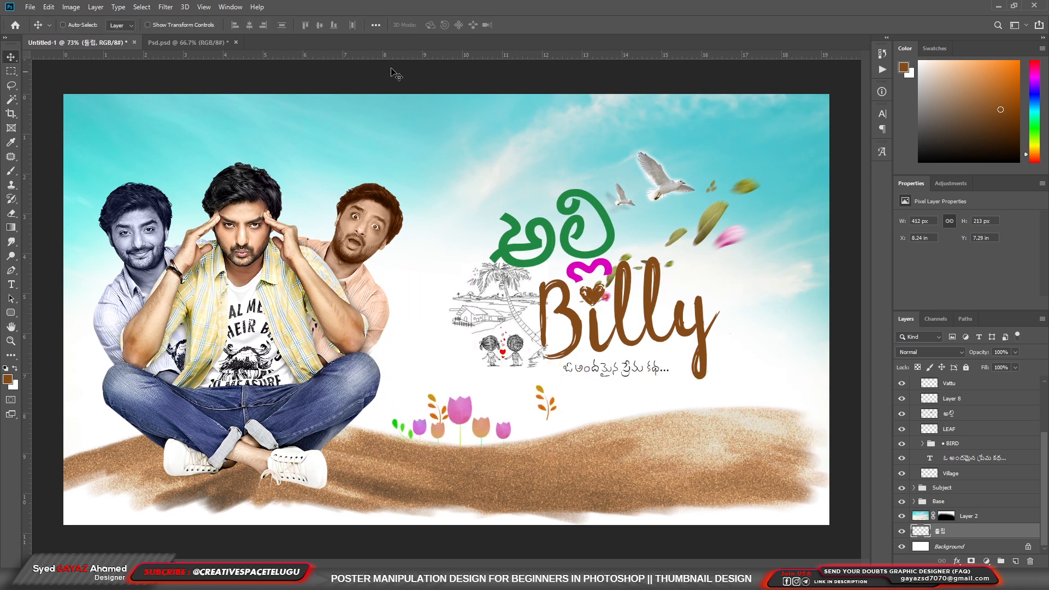
# Open the images 01 and 13 from the Manipulation Tutorial folder
pyautogui.click(162, 42)
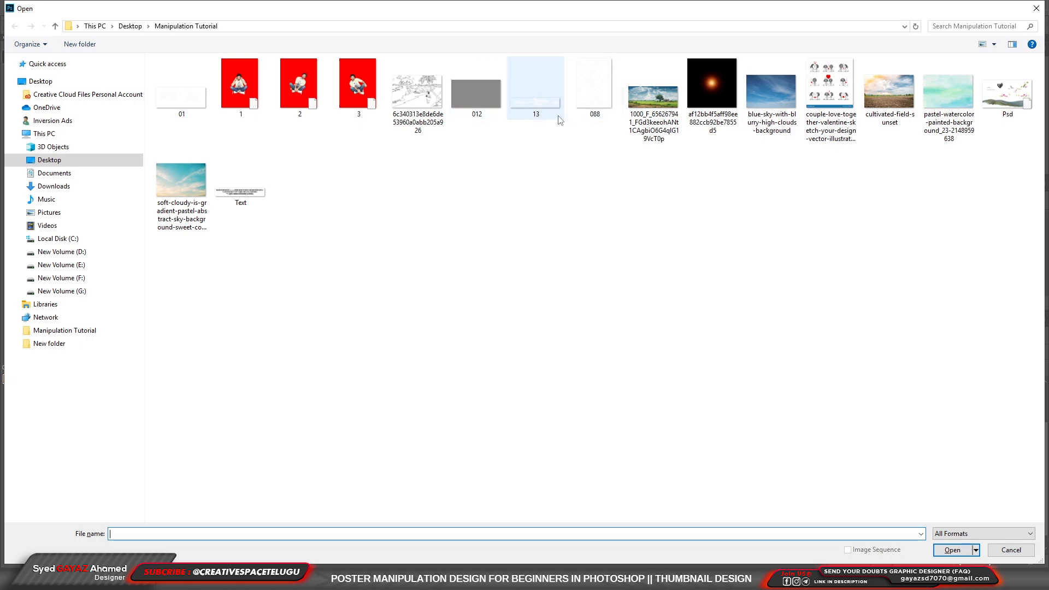
pyautogui.click(539, 109)
pyautogui.keyDown('ctrl'); pyautogui.click(180, 109); pyautogui.keyUp('ctrl')
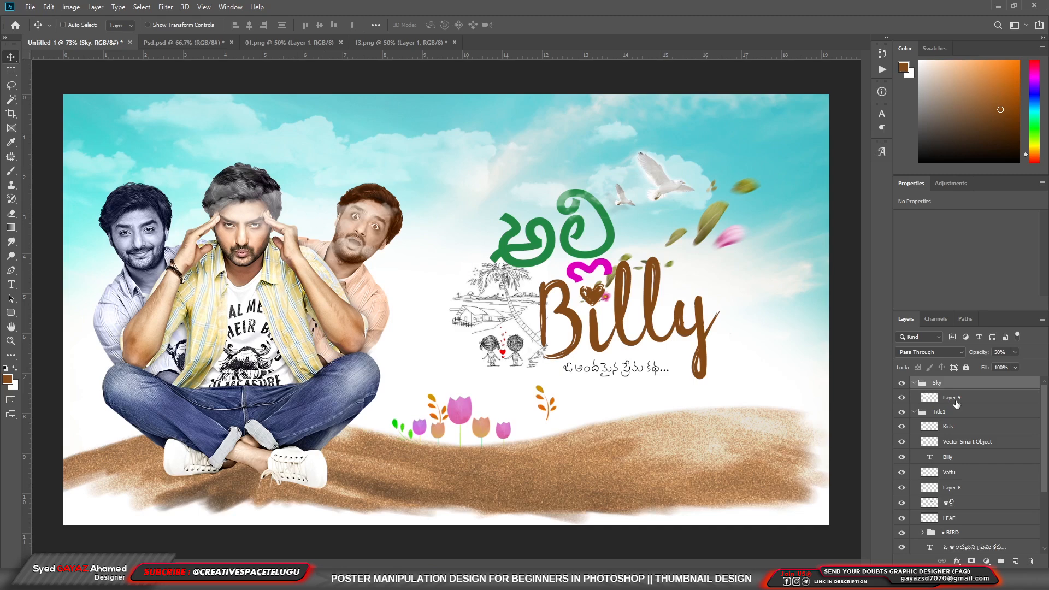
# Place the clouds layer directly below the Base group, shift it slightly left and set its opacity to 40%
pyautogui.click(956, 403)
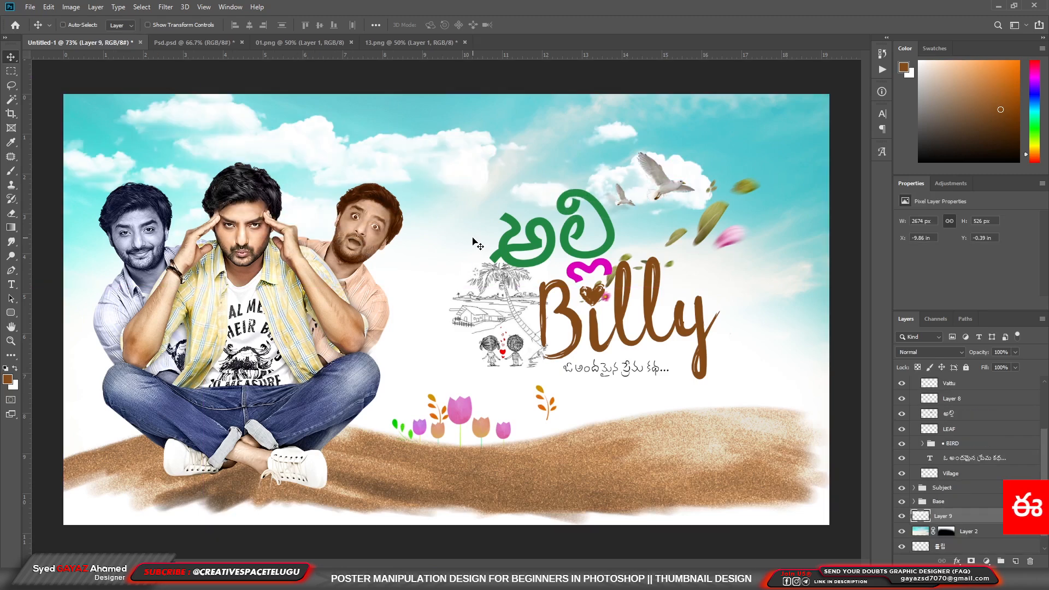
pyautogui.moveTo(303, 152); pyautogui.dragTo(280, 154)
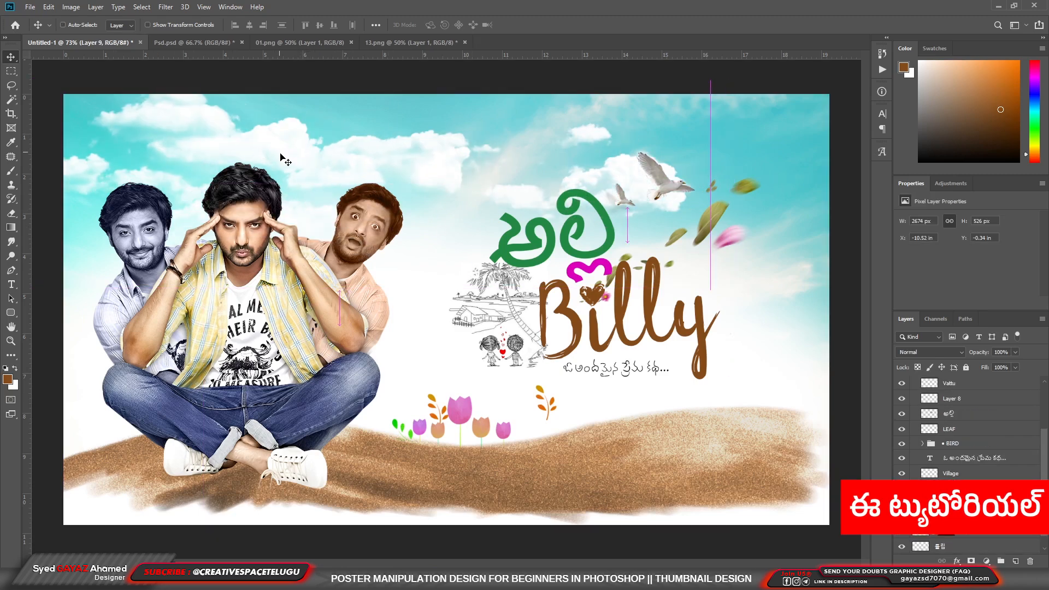
pyautogui.press('2')
pyautogui.press('4')
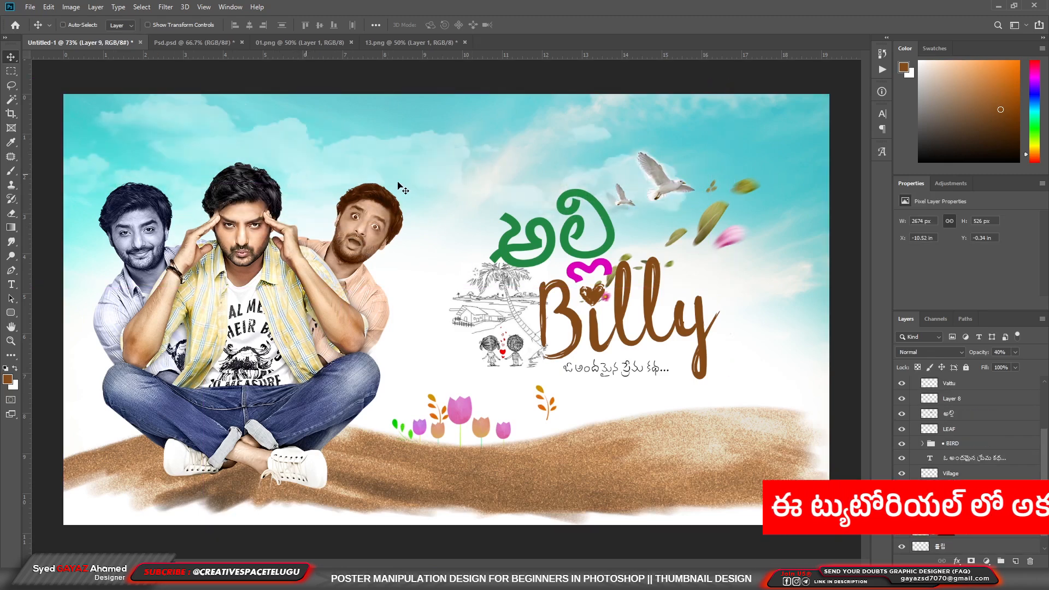
# Add a layer mask to the clouds and paint out those right of the center pose with a 500 px soft black brush
pyautogui.click(972, 561)
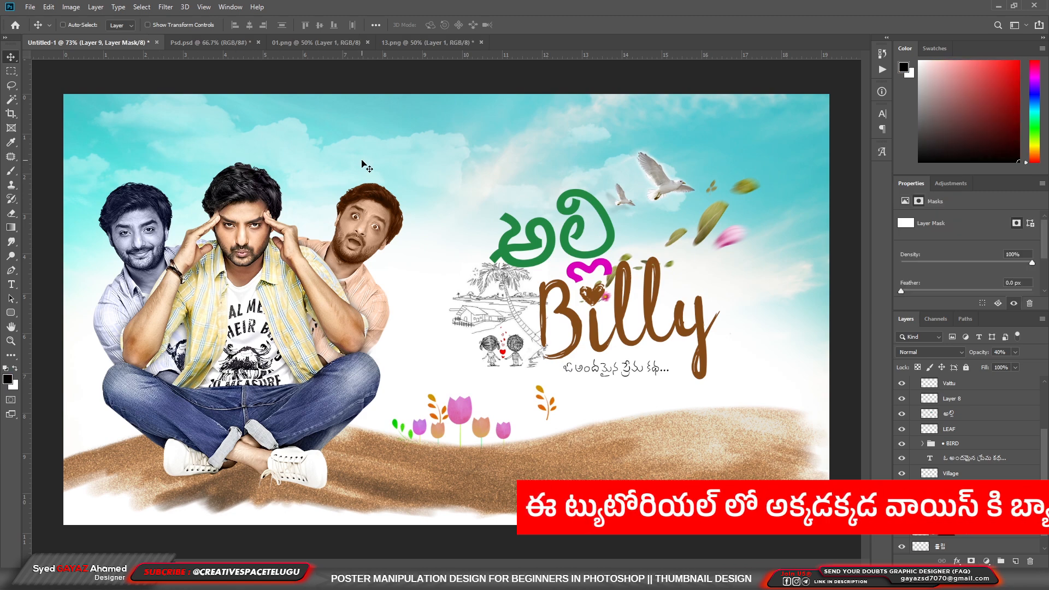
pyautogui.press('b')
pyautogui.press(']')
pyautogui.press(']')
pyautogui.press(']')
pyautogui.press(']')
pyautogui.press(']')
pyautogui.press(']')
pyautogui.press(']')
pyautogui.press(']')
pyautogui.press(']')
pyautogui.press(']')
pyautogui.moveTo(421, 196)
pyautogui.mouseDown()
pyautogui.moveTo(640, 190)
pyautogui.moveTo(508, 171)
pyautogui.mouseUp()
pyautogui.hotkey('shift', '[')
pyautogui.hotkey('shift', '[')
pyautogui.hotkey('shift', '[')
pyautogui.hotkey('shift', '[')
pyautogui.moveTo(355, 181); pyautogui.dragTo(628, 180)
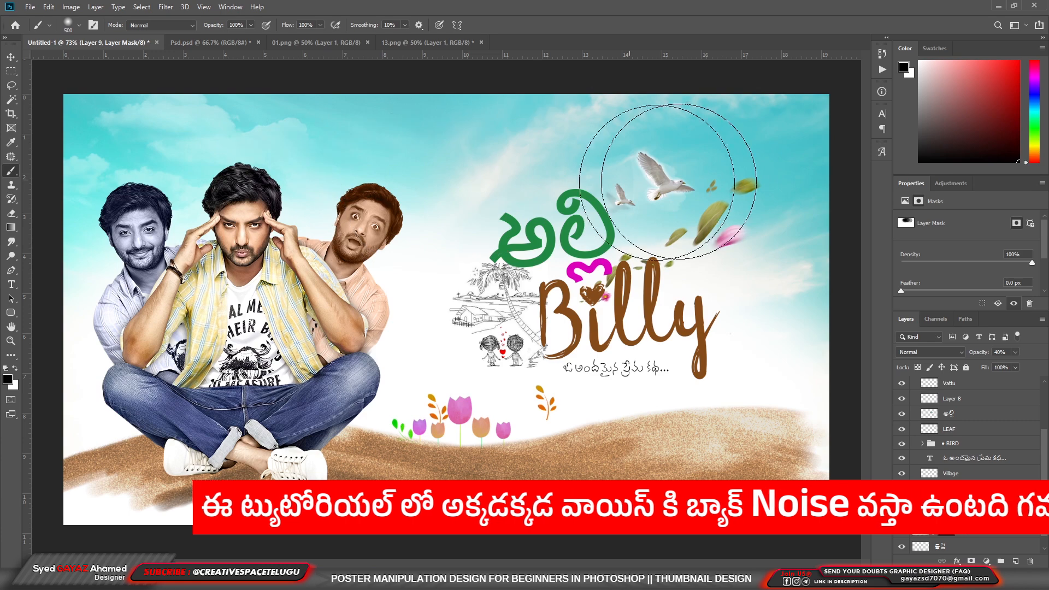
# Duplicate the clouds layer into the sky's right end and ready the Brush on the copy's layer mask
pyautogui.click(15, 57)
pyautogui.moveTo(161, 164); pyautogui.dragTo(824, 215)
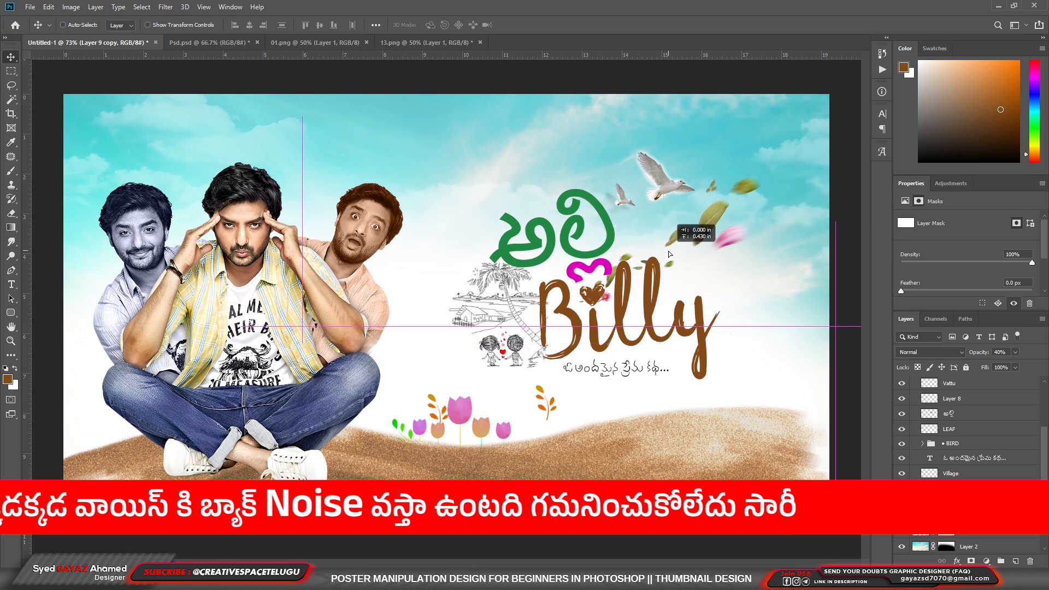
pyautogui.press('e')
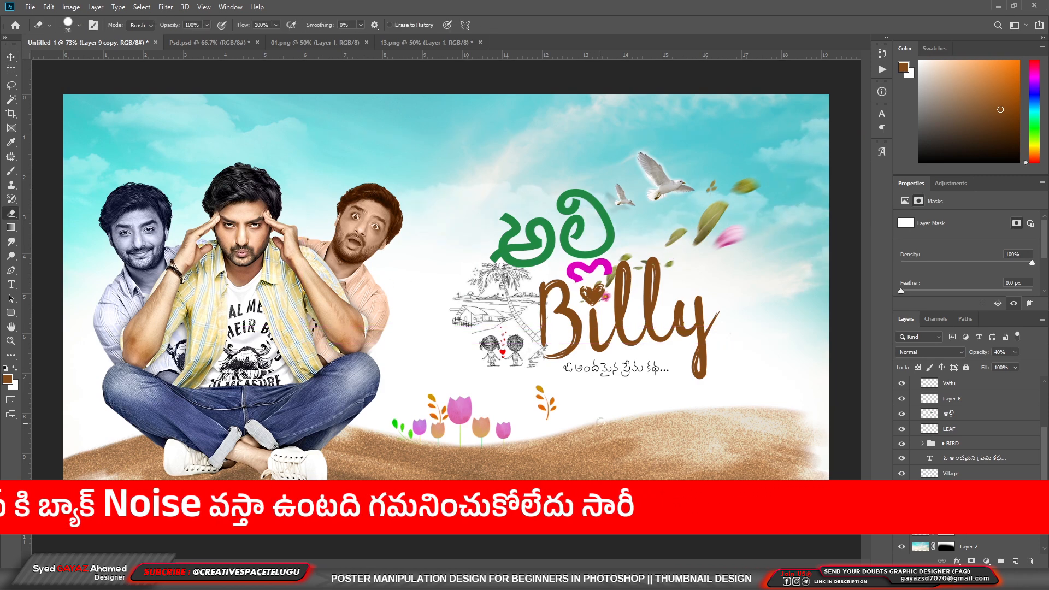
pyautogui.hotkey('ctrl', '\\')
pyautogui.press('b')
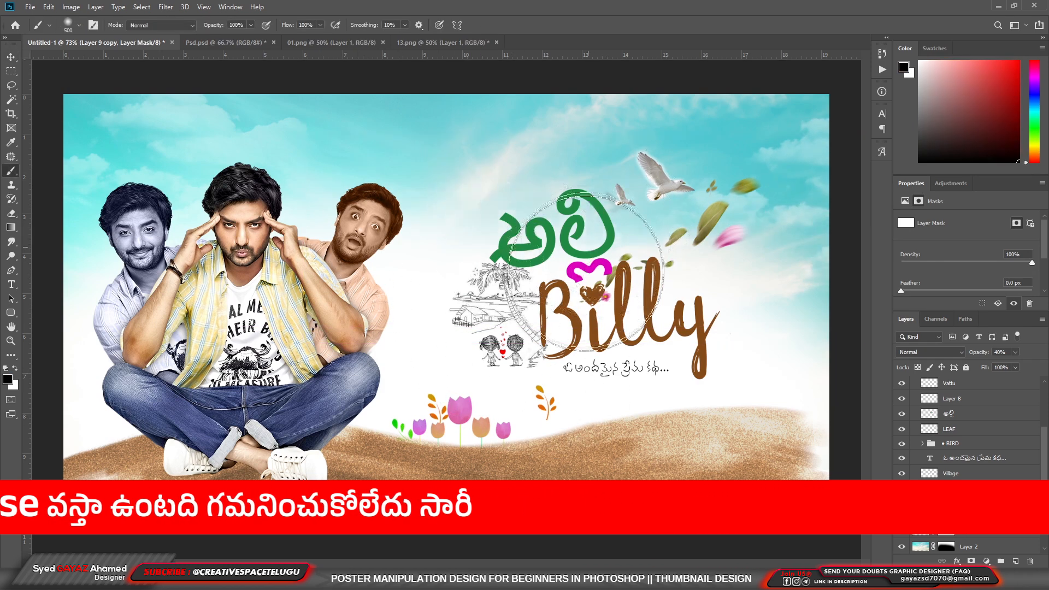
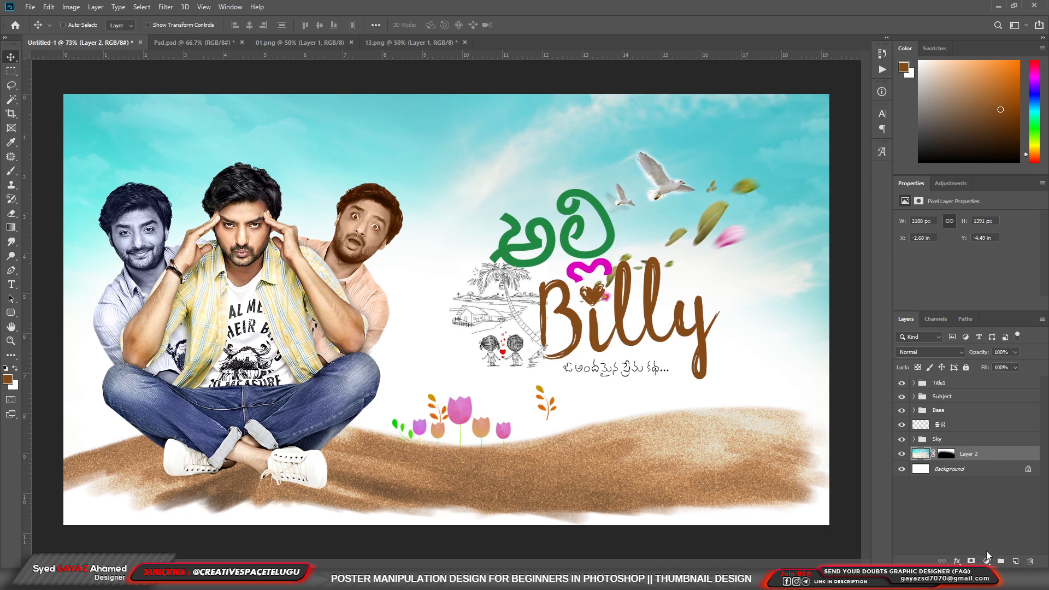
# Add a Solid Color fill layer in blue 2e76d9 above Layer 2 and set its blend mode to Color
pyautogui.click(1015, 562)
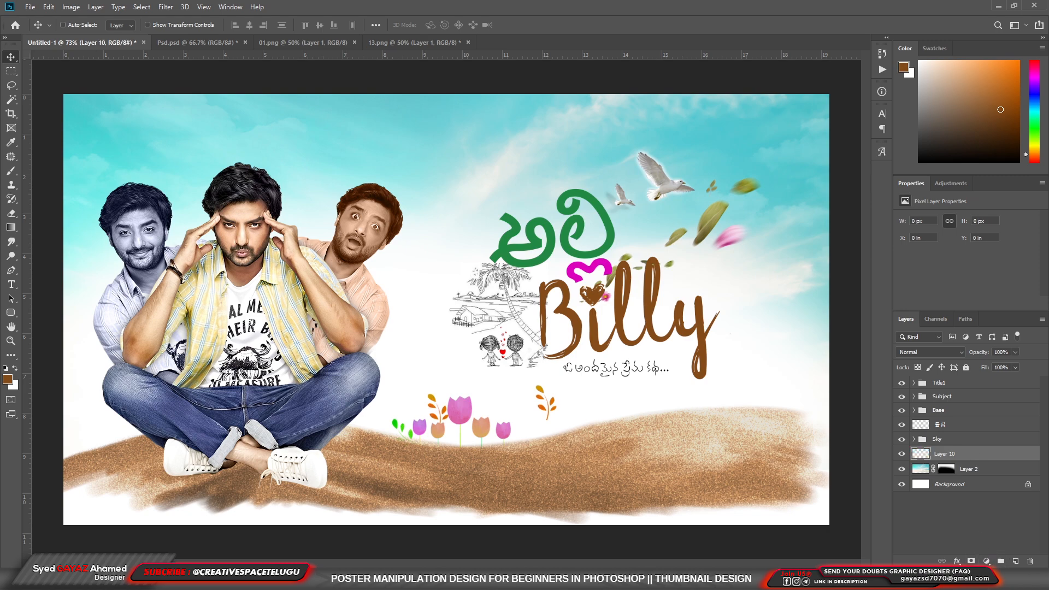
pyautogui.hotkey('ctrl', 'z')
pyautogui.click(987, 562)
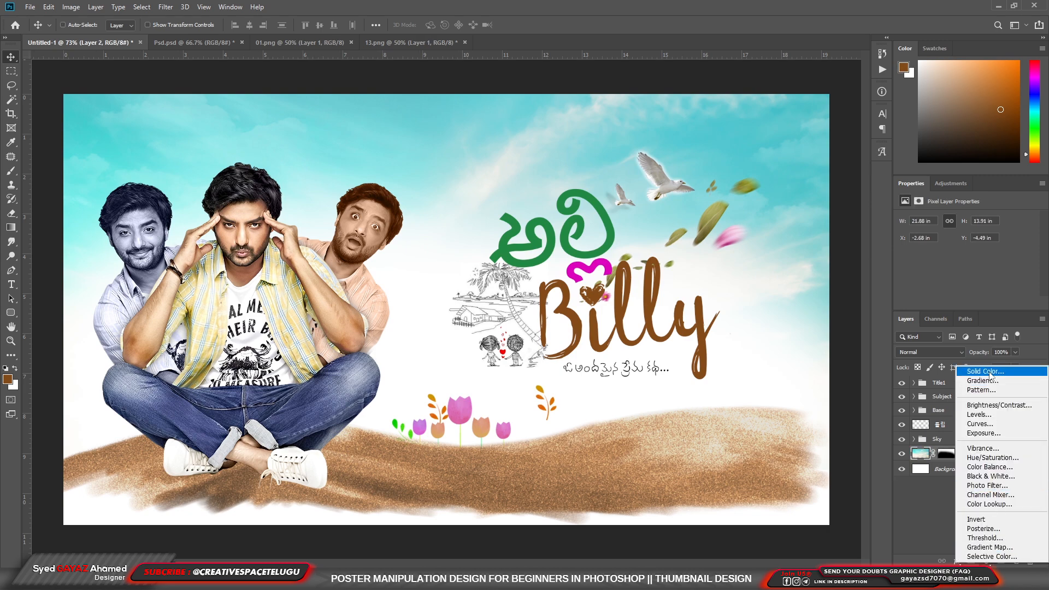
pyautogui.click(988, 371)
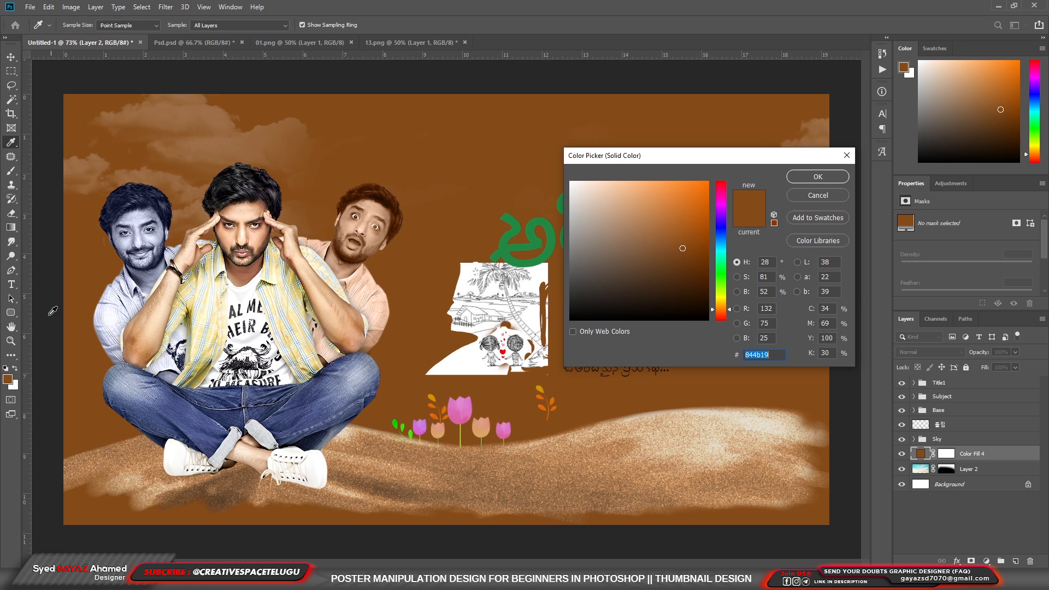
pyautogui.moveTo(718, 282); pyautogui.dragTo(725, 237)
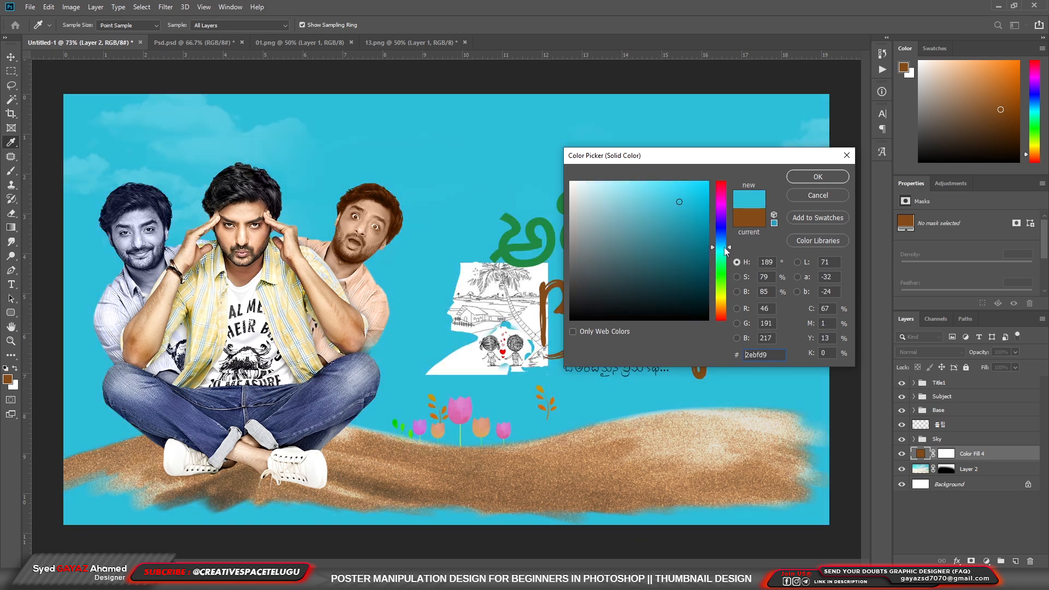
pyautogui.press('Return')
pyautogui.press('v')
pyautogui.click(918, 352)
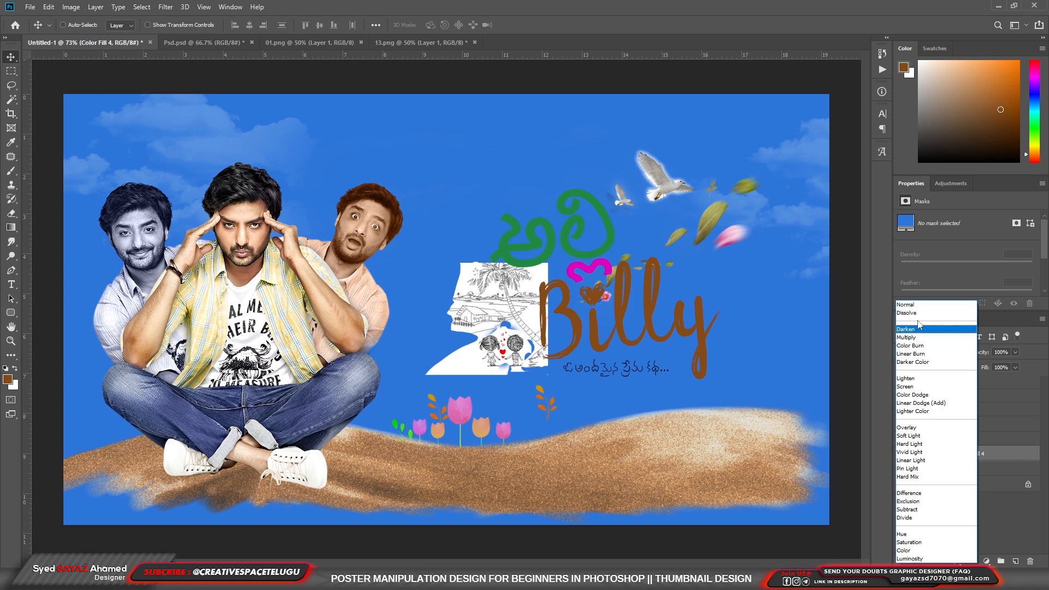
pyautogui.click(927, 550)
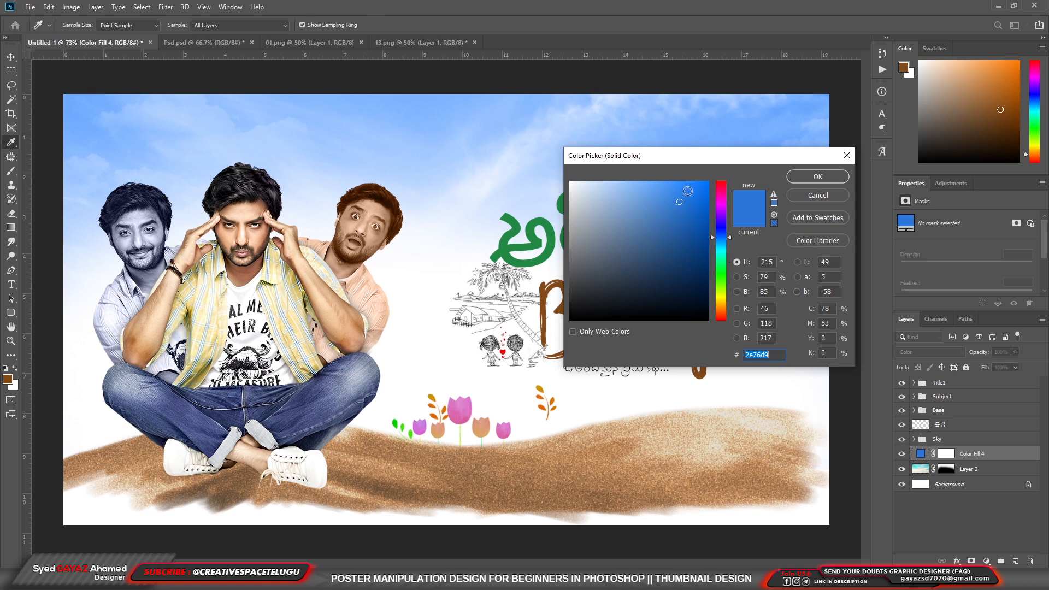
# Change the sky tint fill's color to 00c6ff
pyautogui.moveTo(730, 238); pyautogui.dragTo(731, 250)
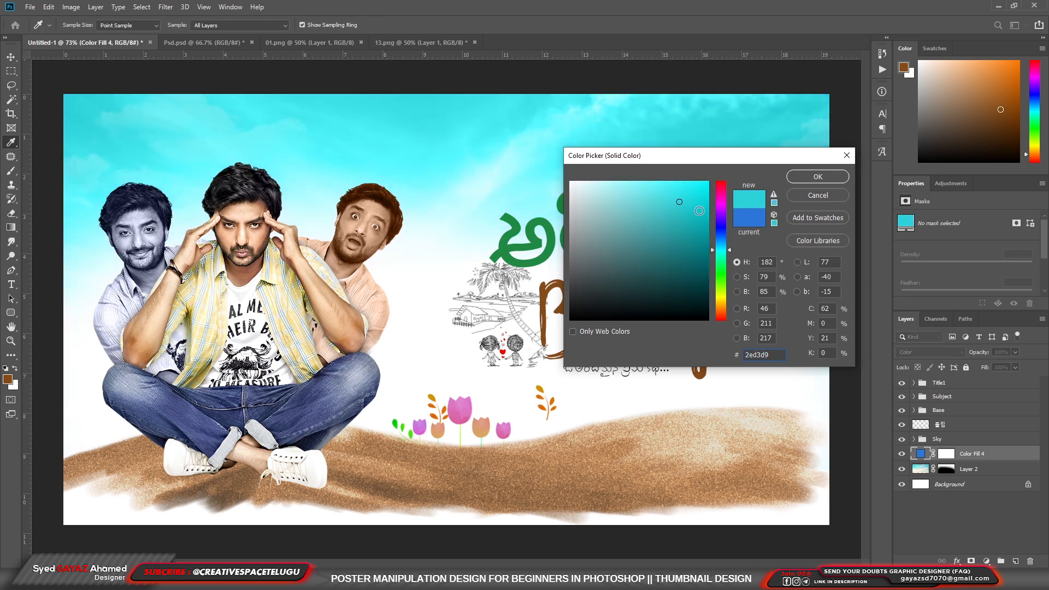
pyautogui.write('00c6ff')
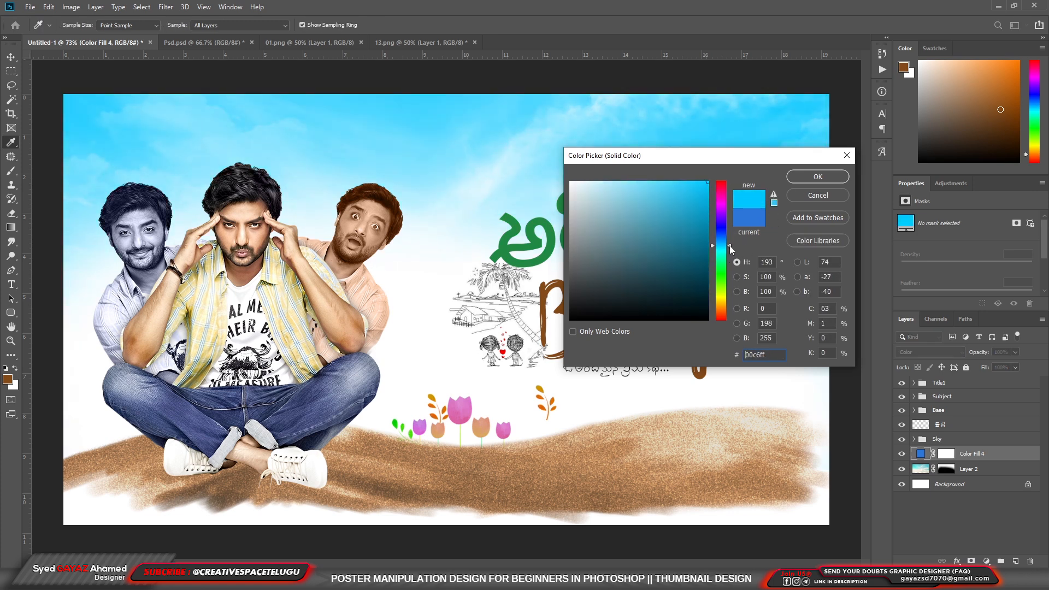
pyautogui.click(818, 177)
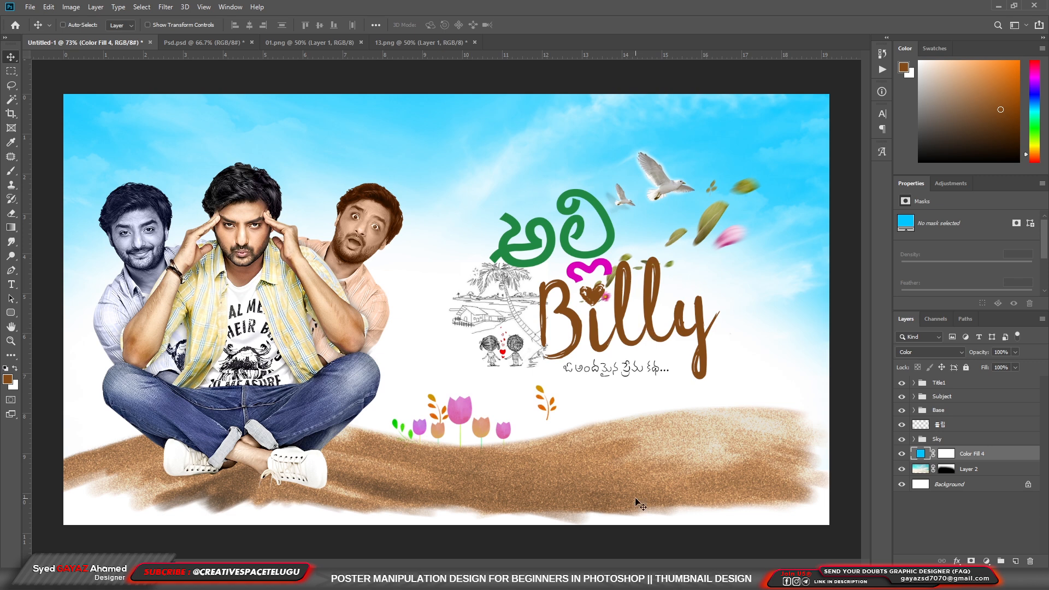
# Add a black Solid Color fill layer directly above the Base group
pyautogui.rightClick(288, 368)
pyautogui.press('Escape')
pyautogui.rightClick(383, 464)
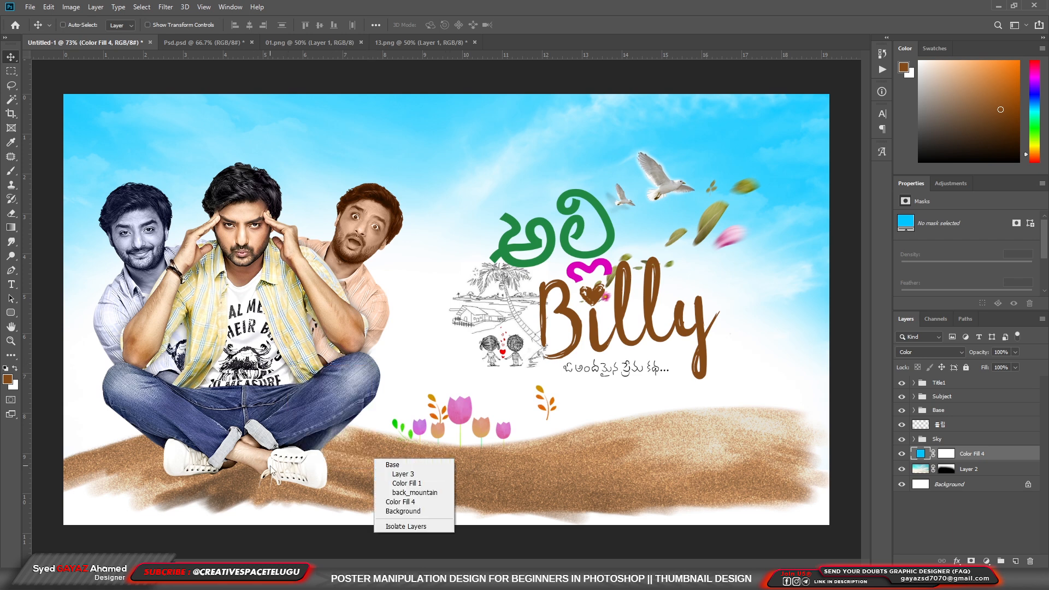
pyautogui.click(392, 464)
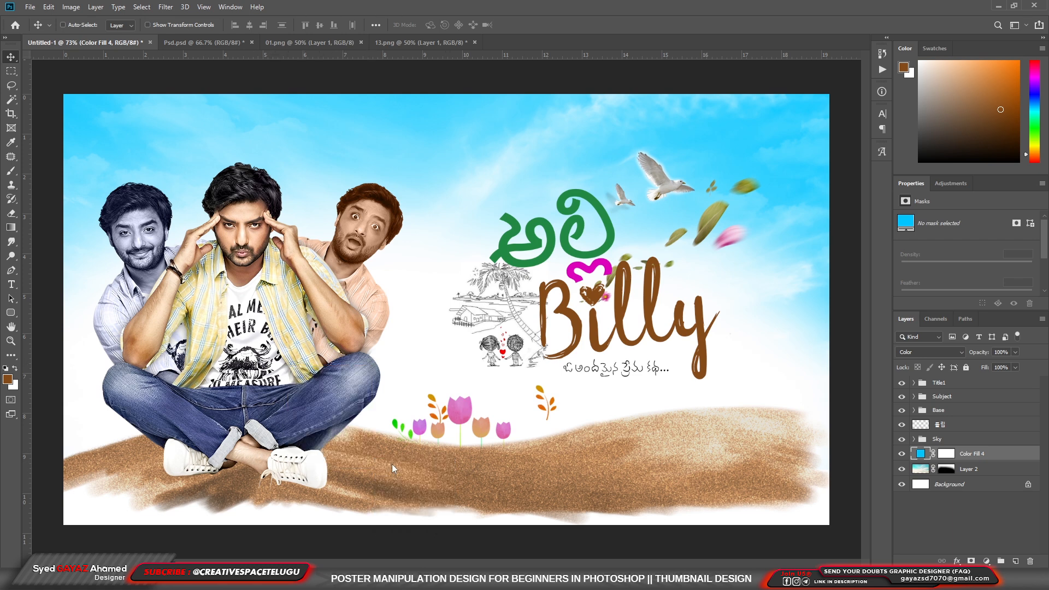
pyautogui.click(987, 563)
pyautogui.click(978, 372)
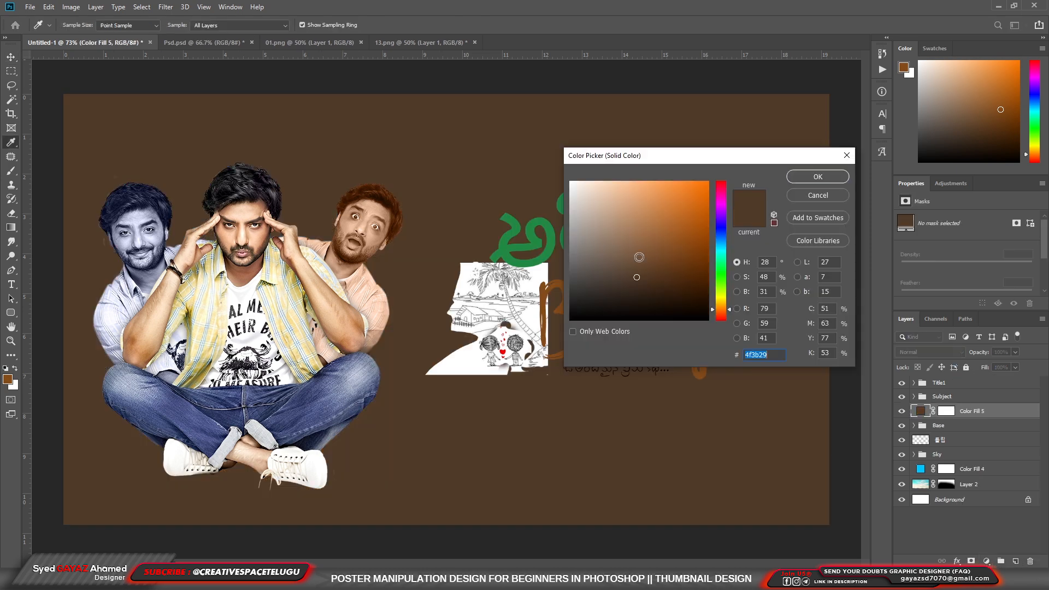
pyautogui.moveTo(639, 261); pyautogui.dragTo(727, 324)
pyautogui.click(815, 176)
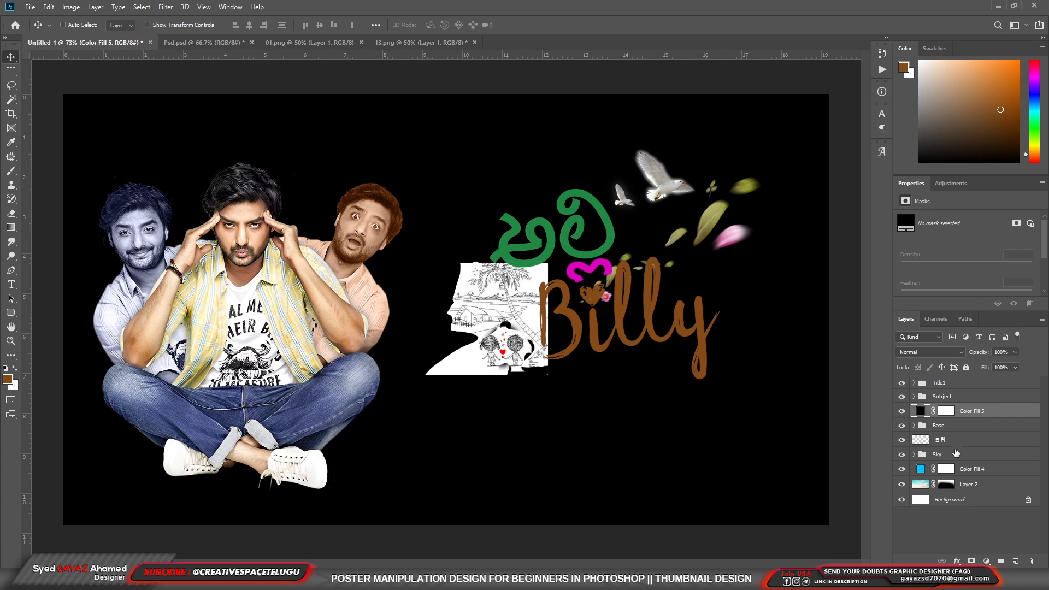
# Invert the black fill's layer mask to hide it and set the foreground color to white, ffffff
pyautogui.click(946, 411)
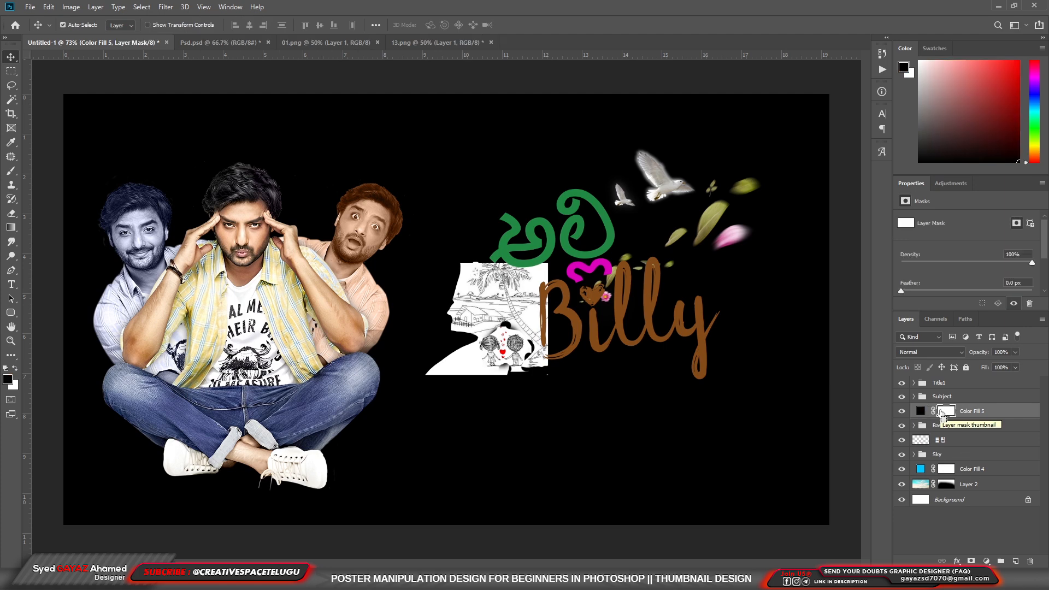
pyautogui.hotkey('ctrl', 'i')
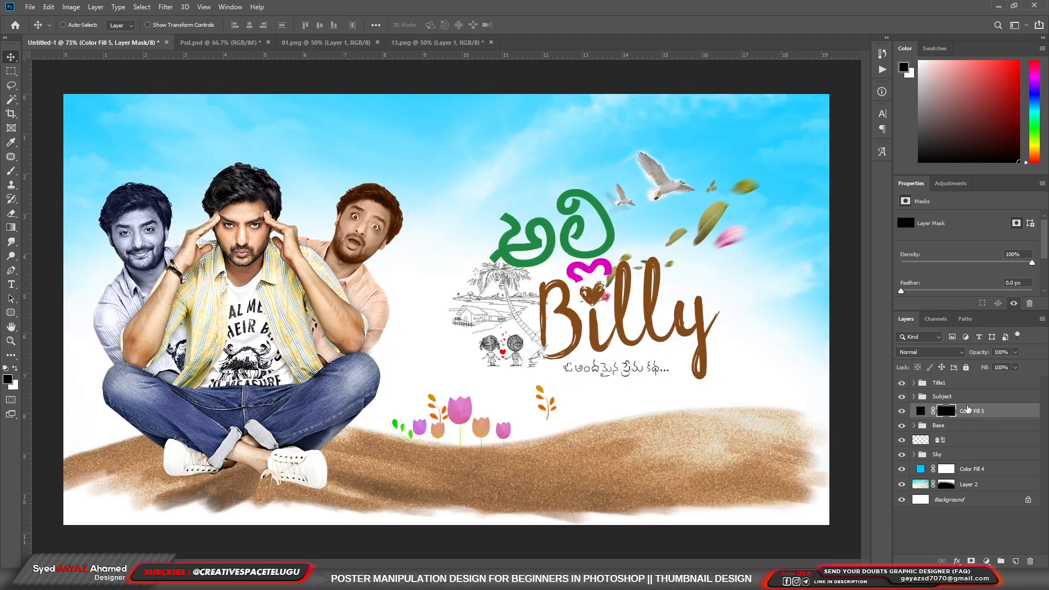
pyautogui.click(7, 379)
pyautogui.write('ffffff')
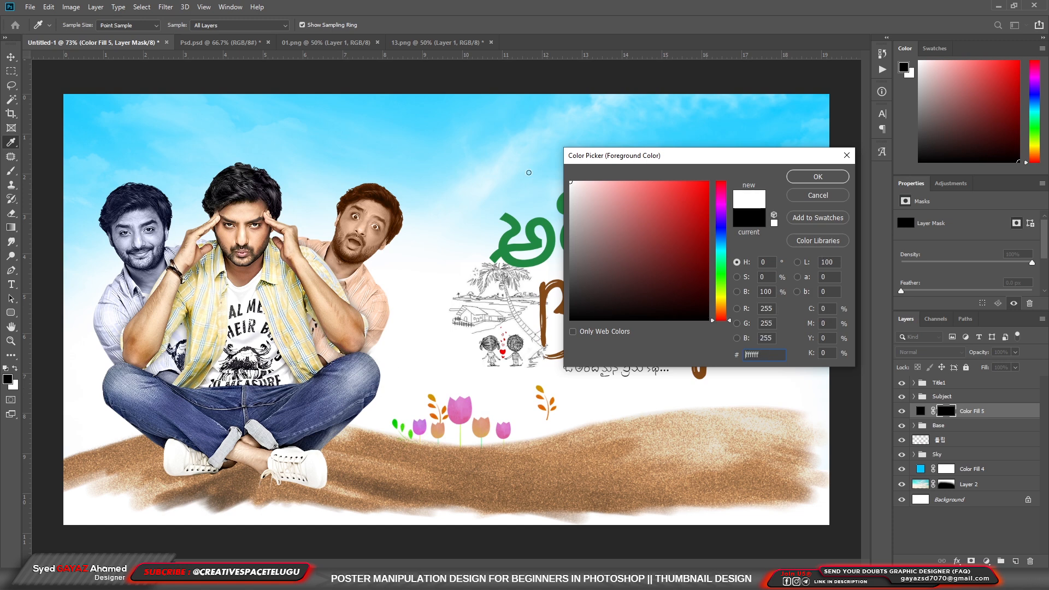
pyautogui.click(840, 176)
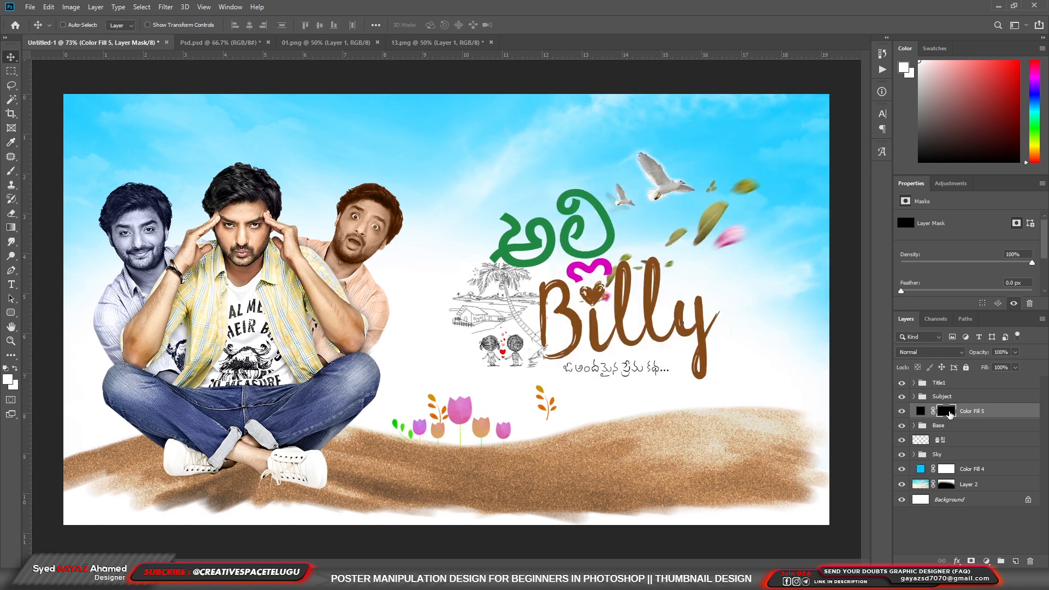
# Paint a ground shadow under the center pose's feet with a flattened 300 px soft white brush and lower the fill's opacity to 76%
pyautogui.press('b')
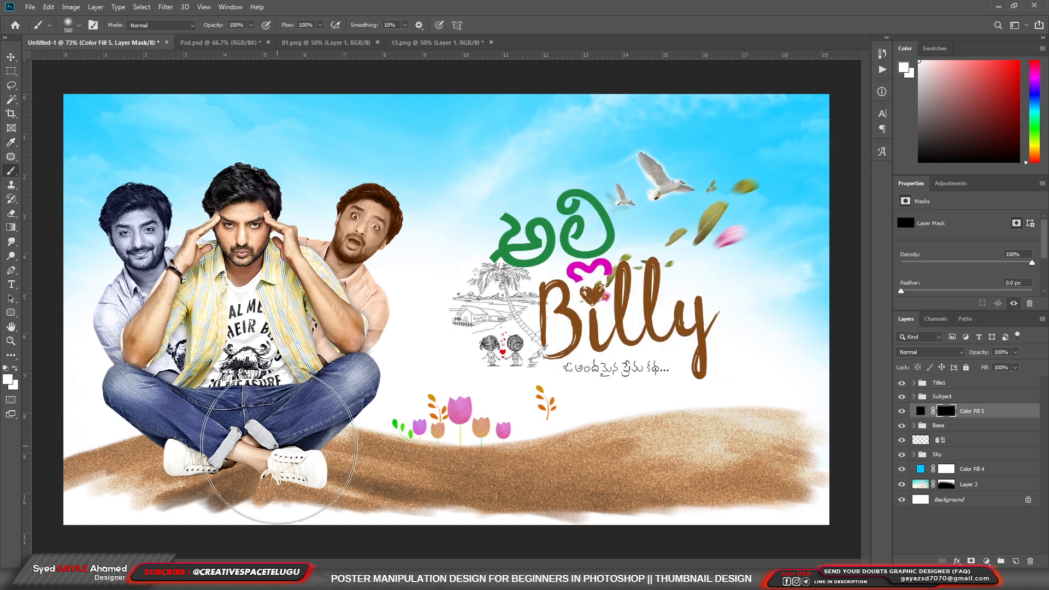
pyautogui.rightClick(465, 241)
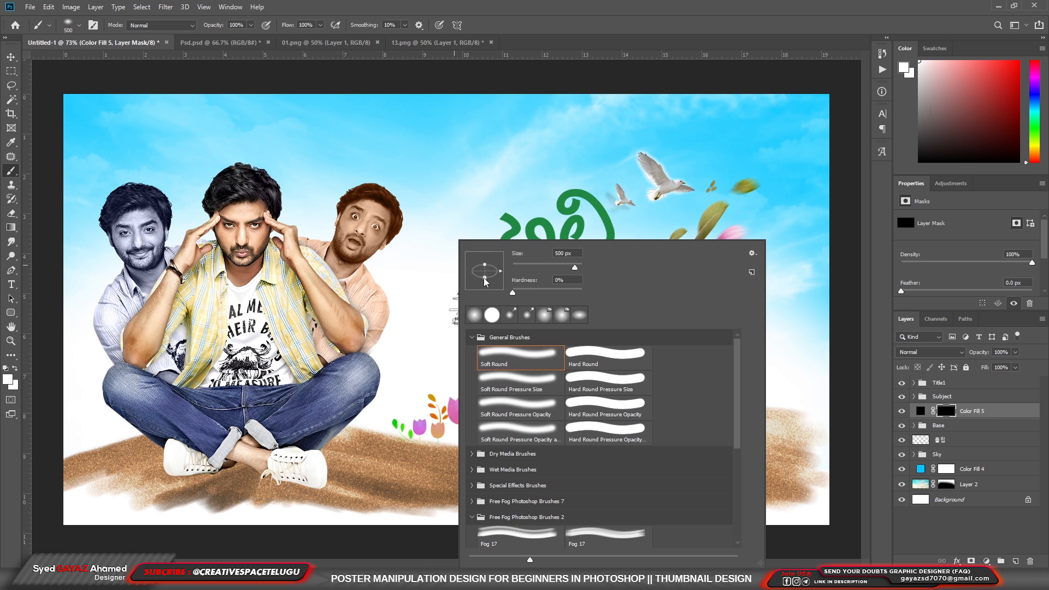
pyautogui.click(661, 4)
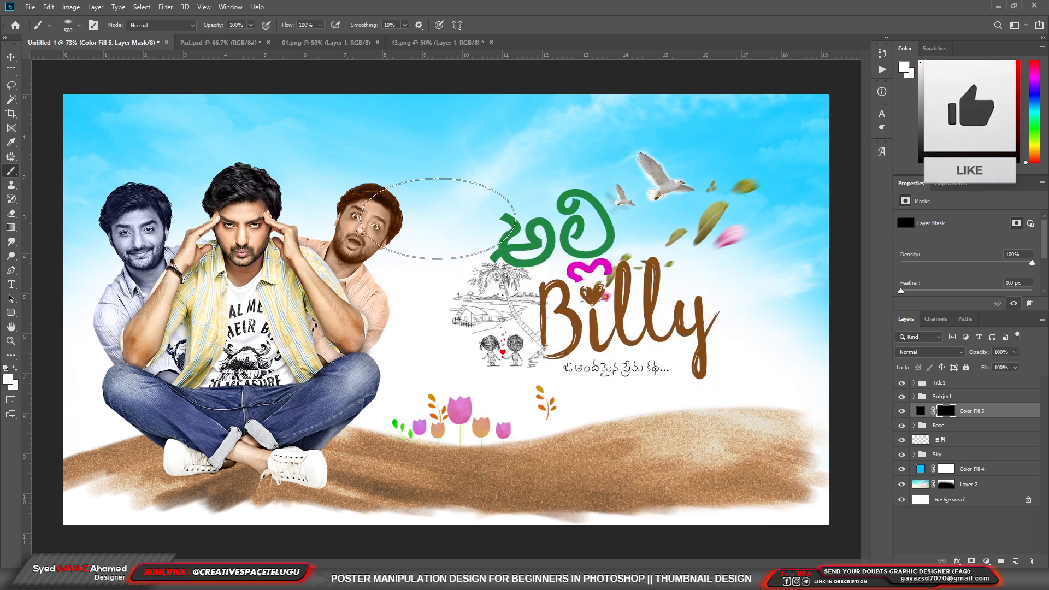
pyautogui.press('[')
pyautogui.press('[')
pyautogui.moveTo(213, 467)
pyautogui.mouseDown()
pyautogui.moveTo(290, 475)
pyautogui.moveTo(279, 456)
pyautogui.moveTo(188, 454)
pyautogui.moveTo(277, 454)
pyautogui.moveTo(184, 464)
pyautogui.moveTo(284, 442)
pyautogui.moveTo(225, 457)
pyautogui.moveTo(197, 451)
pyautogui.moveTo(321, 453)
pyautogui.mouseUp()
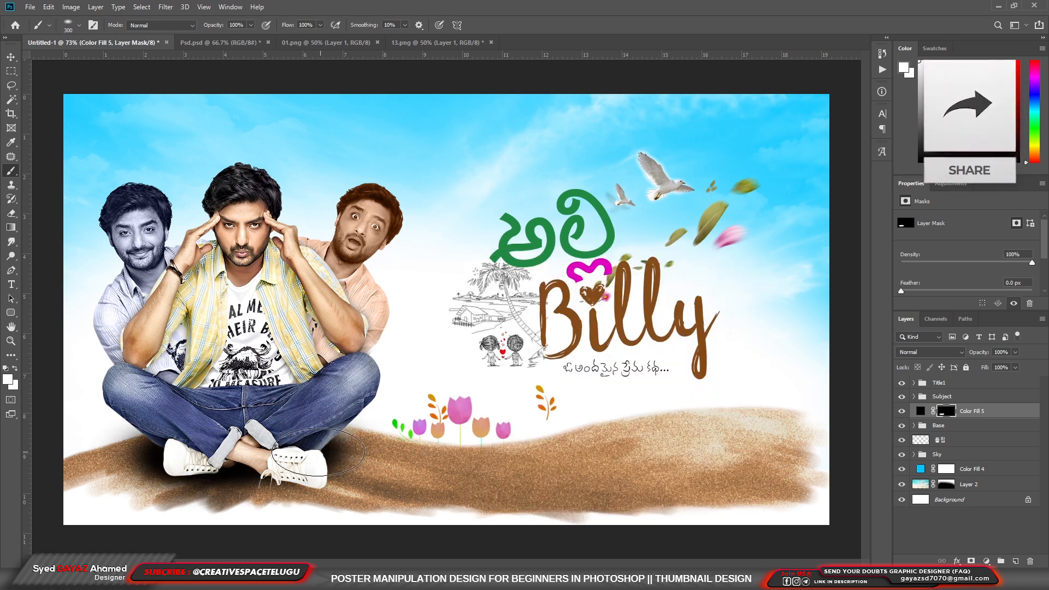
pyautogui.click(1016, 352)
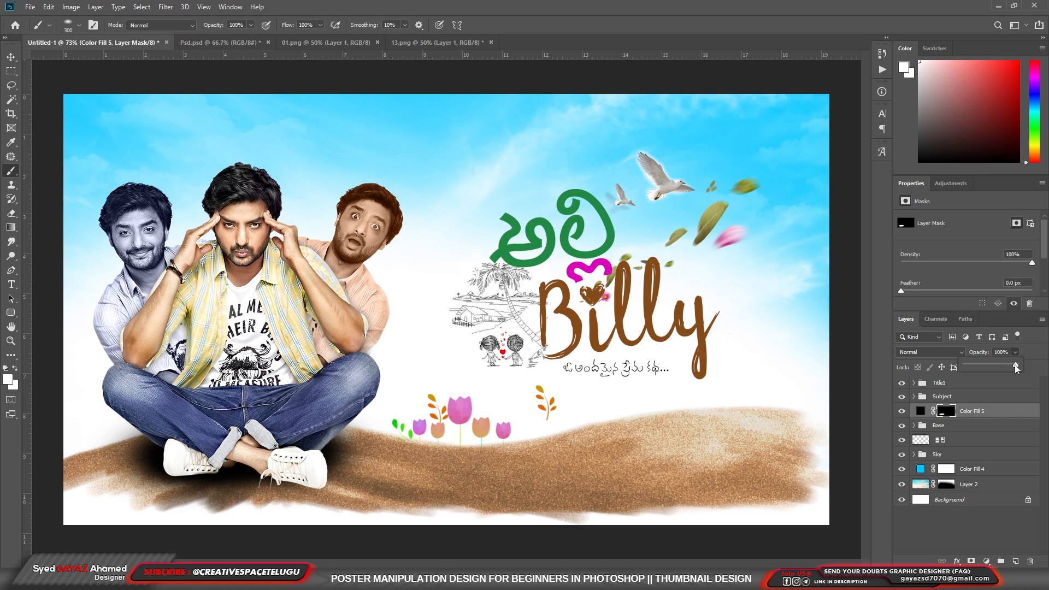
pyautogui.moveTo(1018, 365); pyautogui.dragTo(998, 366)
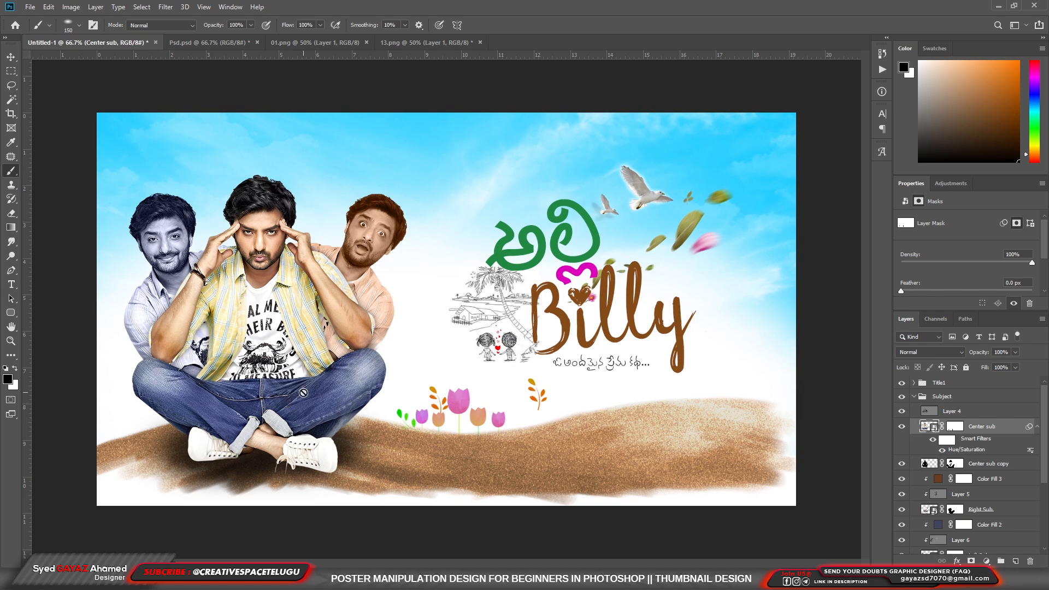
# Add a black 000000 Solid Color fill layer directly above the Center sub layer
pyautogui.scroll(2, 303, 392)
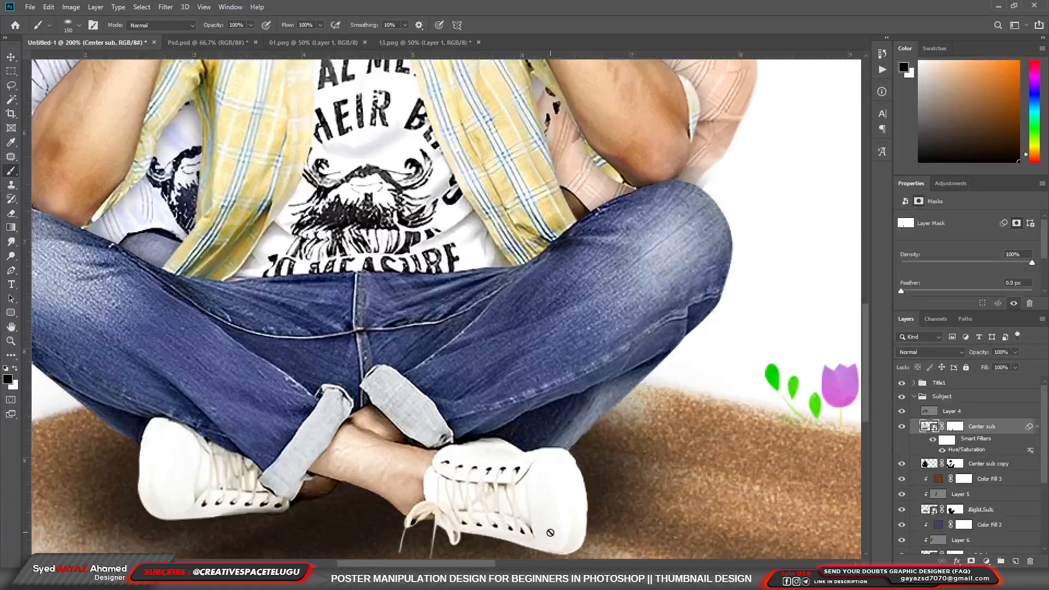
pyautogui.scroll(-3, 551, 533)
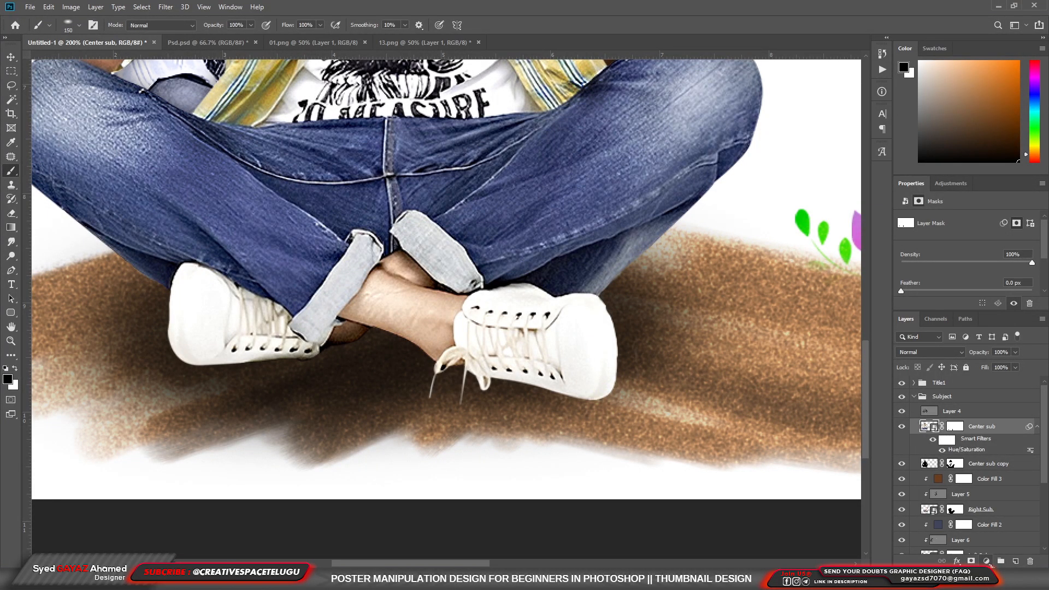
pyautogui.click(987, 561)
pyautogui.click(978, 369)
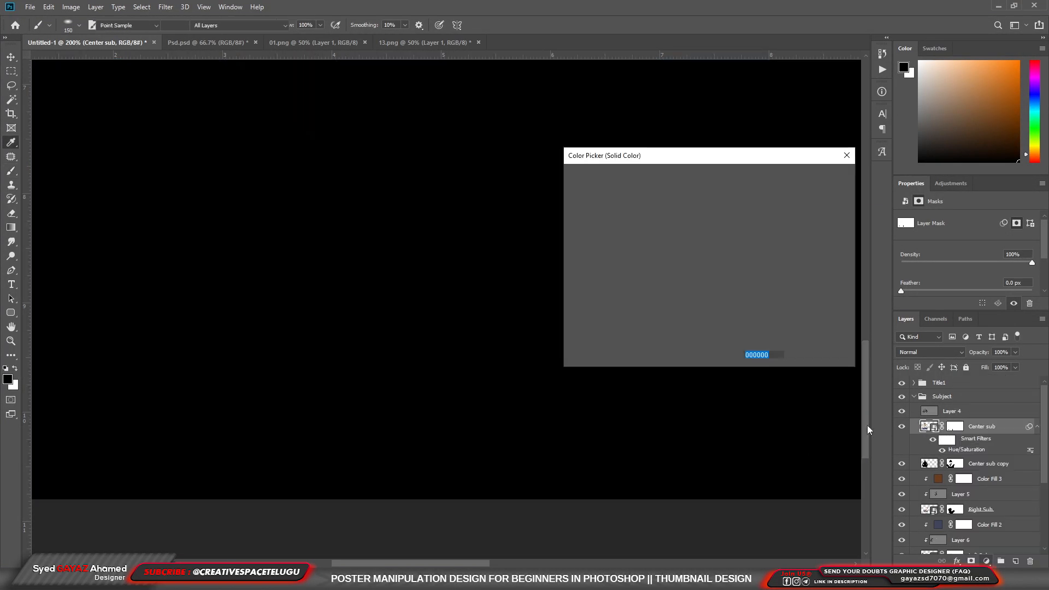
pyautogui.click(818, 176)
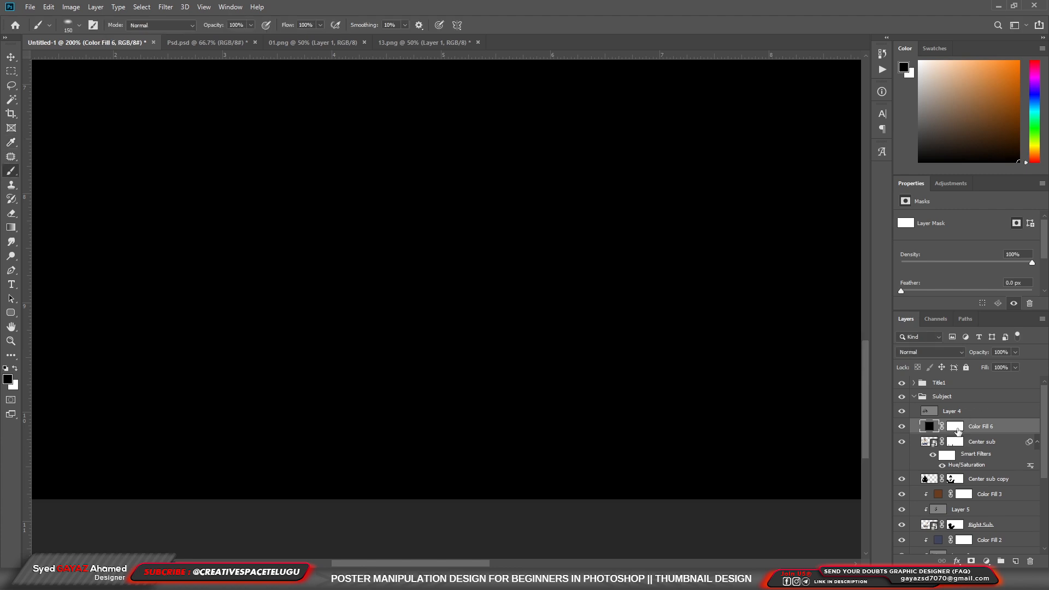
# Invert the new fill's mask, clip the fill to Center sub, and ready a white brush on the mask
pyautogui.hotkey('ctrl', 'i')
pyautogui.press('x')
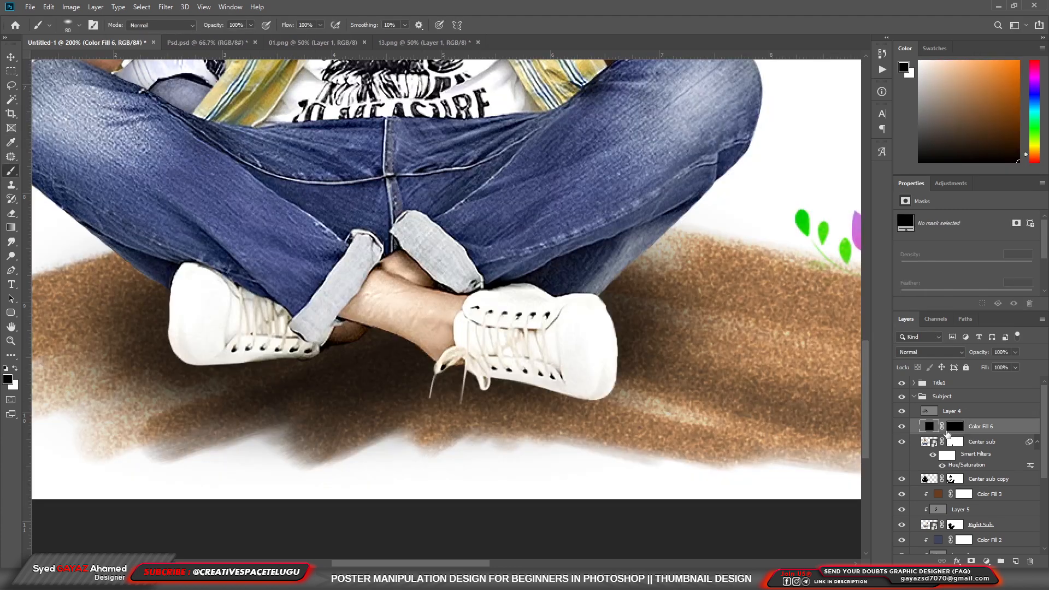
pyautogui.keyDown('alt'); pyautogui.click(946, 434); pyautogui.keyUp('alt')
pyautogui.press('r')
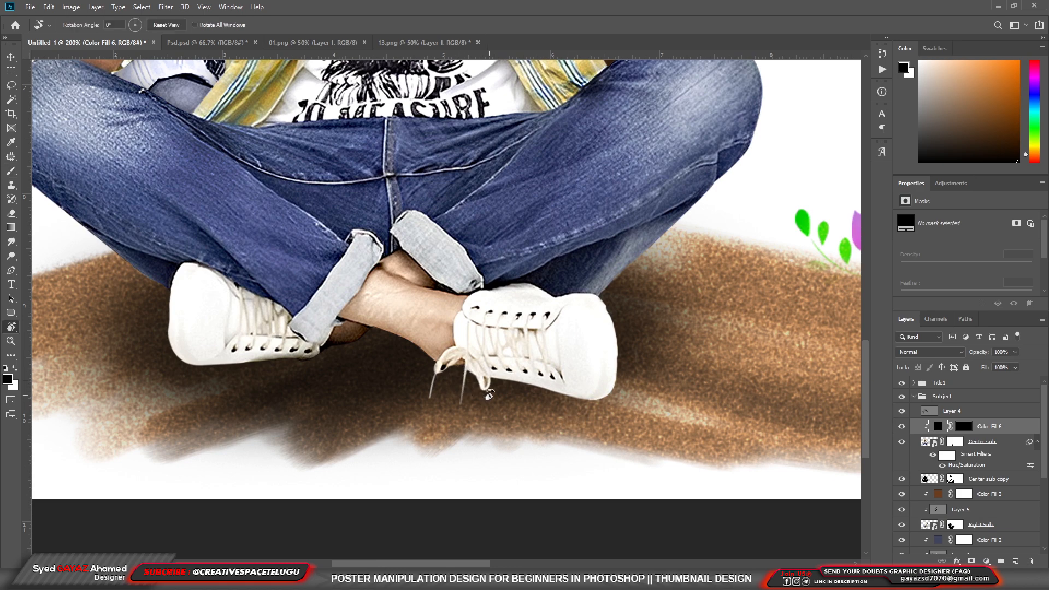
pyautogui.press('b')
pyautogui.hotkey('ctrl', '\\')
pyautogui.press('x')
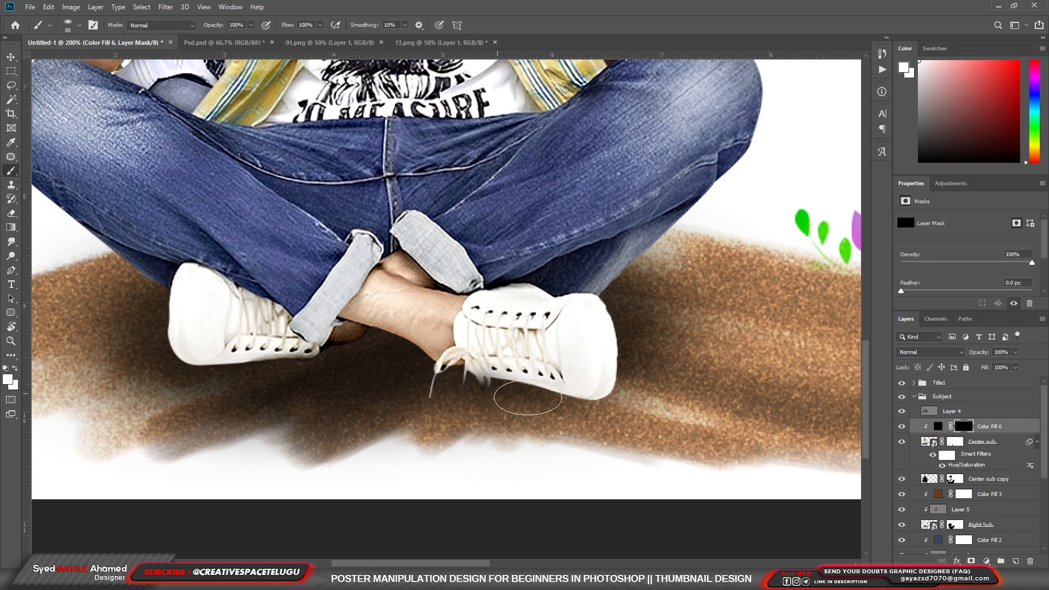
# Paint soft shading along the lower edges of both shoes on the clipped fill's mask with a 175 px brush
pyautogui.click(512, 396)
pyautogui.press(']')
pyautogui.press(']')
pyautogui.press(']')
pyautogui.press(']')
pyautogui.press(']')
pyautogui.moveTo(465, 407)
pyautogui.mouseDown()
pyautogui.moveTo(367, 367)
pyautogui.moveTo(211, 375)
pyautogui.mouseUp()
pyautogui.moveTo(515, 336); pyautogui.dragTo(633, 352)
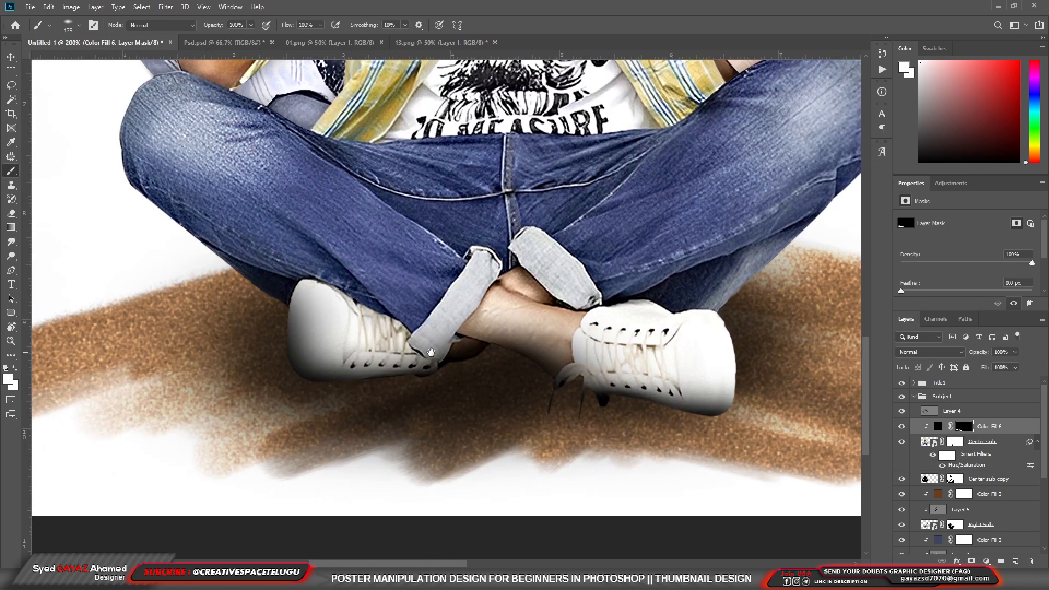
# Deepen the shading across the soles, laces and ankle of both feet and reduce the fill's opacity to 49%
pyautogui.hscroll(5, 633, 353)
pyautogui.moveTo(607, 360)
pyautogui.mouseDown()
pyautogui.moveTo(562, 328)
pyautogui.moveTo(525, 339)
pyautogui.mouseUp()
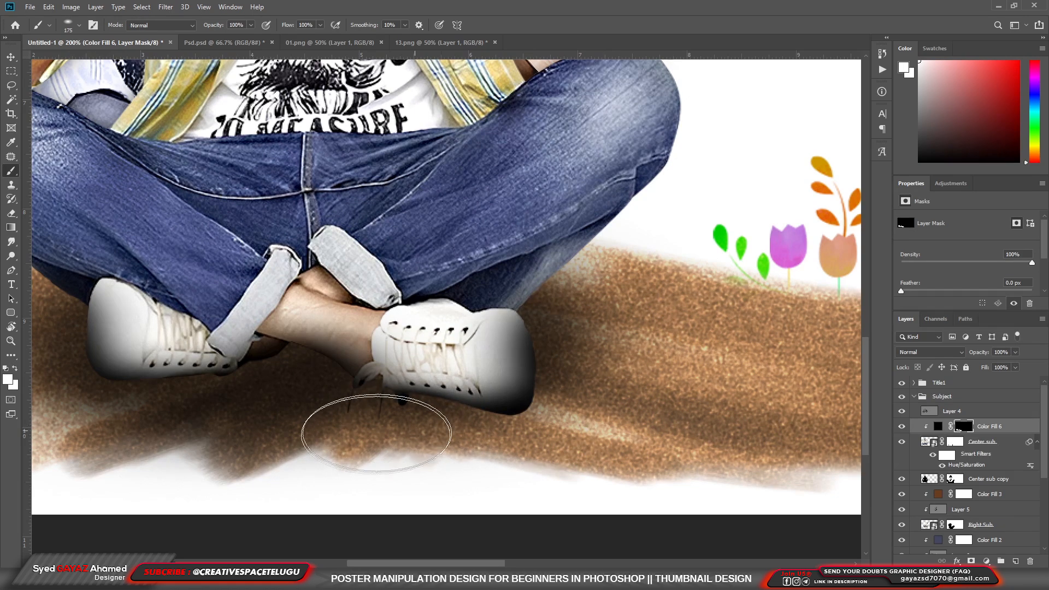
pyautogui.moveTo(375, 412)
pyautogui.mouseDown()
pyautogui.moveTo(476, 429)
pyautogui.moveTo(547, 405)
pyautogui.mouseUp()
pyautogui.moveTo(128, 383)
pyautogui.mouseDown()
pyautogui.moveTo(509, 395)
pyautogui.moveTo(403, 335)
pyautogui.mouseUp()
pyautogui.moveTo(688, 407)
pyautogui.mouseDown()
pyautogui.moveTo(505, 406)
pyautogui.moveTo(539, 383)
pyautogui.mouseUp()
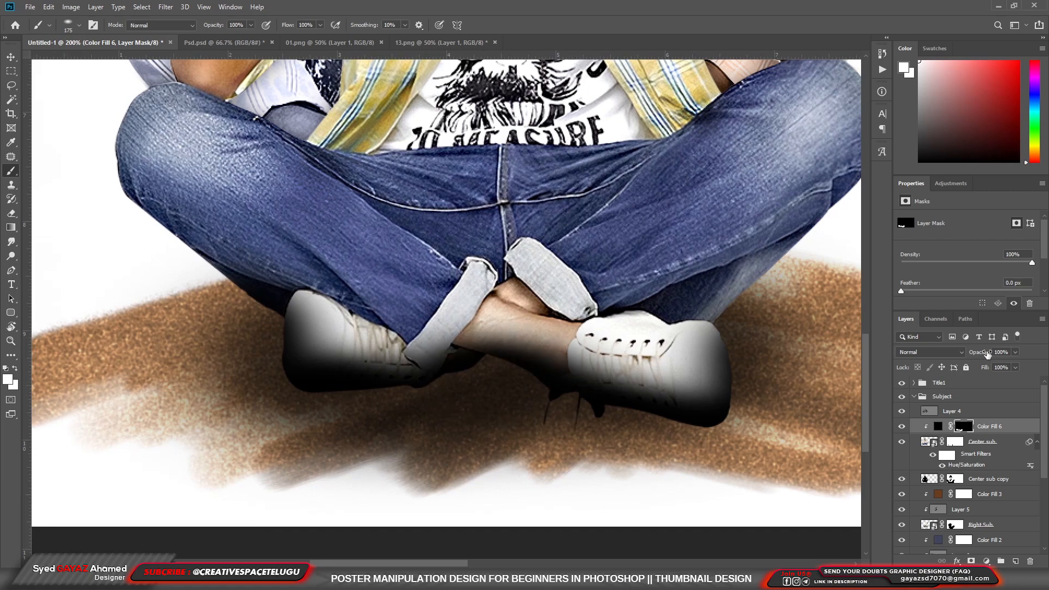
pyautogui.moveTo(1015, 366); pyautogui.dragTo(991, 372)
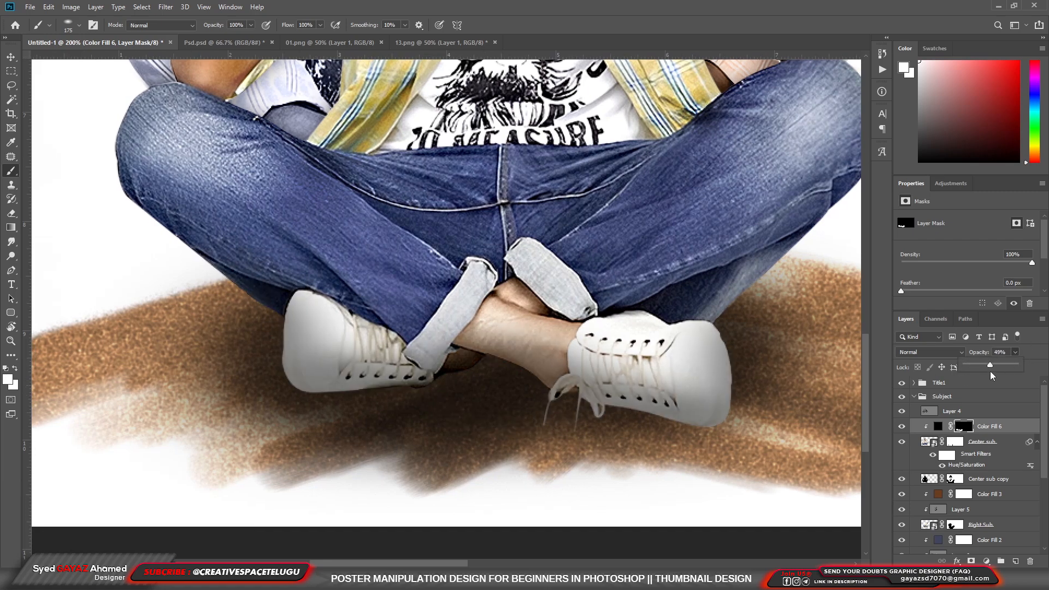
# Restore a round 175 px brush tip, set the foreground color to black, and set the shoe shading fill's opacity to 65%
pyautogui.click(960, 429)
pyautogui.rightClick(511, 292)
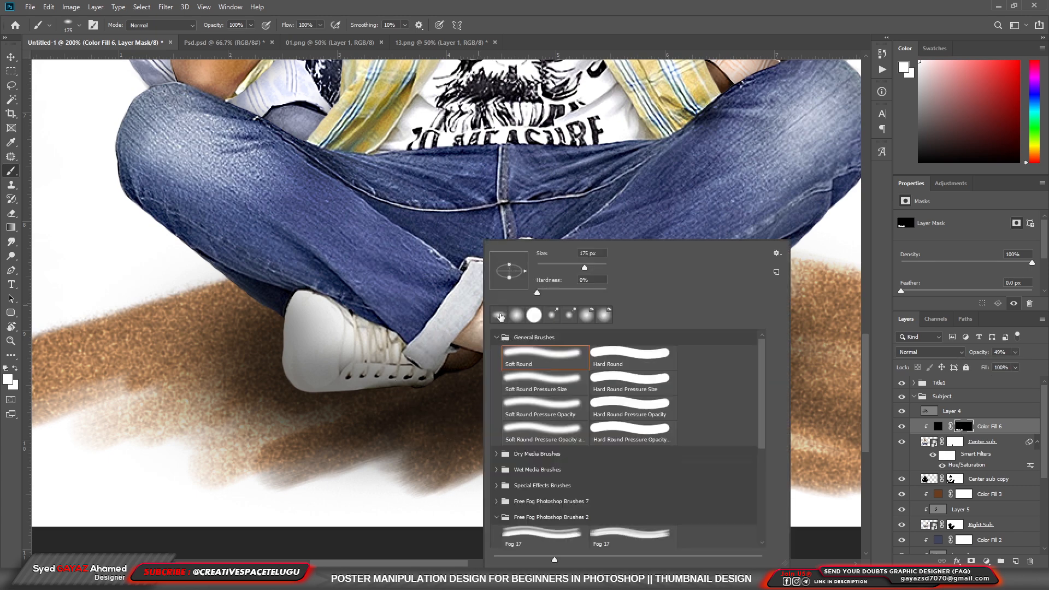
pyautogui.press('Escape')
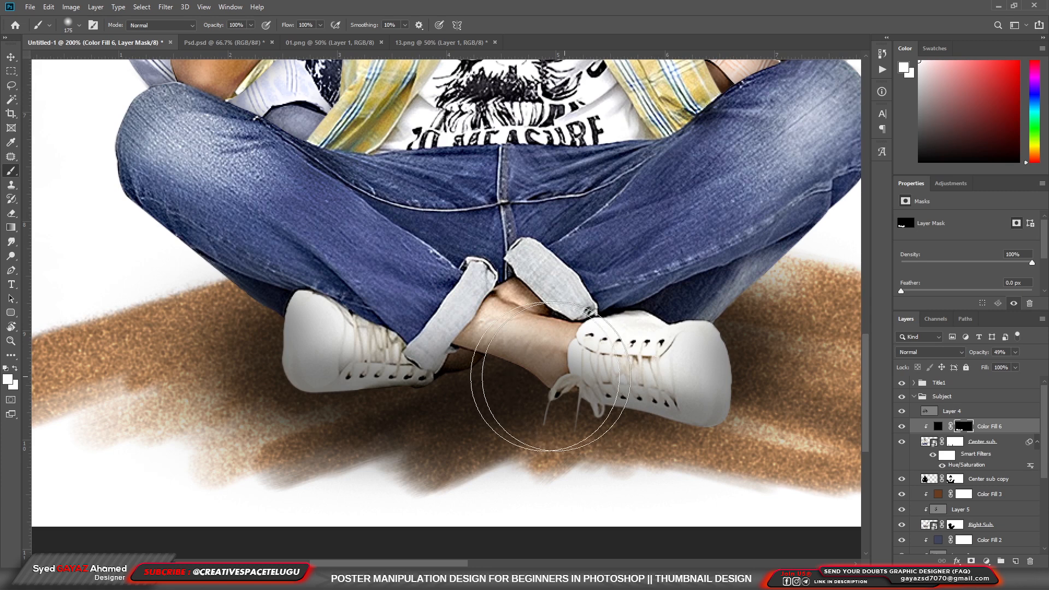
pyautogui.click(8, 379)
pyautogui.moveTo(673, 261); pyautogui.dragTo(711, 323)
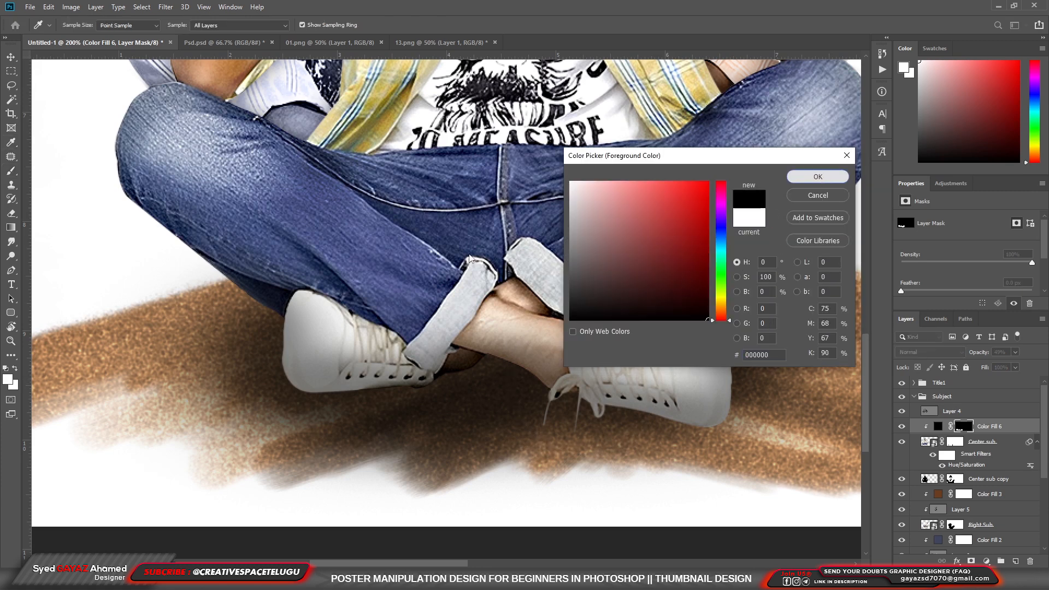
pyautogui.press('Return')
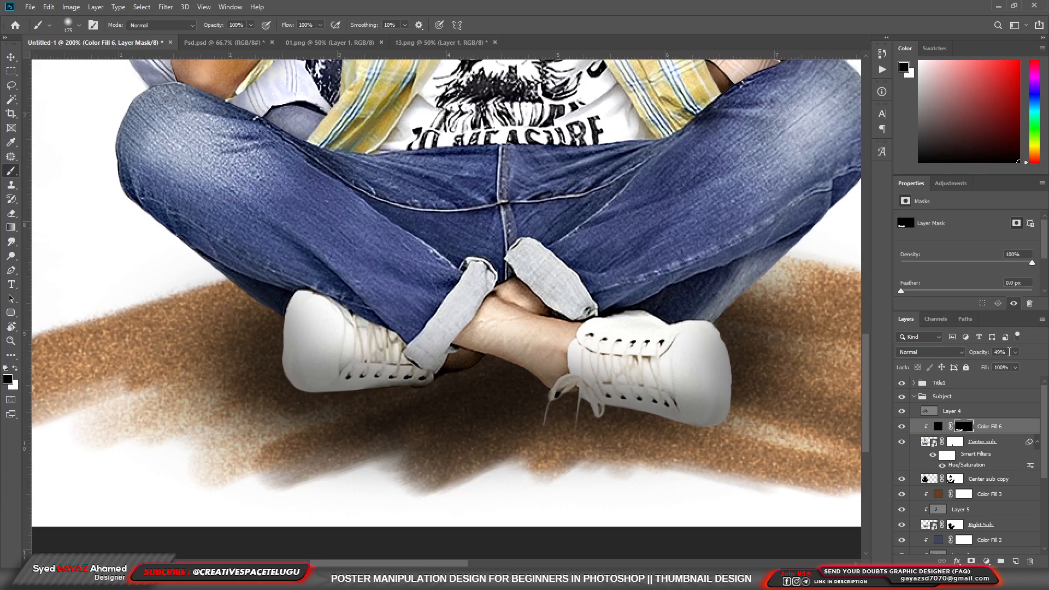
pyautogui.moveTo(1025, 363); pyautogui.dragTo(1024, 363)
# Paint more ground shadow beneath the crossed legs on Color Fill 5's mask with a white 175 px brush
pyautogui.keyDown('alt'); pyautogui.scroll(-5, 631, 261); pyautogui.keyUp('alt')
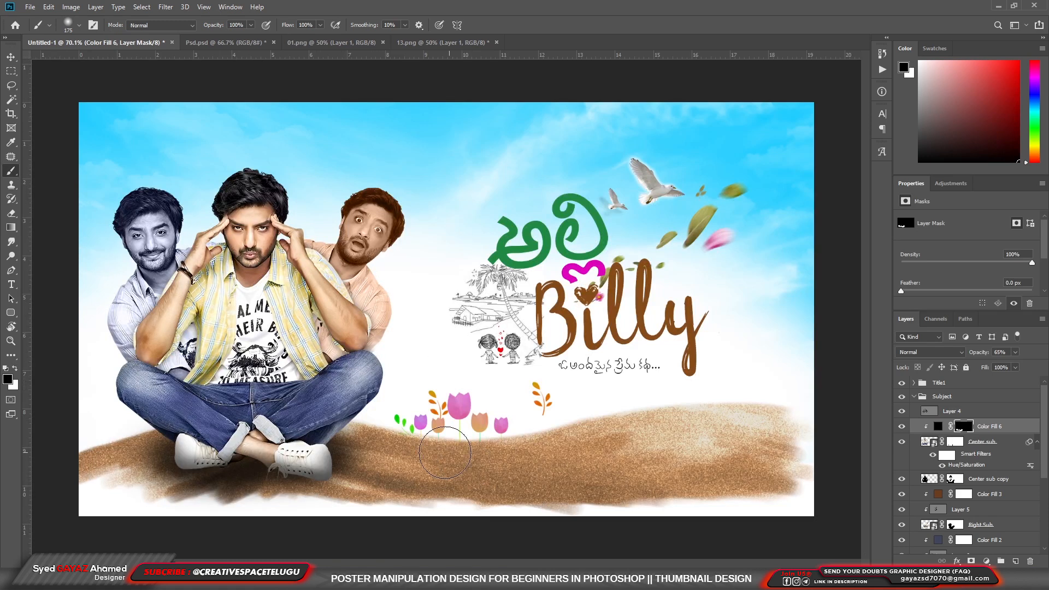
pyautogui.scroll(-3, 962, 470)
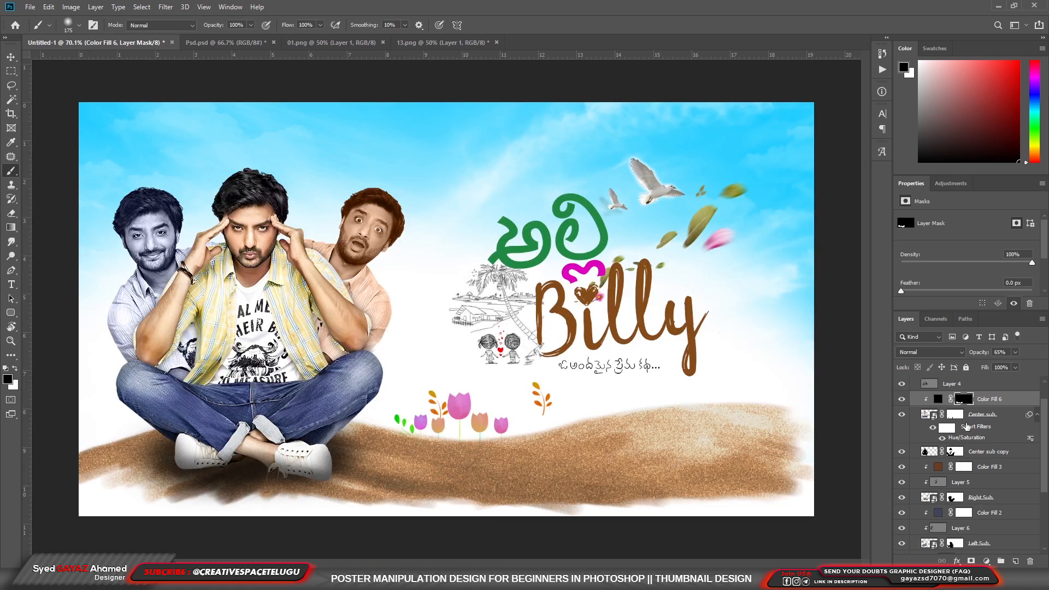
pyautogui.click(978, 507)
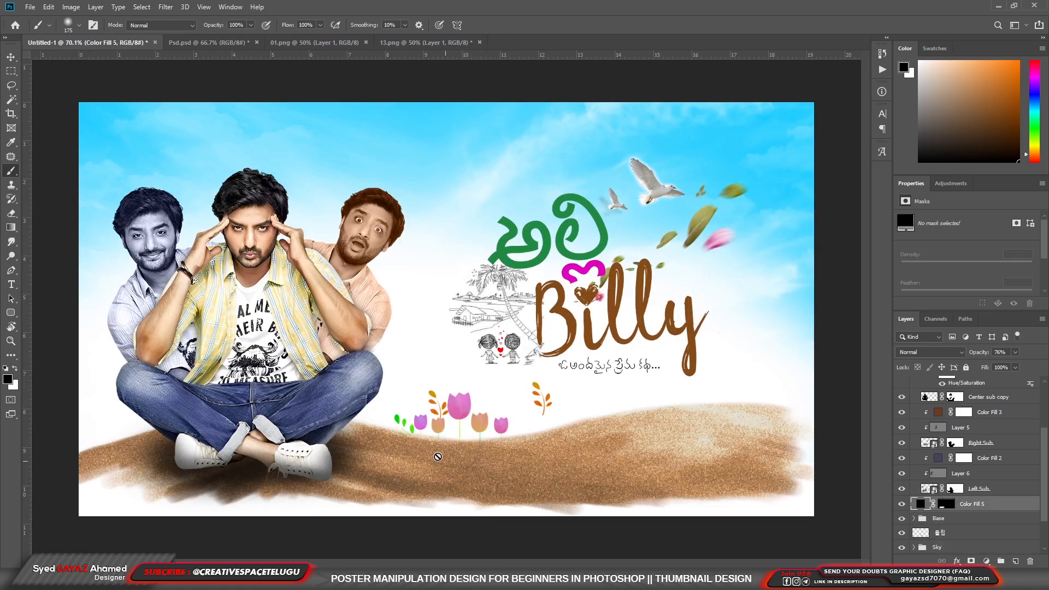
pyautogui.press('v')
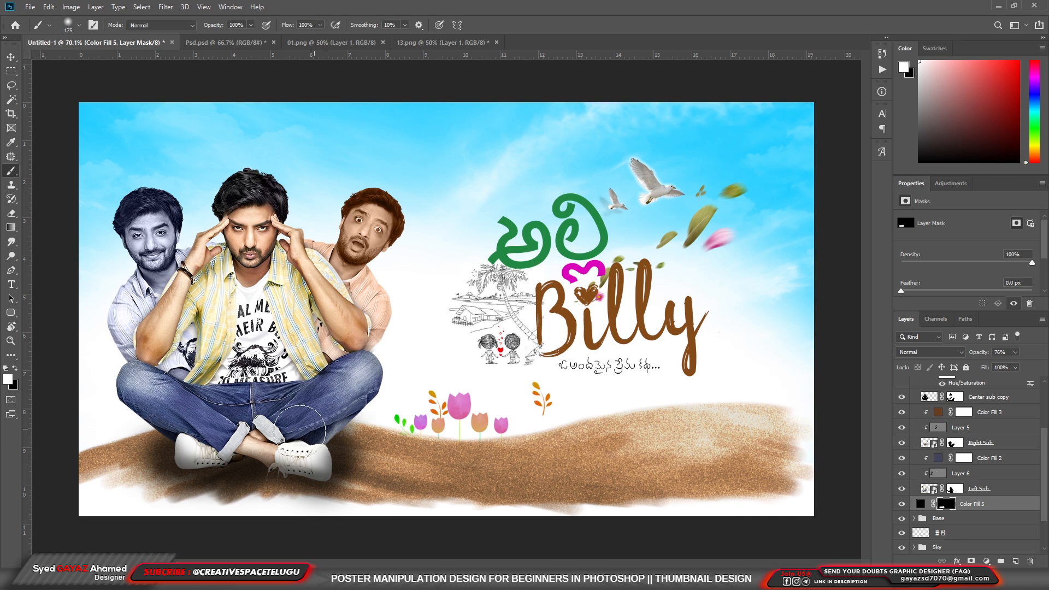
pyautogui.moveTo(300, 422)
pyautogui.mouseDown()
pyautogui.moveTo(361, 421)
pyautogui.moveTo(261, 430)
pyautogui.moveTo(273, 437)
pyautogui.mouseUp()
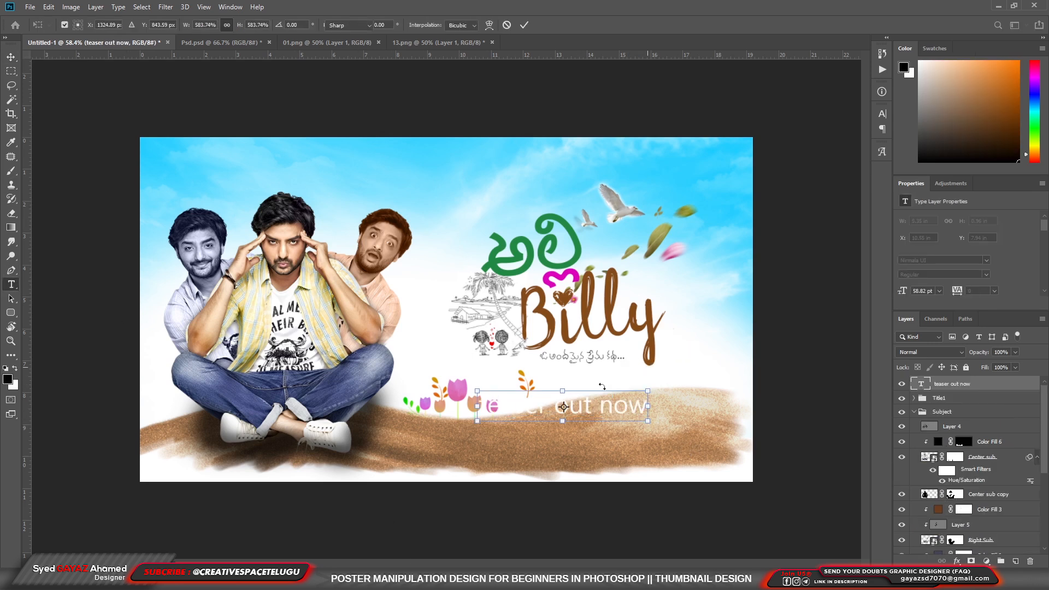
# Cut "out now" from the new text line and set the remaining word "teaser" in Montserrat
pyautogui.moveTo(612, 415); pyautogui.dragTo(703, 415)
pyautogui.hotkey('ctrl', 'c')
pyautogui.press('BackSpace')
pyautogui.hotkey('ctrl', 'a')
pyautogui.click(132, 25)
pyautogui.write('mont')
pyautogui.click(142, 82)
pyautogui.hotkey('ctrl', 'Return')
pyautogui.hotkey('ctrl', 't')
pyautogui.press('Escape')
# Set "teaser" in all caps, fill it black, and place it over the sand below the title
pyautogui.click(601, 407)
pyautogui.hotkey('ctrl', 'a')
pyautogui.hotkey('ctrl', 't')
pyautogui.click(792, 188)
pyautogui.hotkey('ctrl', 'Return')
pyautogui.press('v')
pyautogui.hotkey('alt', 'BackSpace')
pyautogui.moveTo(604, 415); pyautogui.dragTo(645, 423)
pyautogui.moveTo(645, 423); pyautogui.dragTo(645, 454)
# Add "out now" as all-caps Montserrat text, fitted directly under TEASER at a matching width, and select both text layers
pyautogui.press('t')
pyautogui.hotkey('ctrl', 'v')
pyautogui.hotkey('ctrl', 'a')
pyautogui.click(791, 189)
pyautogui.click(131, 25)
pyautogui.write('mont')
pyautogui.click(142, 141)
pyautogui.hotkey('ctrl', 'Return')
pyautogui.hotkey('ctrl', 't')
pyautogui.press('Return')
pyautogui.moveTo(650, 444); pyautogui.dragTo(655, 427)
pyautogui.press('v')
pyautogui.keyDown('ctrl'); pyautogui.keyDown('shift'); pyautogui.click(651, 418); pyautogui.keyUp('shift'); pyautogui.keyUp('ctrl')
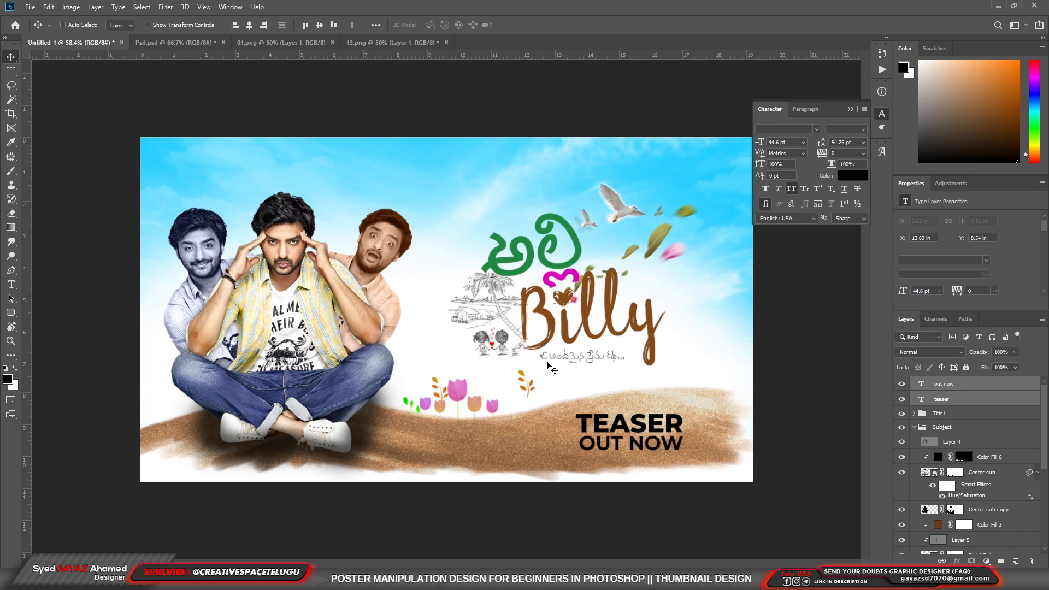
# Open 088.png and bring its speckle texture into the poster as a layer beneath the Base group
pyautogui.scroll(-5, 947, 492)
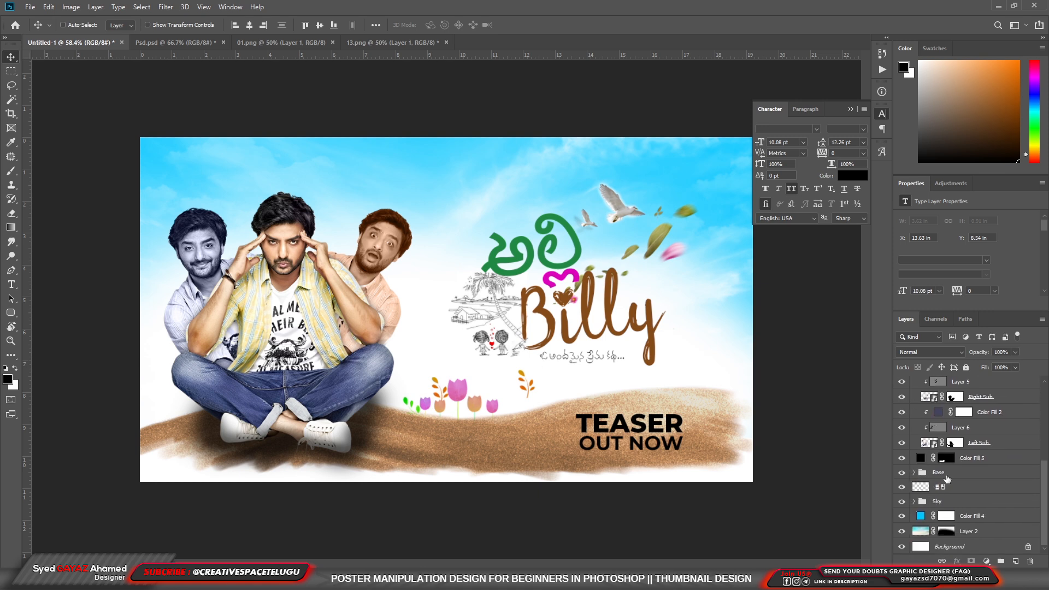
pyautogui.click(971, 483)
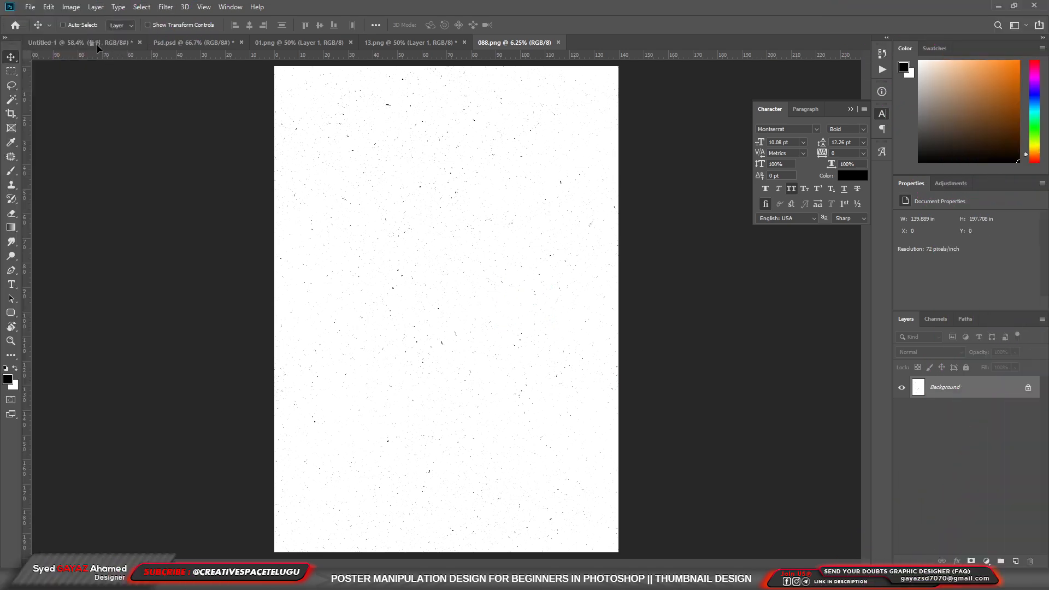
pyautogui.moveTo(97, 48); pyautogui.dragTo(535, 313)
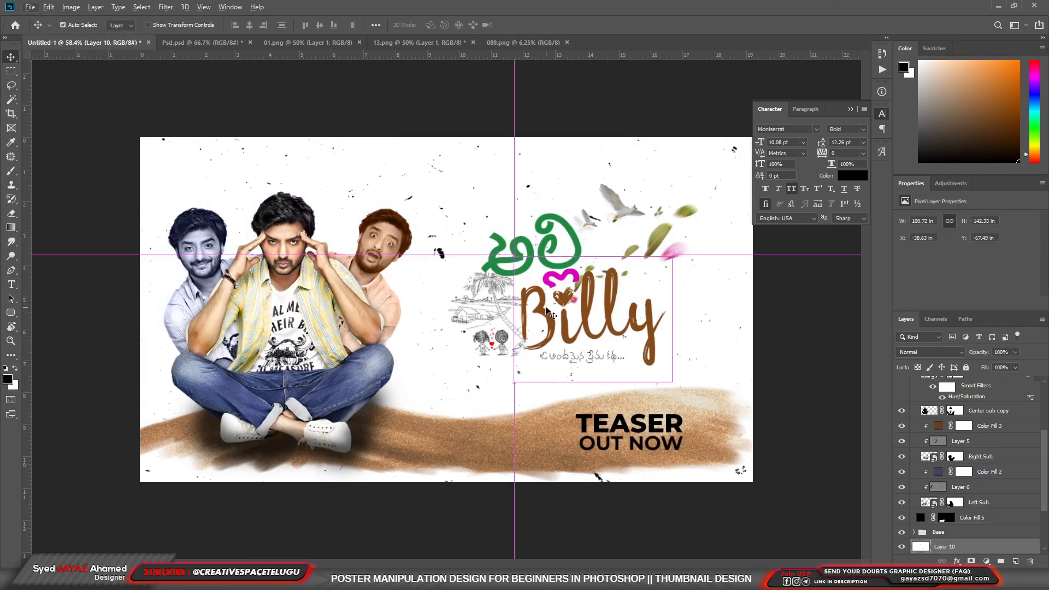
# Scale the speckle texture down to about 22.4 in wide and position it to cover the whole canvas
pyautogui.hotkey('ctrl', 't')
pyautogui.scroll(-5, 458, 253)
pyautogui.scroll(-4, 458, 253)
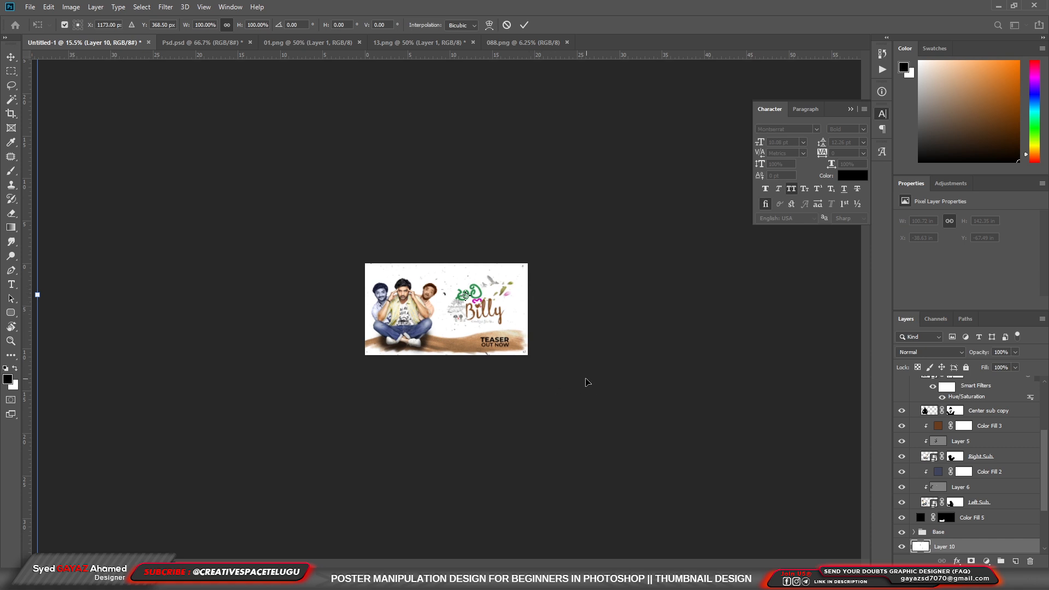
pyautogui.scroll(-3, 491, 355)
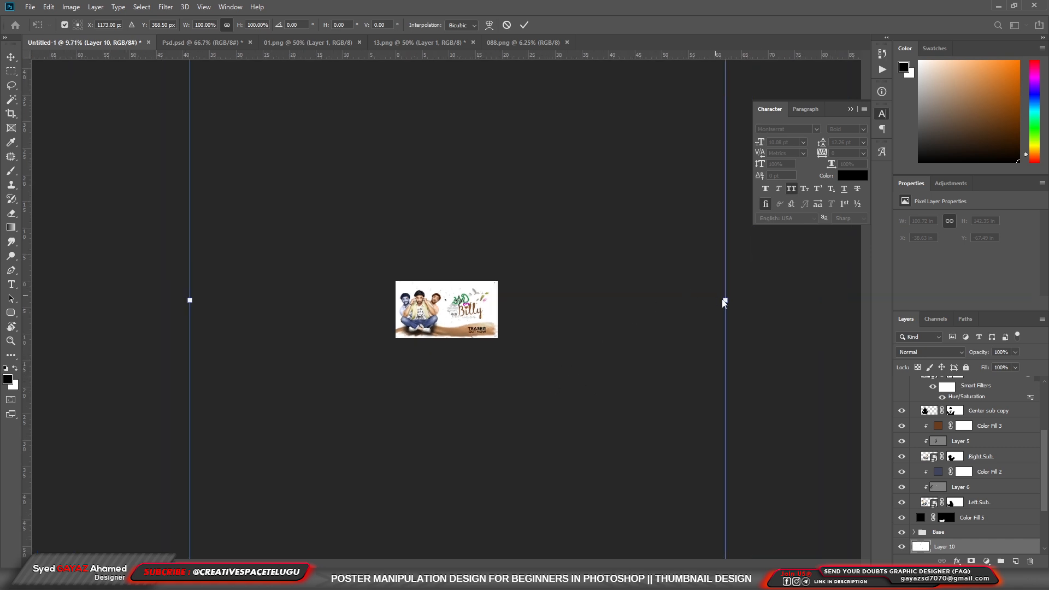
pyautogui.moveTo(725, 301); pyautogui.dragTo(501, 311)
pyautogui.scroll(2, 343, 303)
pyautogui.moveTo(564, 372); pyautogui.dragTo(443, 125)
pyautogui.moveTo(572, 226); pyautogui.dragTo(597, 205)
pyautogui.moveTo(589, 142); pyautogui.dragTo(523, 227)
pyautogui.moveTo(447, 296); pyautogui.dragTo(476, 309)
pyautogui.moveTo(547, 238); pyautogui.dragTo(528, 251)
pyautogui.scroll(4, 449, 306)
pyautogui.press('Return')
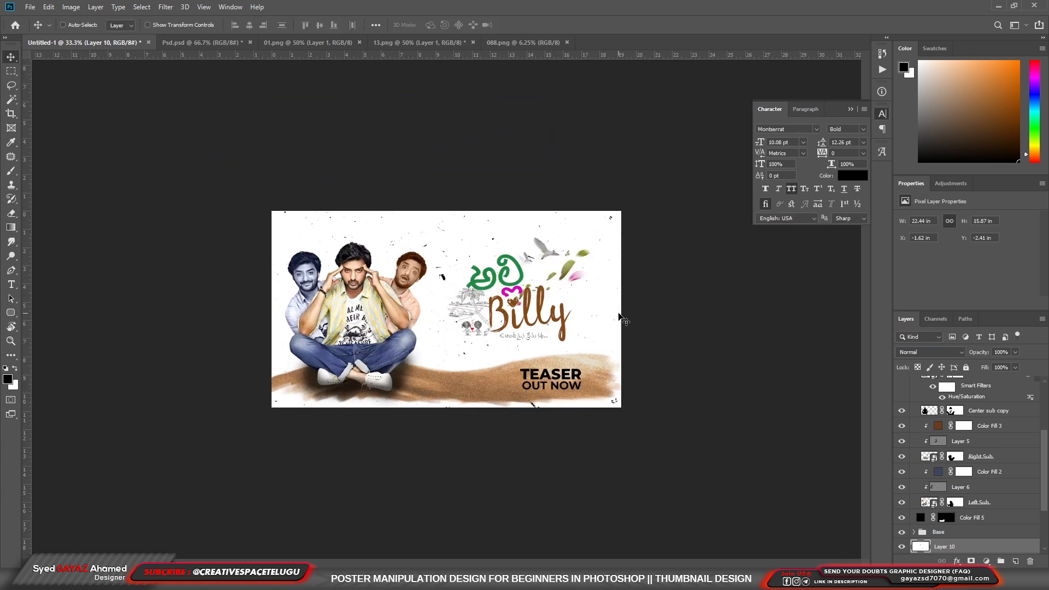
# Set the speckle texture's blend mode to Multiply and move it above the Base group
pyautogui.click(929, 352)
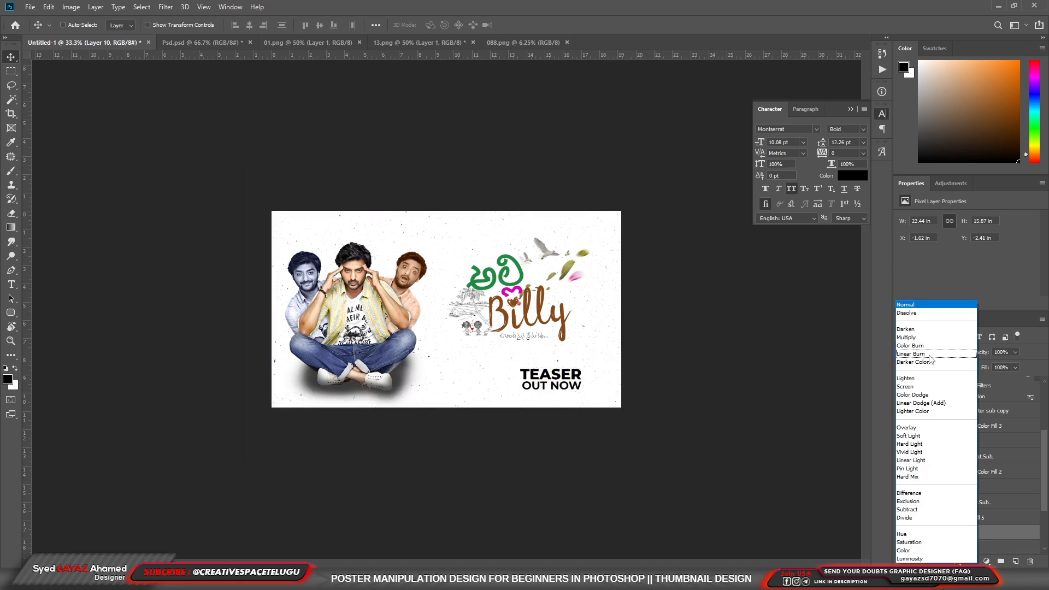
pyautogui.click(932, 338)
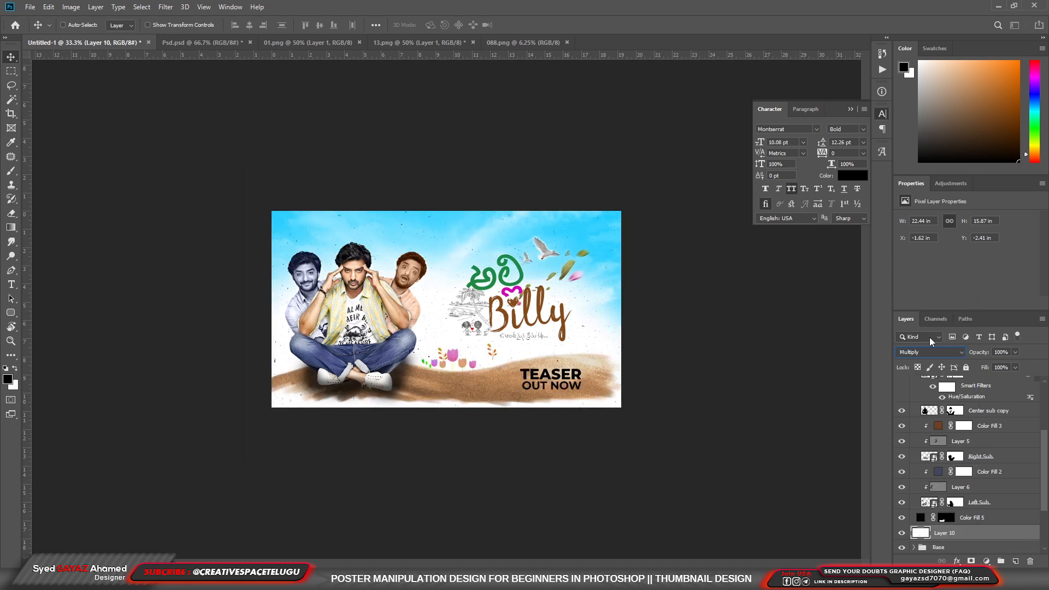
pyautogui.hotkey('ctrl', '+')
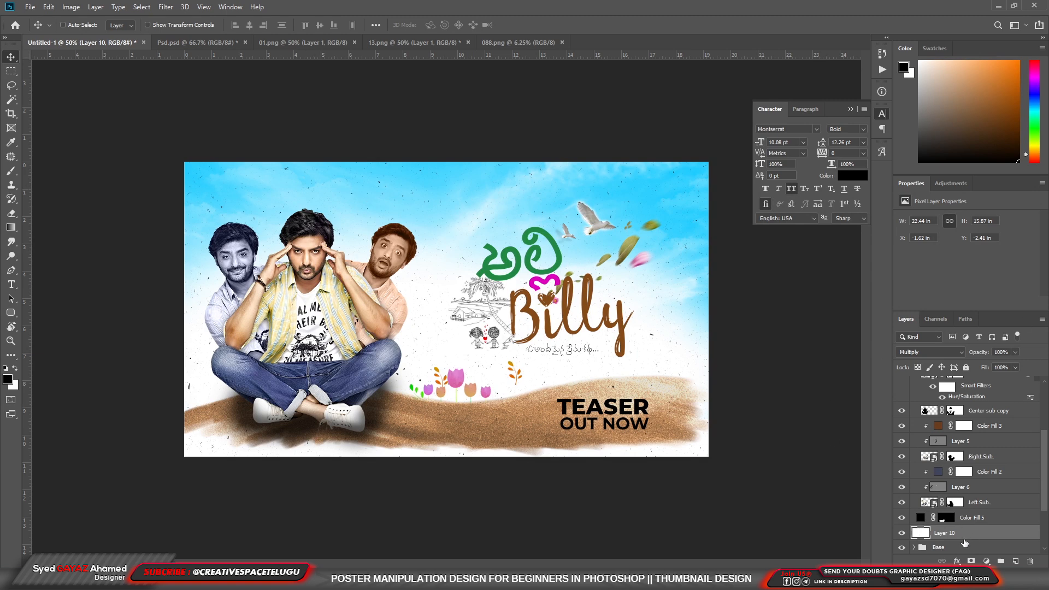
# Add a mask to the speckle layer and erase the specks across the upper sky
pyautogui.click(973, 561)
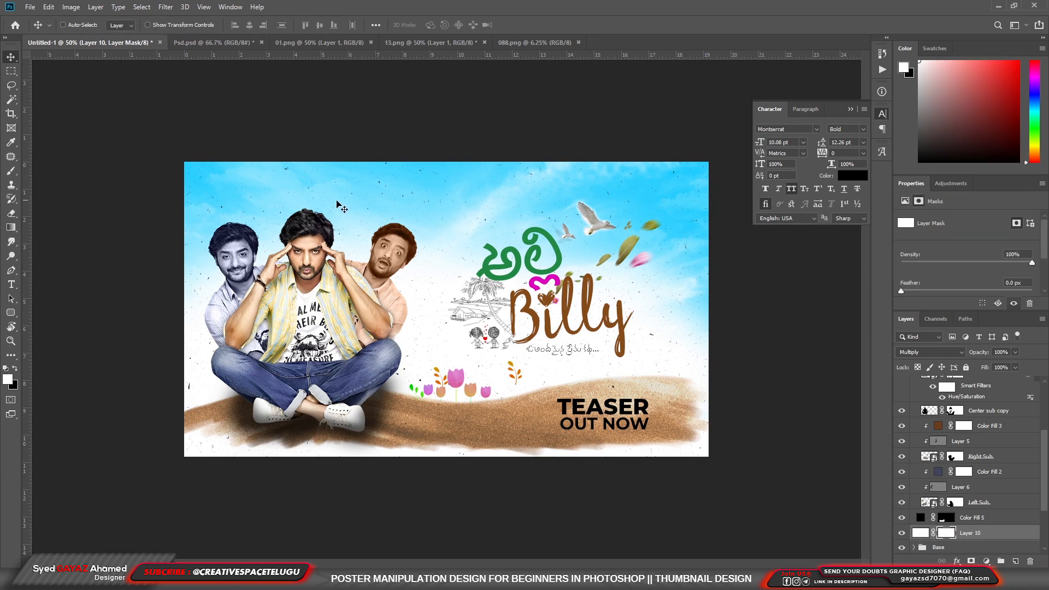
pyautogui.press('e')
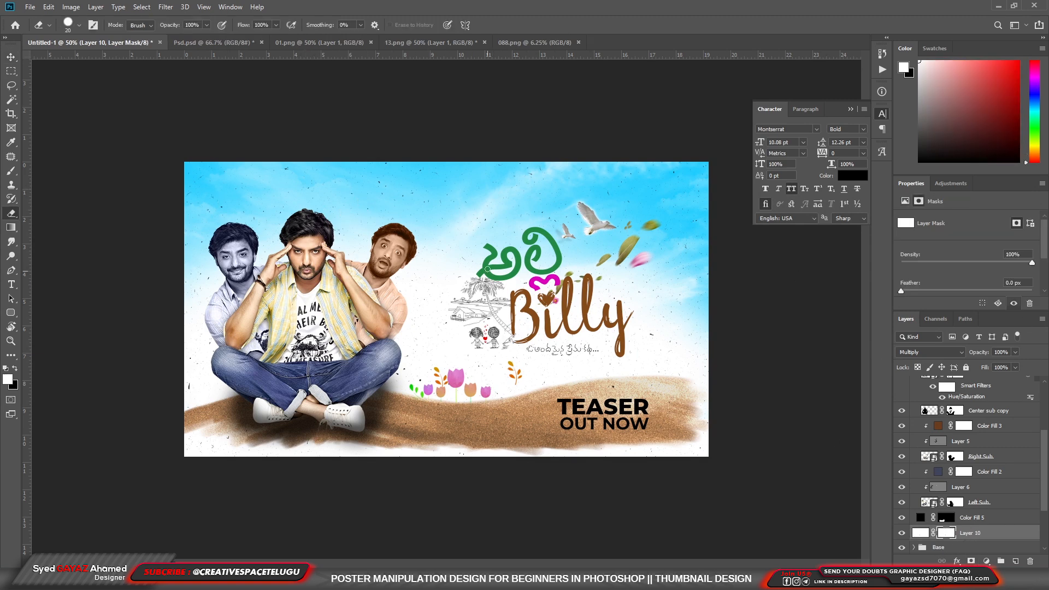
pyautogui.click(7, 379)
pyautogui.moveTo(601, 236); pyautogui.dragTo(796, 376)
pyautogui.click(838, 177)
pyautogui.moveTo(696, 231); pyautogui.dragTo(221, 274)
pyautogui.hotkey('ctrl', '+')
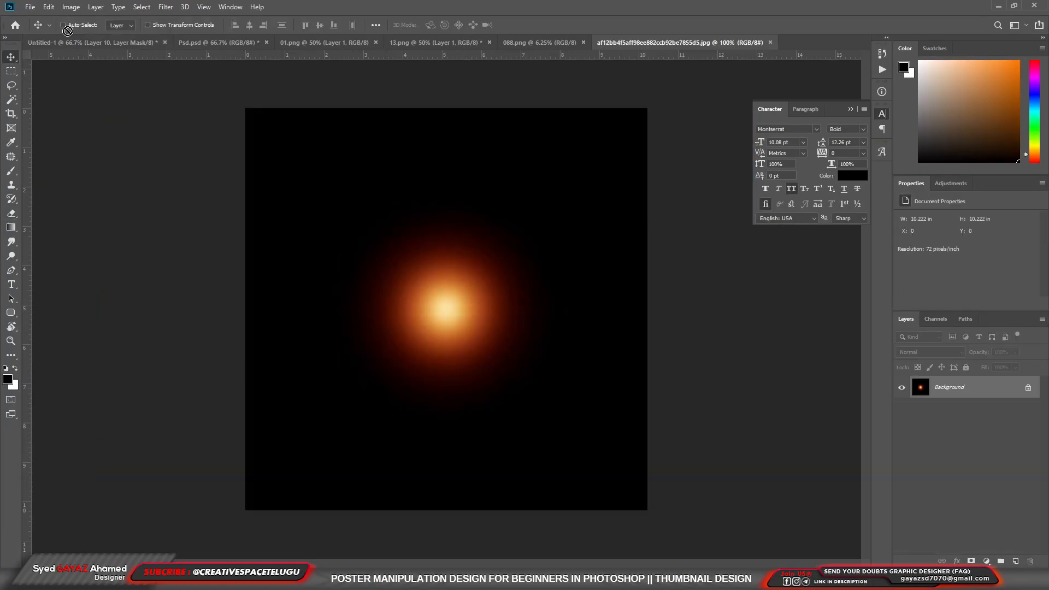
# Bring the orange glow image into the poster above all layers and set its blend mode to Screen
pyautogui.moveTo(76, 44); pyautogui.dragTo(351, 214)
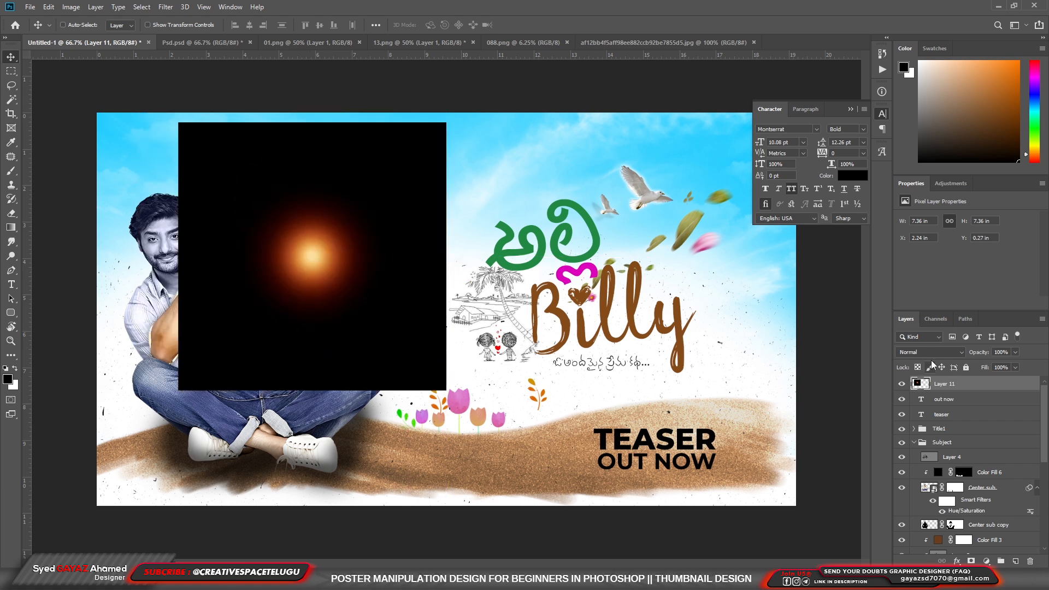
pyautogui.click(929, 352)
pyautogui.click(929, 386)
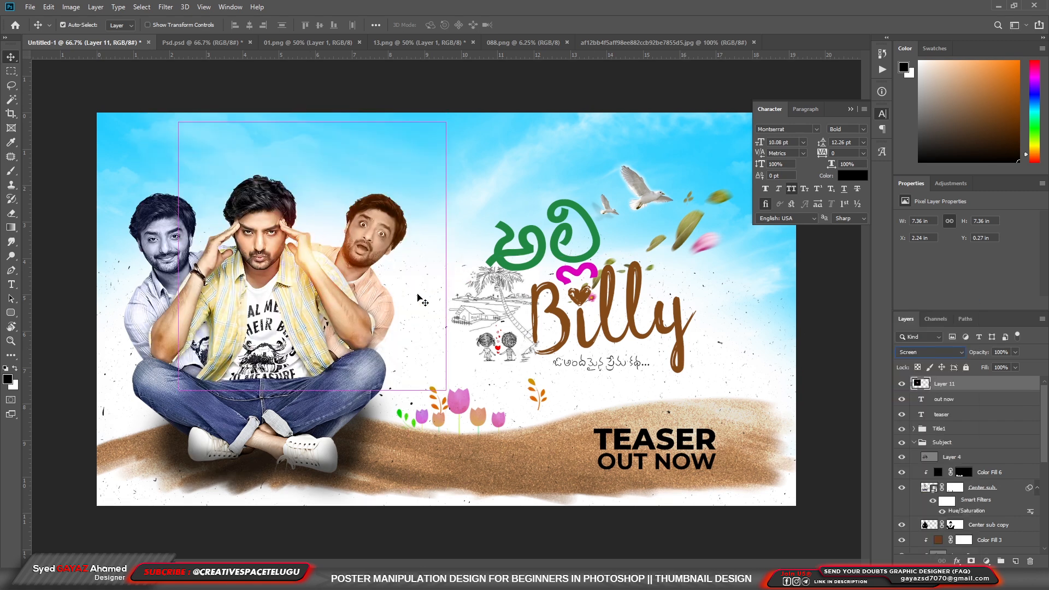
# Enlarge the glow to about 122%, place it between the center and right heads, and set its opacity to 92%
pyautogui.hotkey('ctrl', 't')
pyautogui.moveTo(444, 126); pyautogui.dragTo(481, 103)
pyautogui.moveTo(378, 228)
pyautogui.mouseDown()
pyautogui.moveTo(388, 194)
pyautogui.moveTo(380, 207)
pyautogui.mouseUp()
pyautogui.press('Return')
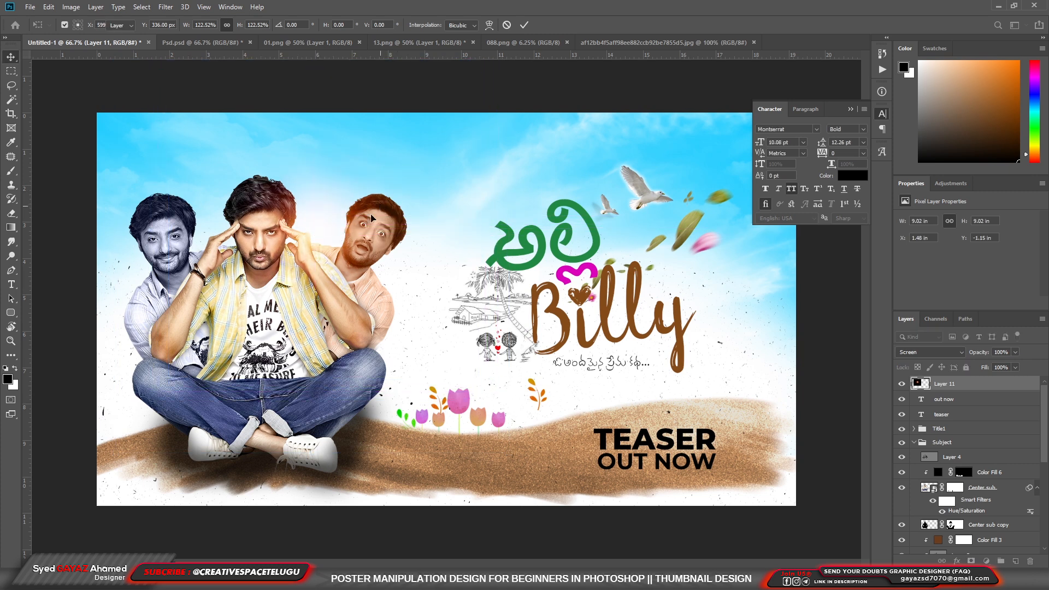
pyautogui.click(1015, 353)
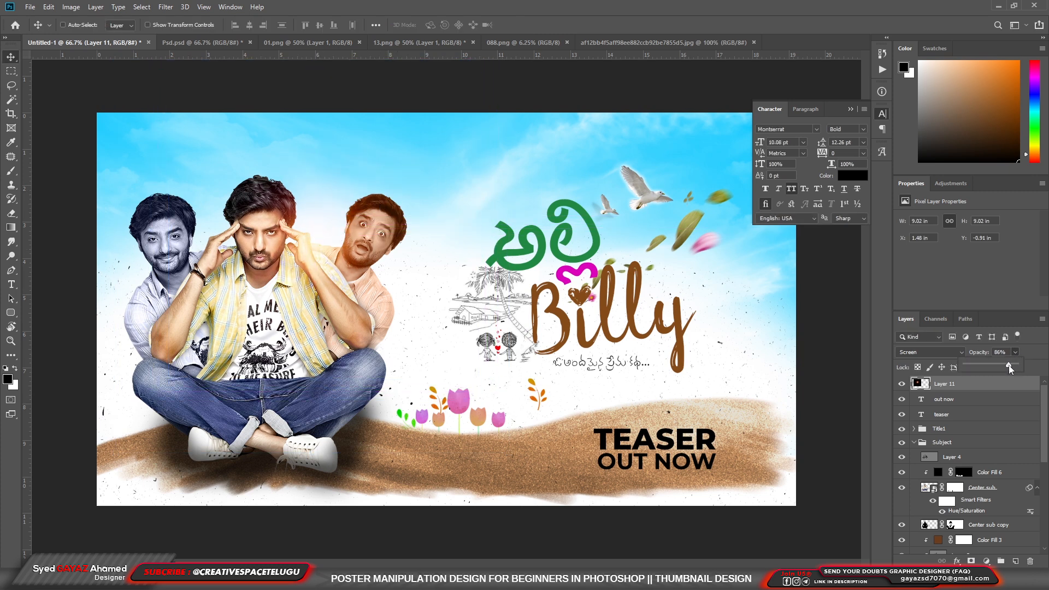
pyautogui.click(437, 343)
pyautogui.click(437, 344)
# Ready a black brush at 500 px on Color Fill 5's mask and at 200 px on Color Fill 6's mask
pyautogui.scroll(-3, 1017, 474)
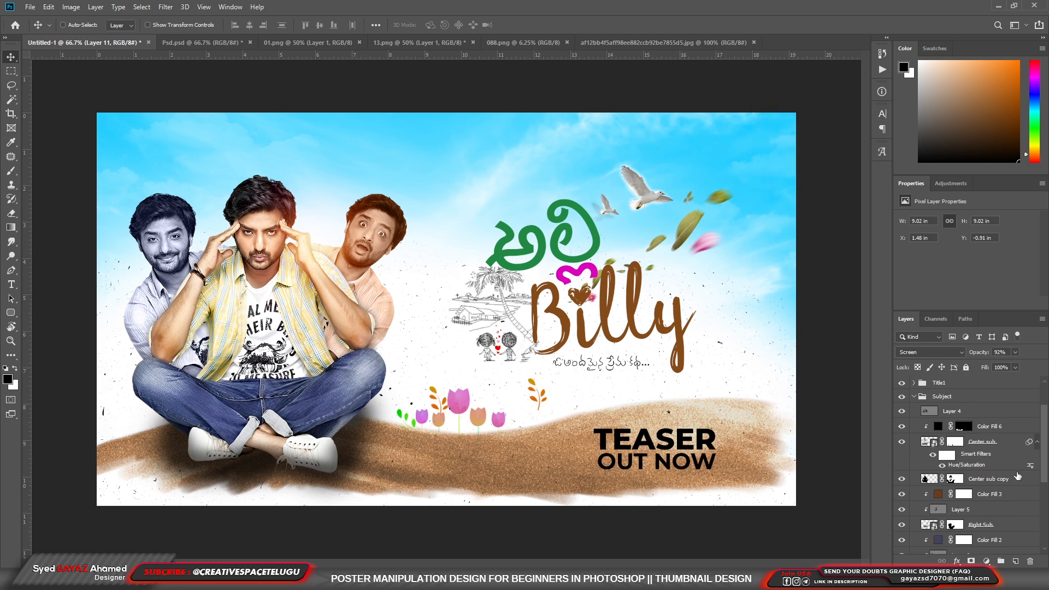
pyautogui.click(990, 426)
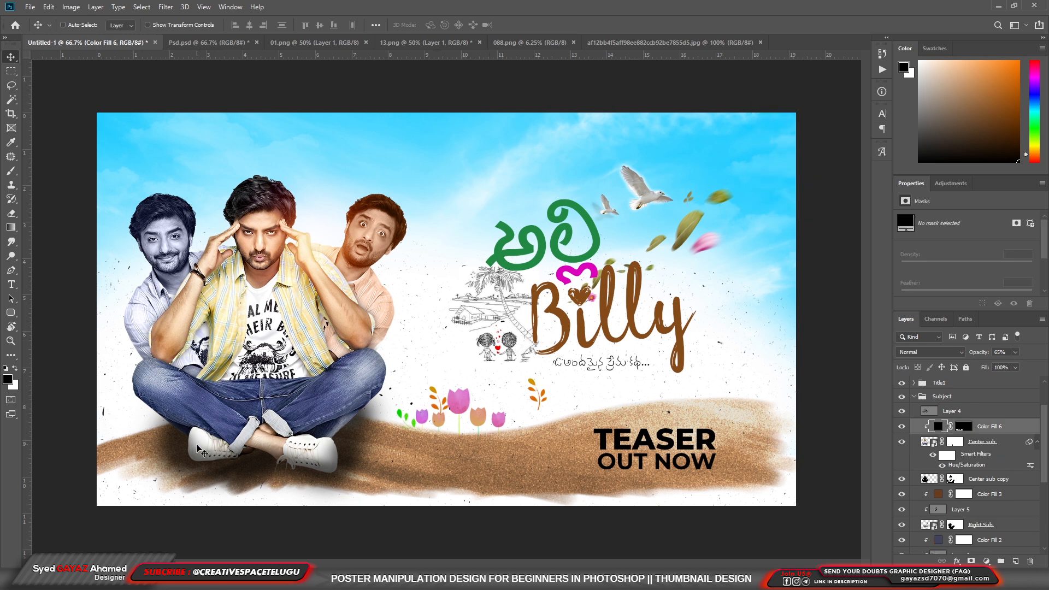
pyautogui.press('b')
pyautogui.click(965, 427)
pyautogui.keyDown('ctrl'); pyautogui.click(417, 494); pyautogui.keyUp('ctrl')
pyautogui.press(']')
pyautogui.press(']')
pyautogui.press(']')
pyautogui.press(']')
pyautogui.press(']')
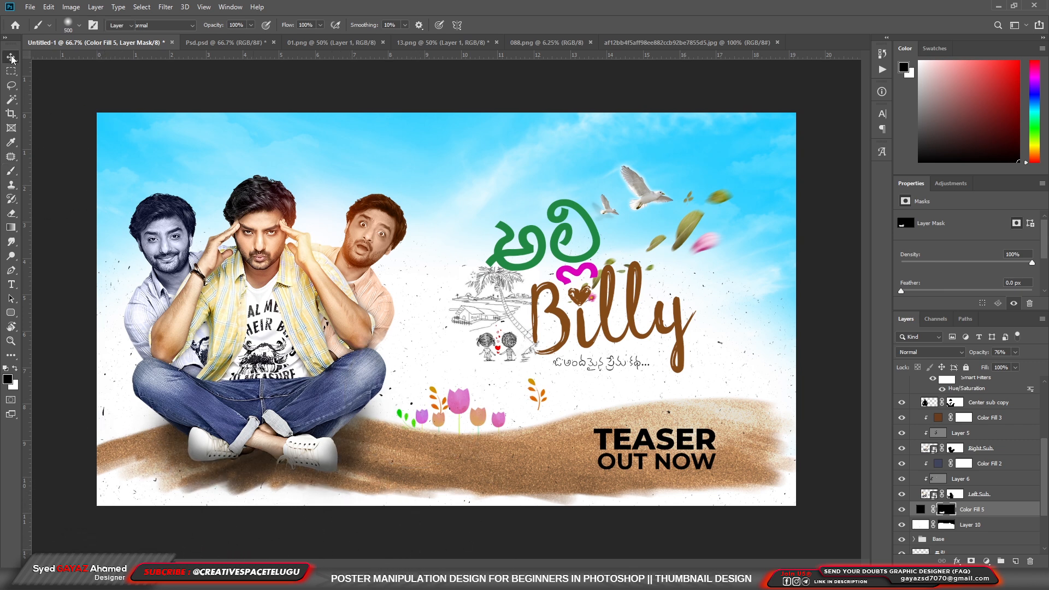
pyautogui.press('[')
pyautogui.press('[')
pyautogui.press('[')
pyautogui.keyDown('ctrl'); pyautogui.click(556, 318); pyautogui.keyUp('ctrl')
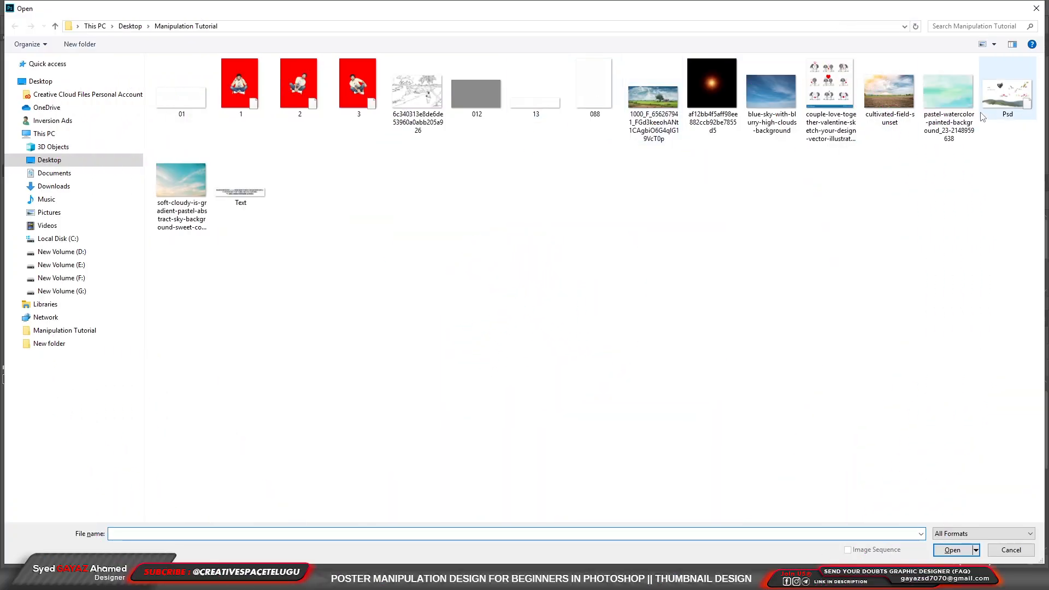
# Open the cultivated-field-sunset image and bring it into the poster as a new layer
pyautogui.click(896, 108)
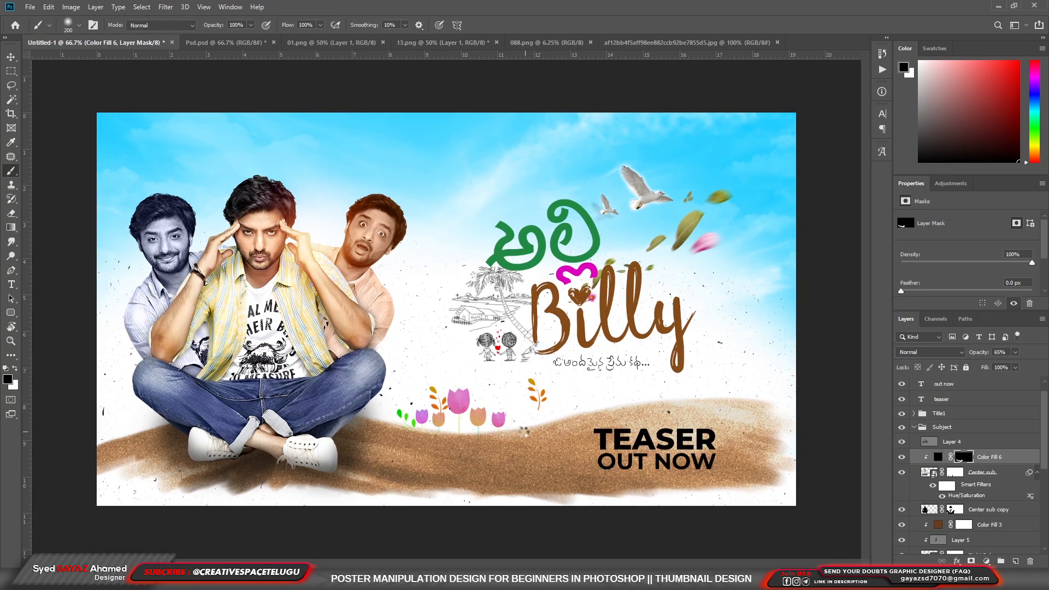
pyautogui.press('v')
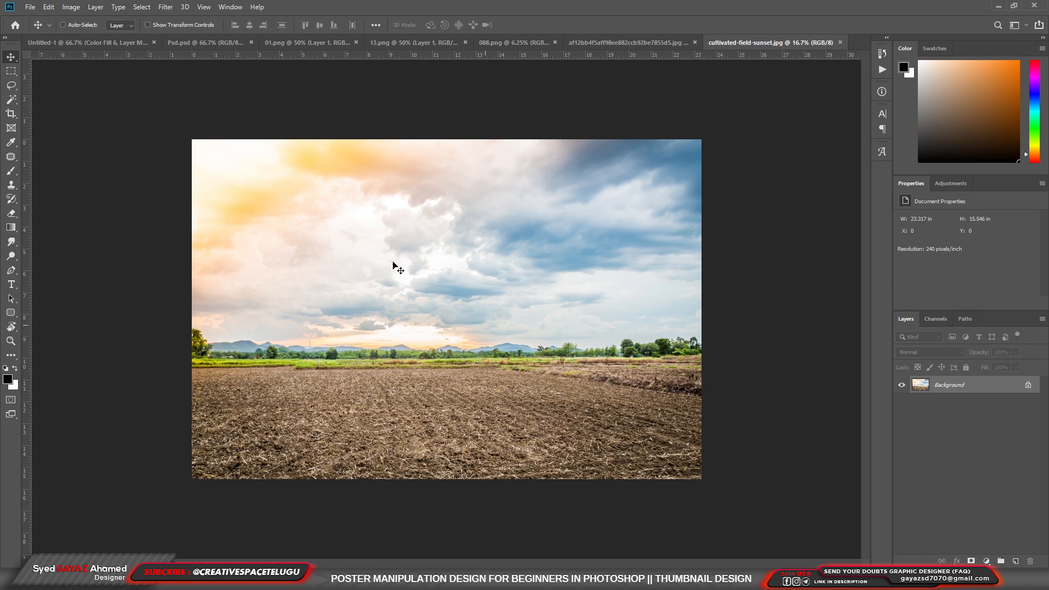
pyautogui.click(83, 43)
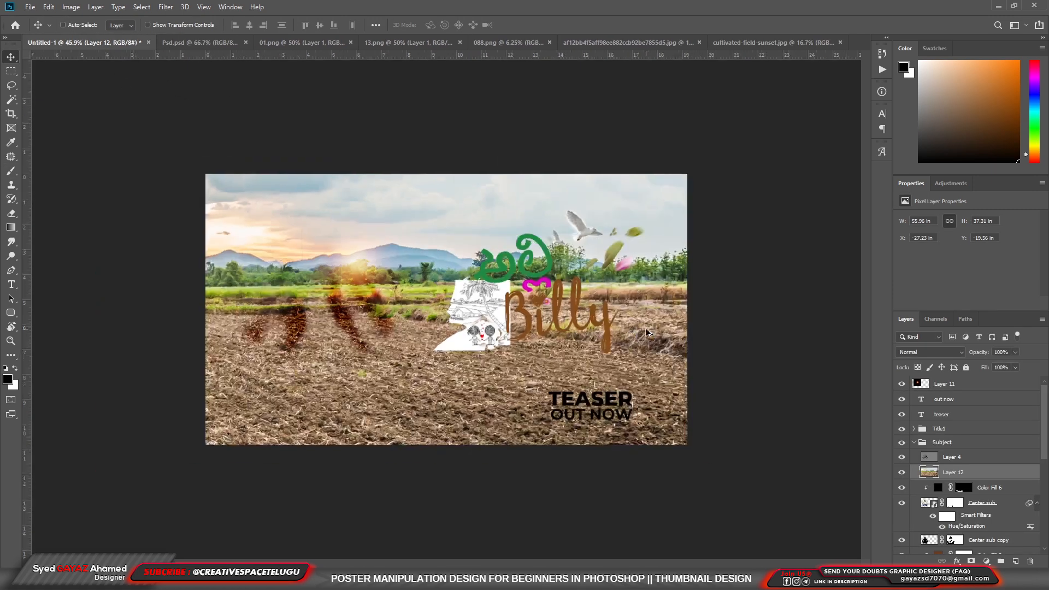
# Scale the field photo down to about 19.6 in wide and align it to the canvas
pyautogui.press('ctrl')
pyautogui.hotkey('ctrl', 't')
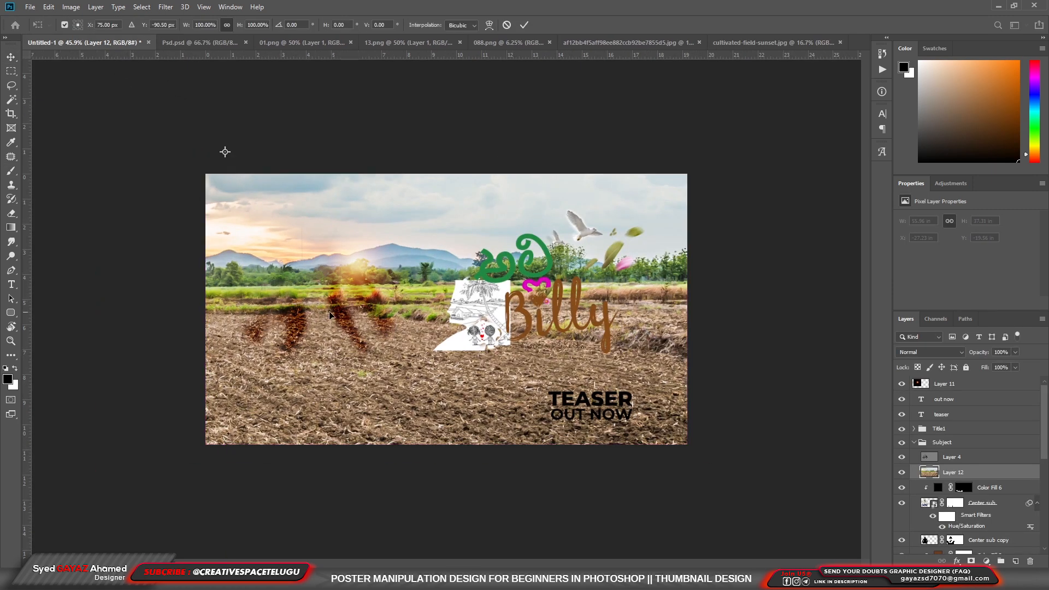
pyautogui.scroll(-9, 648, 323)
pyautogui.moveTo(652, 241); pyautogui.dragTo(478, 241)
pyautogui.moveTo(389, 243); pyautogui.dragTo(474, 284)
pyautogui.moveTo(564, 281); pyautogui.dragTo(535, 281)
pyautogui.moveTo(471, 254); pyautogui.dragTo(474, 286)
pyautogui.moveTo(539, 246); pyautogui.dragTo(553, 237)
pyautogui.press('Return')
# Send the field photo behind all artwork, just above Background, and desaturate it
pyautogui.hotkey('ctrl', '-')
pyautogui.hotkey('ctrl', '-')
pyautogui.hotkey('ctrl', '+')
pyautogui.hotkey('ctrl', '+')
pyautogui.hotkey('ctrl', '+')
pyautogui.hotkey('ctrl', '+')
pyautogui.hotkey('ctrl', '+')
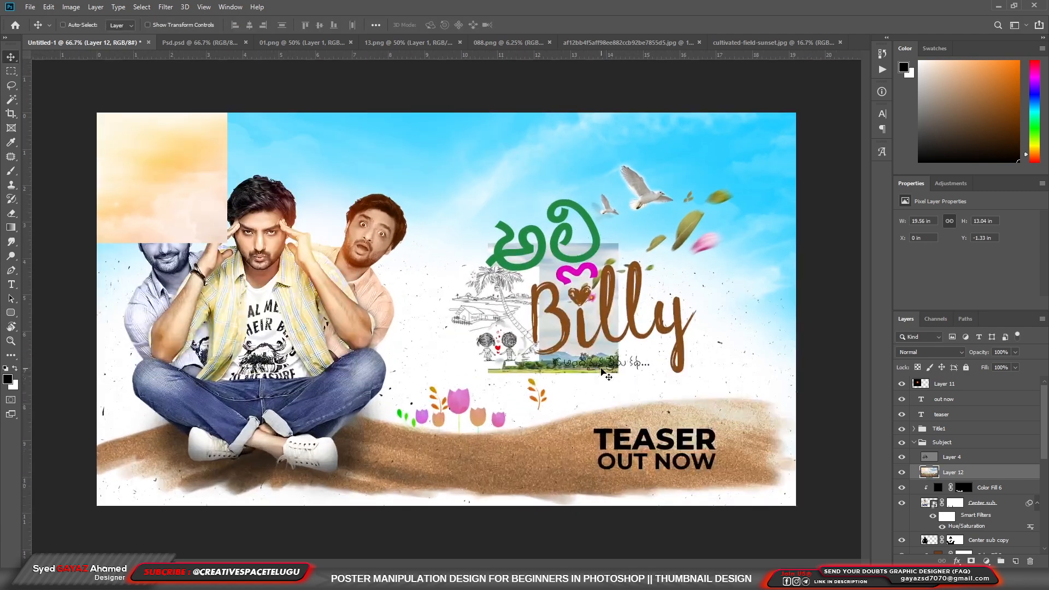
pyautogui.hotkey('ctrl', 'shift', '[')
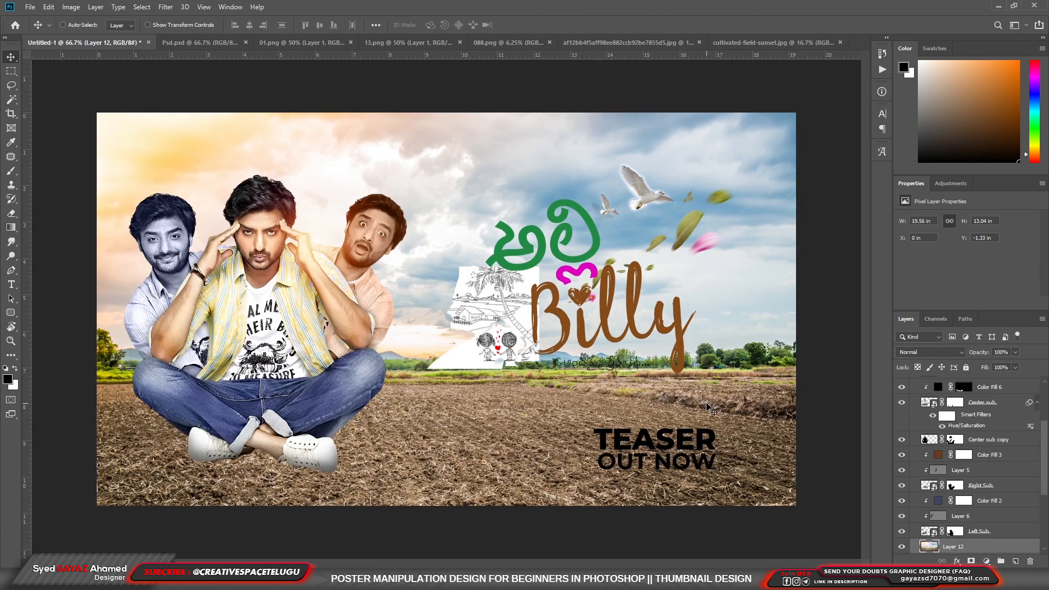
pyautogui.hotkey('ctrl', 'shift', '[')
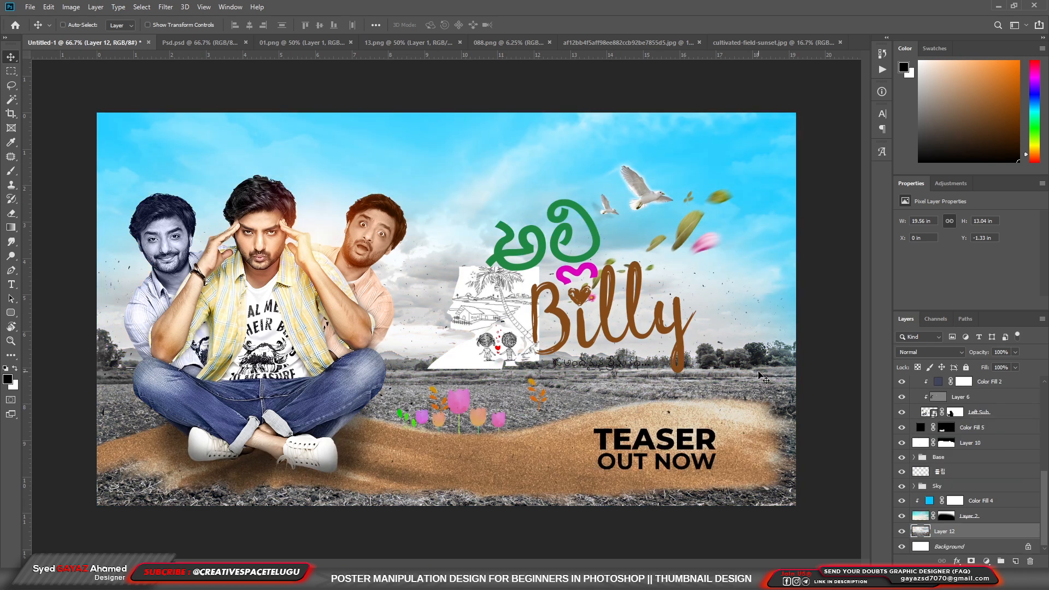
# Shift the grayscale field photo slightly down behind the sand and set its opacity to 30%
pyautogui.moveTo(750, 386); pyautogui.dragTo(738, 403)
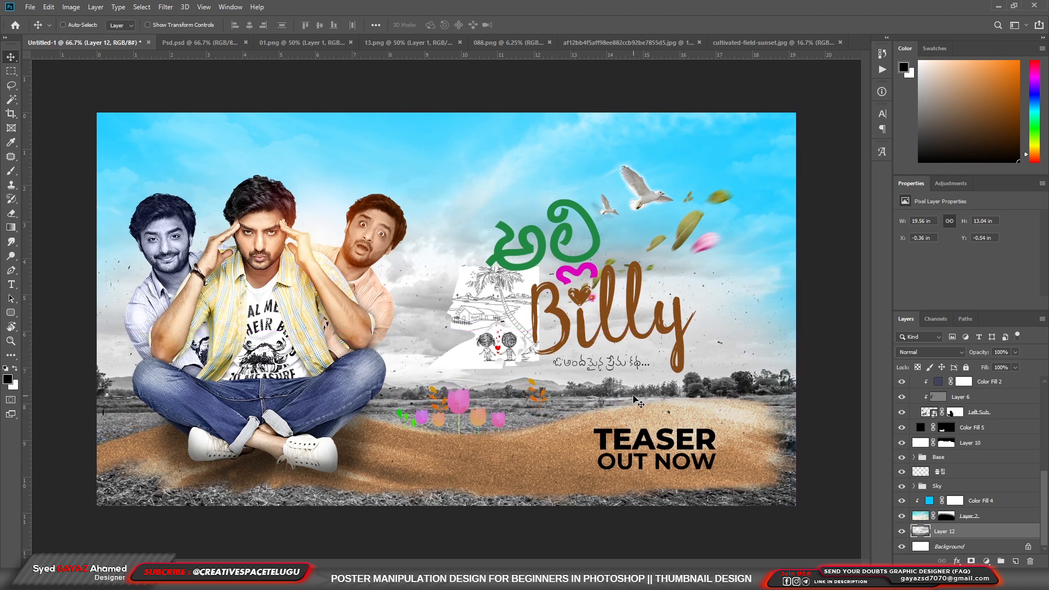
pyautogui.press('2')
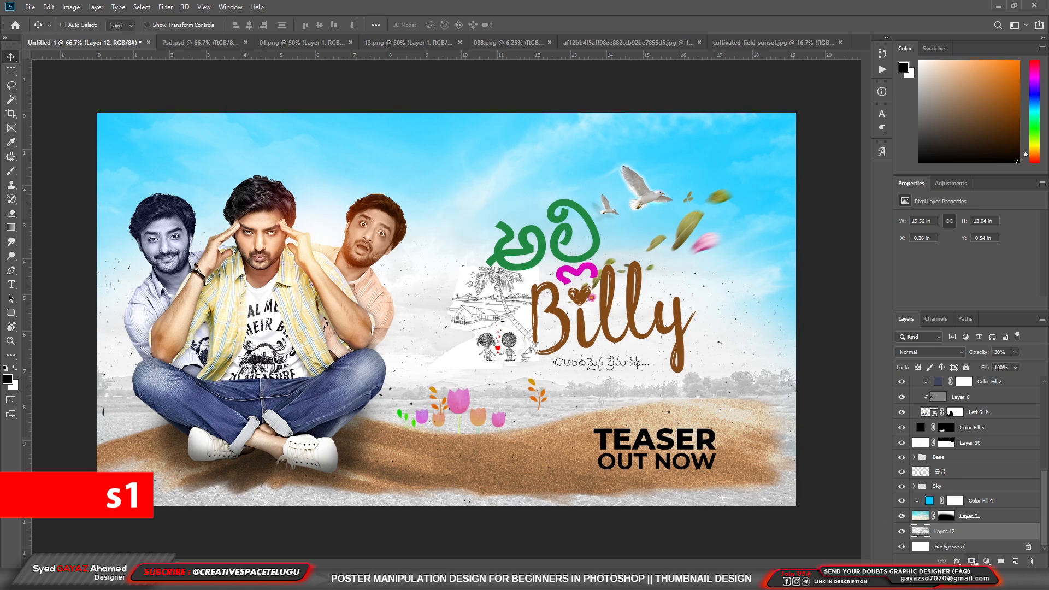
# Add a layer mask to the grayscale field photo and brush away its area below the sand and its upper part around the title and sky
pyautogui.click(971, 562)
pyautogui.press('b')
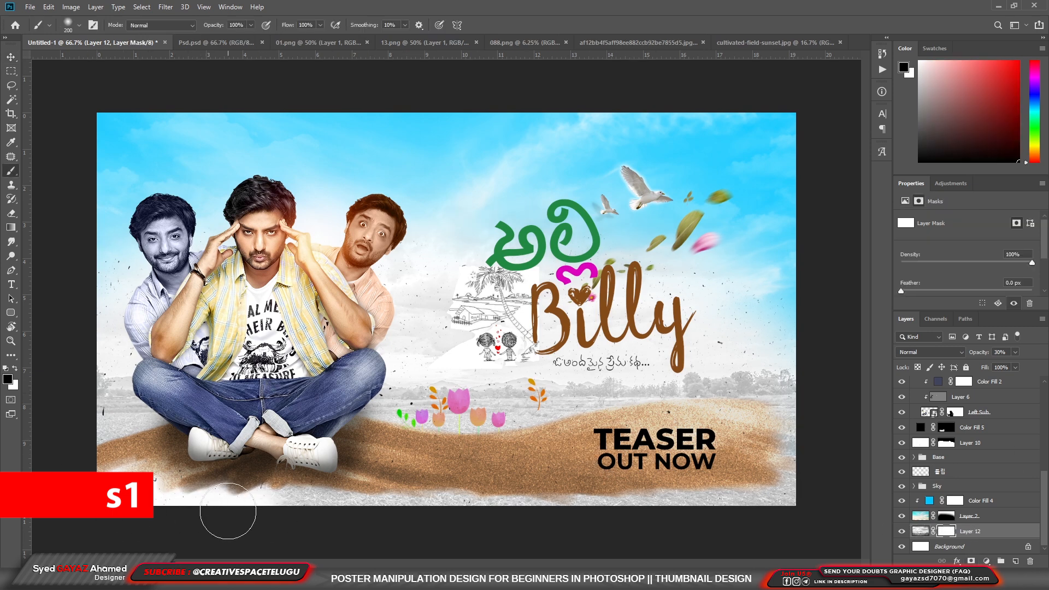
pyautogui.moveTo(111, 496)
pyautogui.mouseDown()
pyautogui.moveTo(527, 527)
pyautogui.moveTo(878, 527)
pyautogui.mouseUp()
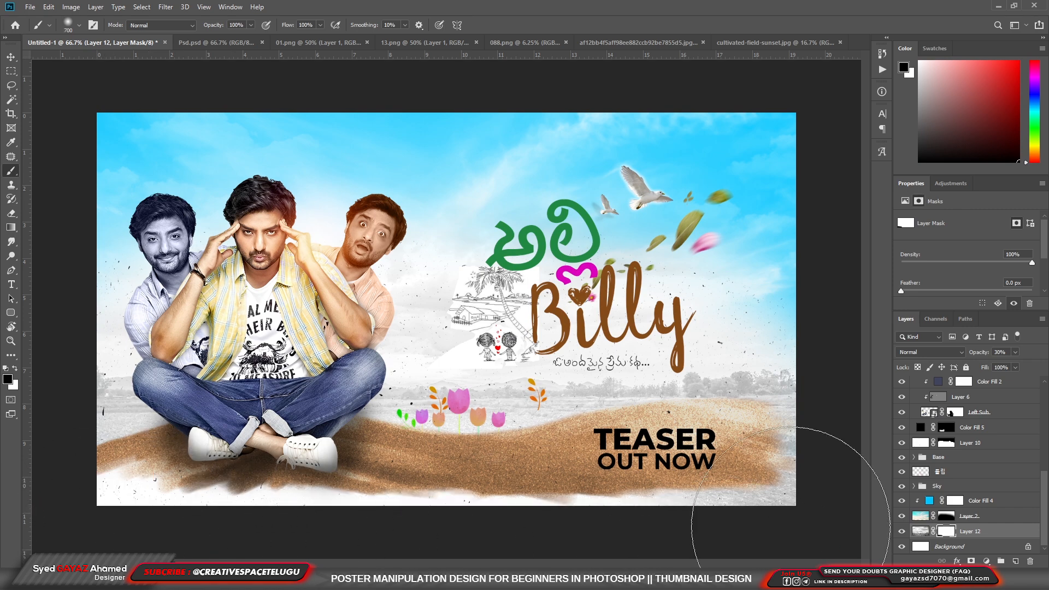
pyautogui.press(']')
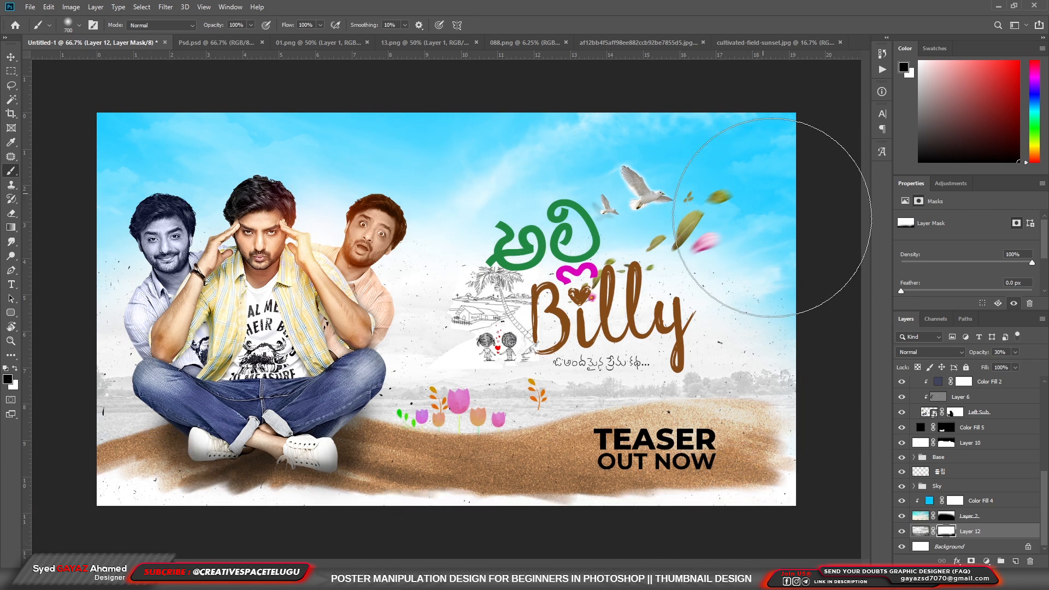
pyautogui.moveTo(727, 243)
pyautogui.mouseDown()
pyautogui.moveTo(395, 243)
pyautogui.moveTo(465, 243)
pyautogui.mouseUp()
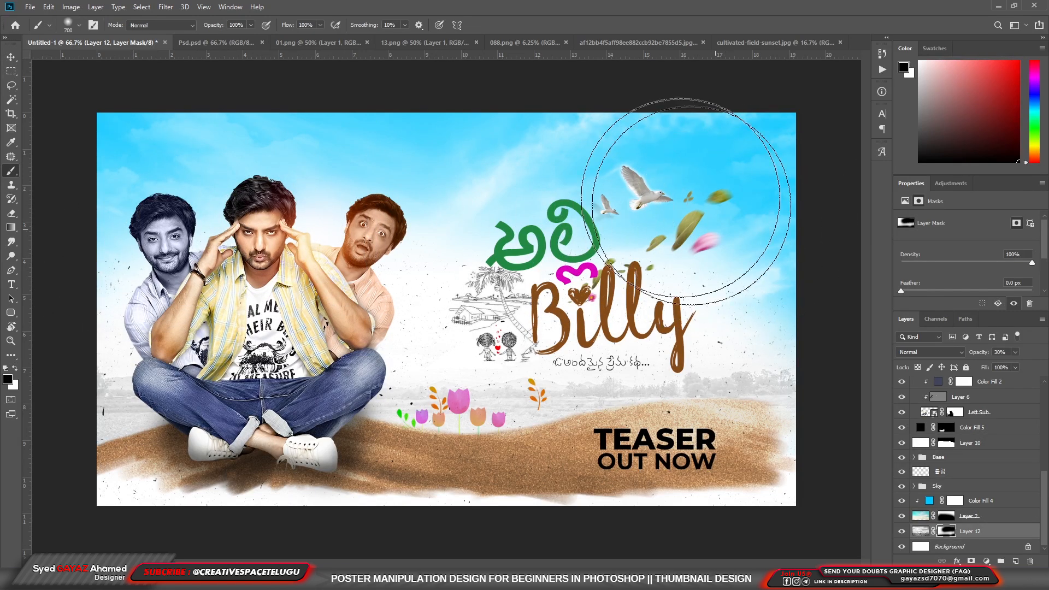
# Raise the masked field photo layer's opacity to 70%
pyautogui.click(10, 56)
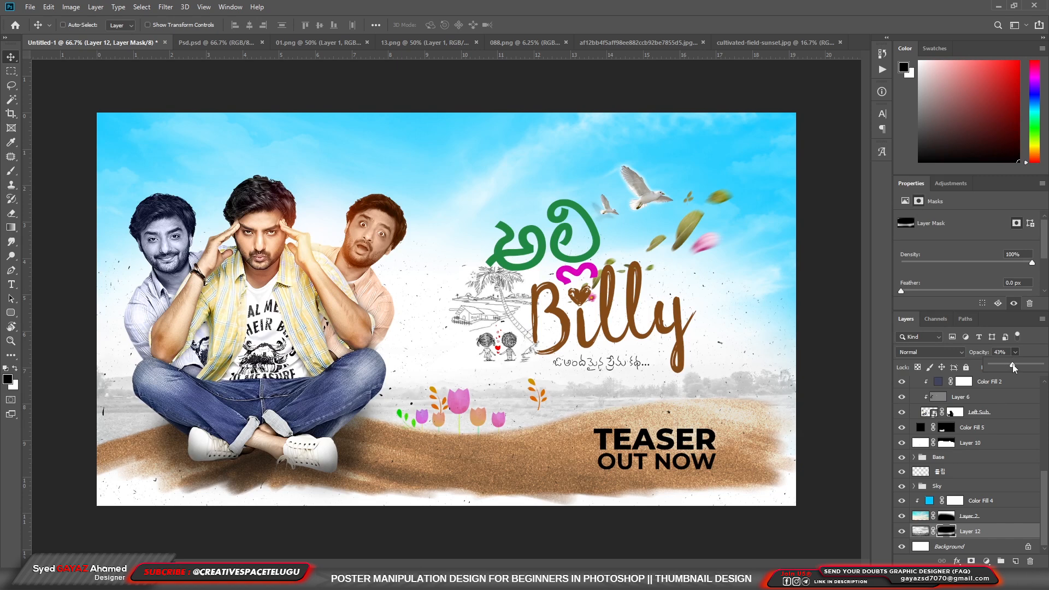
pyautogui.click(928, 531)
pyautogui.moveTo(1014, 369); pyautogui.dragTo(1027, 372)
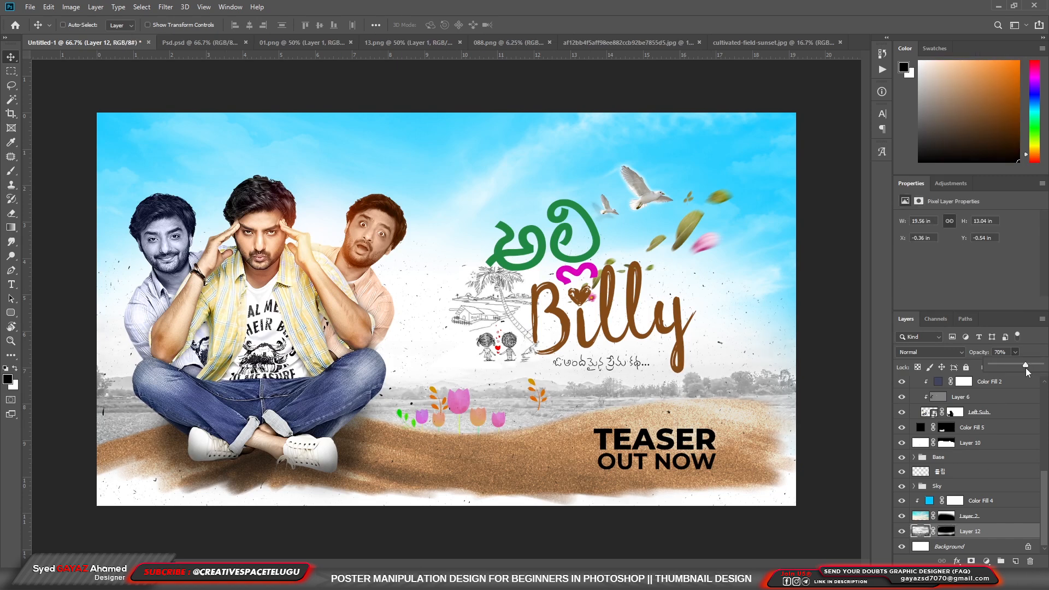